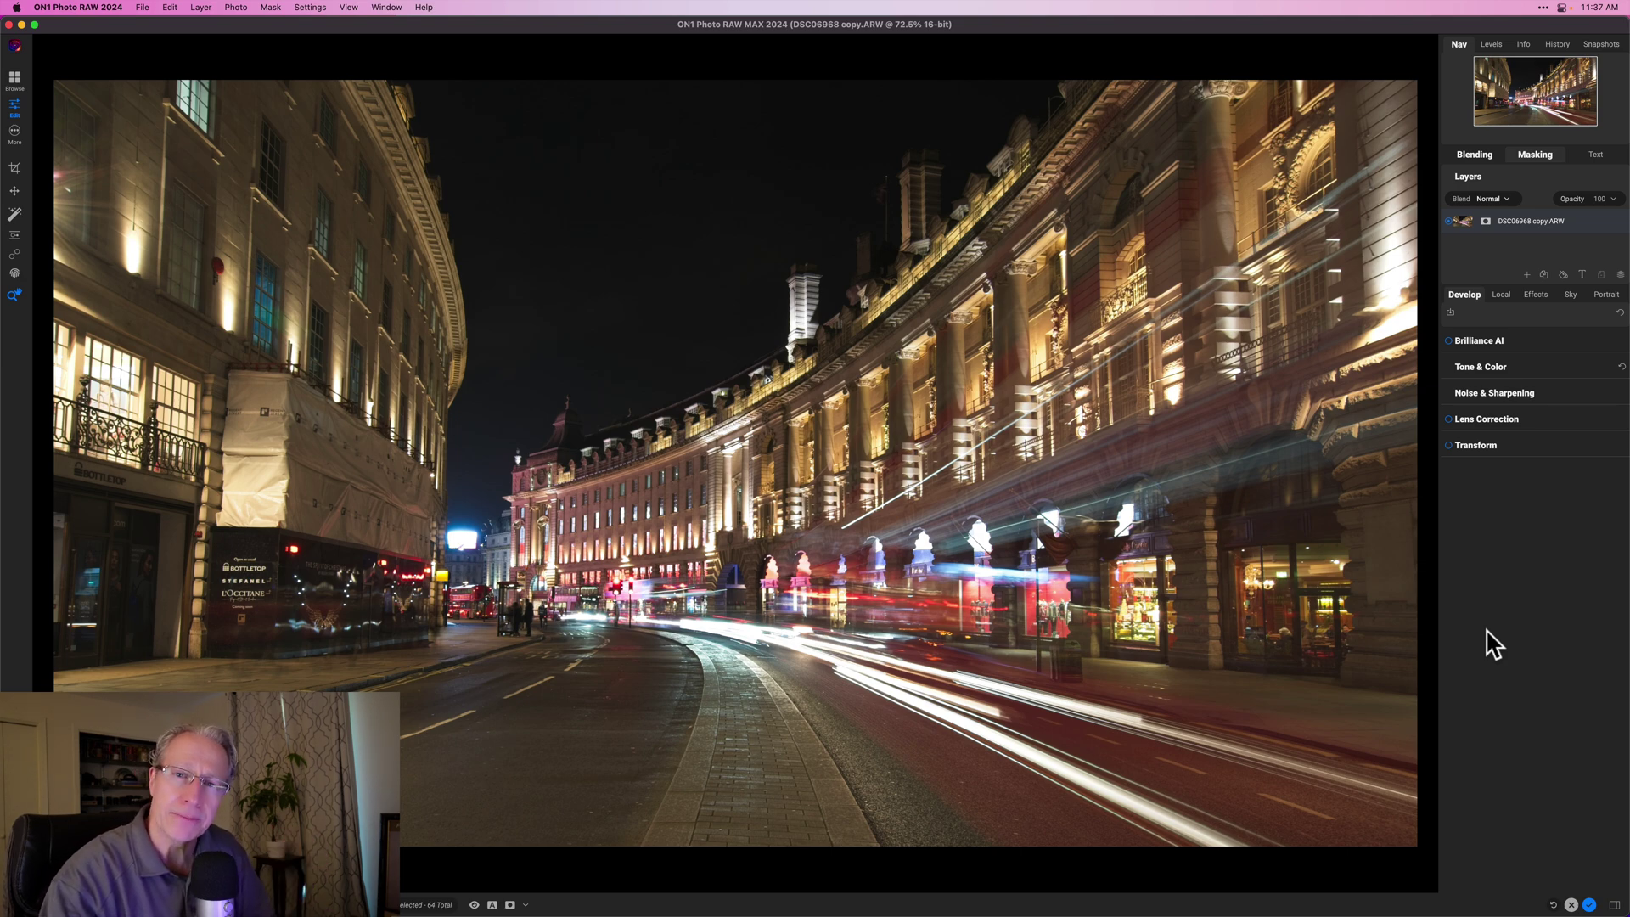
- Apply Brilliance AI to the photo and review its tone, color and region settings
{"action": "left_click", "coordinate": [1450, 340]}
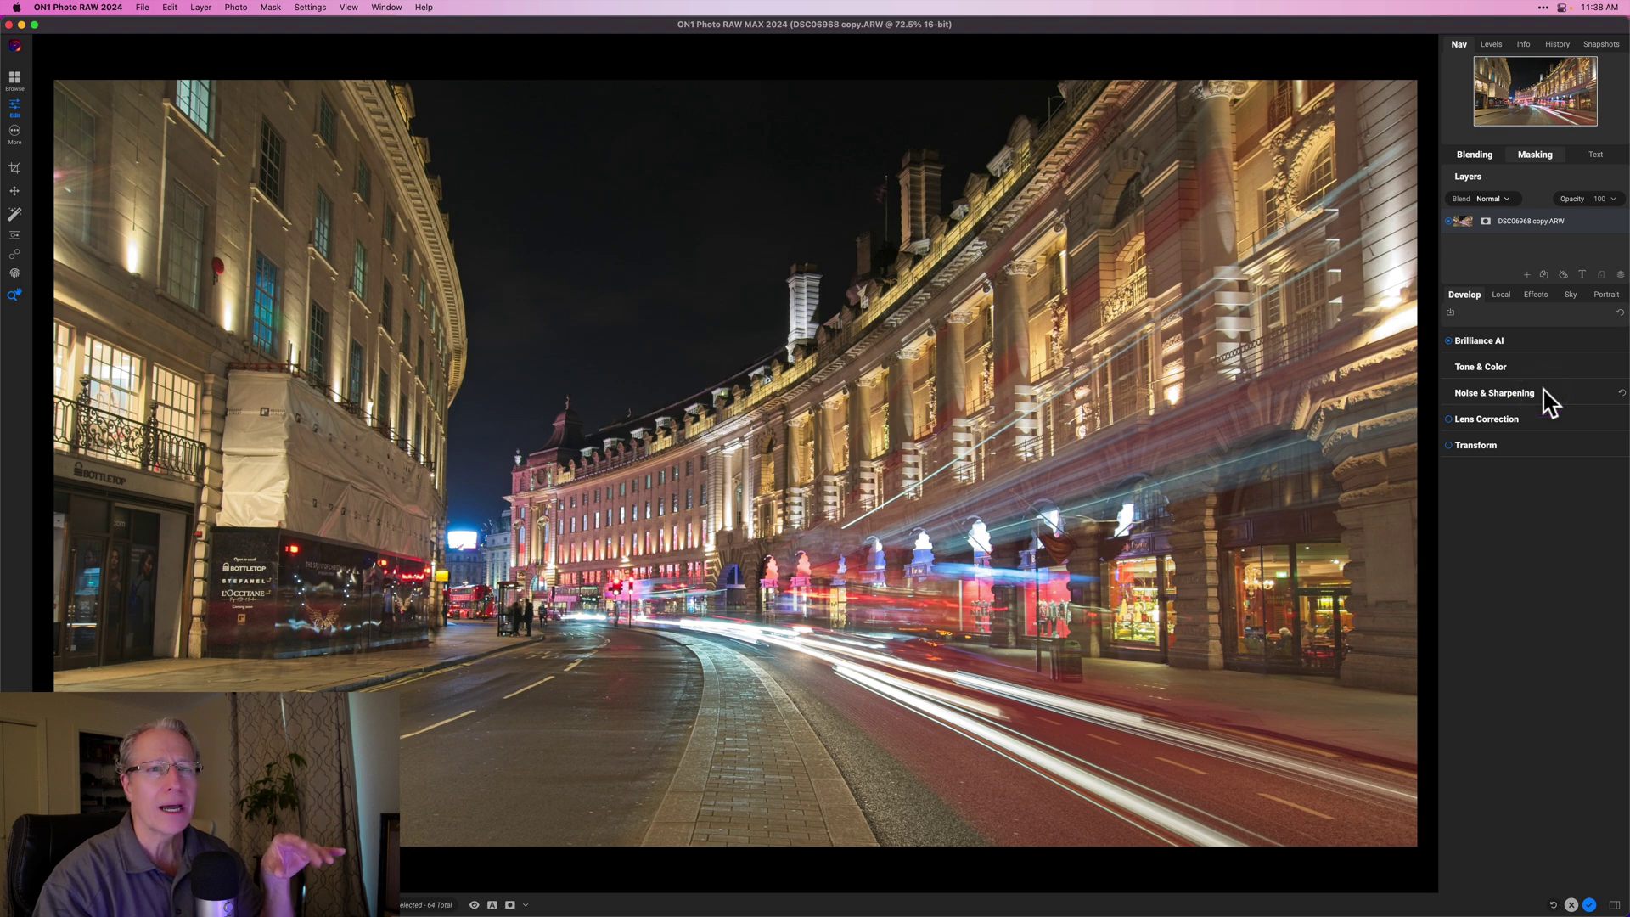
{"action": "left_click", "coordinate": [1496, 340]}
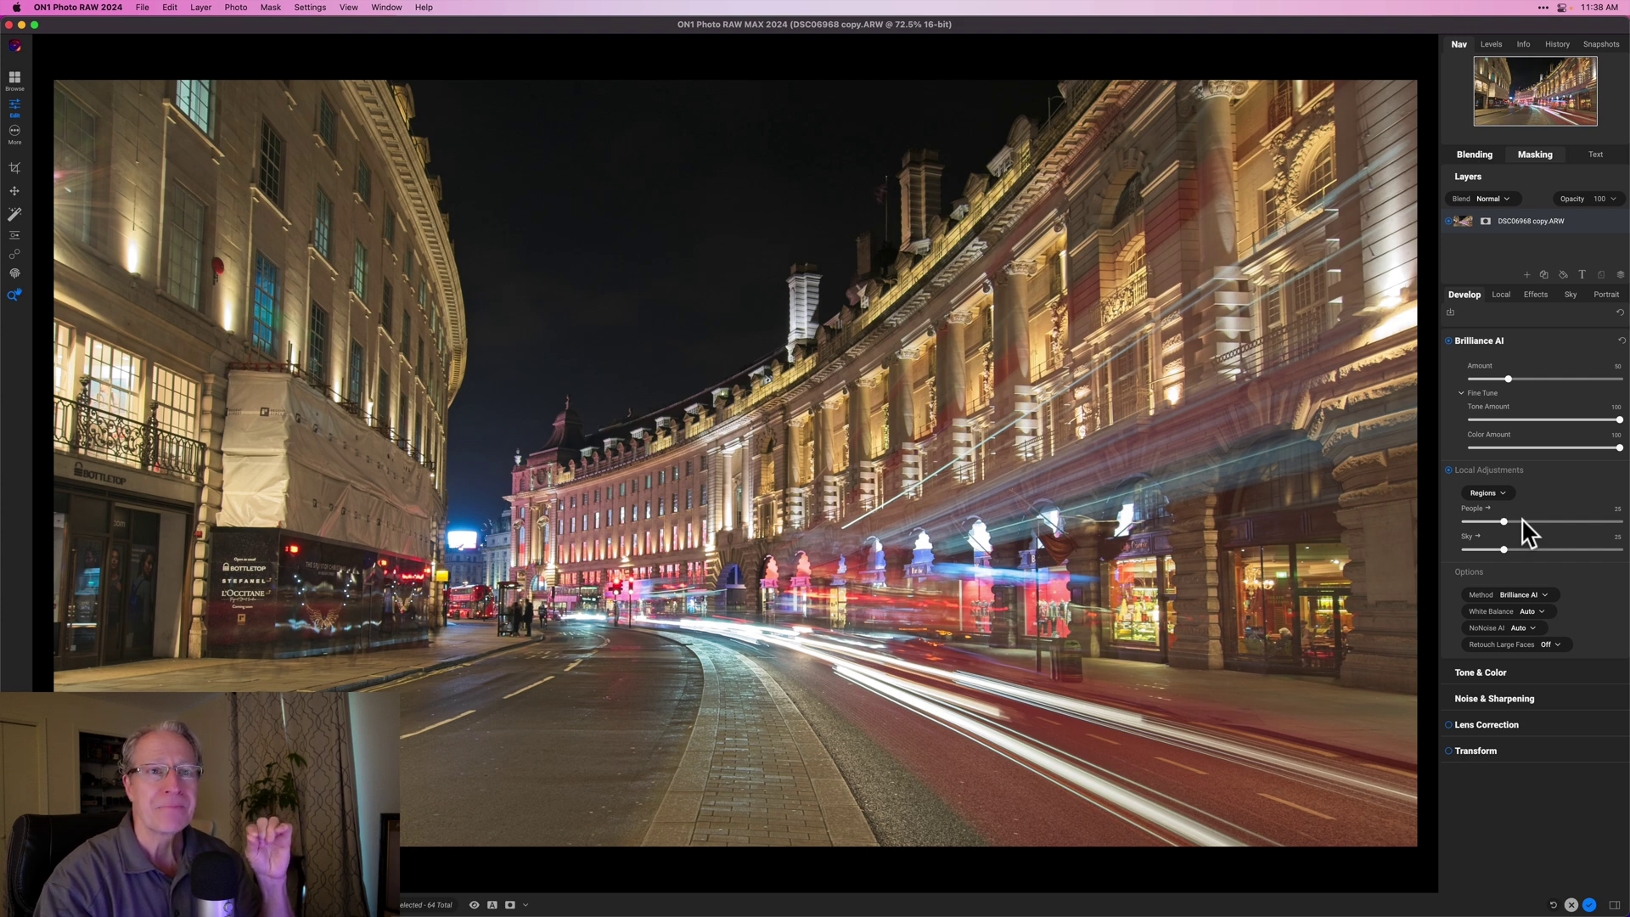
{"action": "left_click", "coordinate": [1527, 341]}
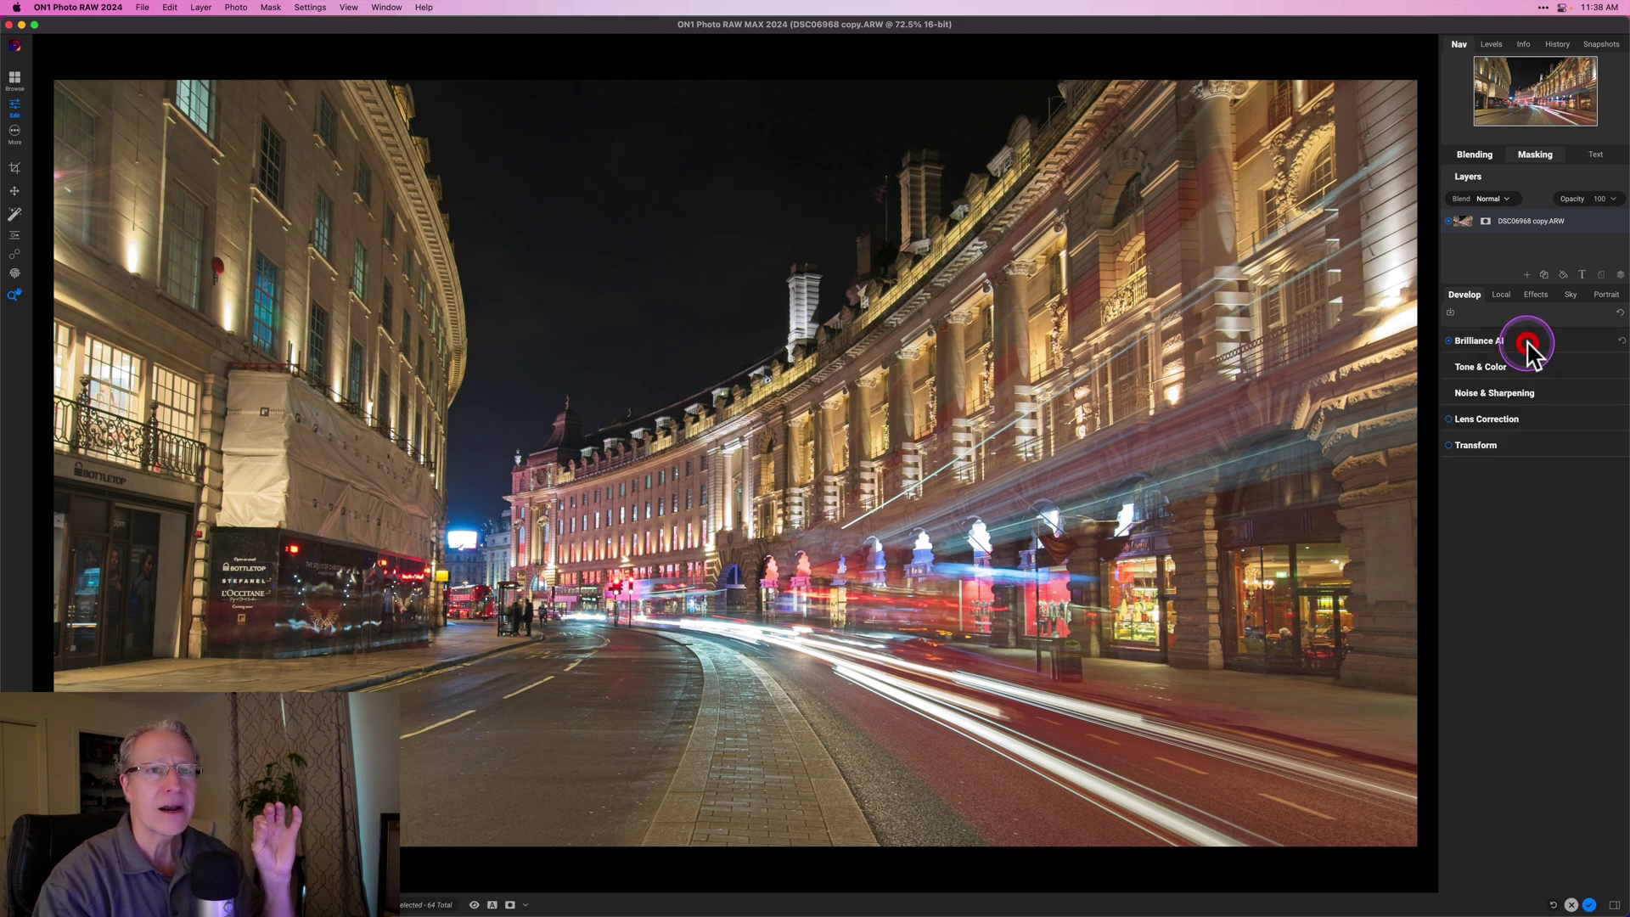
- Slightly lower the photo's Exposure and cool its Temperature in the Tone & Color settings
{"action": "left_click", "coordinate": [1520, 365]}
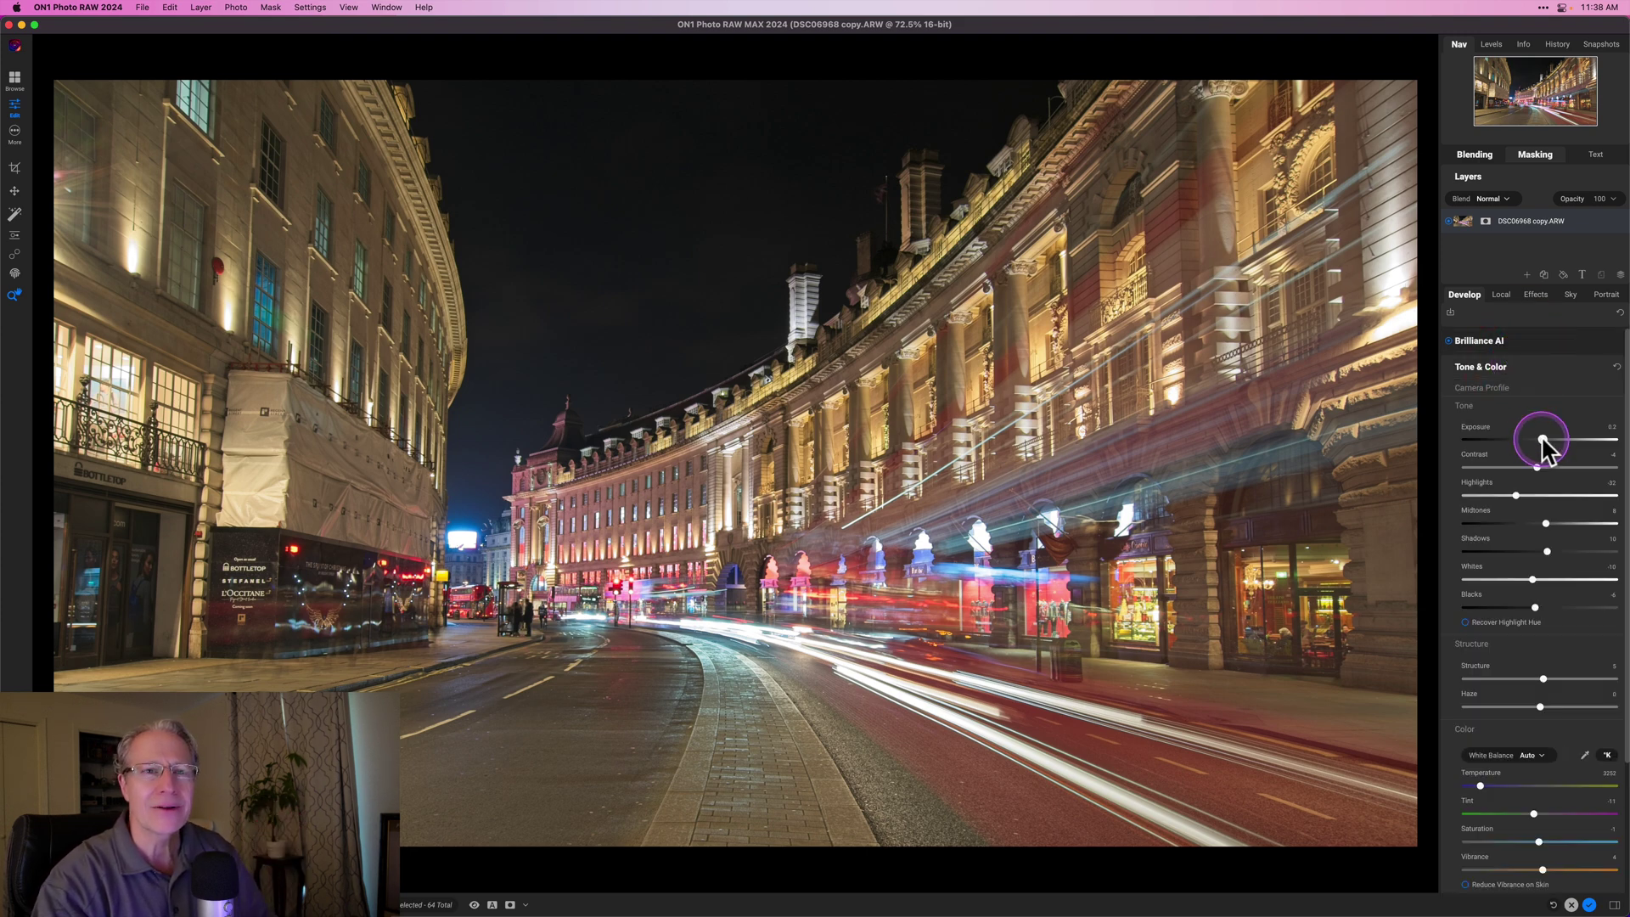
{"action": "left_click_drag", "start_coordinate": [1542, 439], "coordinate": [1538, 439]}
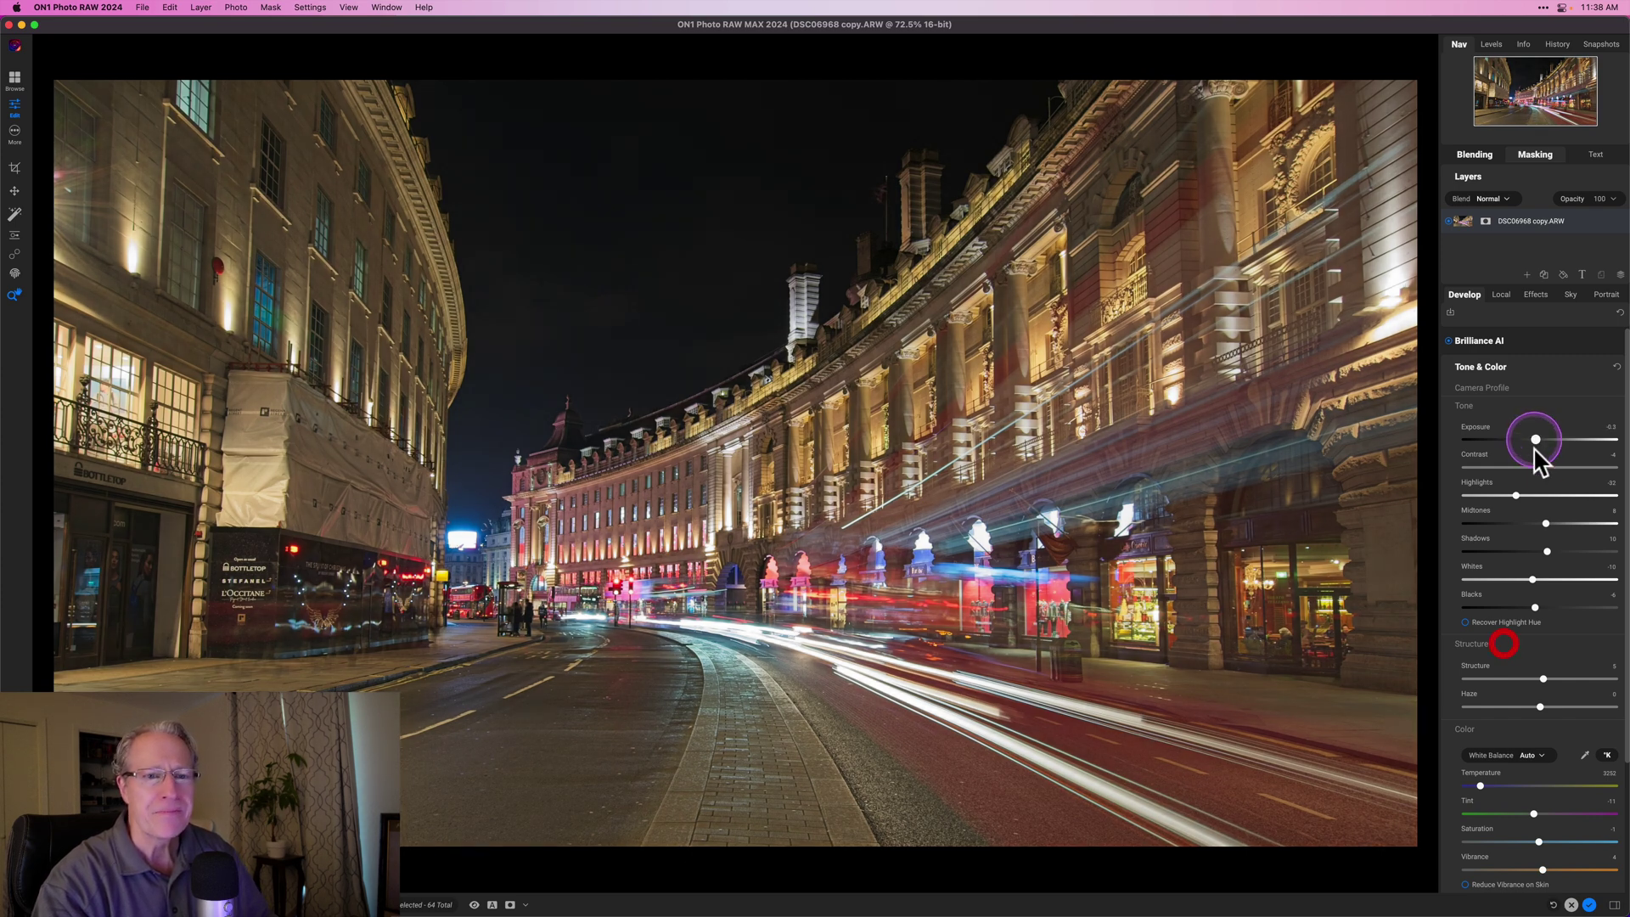
{"action": "left_click", "coordinate": [1495, 789]}
{"action": "left_click_drag", "start_coordinate": [1484, 794], "coordinate": [1482, 793]}
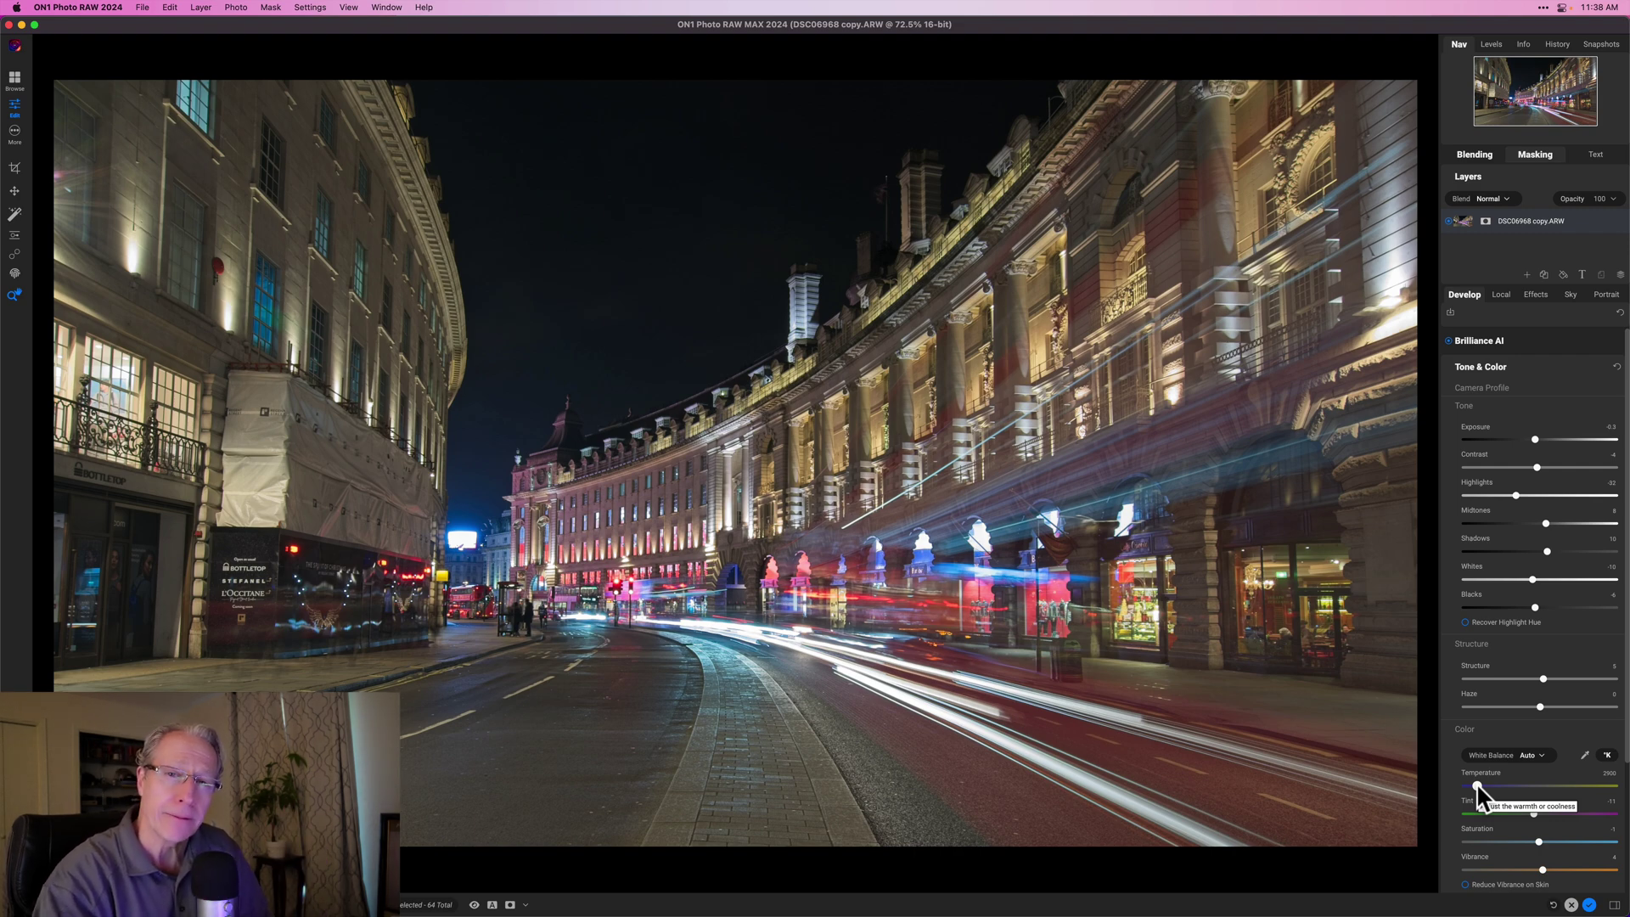
{"action": "left_click", "coordinate": [1538, 372]}
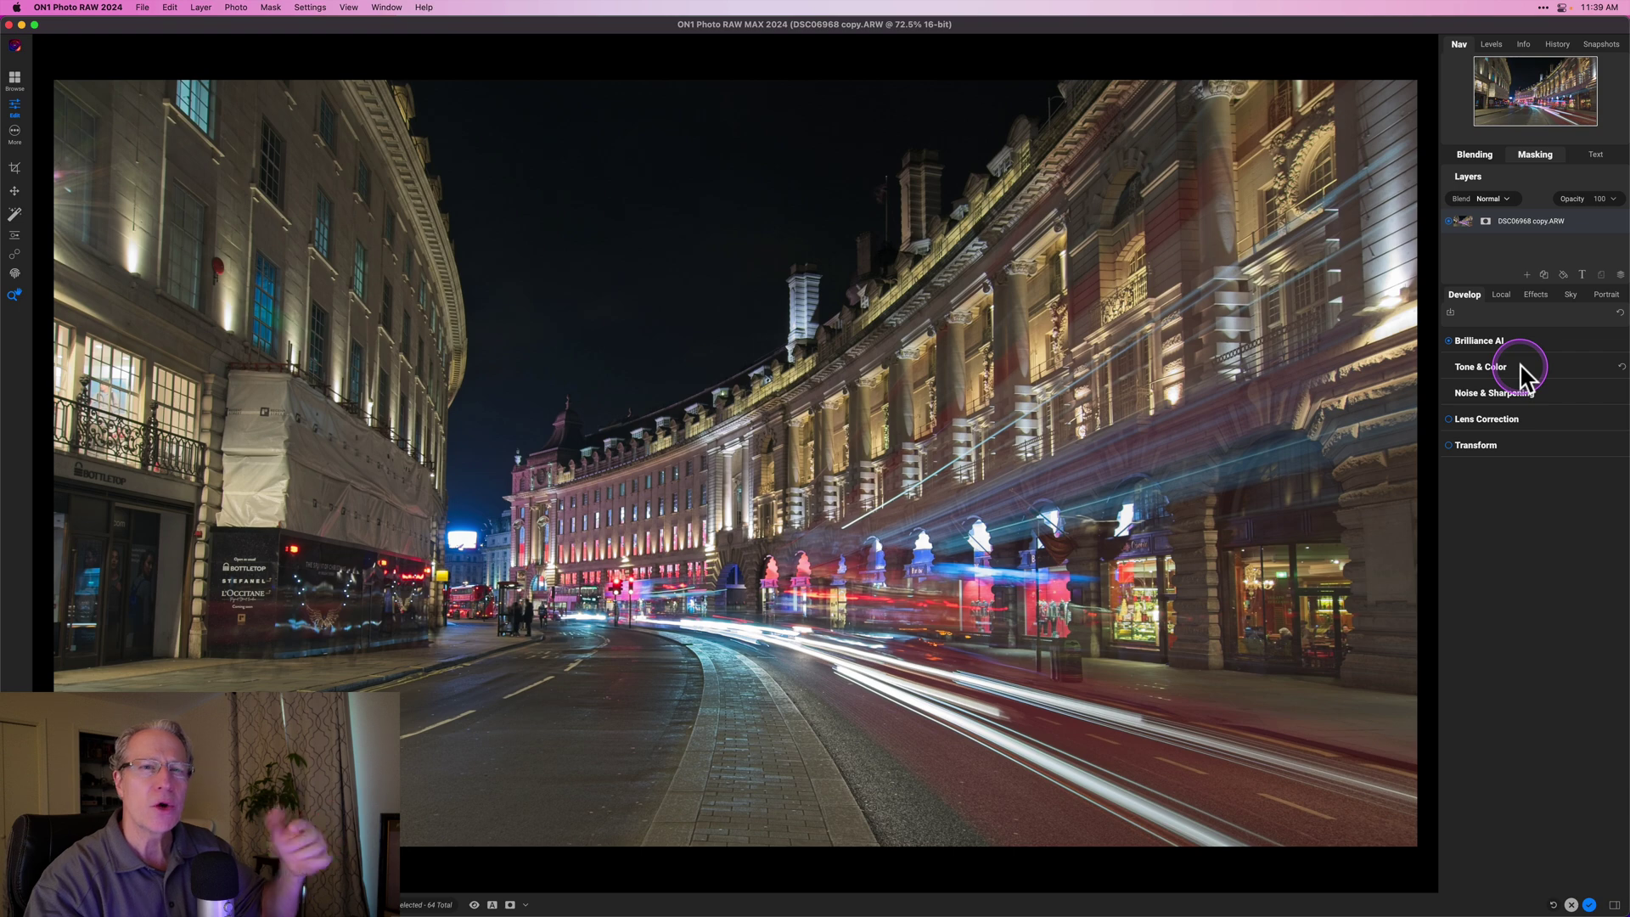
- Delete the Brilliance AI - People local adjustment
{"action": "left_click", "coordinate": [1505, 298]}
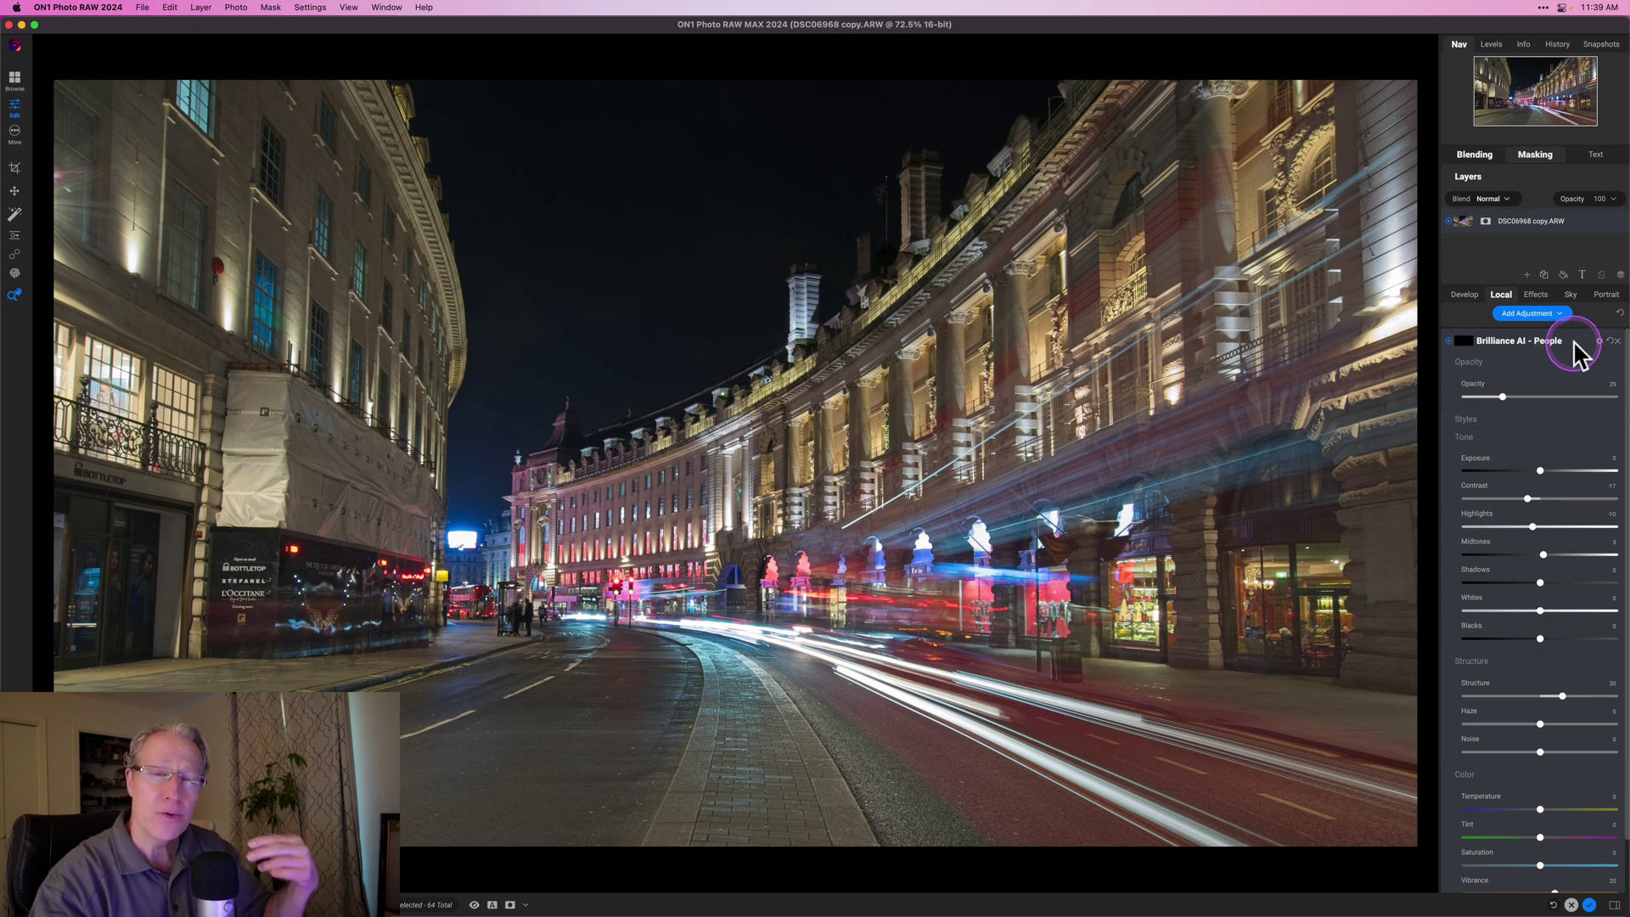
{"action": "left_click", "coordinate": [1618, 341]}
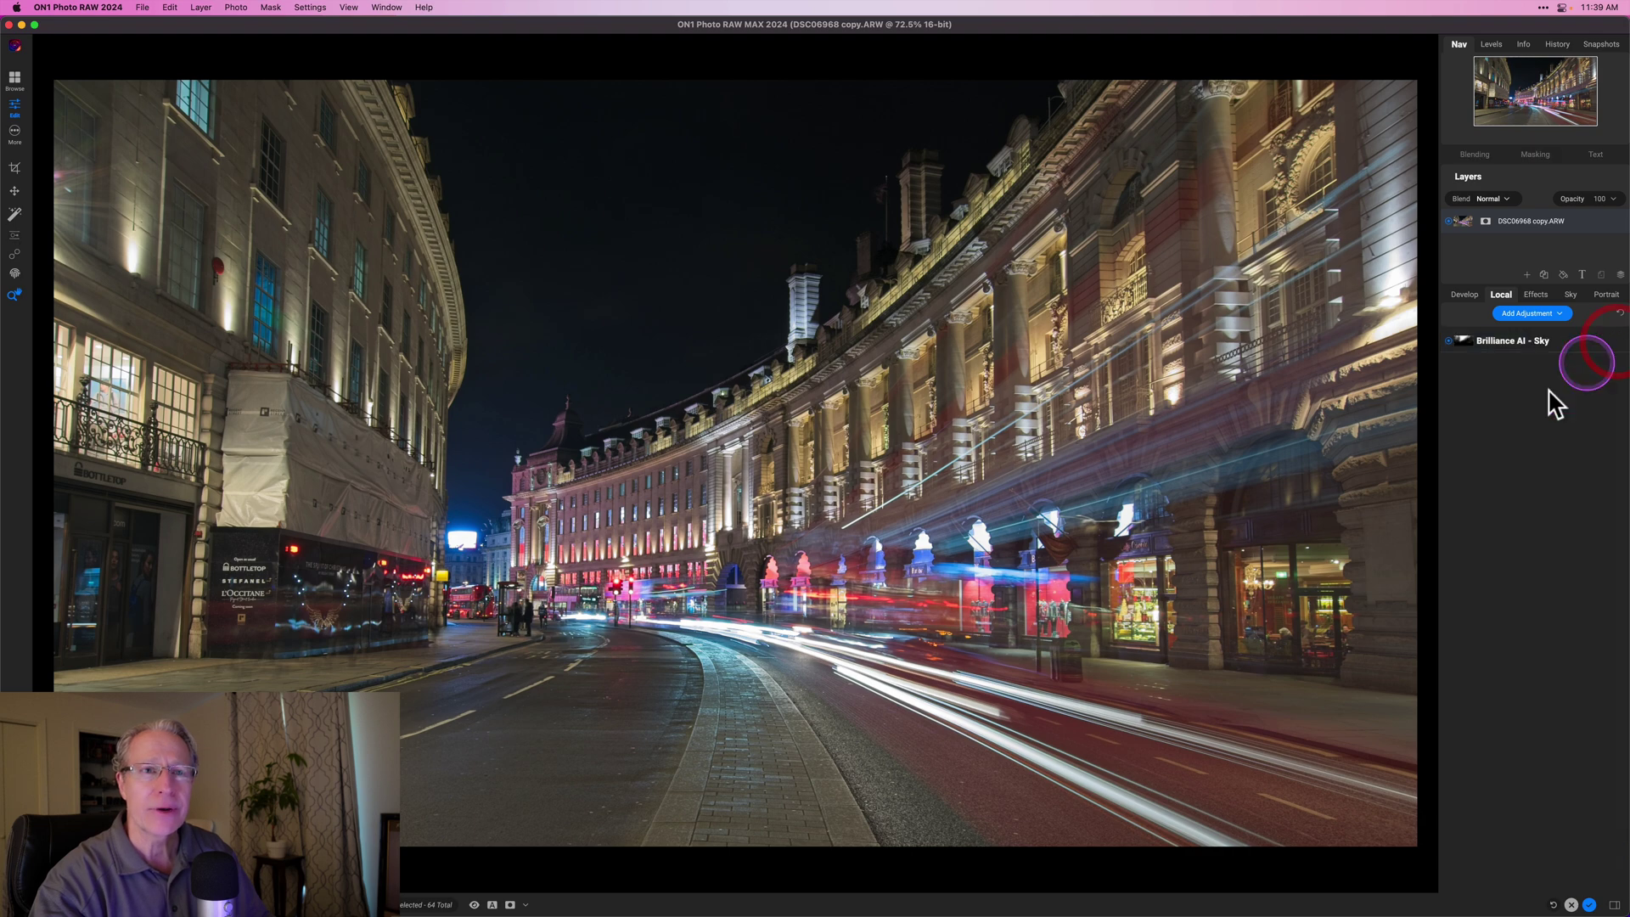
- Display the mask of the Brilliance AI - Sky adjustment and reduce its Feather to 0
{"action": "left_click", "coordinate": [1517, 354]}
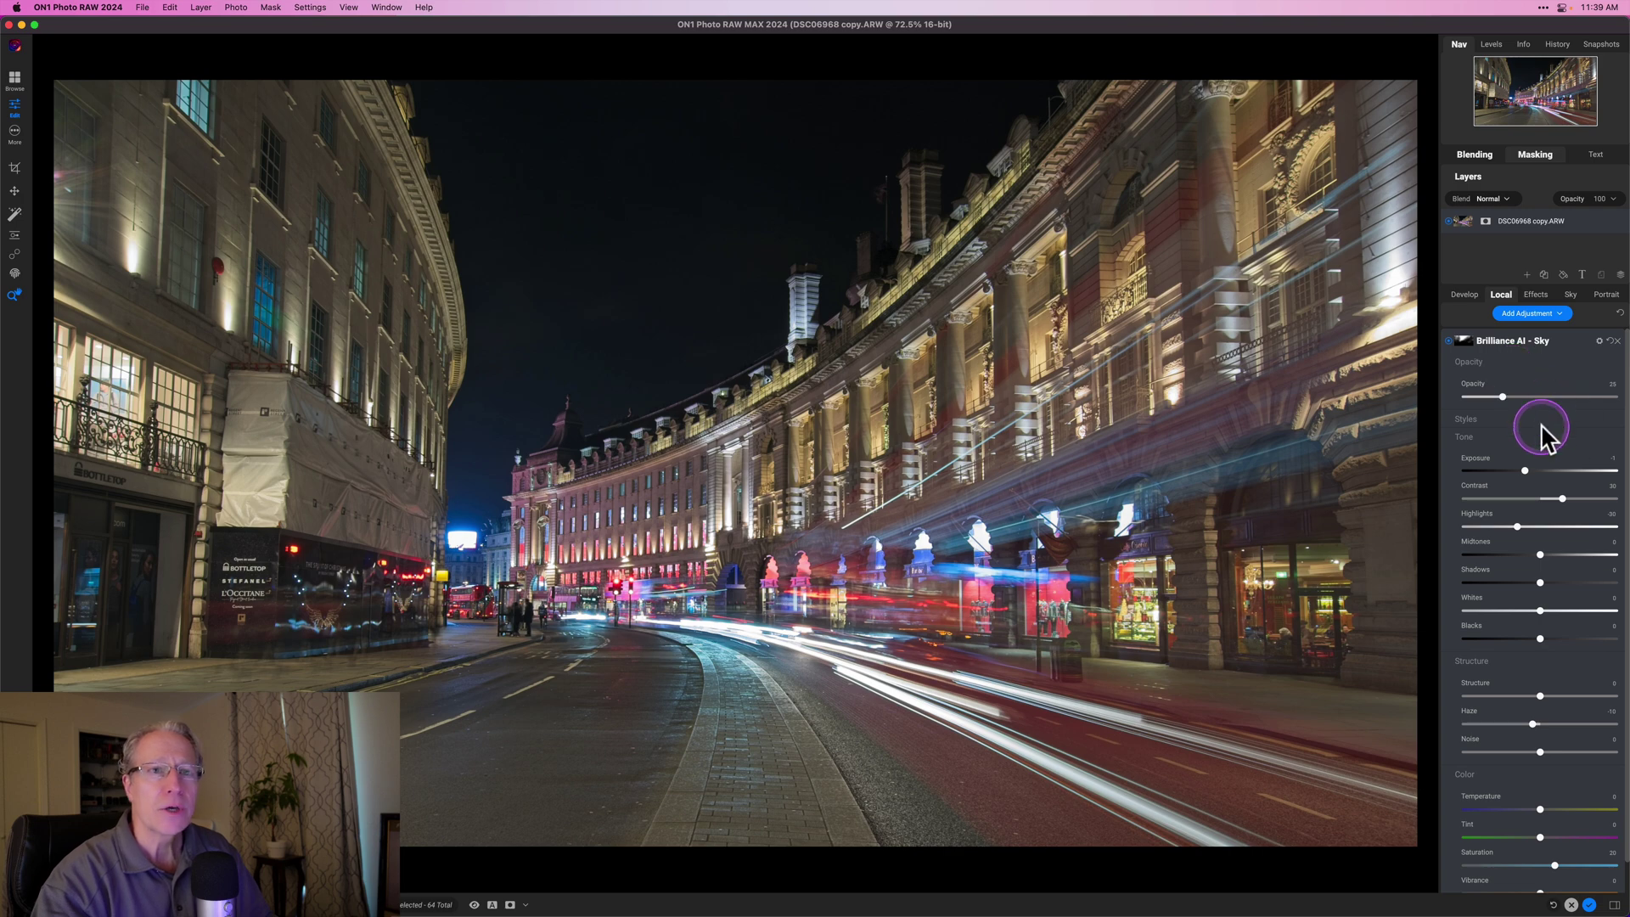
{"action": "left_click", "coordinate": [1537, 158]}
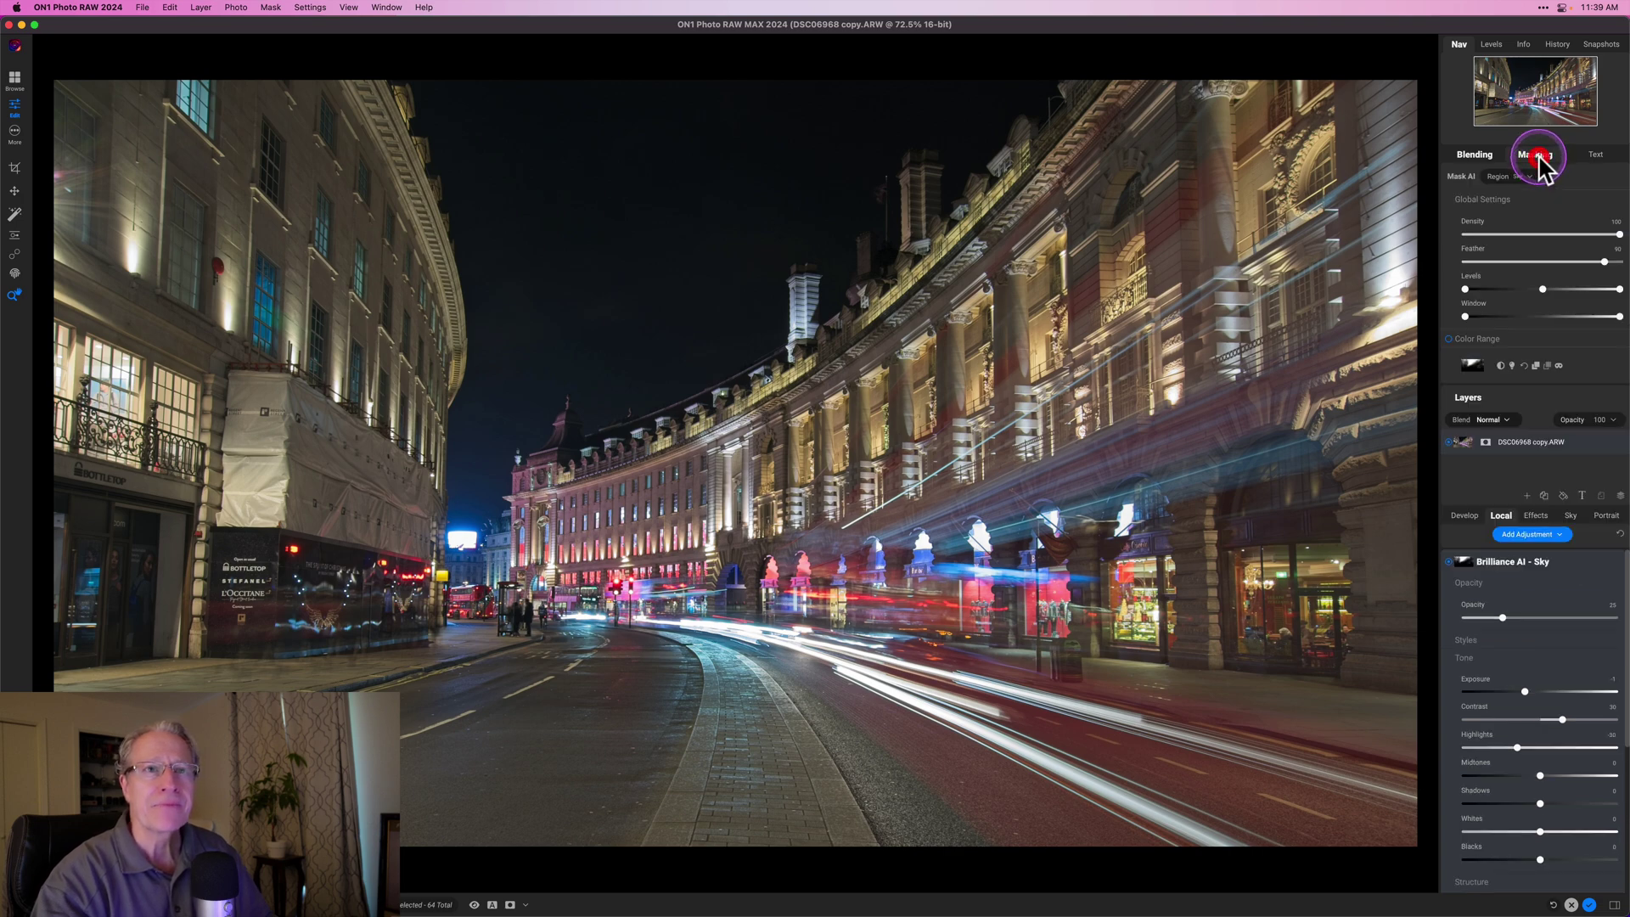
{"action": "left_click", "coordinate": [1558, 364]}
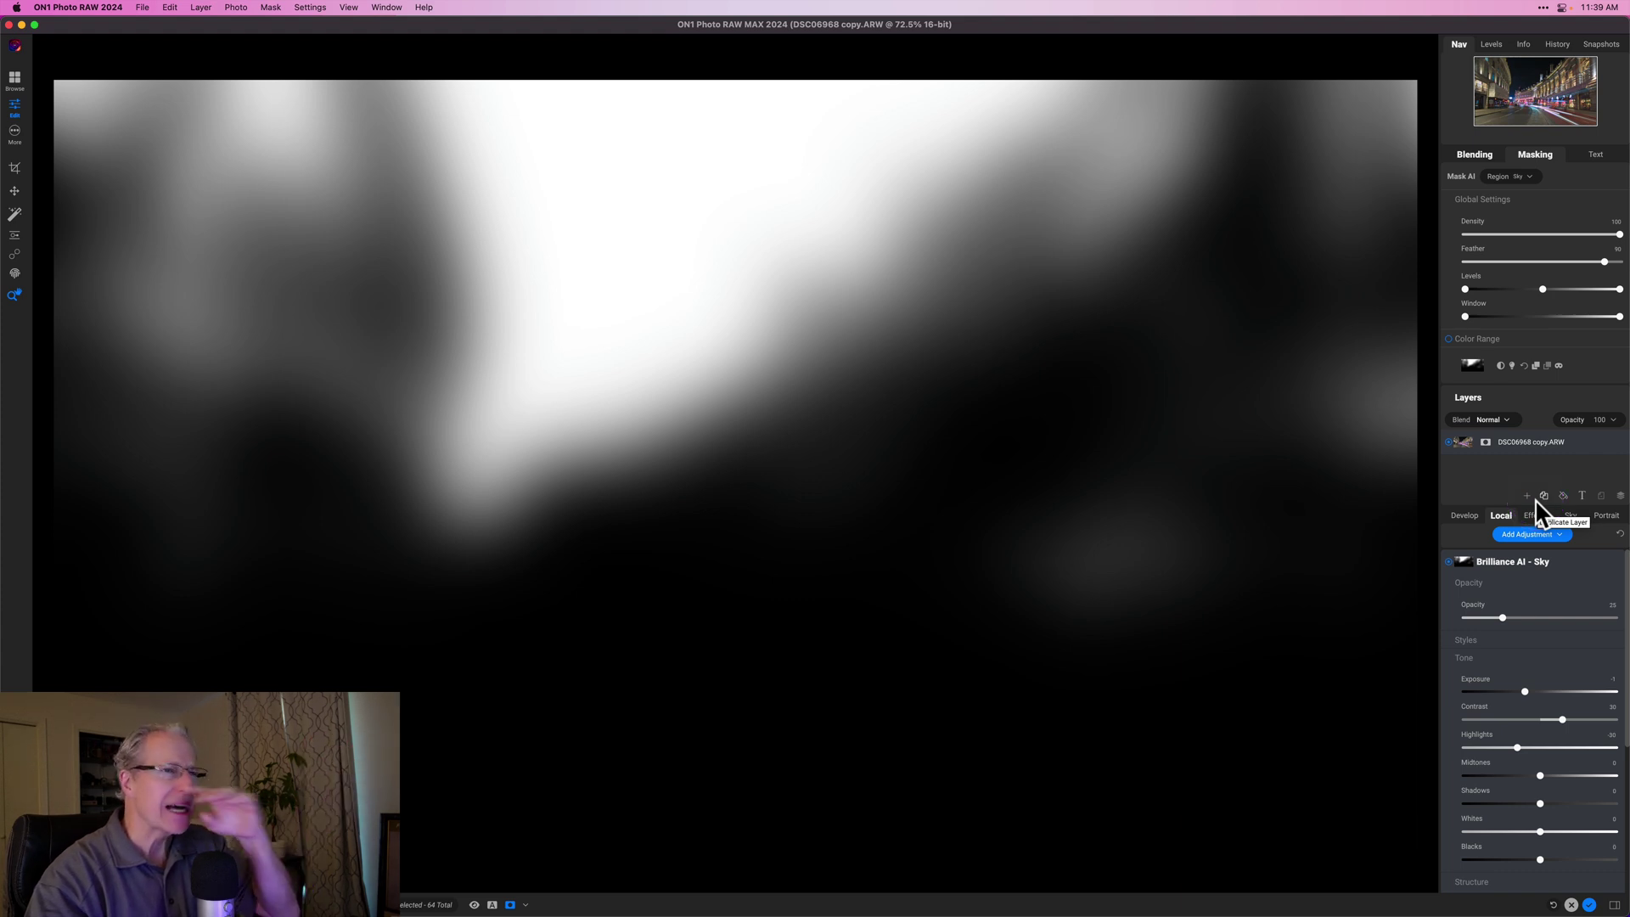
{"action": "left_click", "coordinate": [1573, 268]}
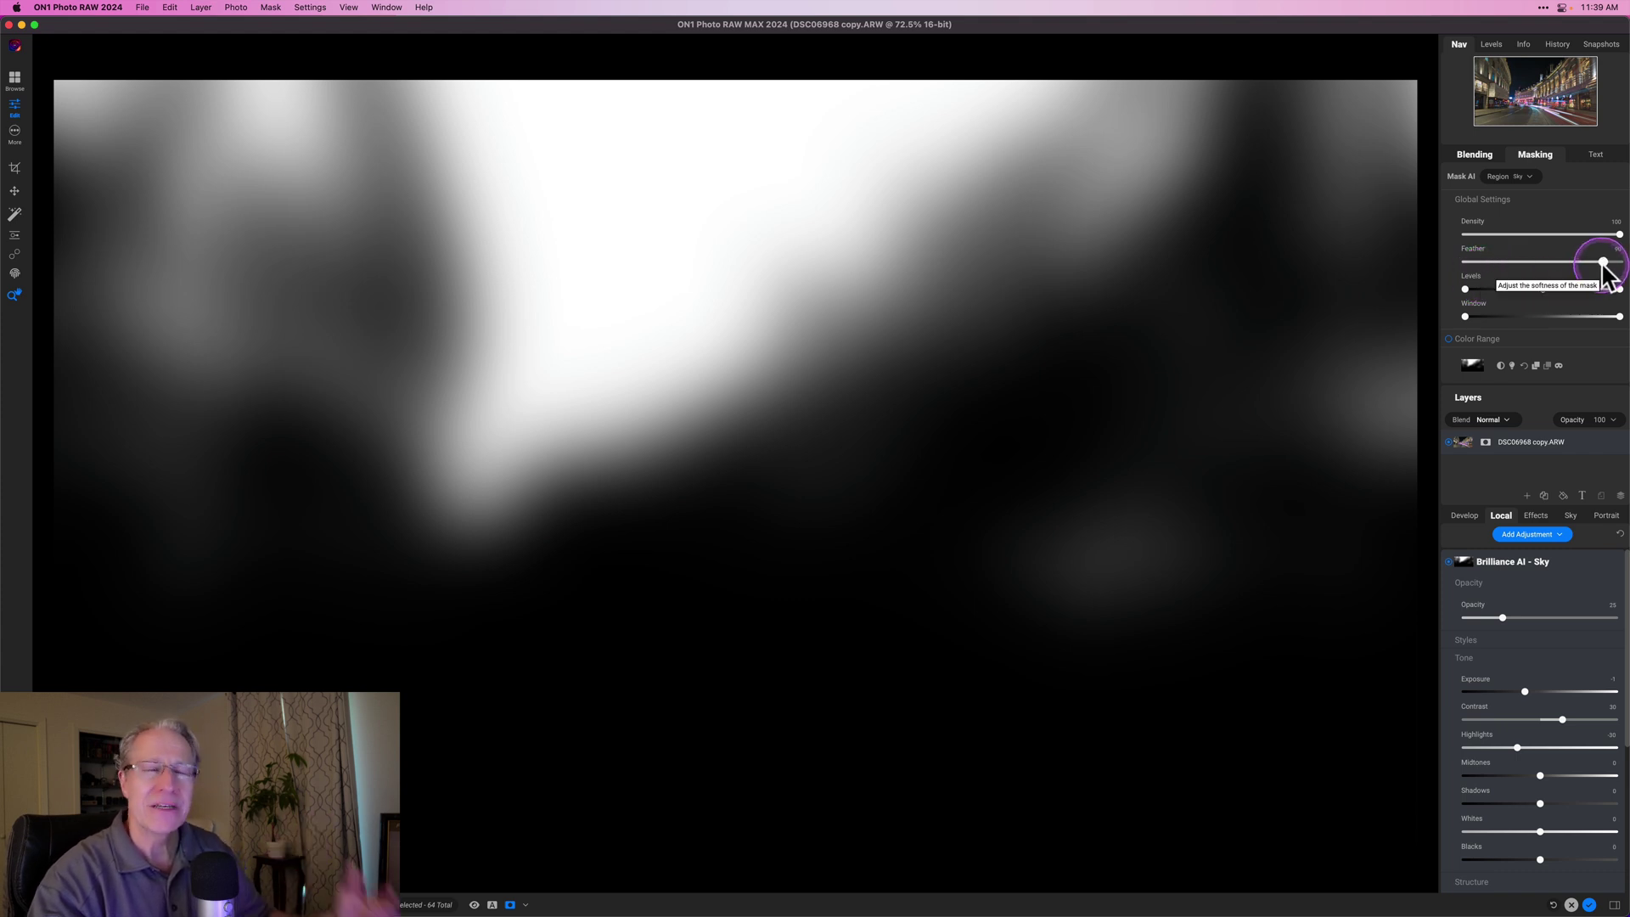
{"action": "mouse_move", "coordinate": [1604, 265]}
{"action": "left_mouse_down"}
{"action": "mouse_move", "coordinate": [1537, 263]}
{"action": "mouse_move", "coordinate": [1581, 257]}
{"action": "left_mouse_up"}
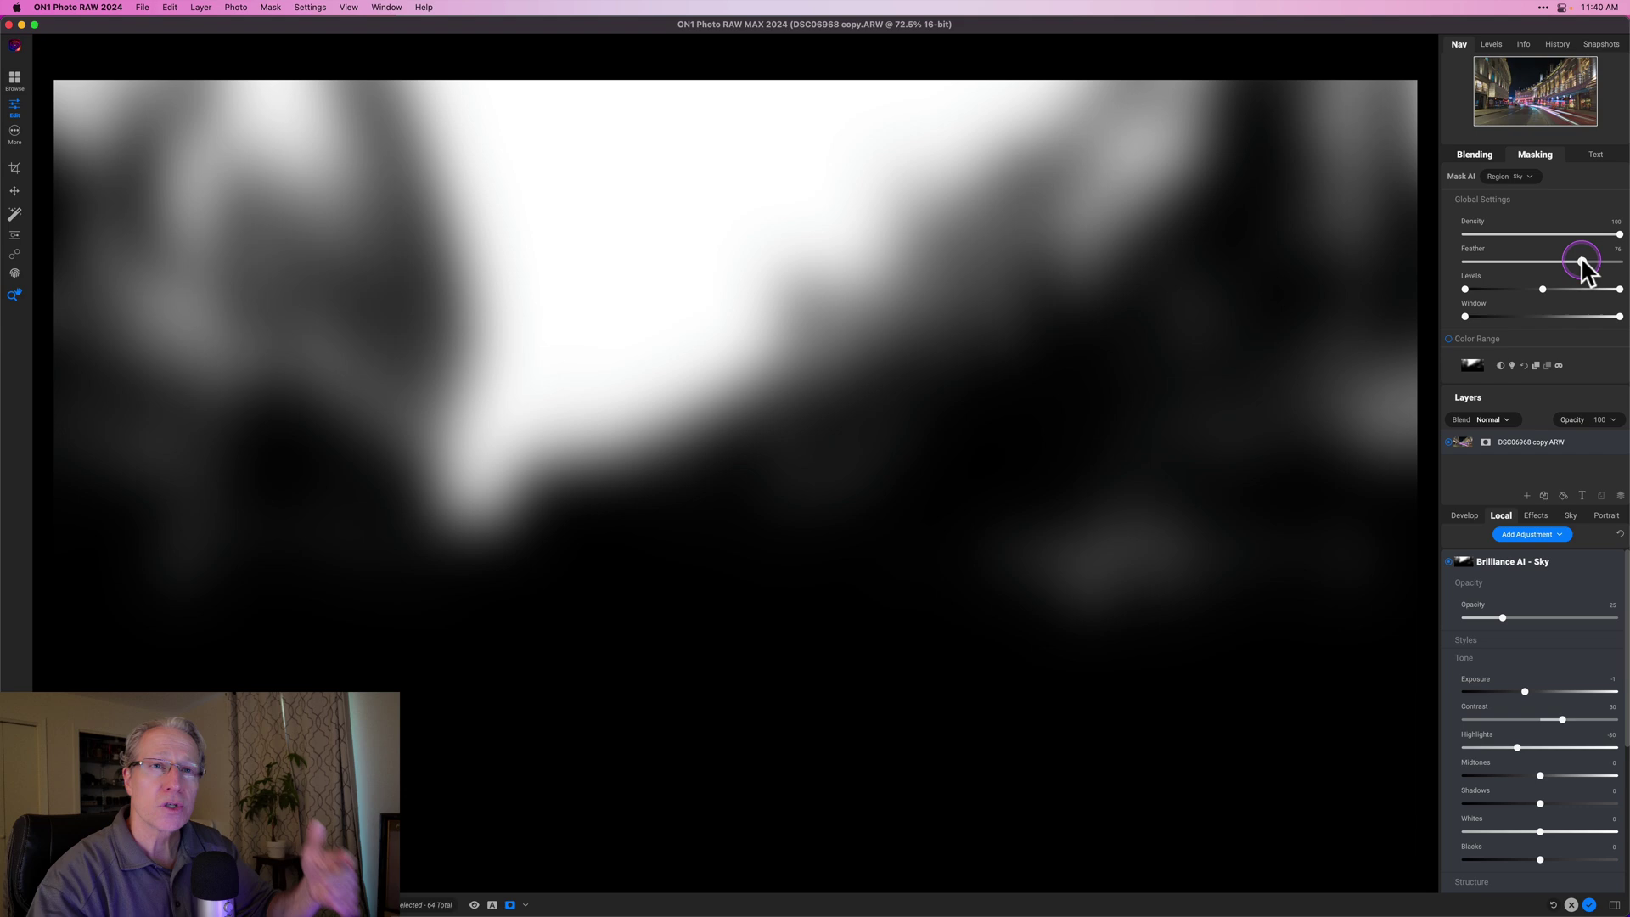
{"action": "left_click_drag", "start_coordinate": [1582, 262], "coordinate": [1450, 262]}
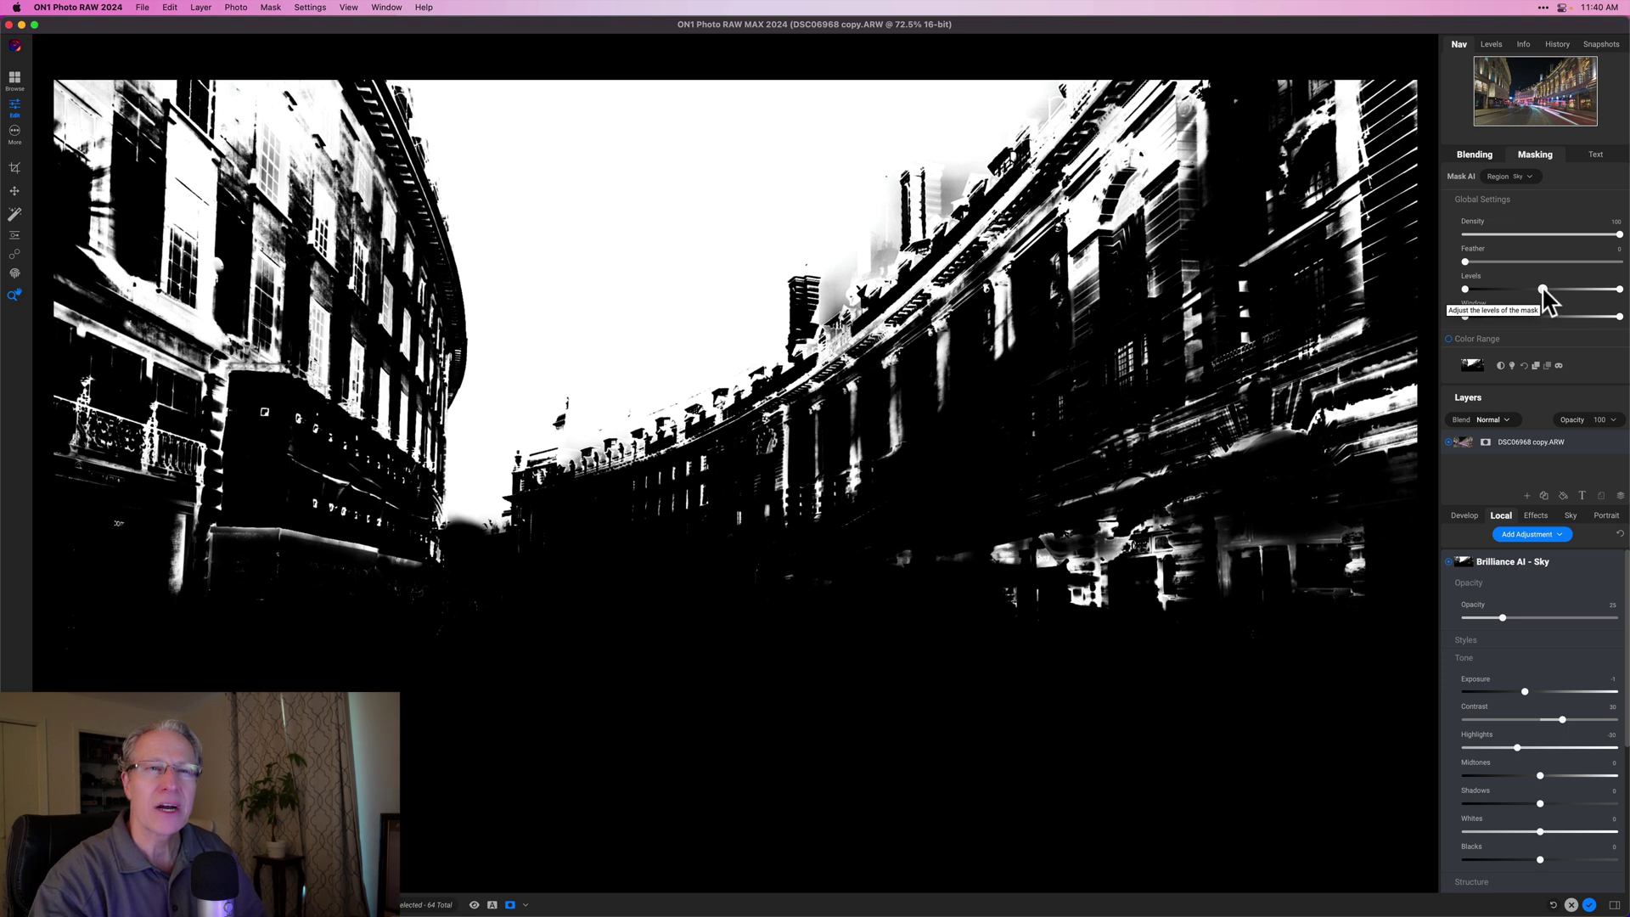
- Tighten the sky mask by shifting its midtone and black Levels strongly toward white, and return to the normal photo view
{"action": "left_click_drag", "start_coordinate": [1564, 289], "coordinate": [1605, 291]}
{"action": "left_click_drag", "start_coordinate": [1478, 289], "coordinate": [1584, 289]}
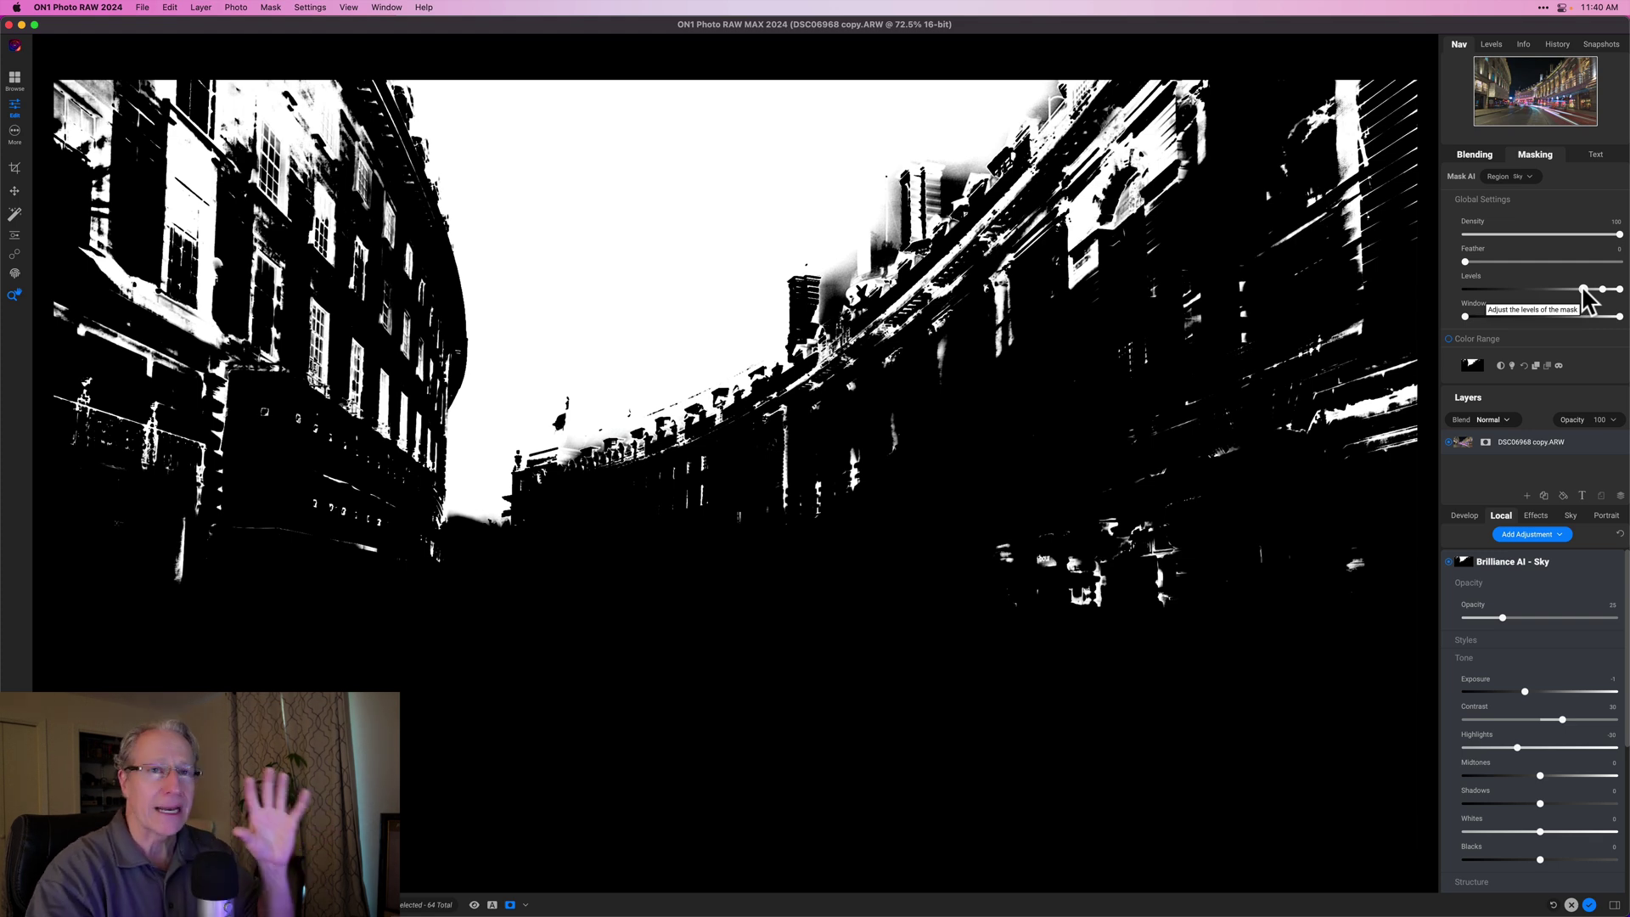
{"action": "left_click", "coordinate": [1559, 365]}
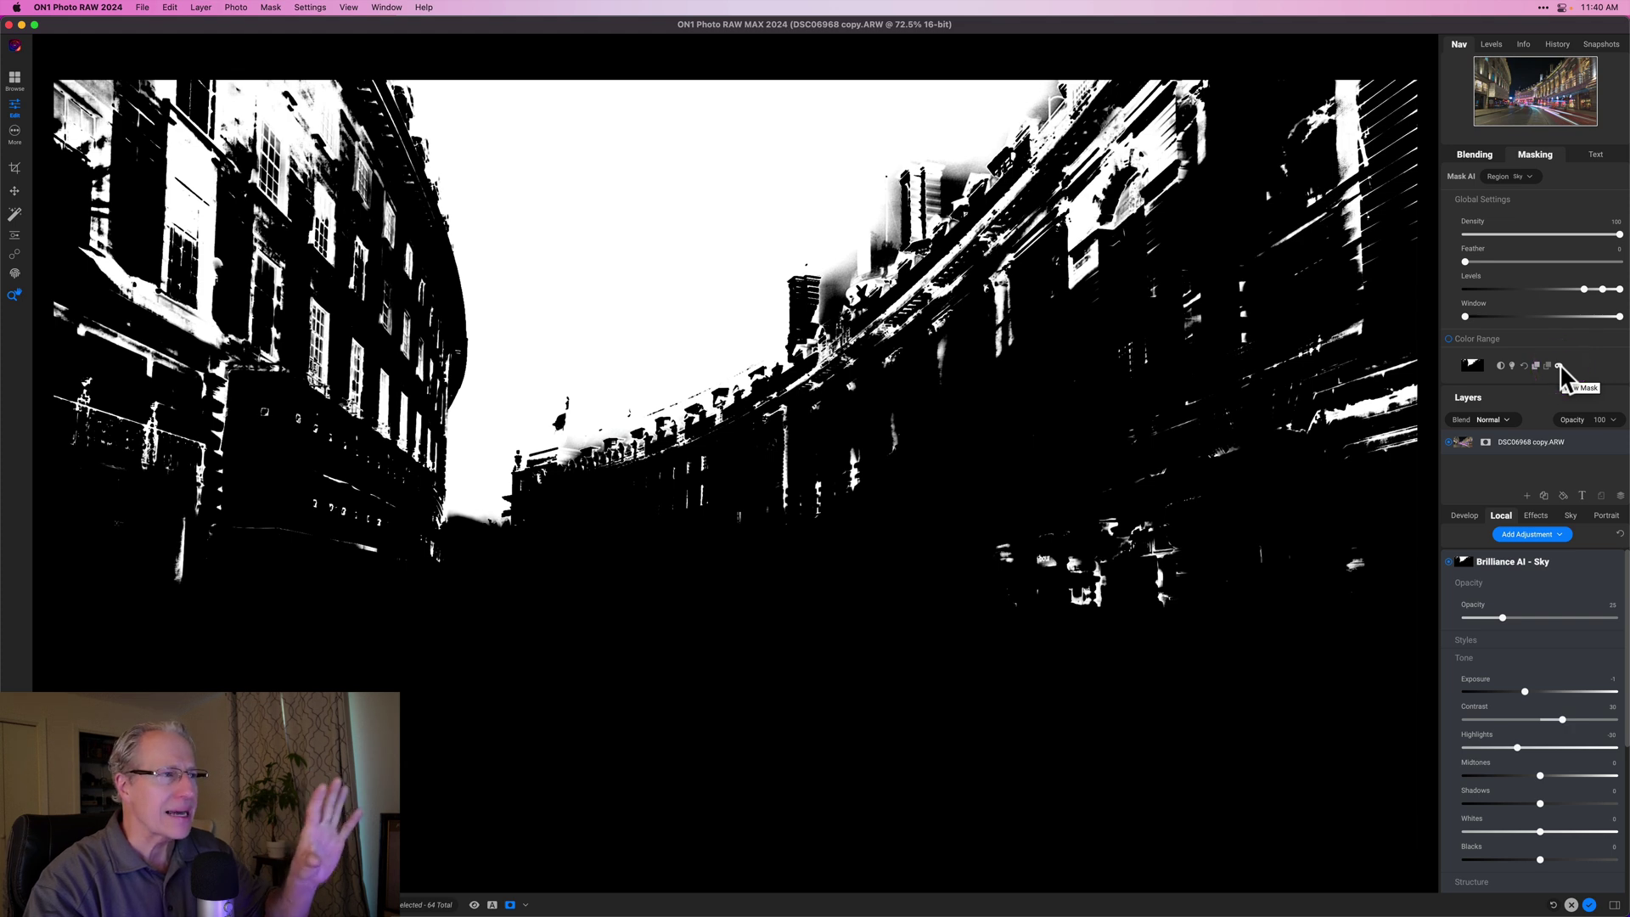
{"action": "left_click", "coordinate": [1560, 366]}
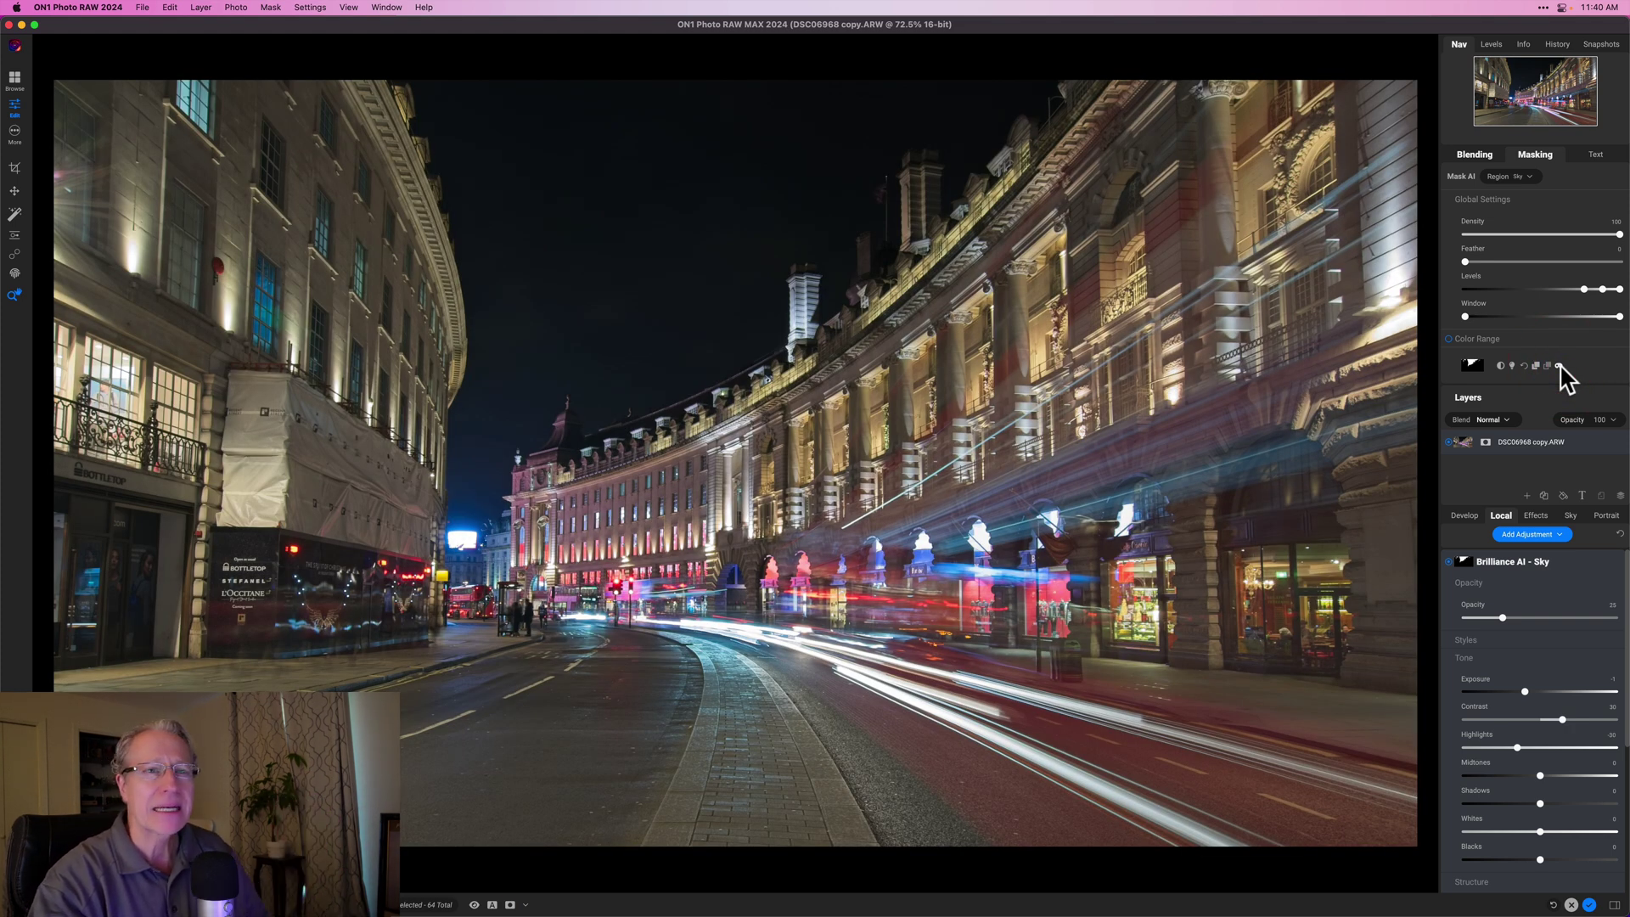
{"action": "left_click", "coordinate": [1537, 155]}
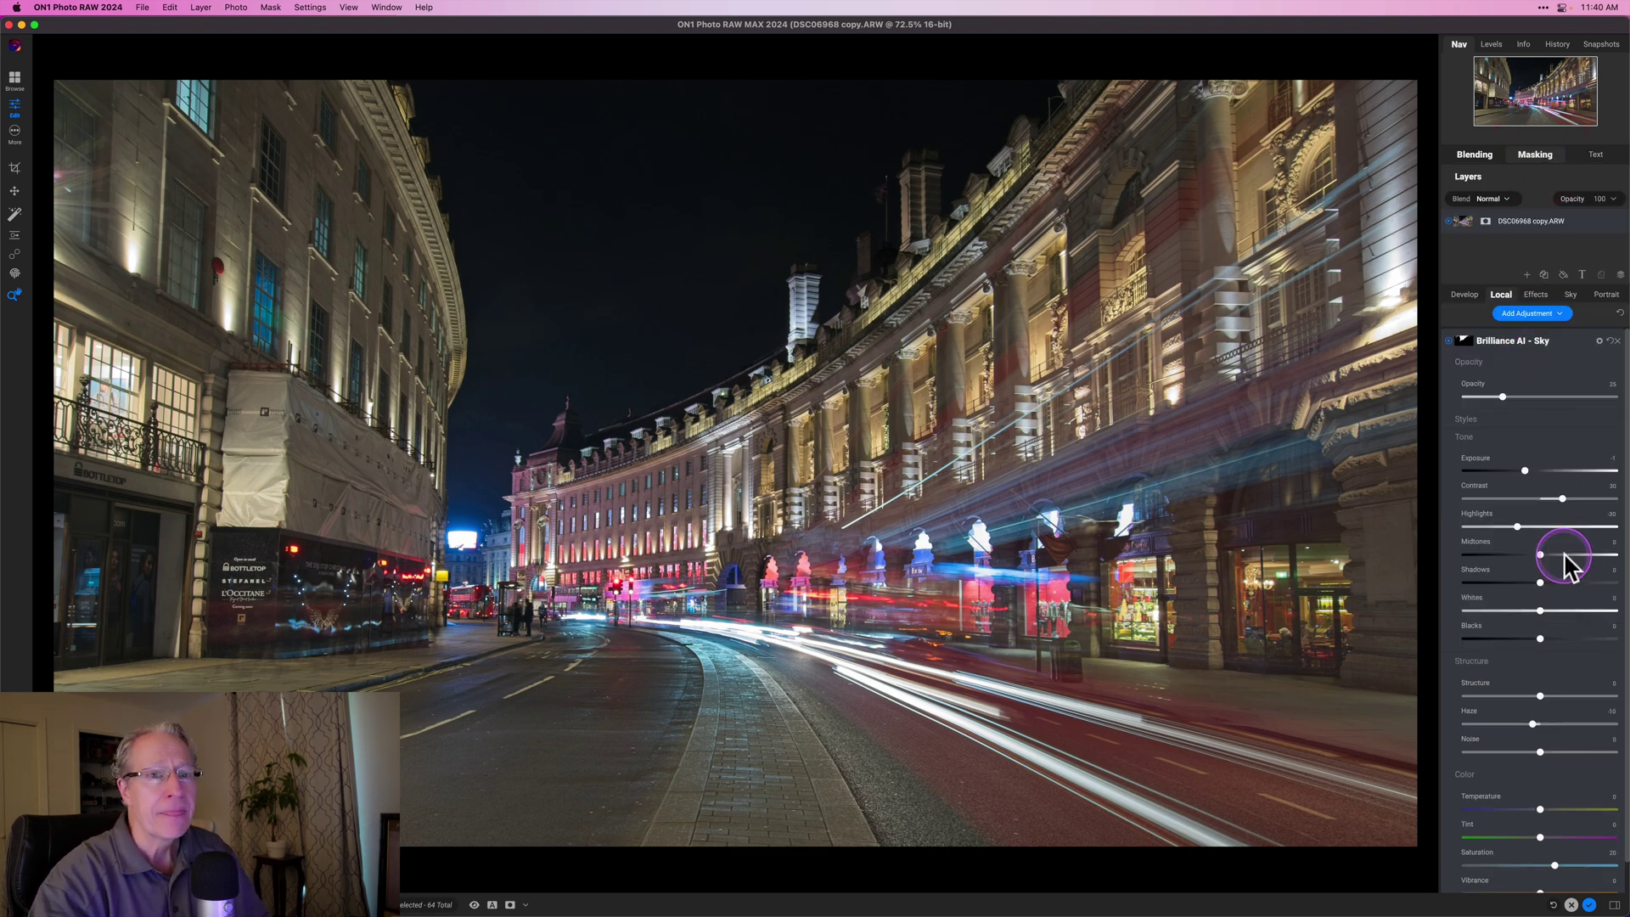
- Darken and cool the sky by setting the Sky adjustment's Exposure to about -1.2 and Temperature to about -60
{"action": "scroll", "coordinate": [1562, 560], "scroll_direction": "down", "scroll_amount": 1}
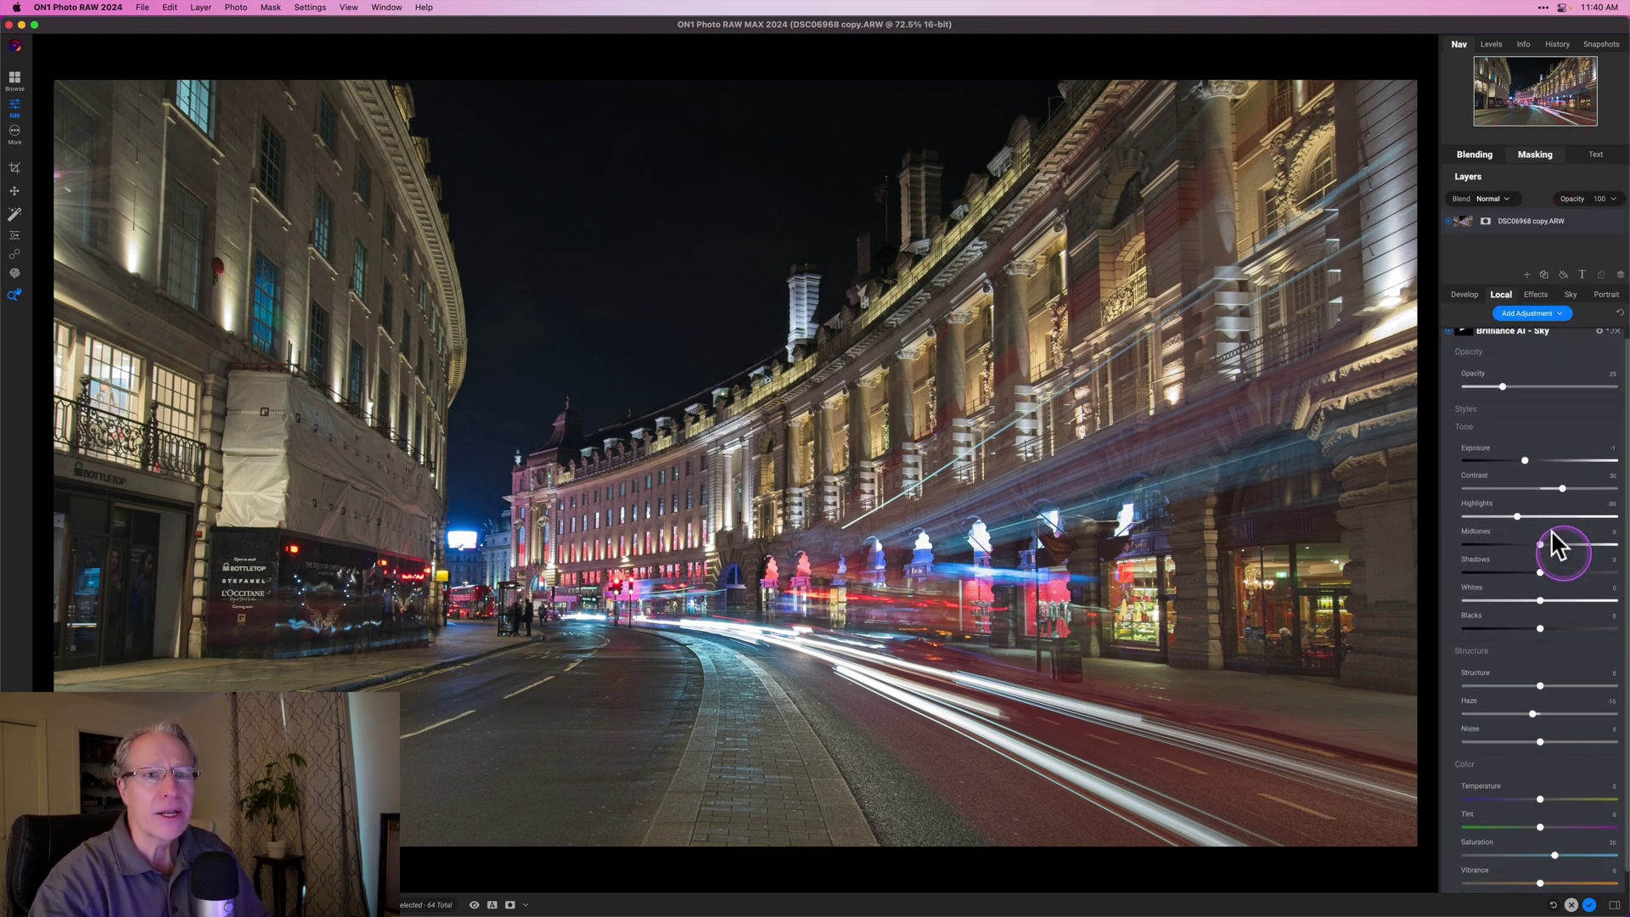
{"action": "left_click", "coordinate": [1521, 459]}
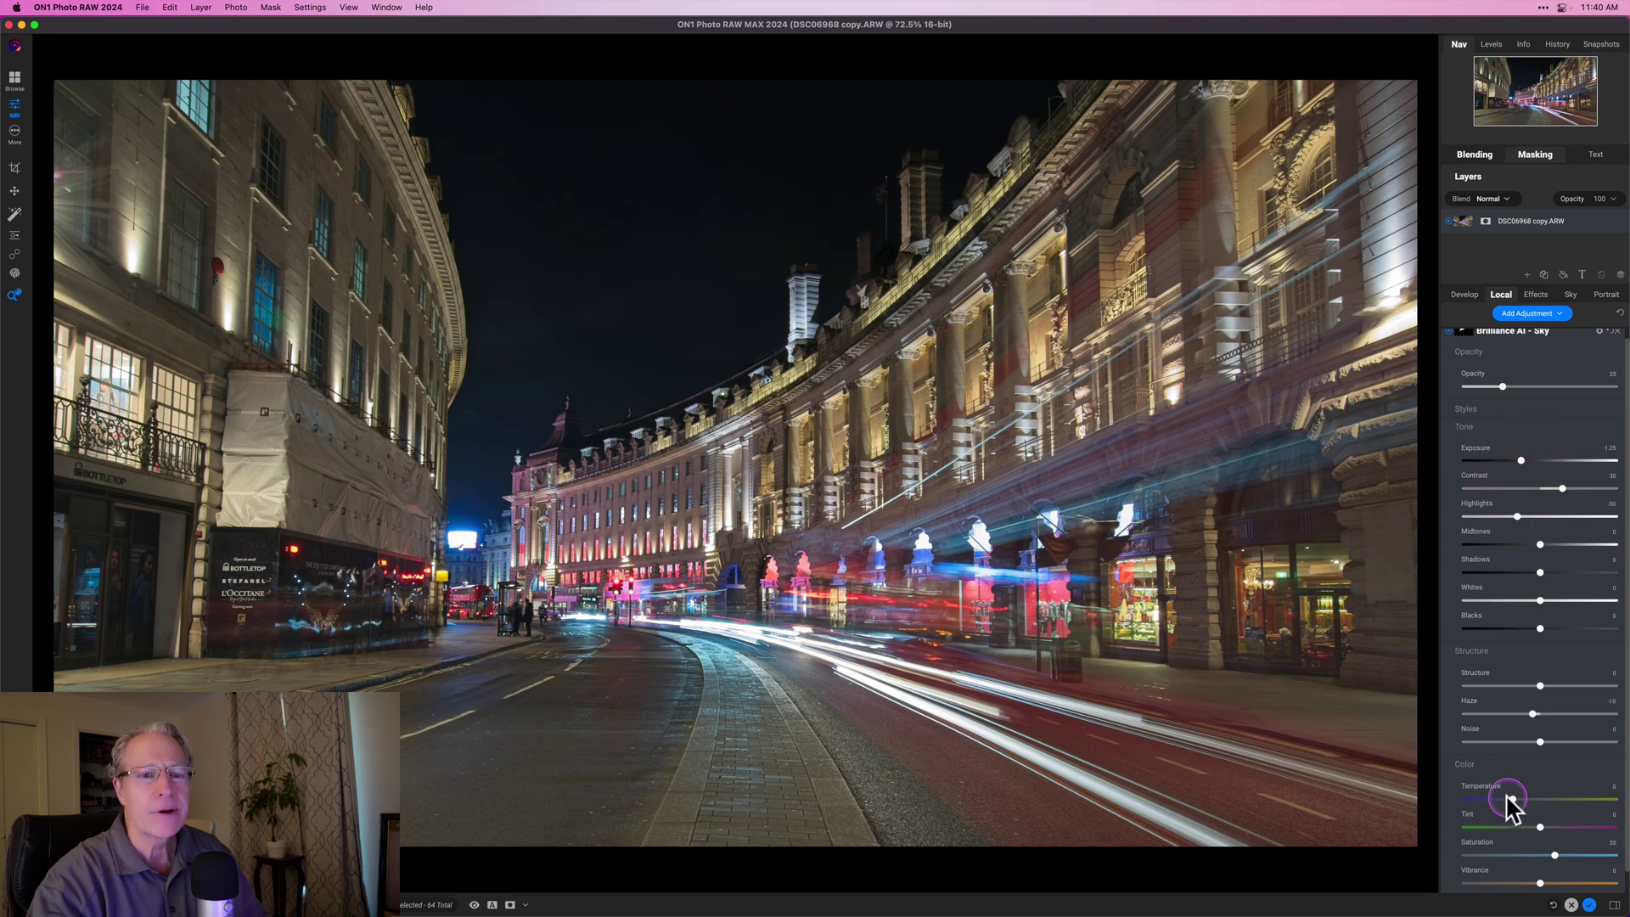
{"action": "left_click_drag", "start_coordinate": [1507, 798], "coordinate": [1494, 798]}
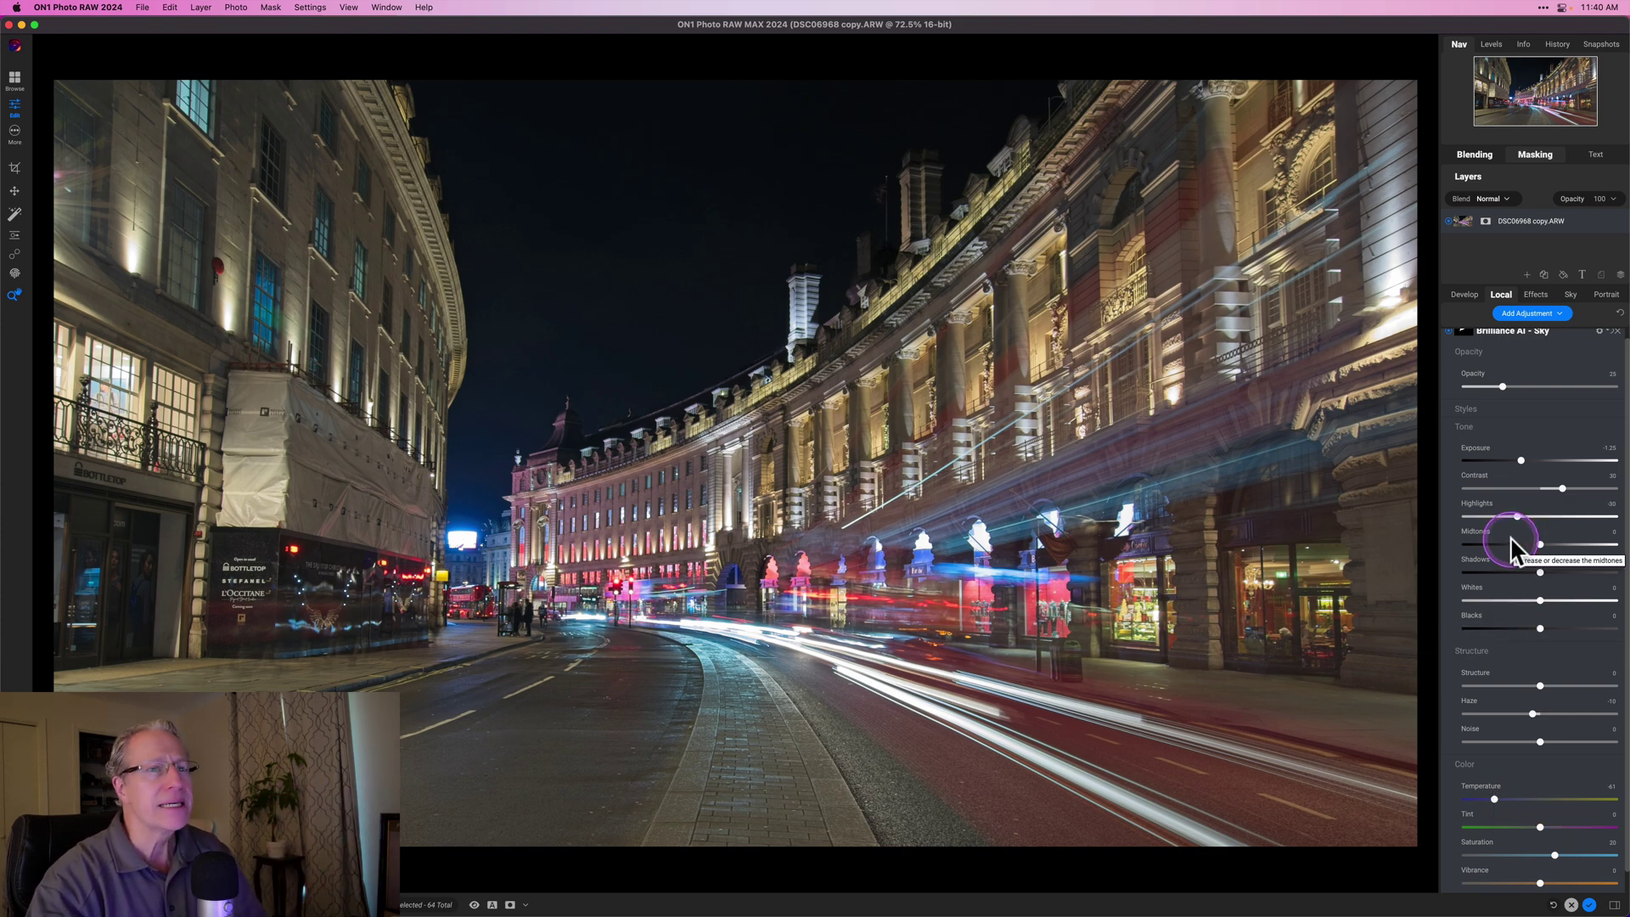
{"action": "scroll", "coordinate": [1556, 331], "scroll_direction": "up", "scroll_amount": 1}
{"action": "left_click", "coordinate": [1559, 341]}
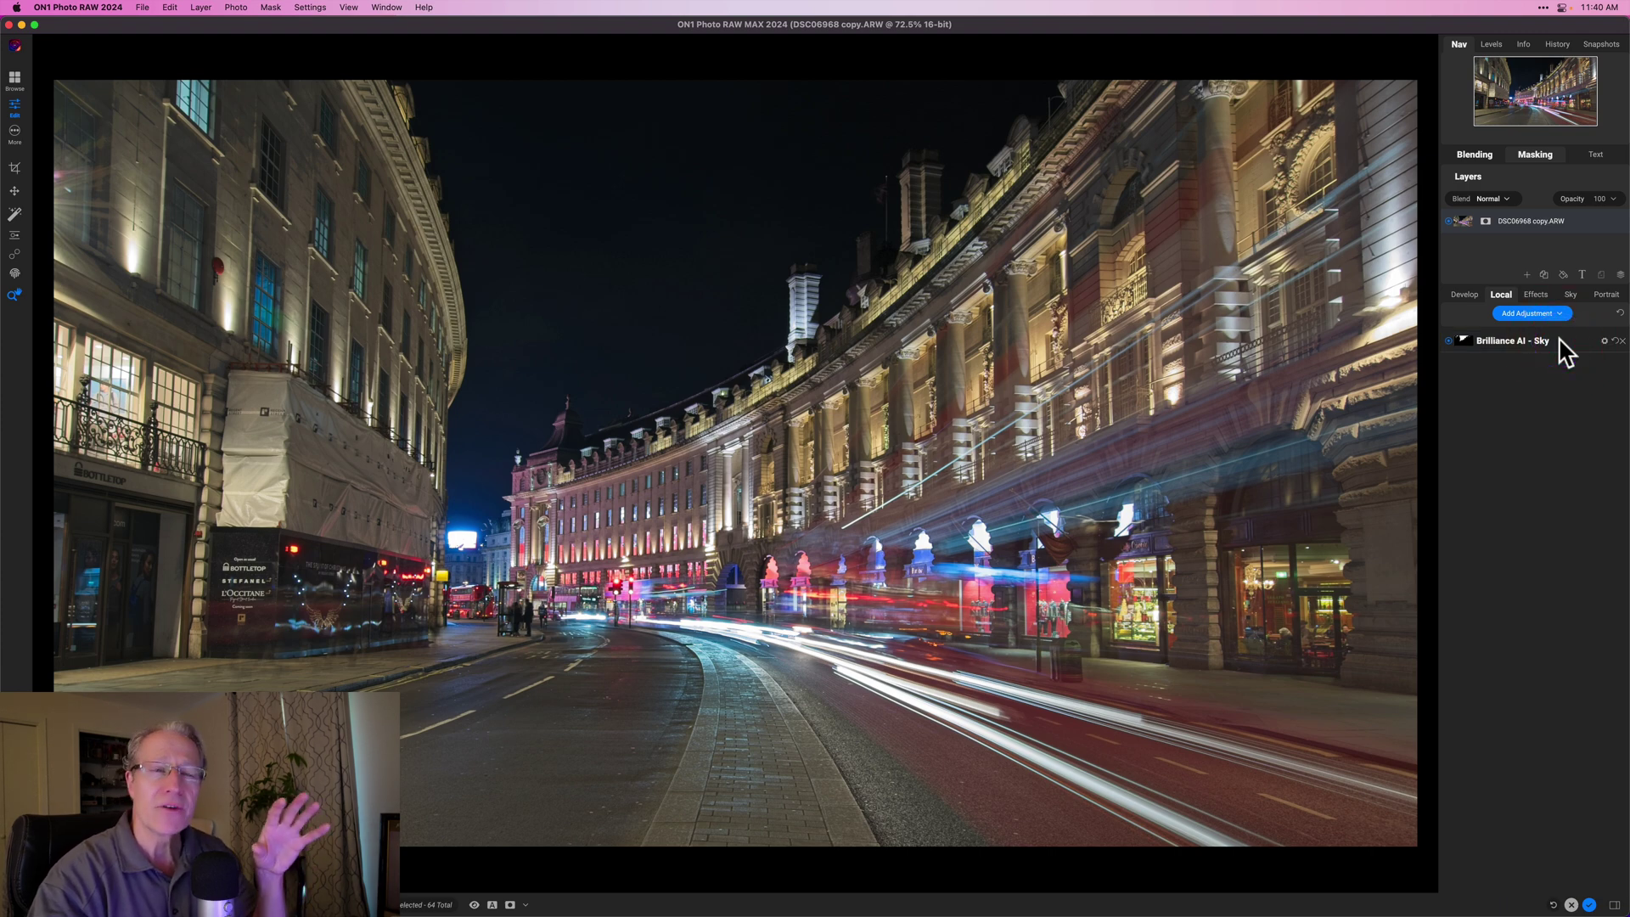
- Add an HDR Look filter with Clarity at 31, and compare the photo with and without it
{"action": "left_click", "coordinate": [1534, 294]}
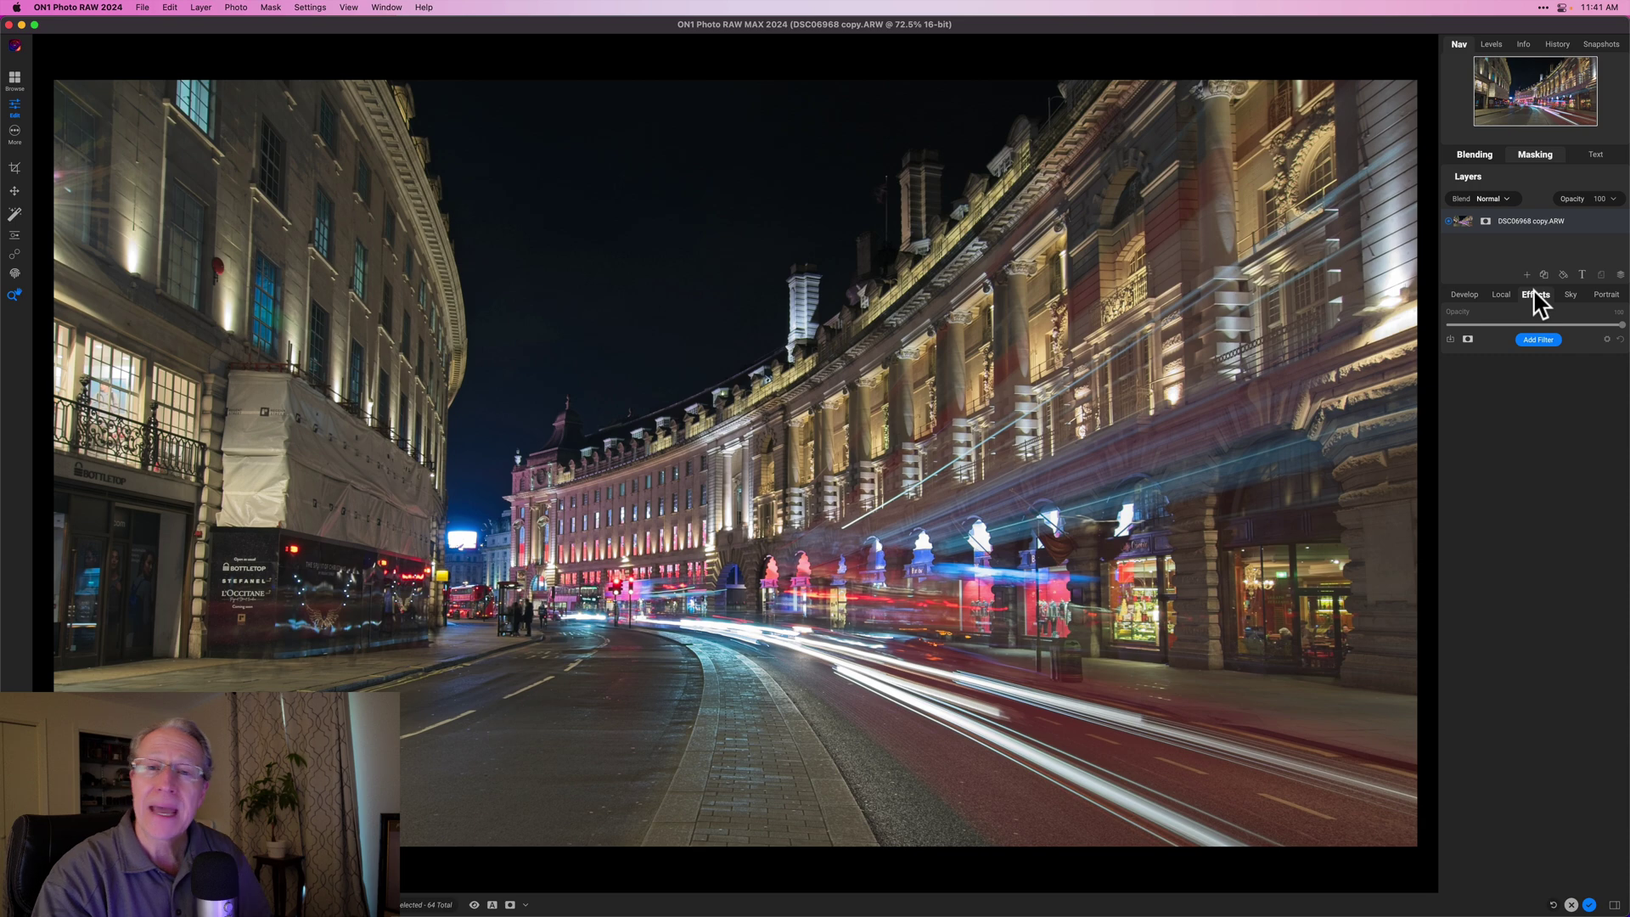
{"action": "left_click", "coordinate": [1537, 340]}
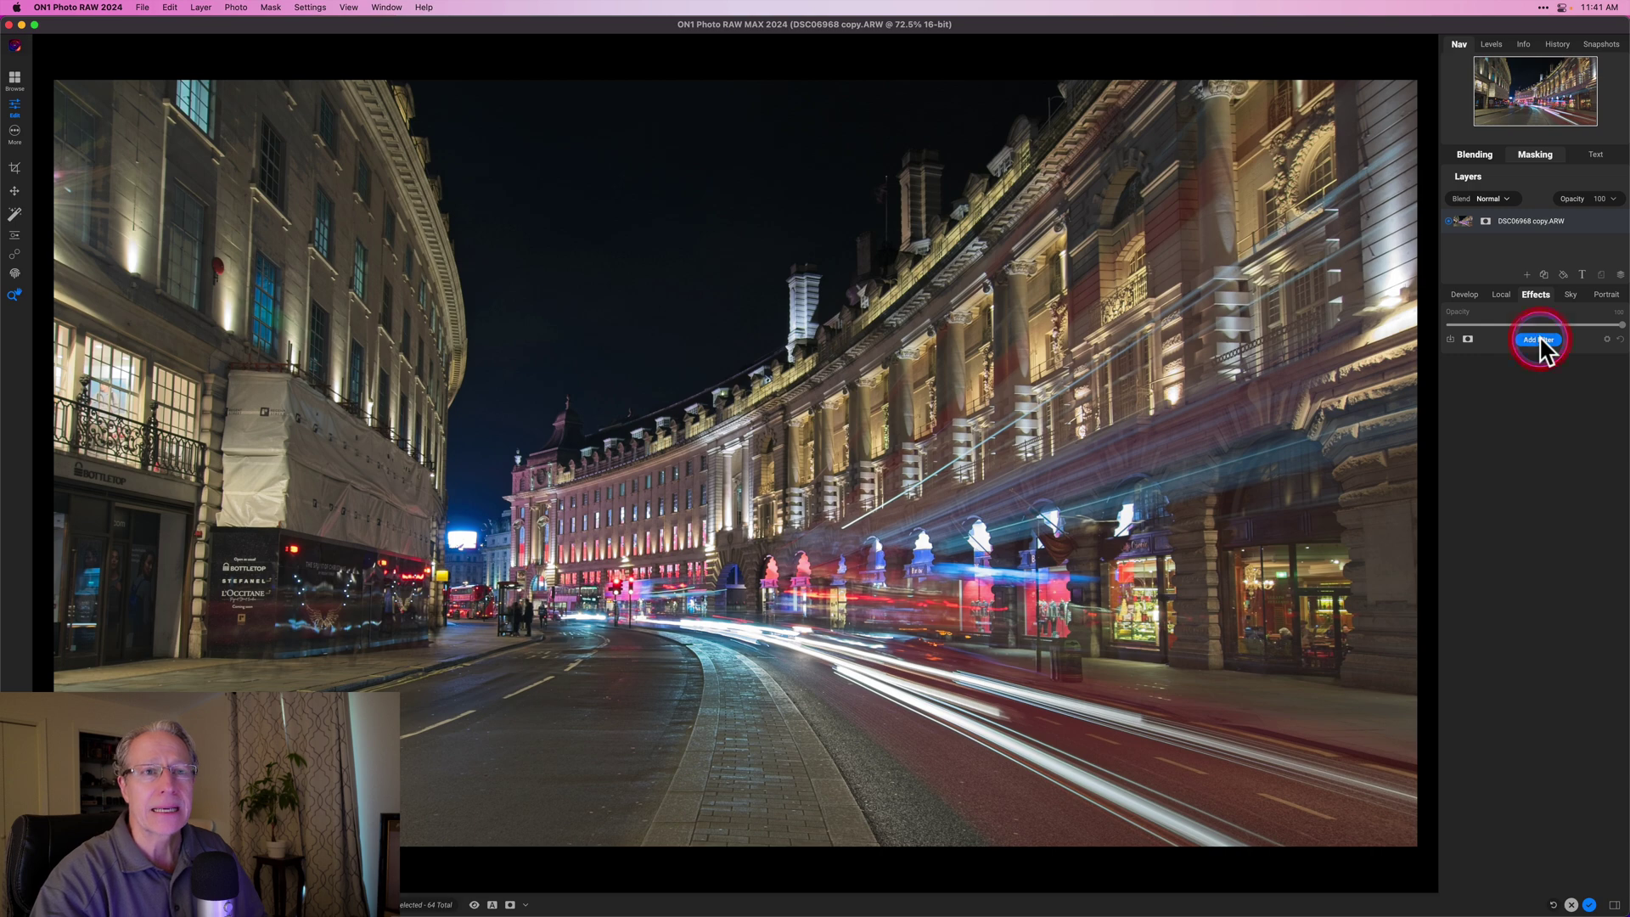
{"action": "left_click", "coordinate": [1325, 453]}
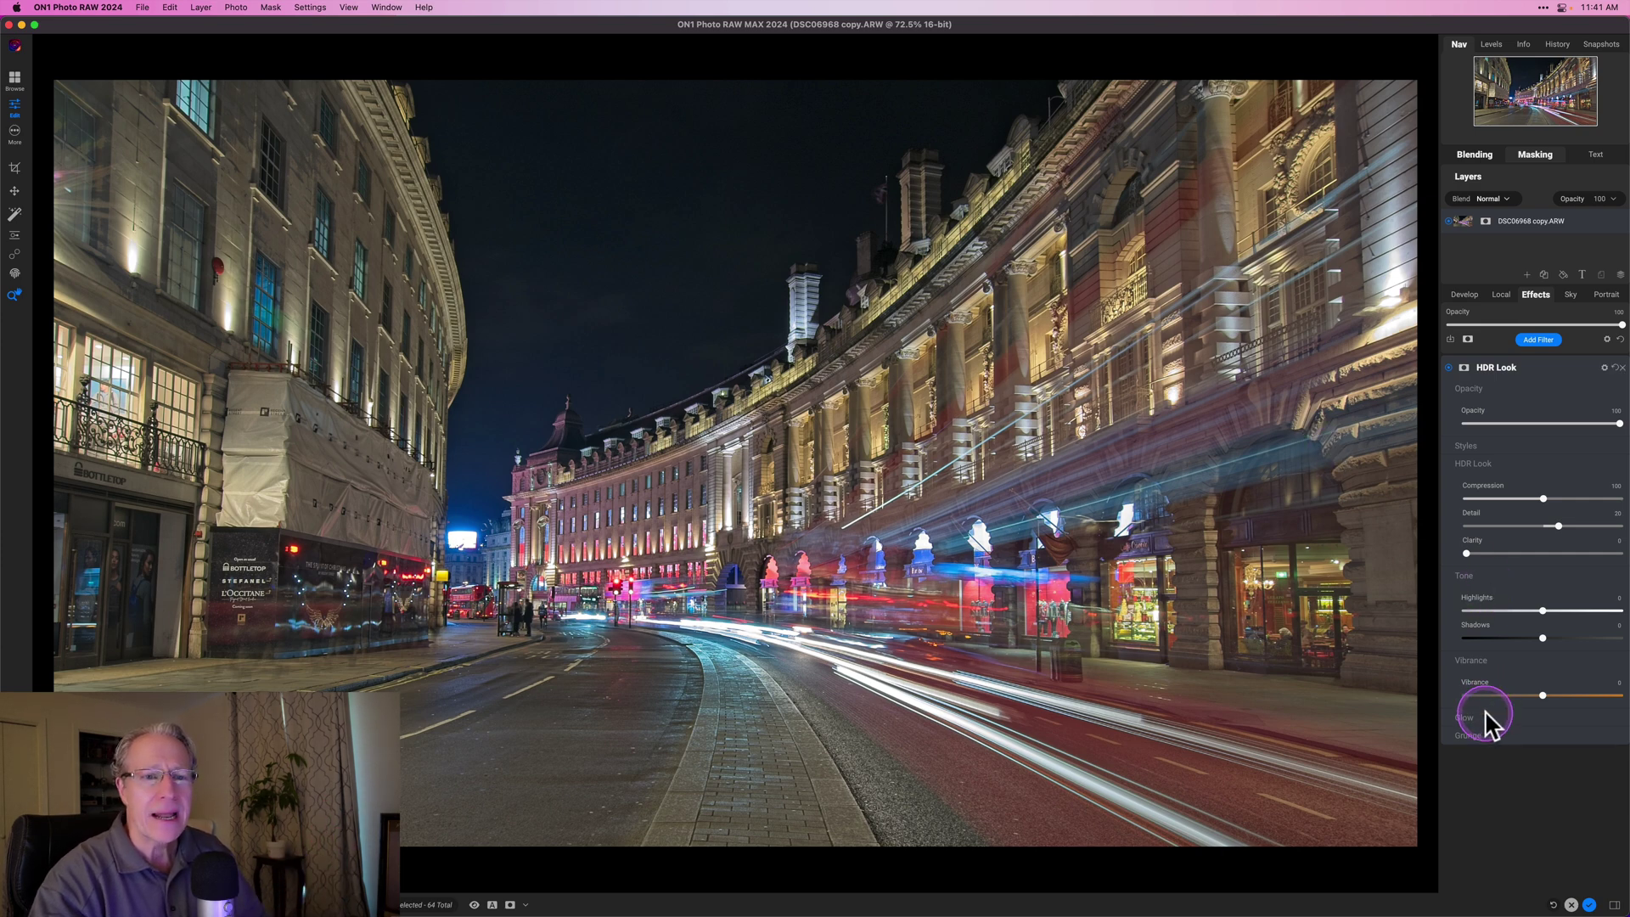
{"action": "left_click_drag", "start_coordinate": [1500, 554], "coordinate": [1513, 554]}
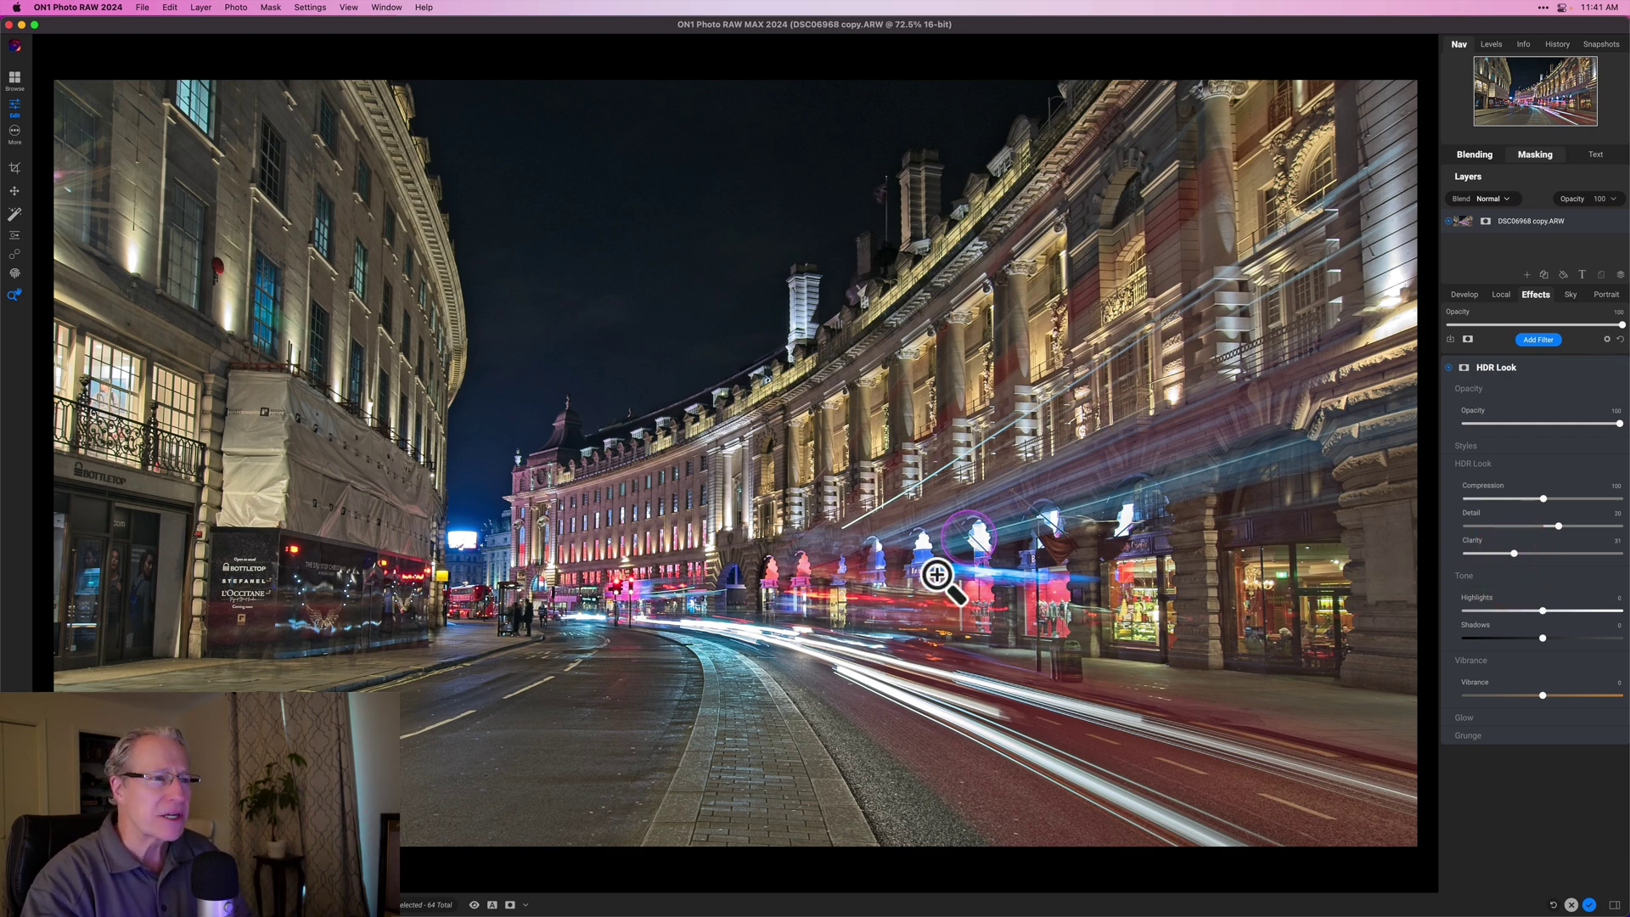
{"action": "left_click_drag", "start_coordinate": [935, 571], "coordinate": [883, 542]}
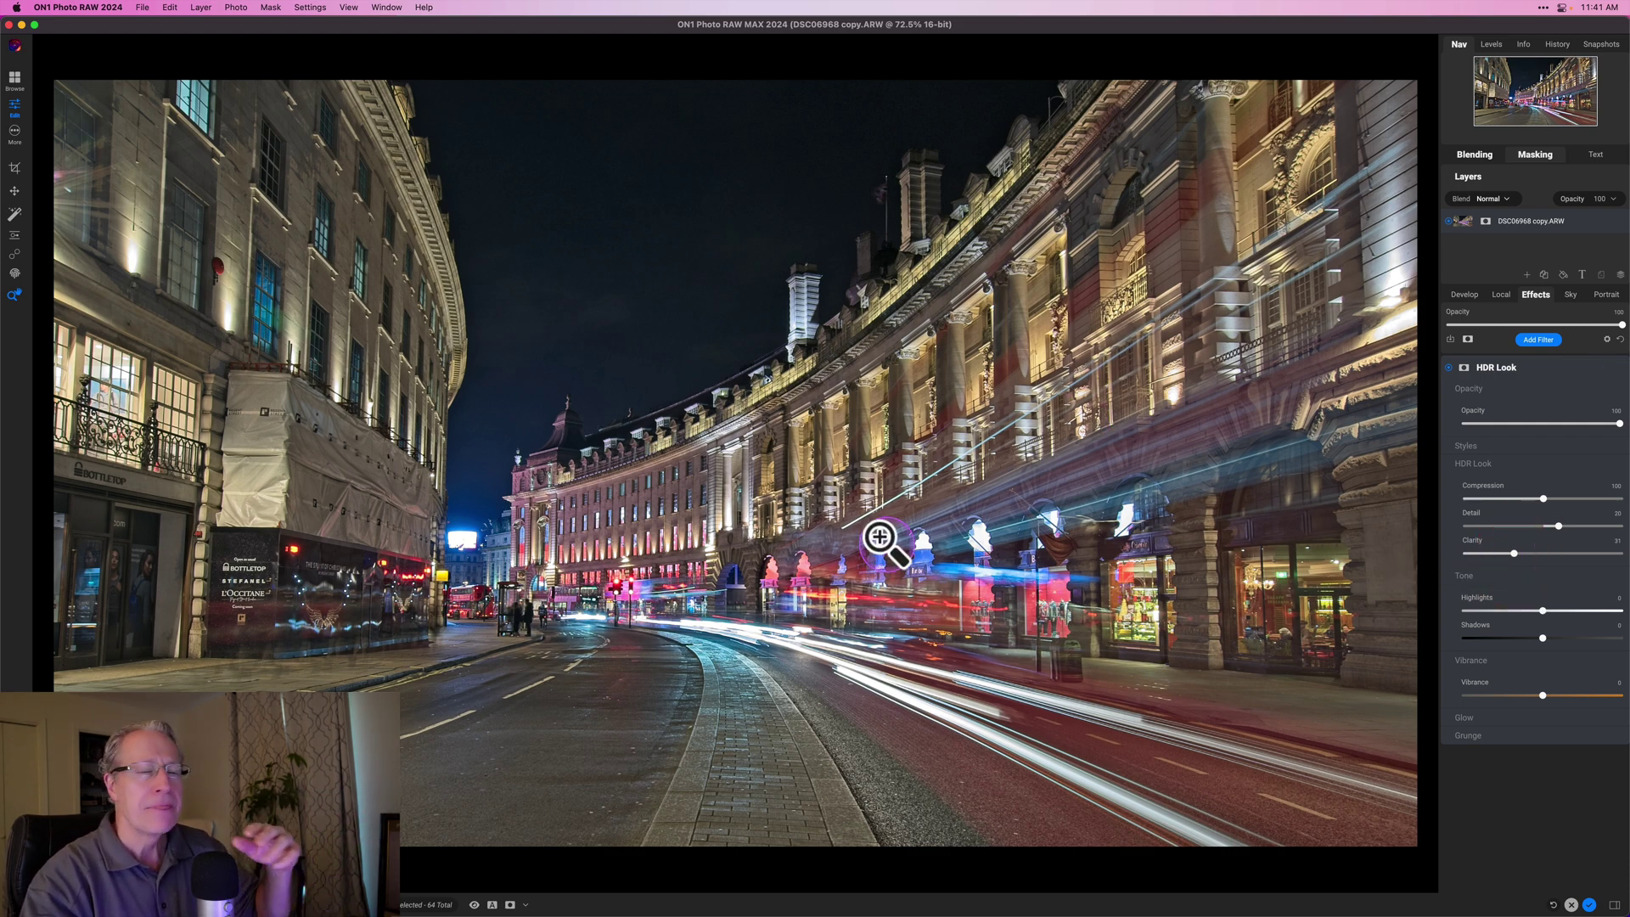
{"action": "left_click", "coordinate": [1450, 369]}
{"action": "left_click", "coordinate": [1450, 368]}
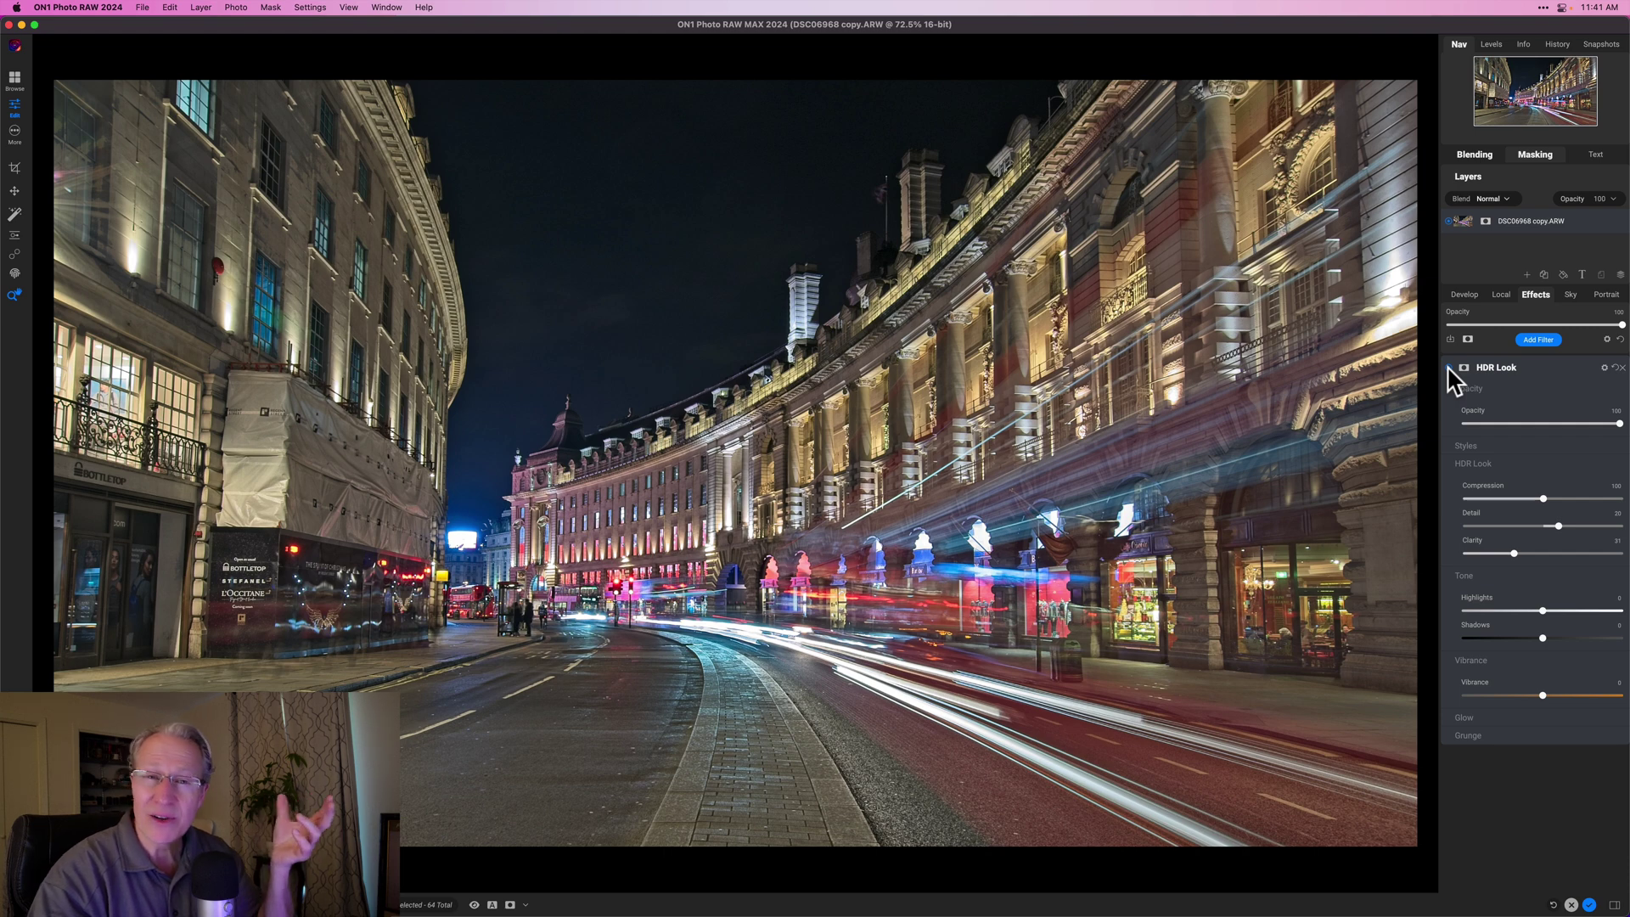
- Mask the HDR Look filter out of the sky with a Linear Top gradient, tilted along the curved building's roofline, and adjust its transition width
{"action": "left_click", "coordinate": [1505, 338]}
{"action": "left_click", "coordinate": [1463, 371]}
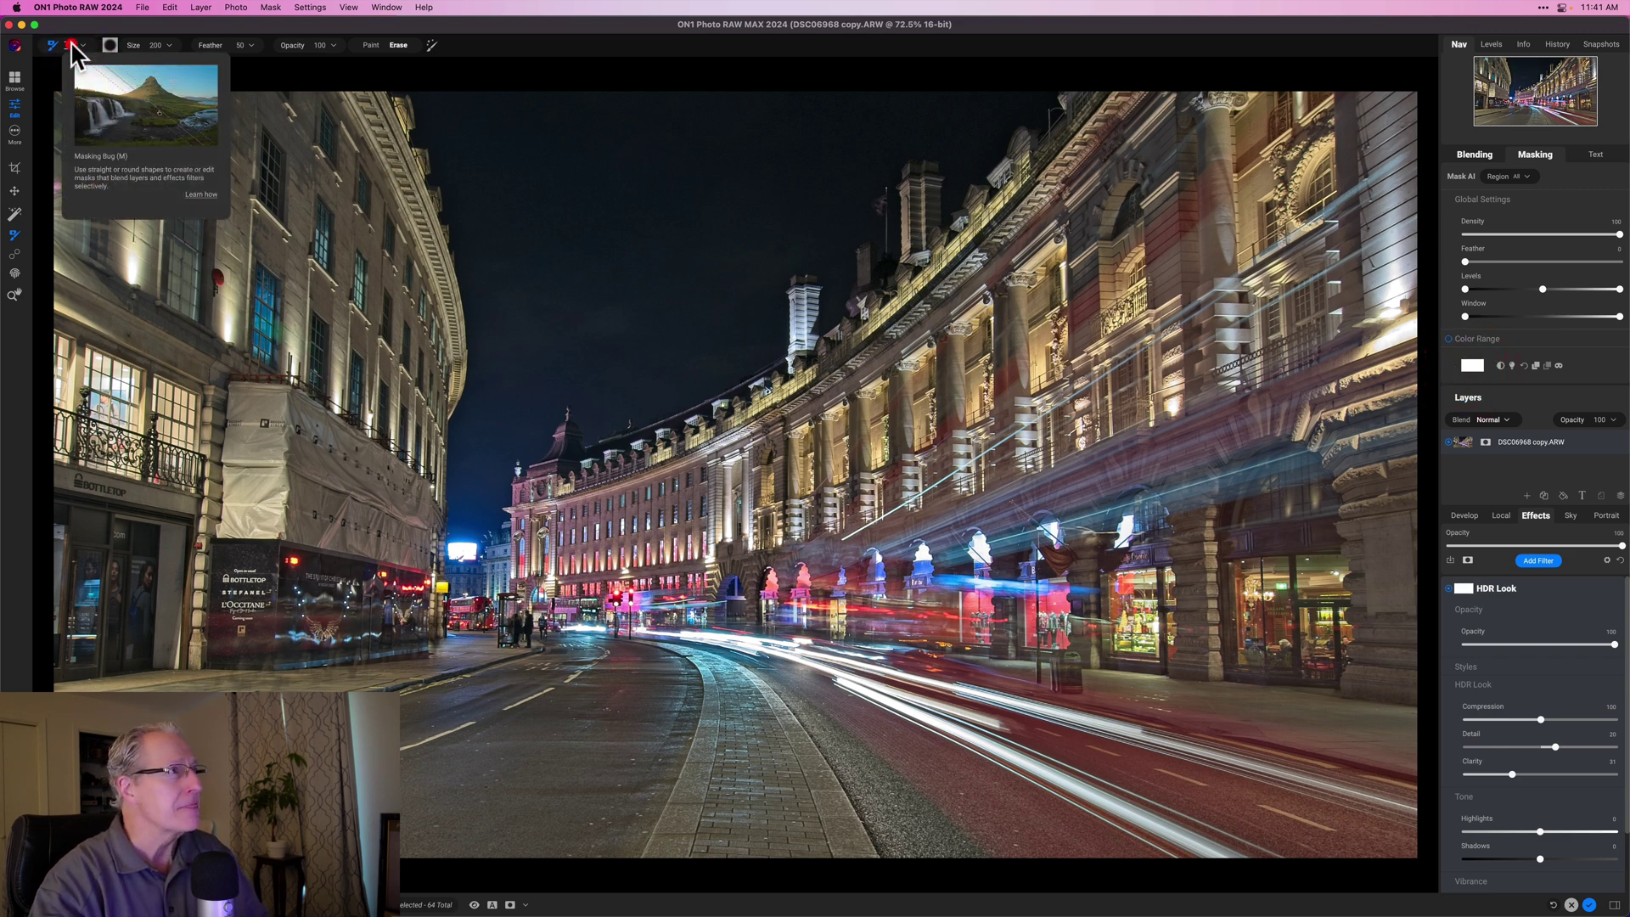
{"action": "left_click", "coordinate": [71, 47]}
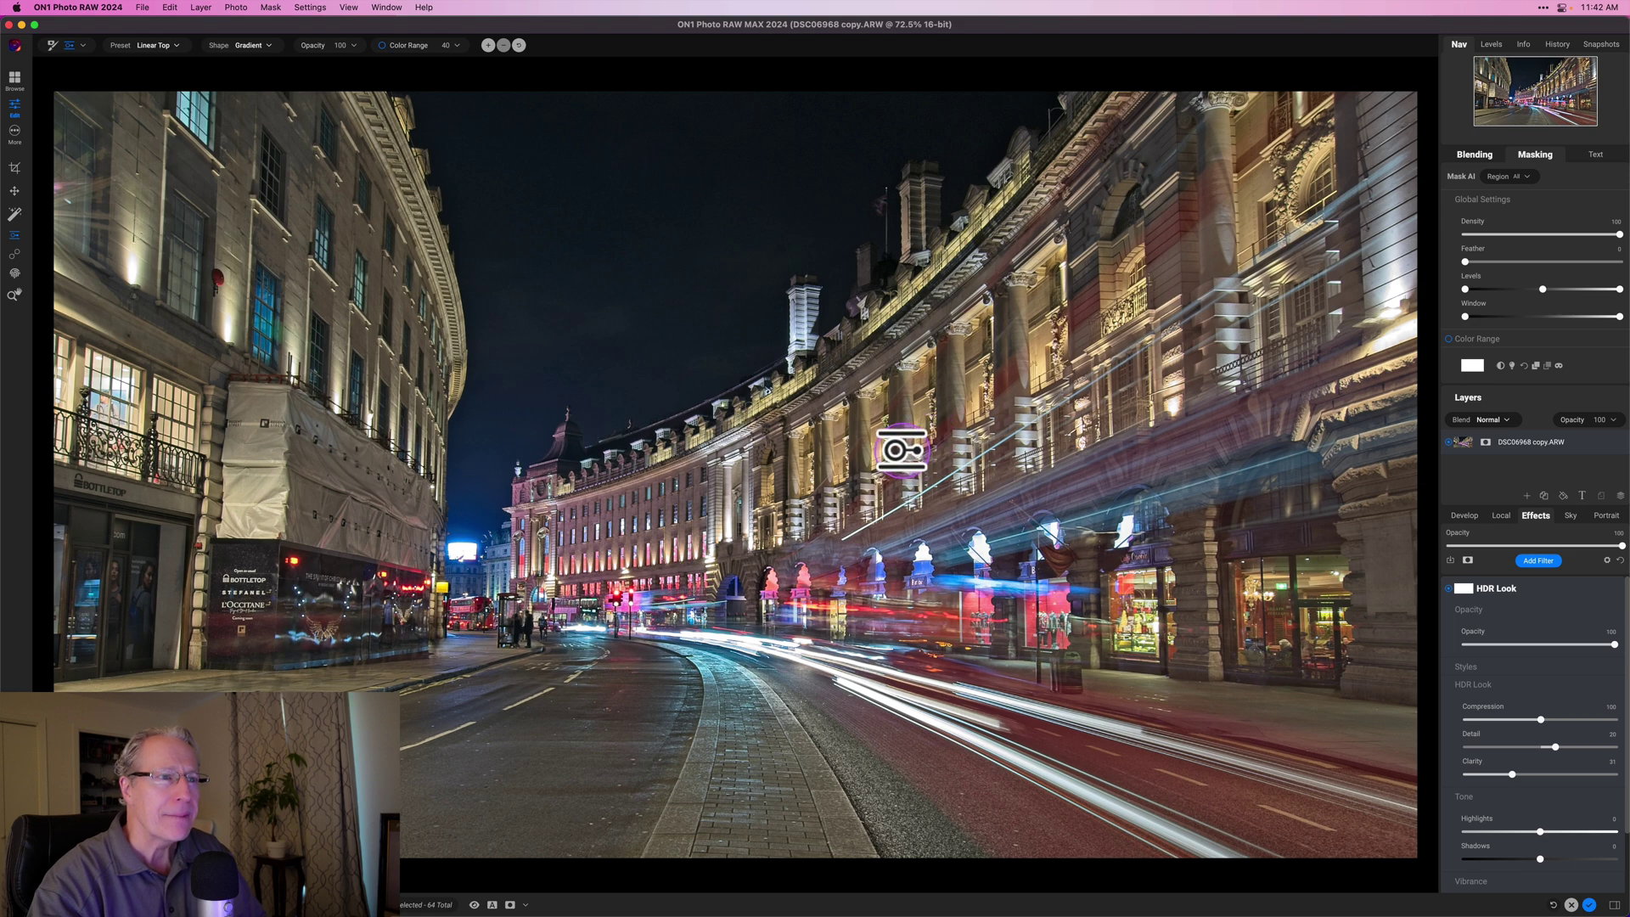
{"action": "left_click", "coordinate": [902, 450]}
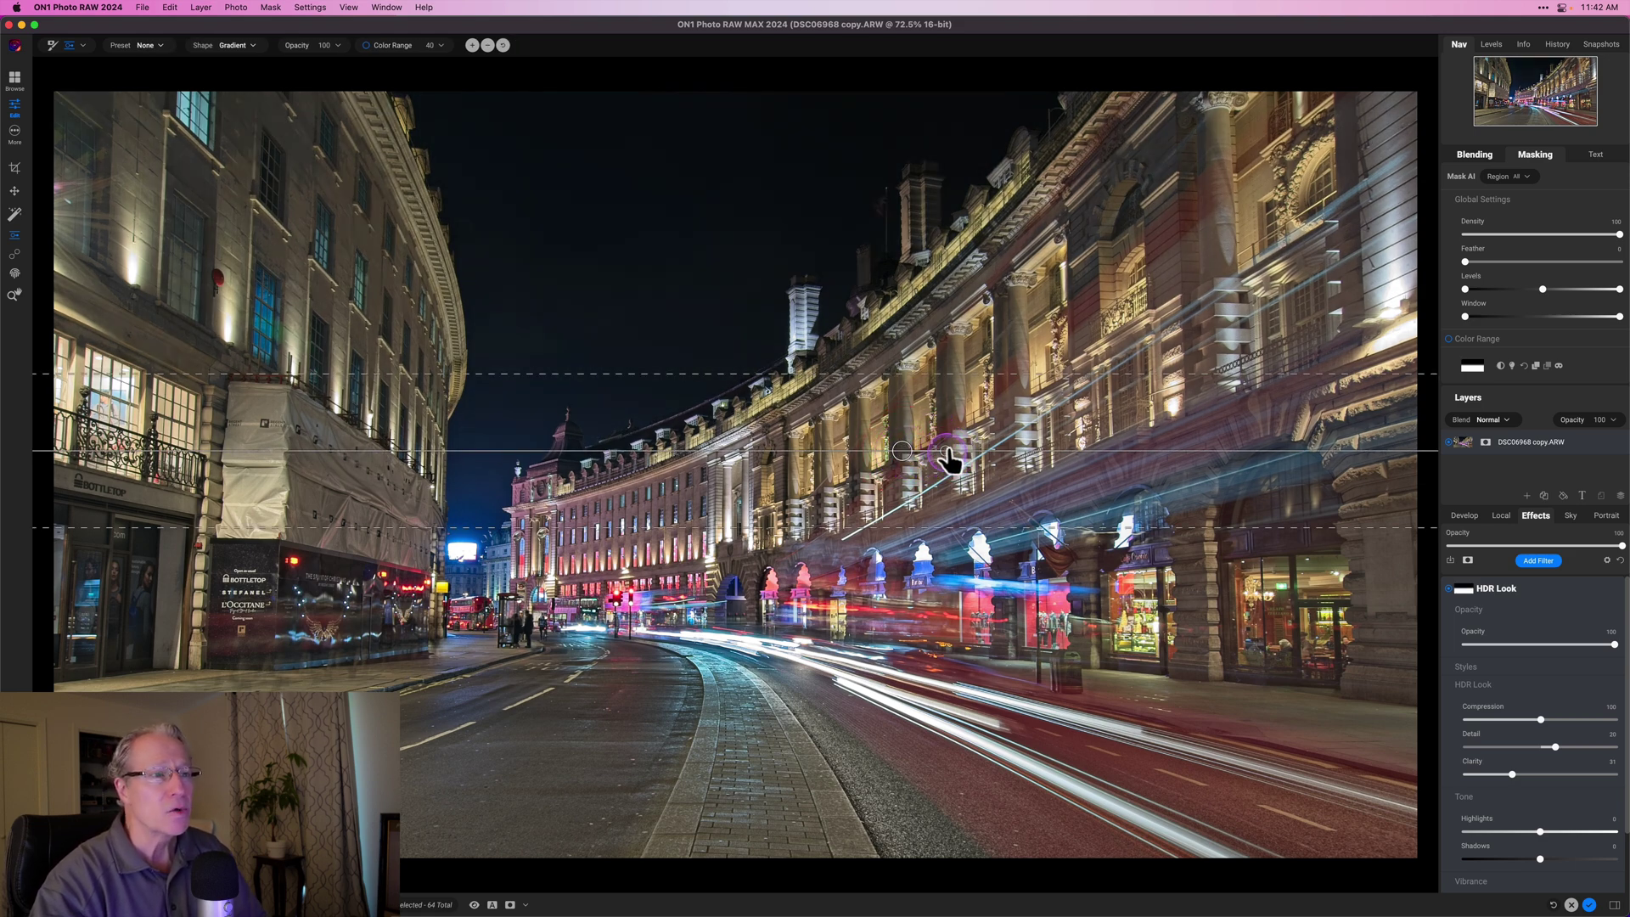
{"action": "left_click_drag", "start_coordinate": [945, 451], "coordinate": [817, 373]}
{"action": "left_click", "coordinate": [903, 454]}
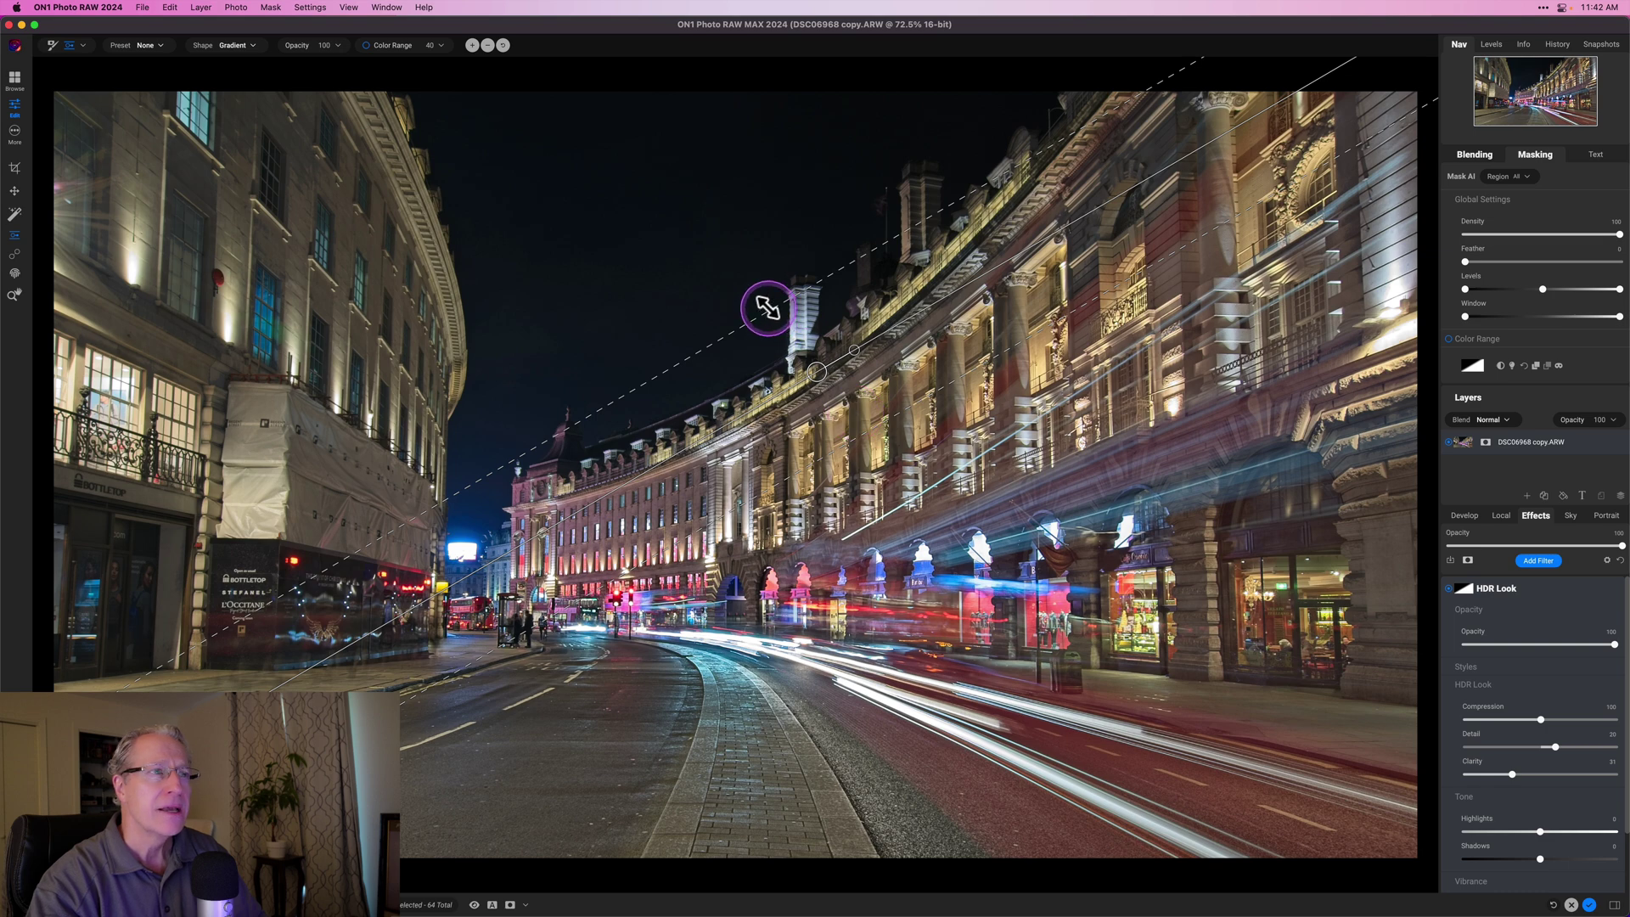
{"action": "left_click_drag", "start_coordinate": [767, 308], "coordinate": [698, 231]}
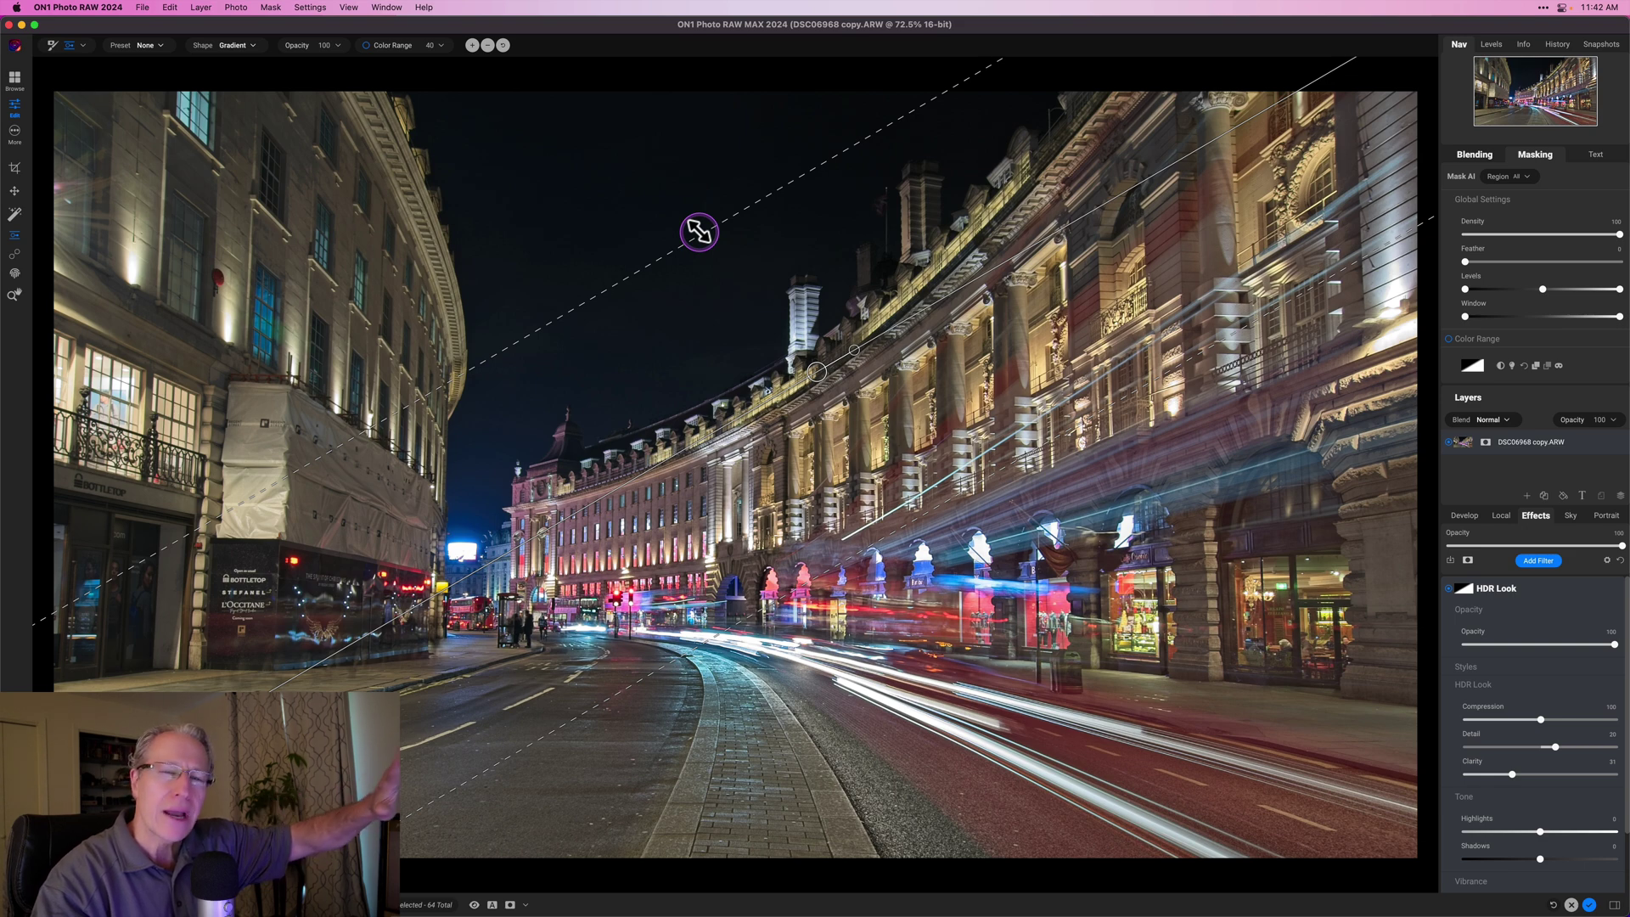
{"action": "left_click_drag", "start_coordinate": [699, 231], "coordinate": [747, 321]}
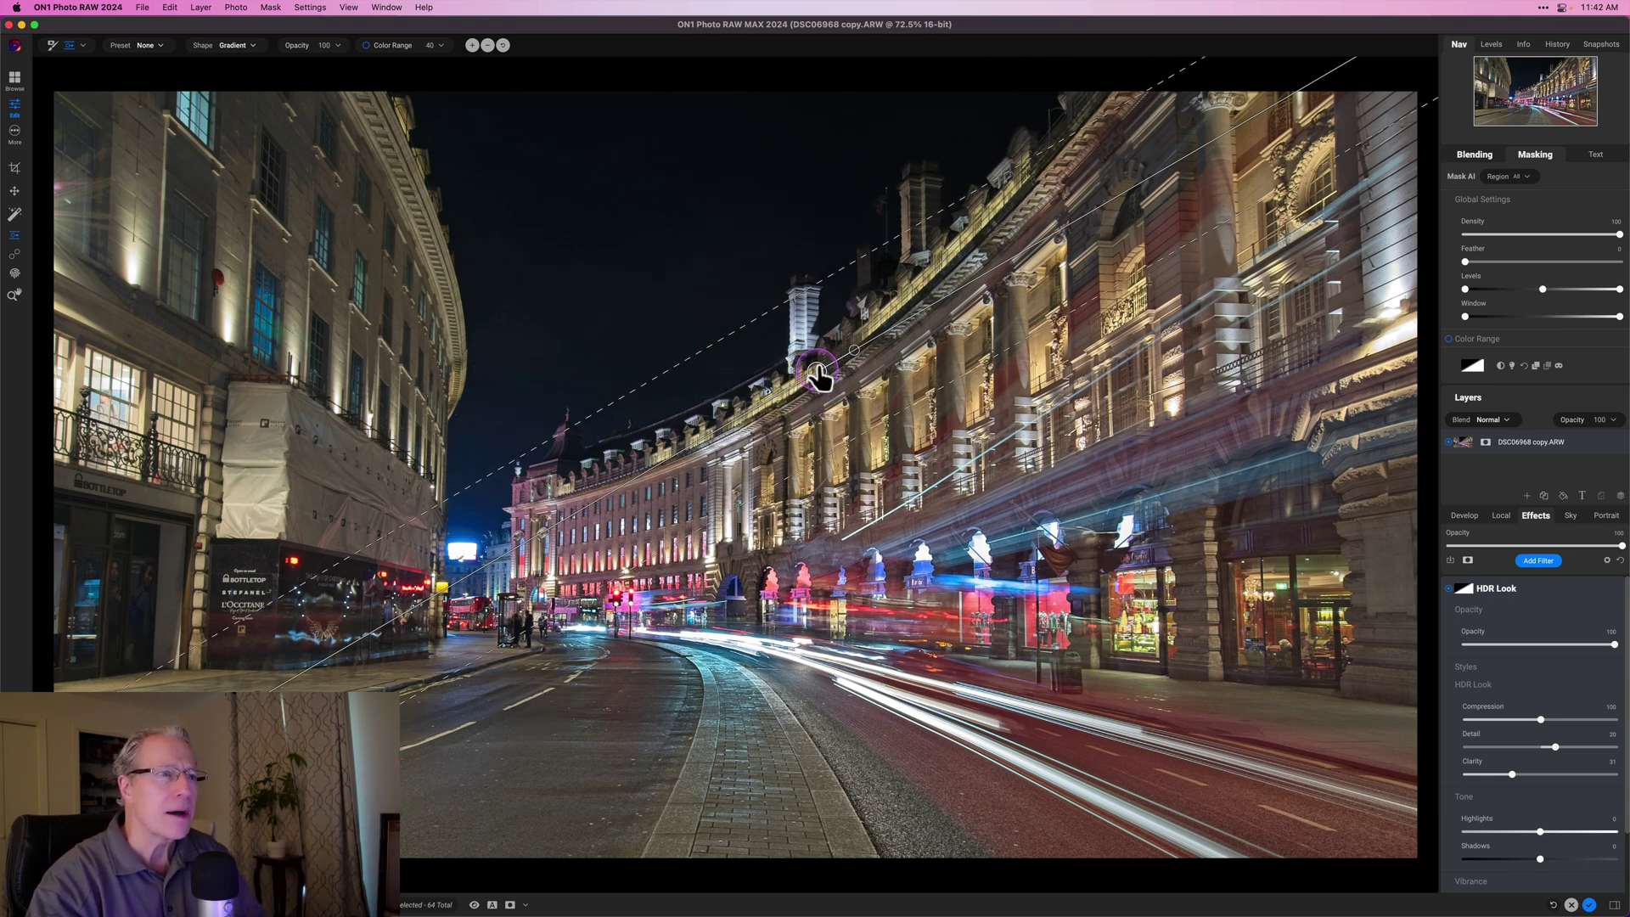
- Shift the HDR Look gradient slightly lower on the curved building and check its black-and-white mask
{"action": "left_click_drag", "start_coordinate": [818, 374], "coordinate": [822, 381]}
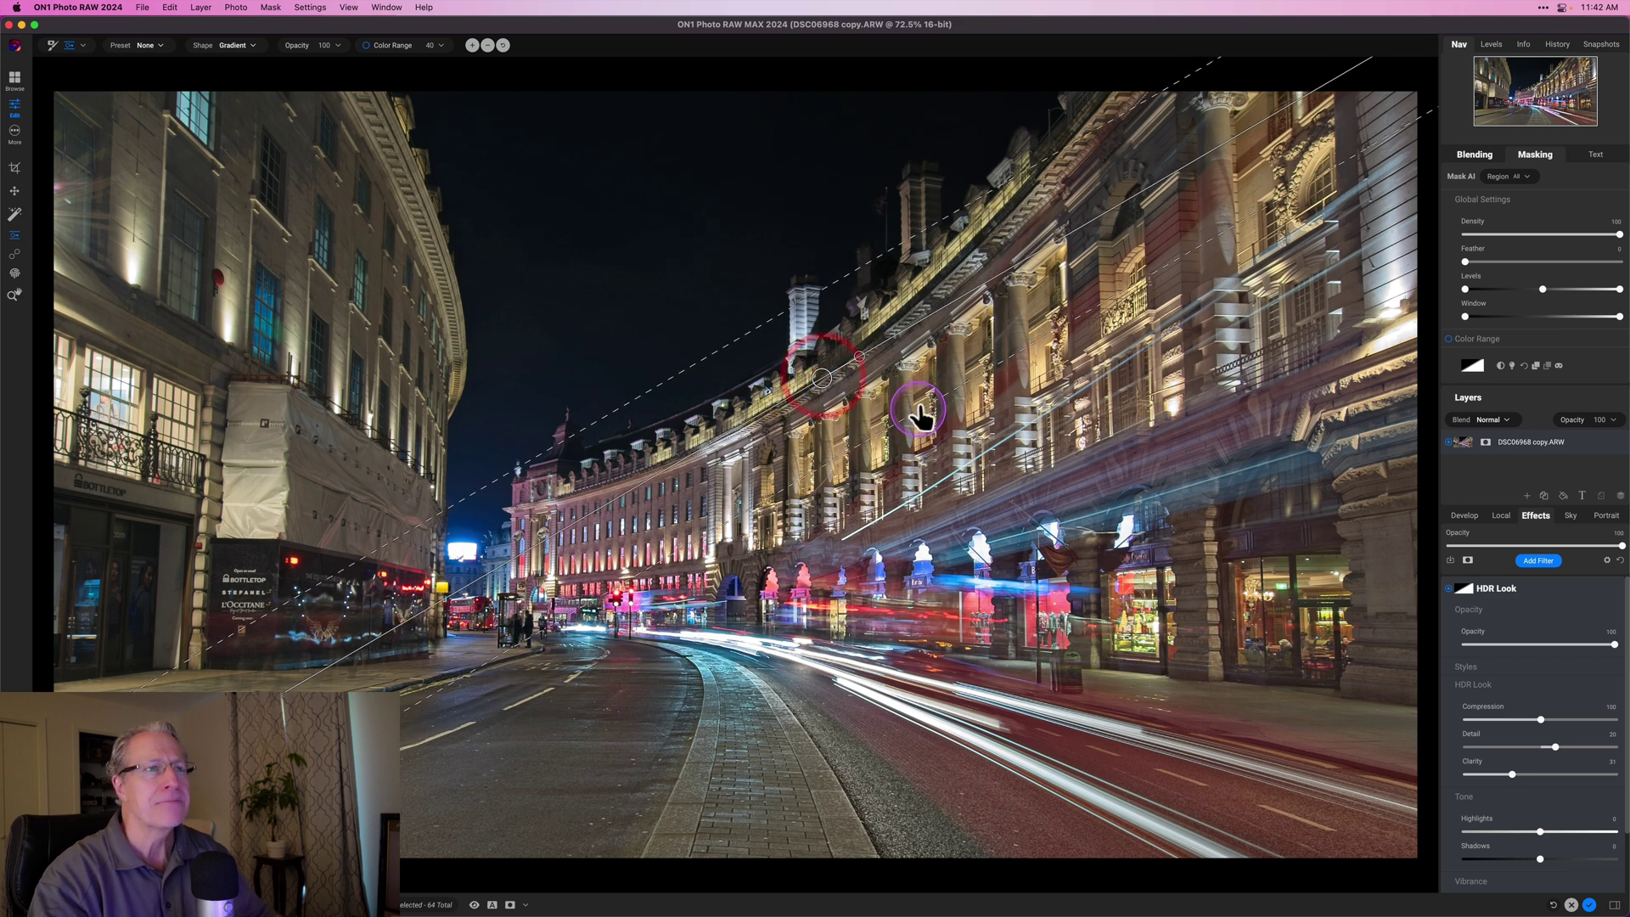
{"action": "left_click", "coordinate": [1558, 365]}
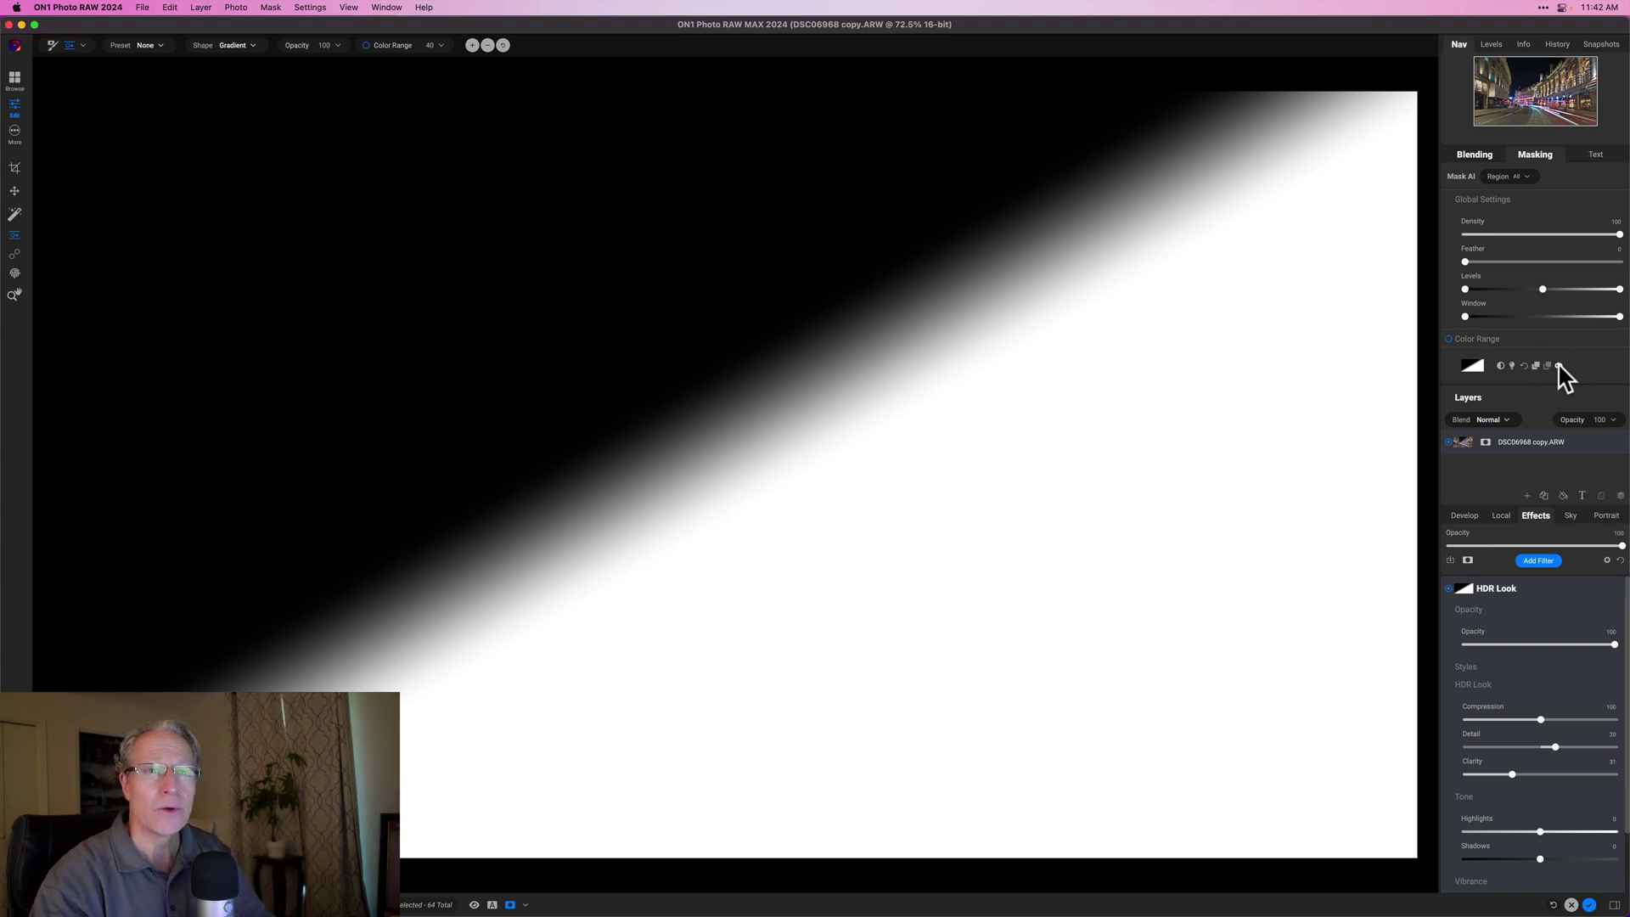
{"action": "left_click", "coordinate": [1559, 366]}
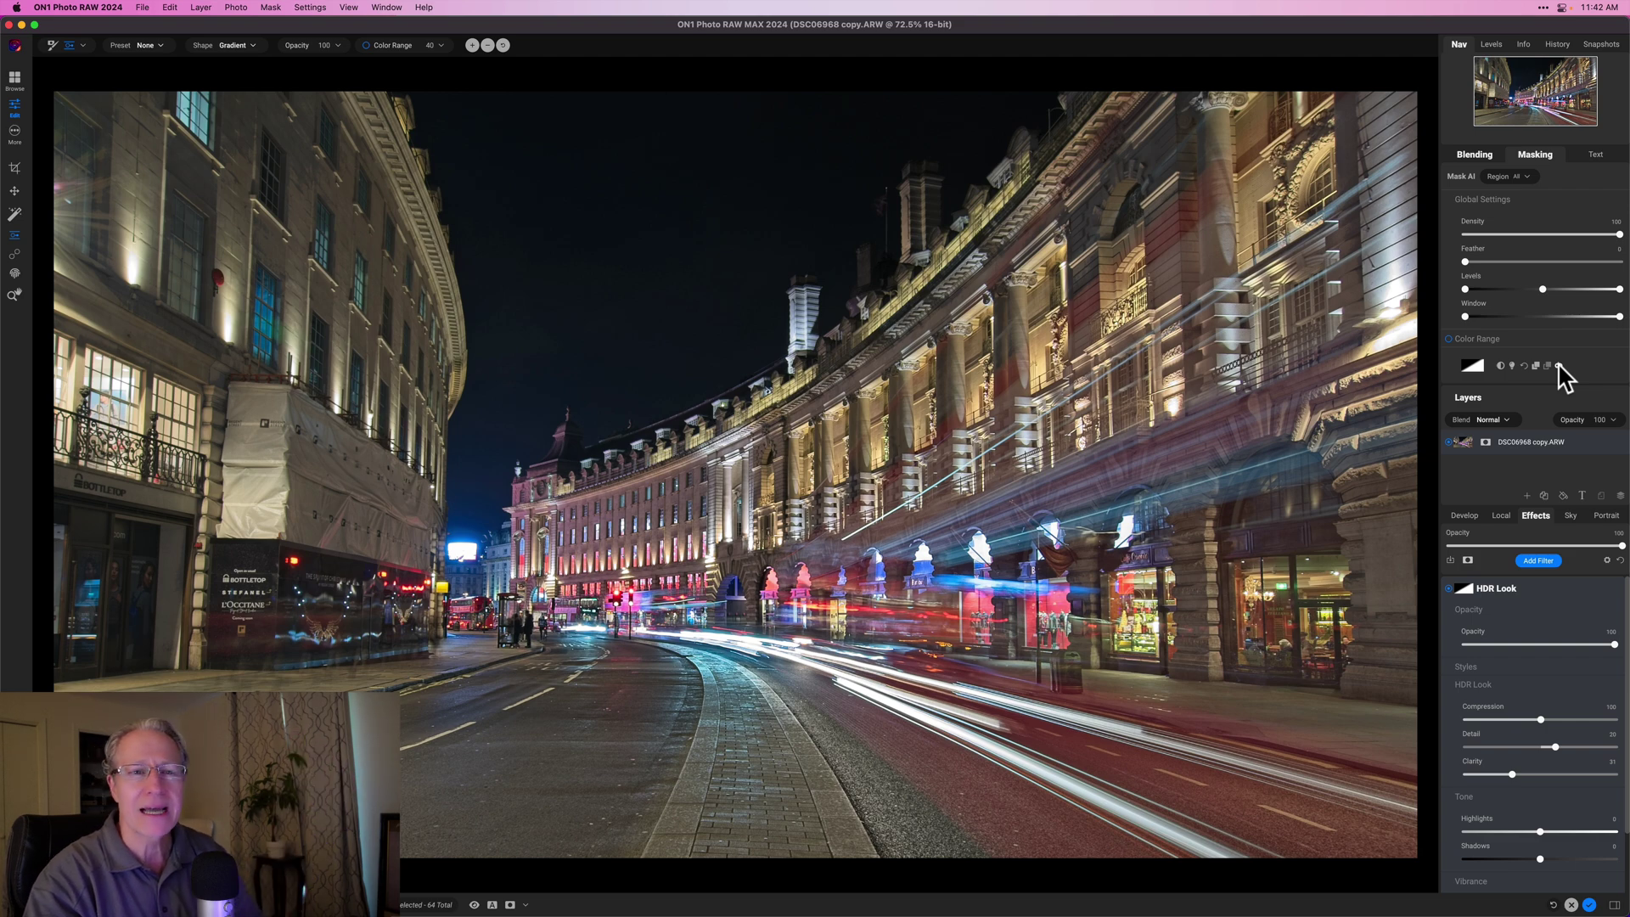
{"action": "left_click", "coordinate": [1535, 155]}
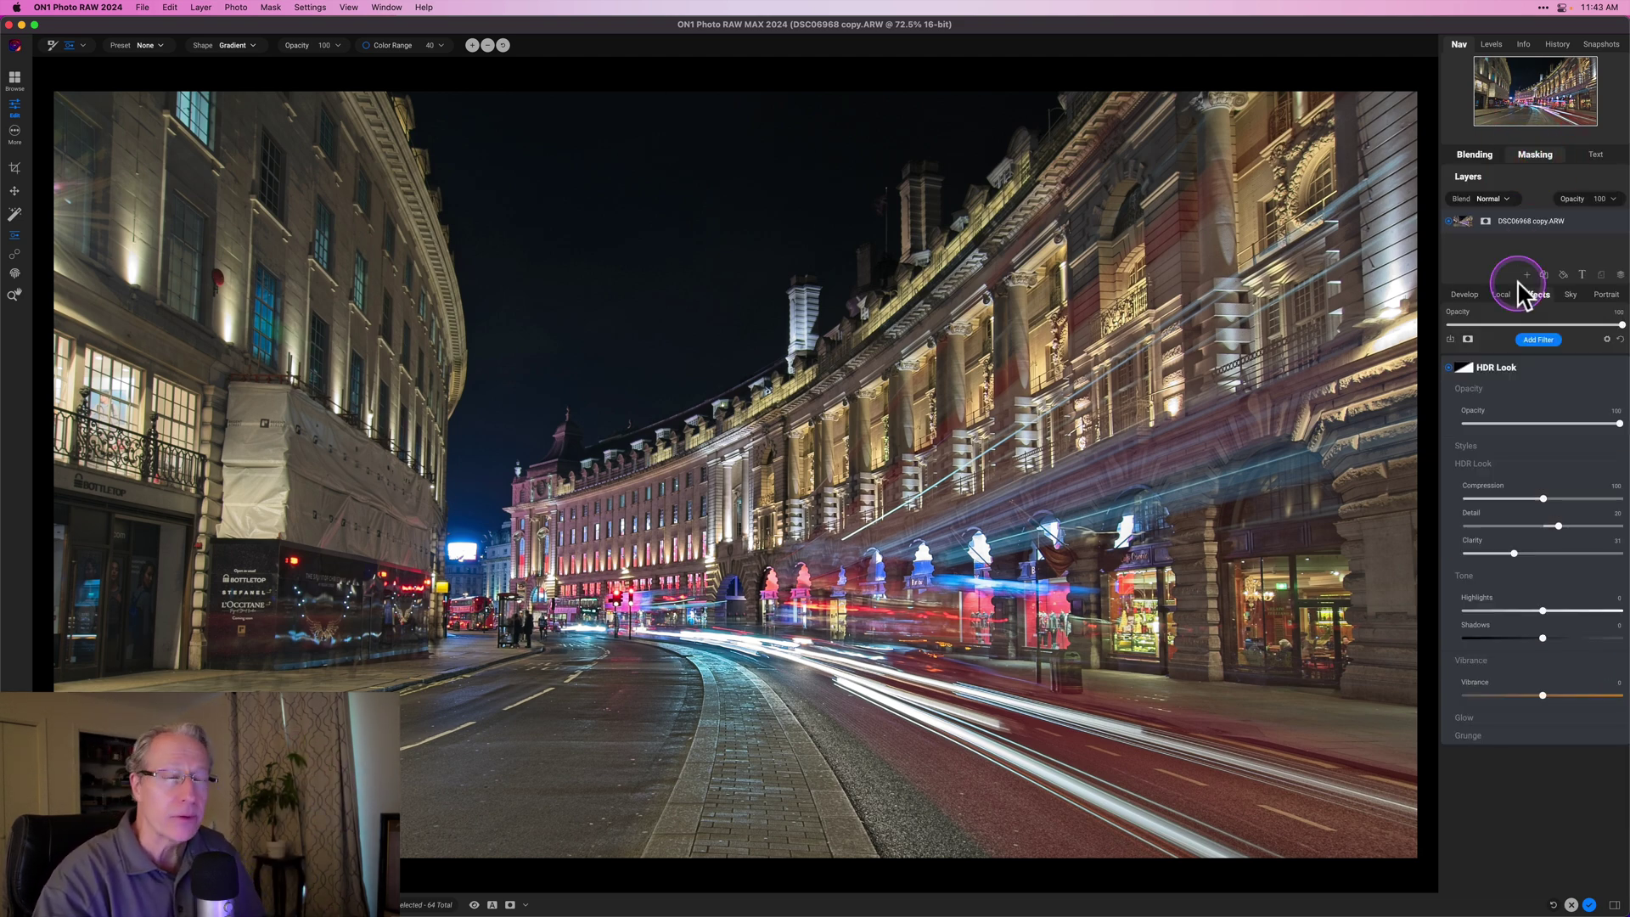
- Compare the photo with and without the HDR Look filter, and collapse the filter's settings
{"action": "left_click", "coordinate": [1452, 368]}
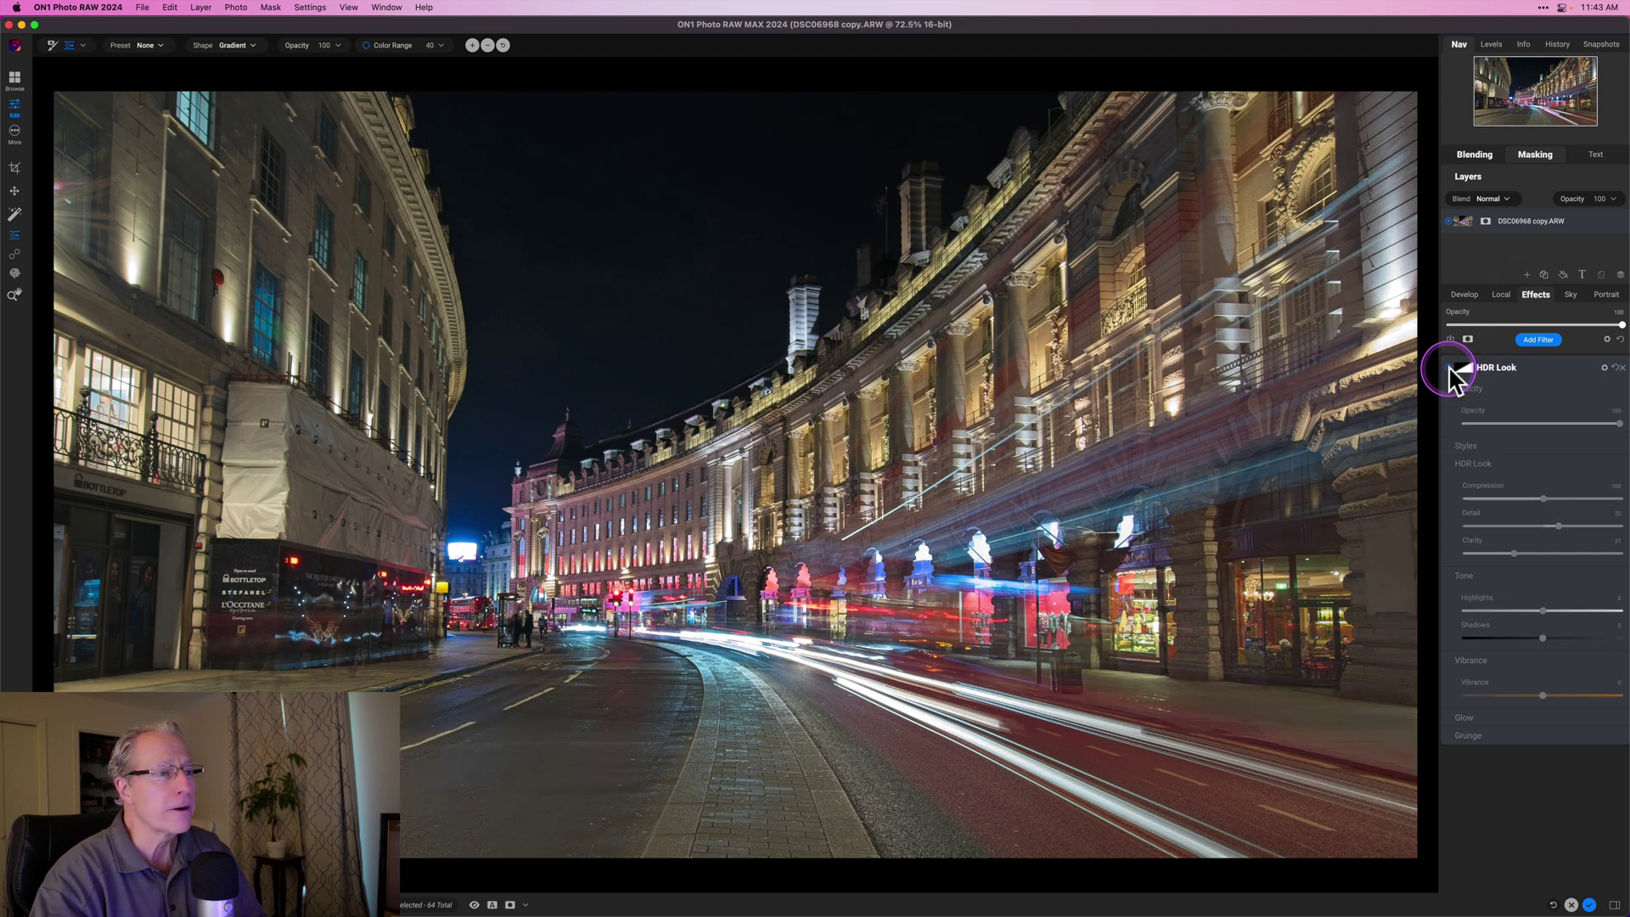
{"action": "left_click", "coordinate": [1452, 368]}
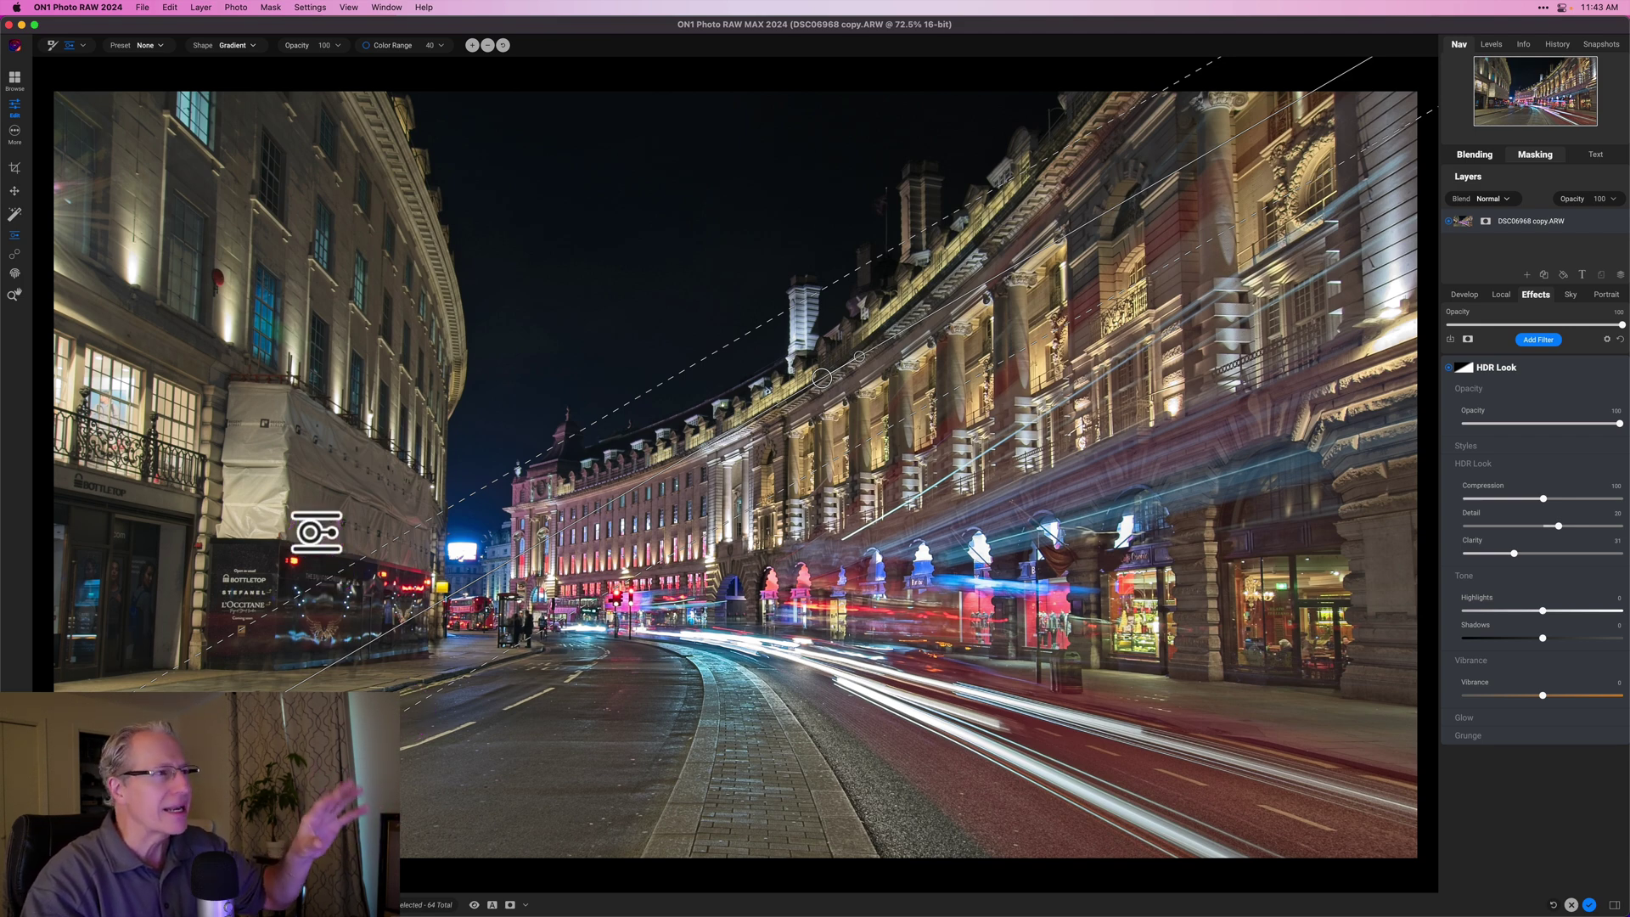
{"action": "left_click", "coordinate": [1479, 343]}
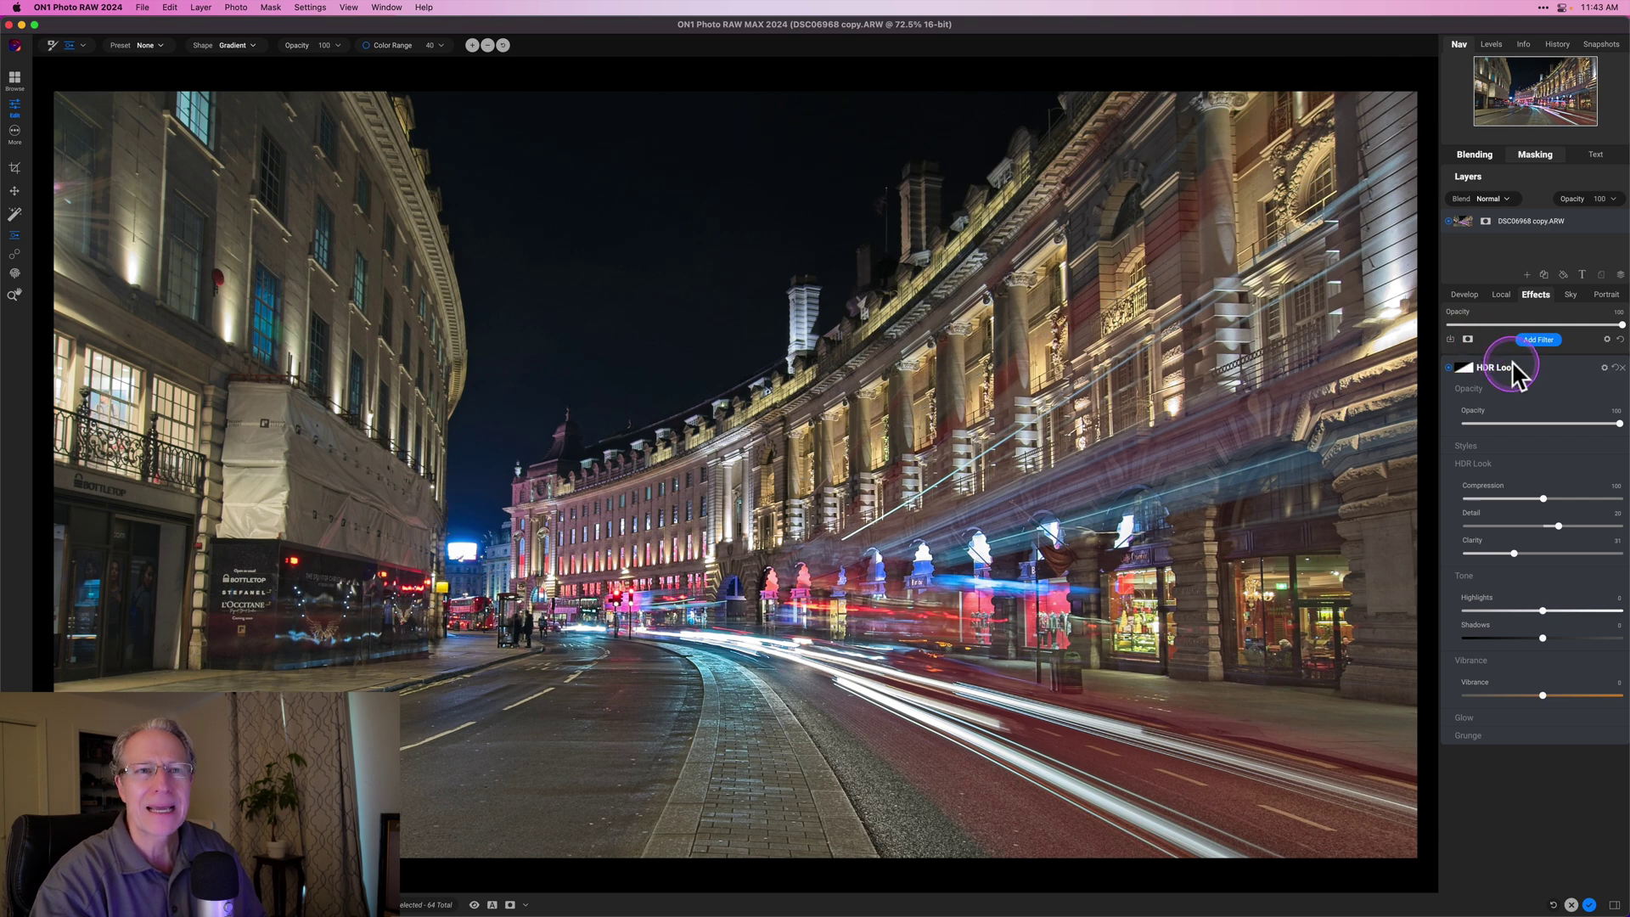
{"action": "left_click", "coordinate": [1531, 365]}
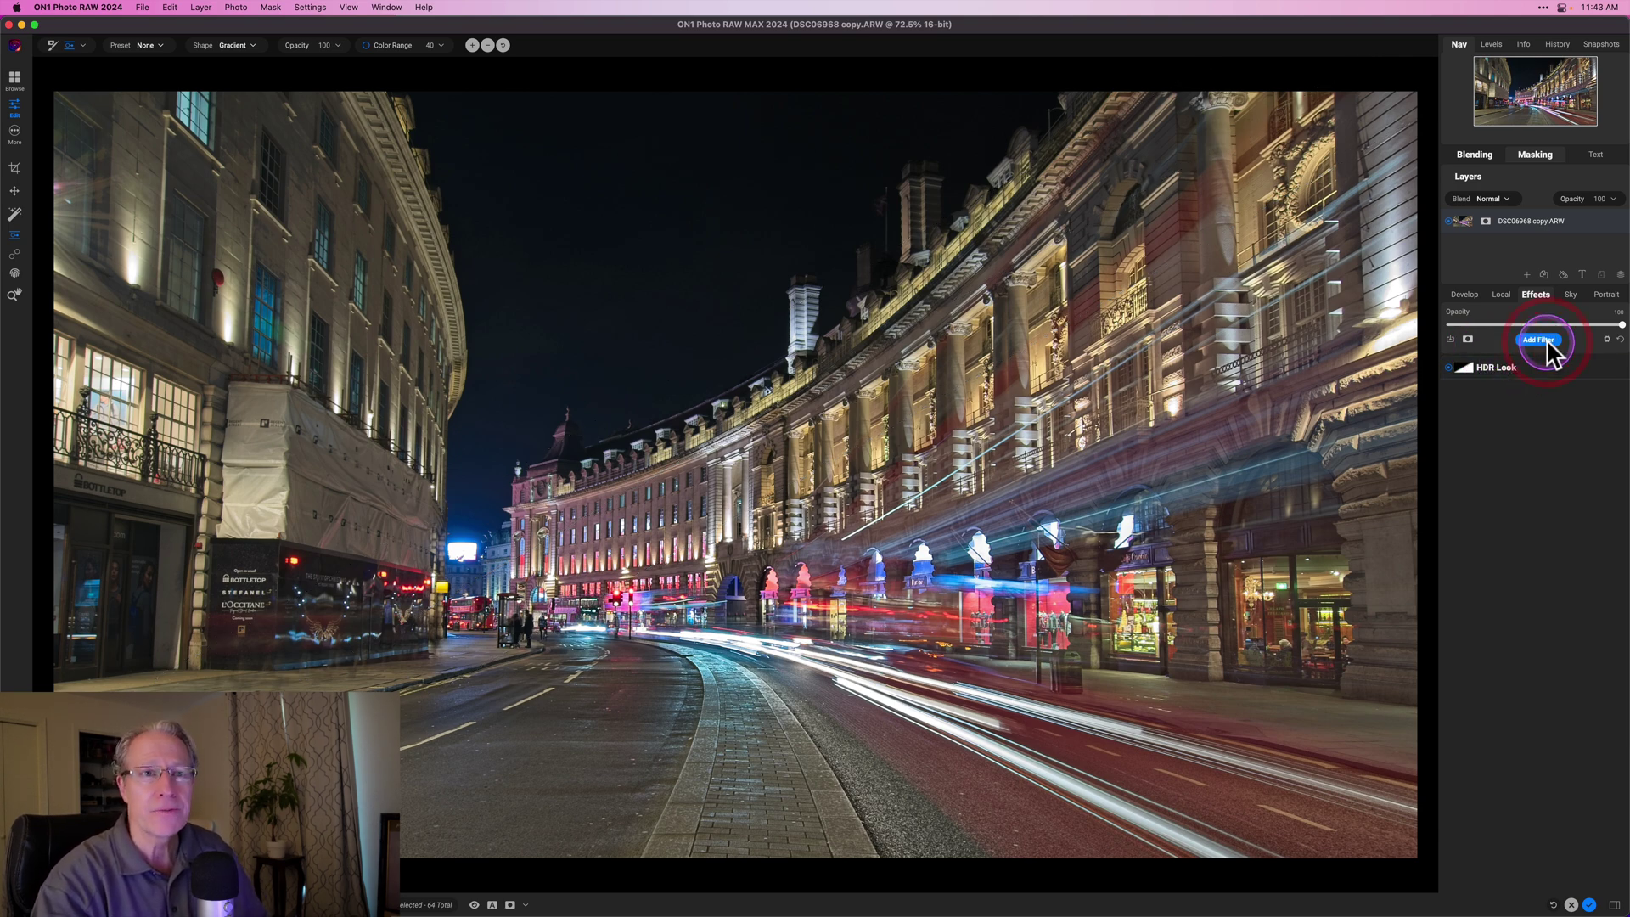
- Add a Tone Enhancer filter and limit it to the left building with a linear gradient mask rotated to nearly vertical
{"action": "left_click", "coordinate": [1547, 343]}
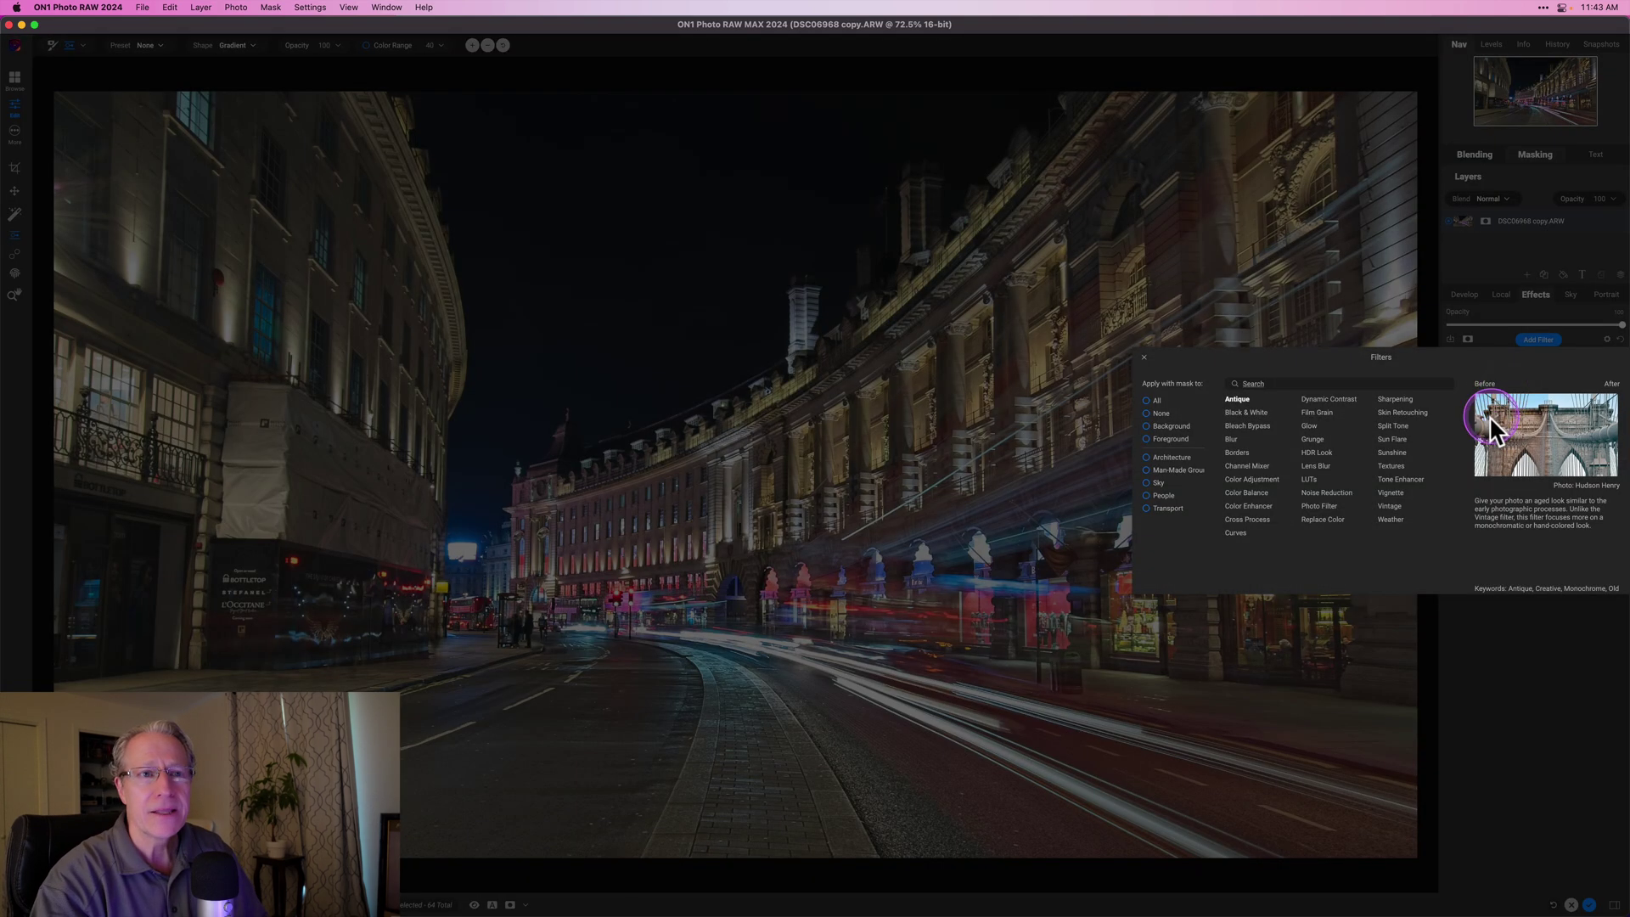
{"action": "left_click", "coordinate": [1403, 481]}
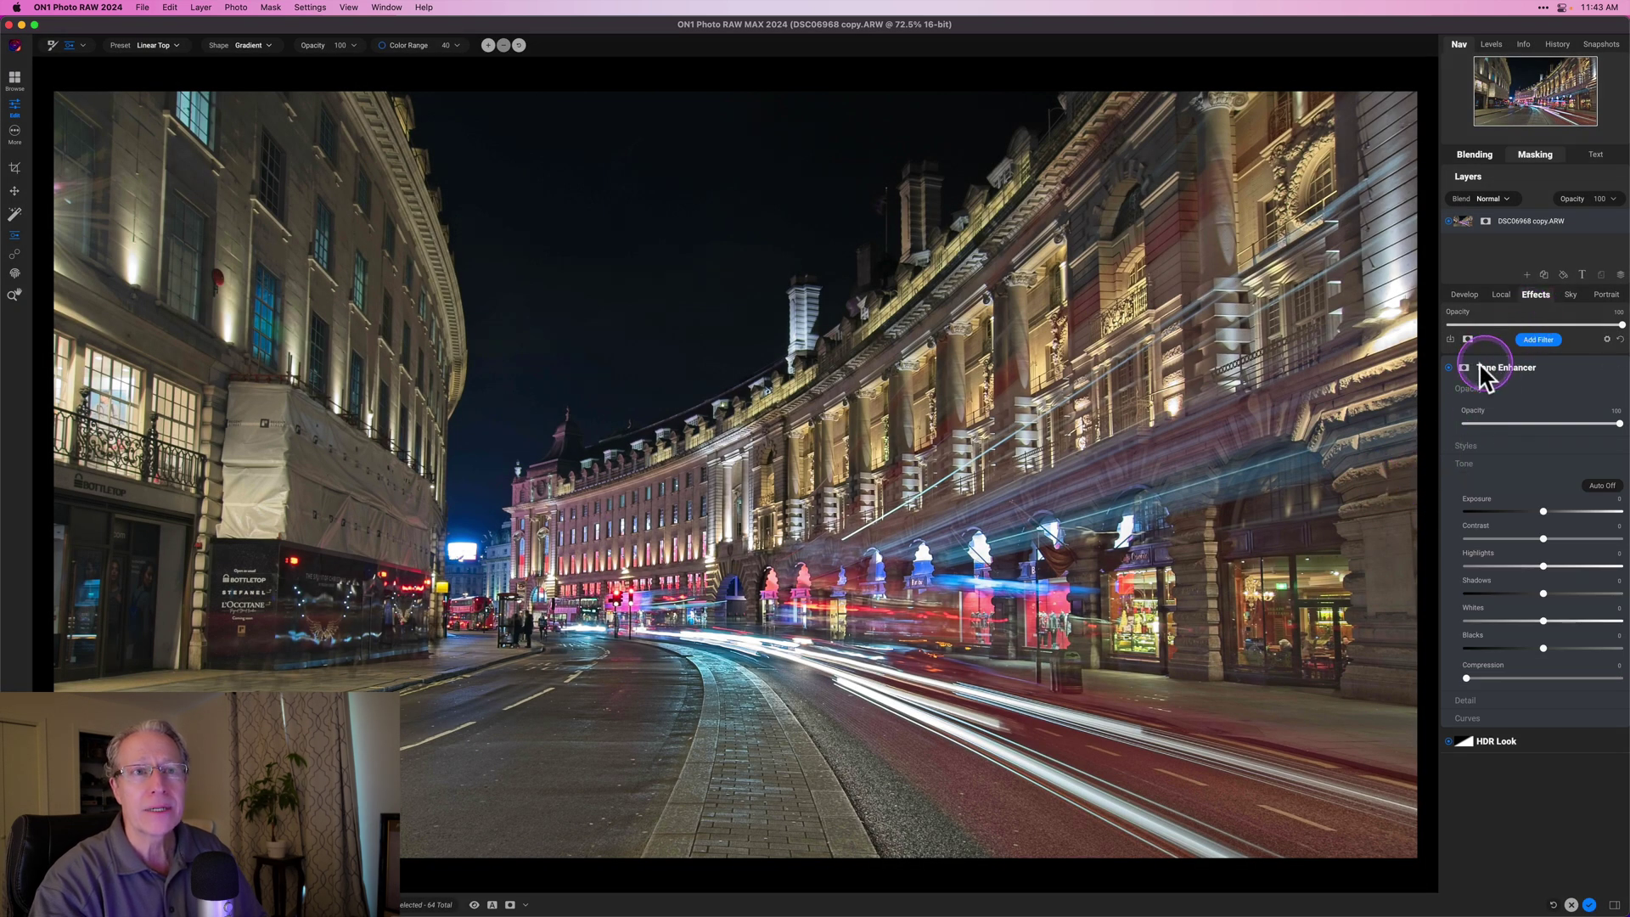
{"action": "left_click", "coordinate": [1465, 371]}
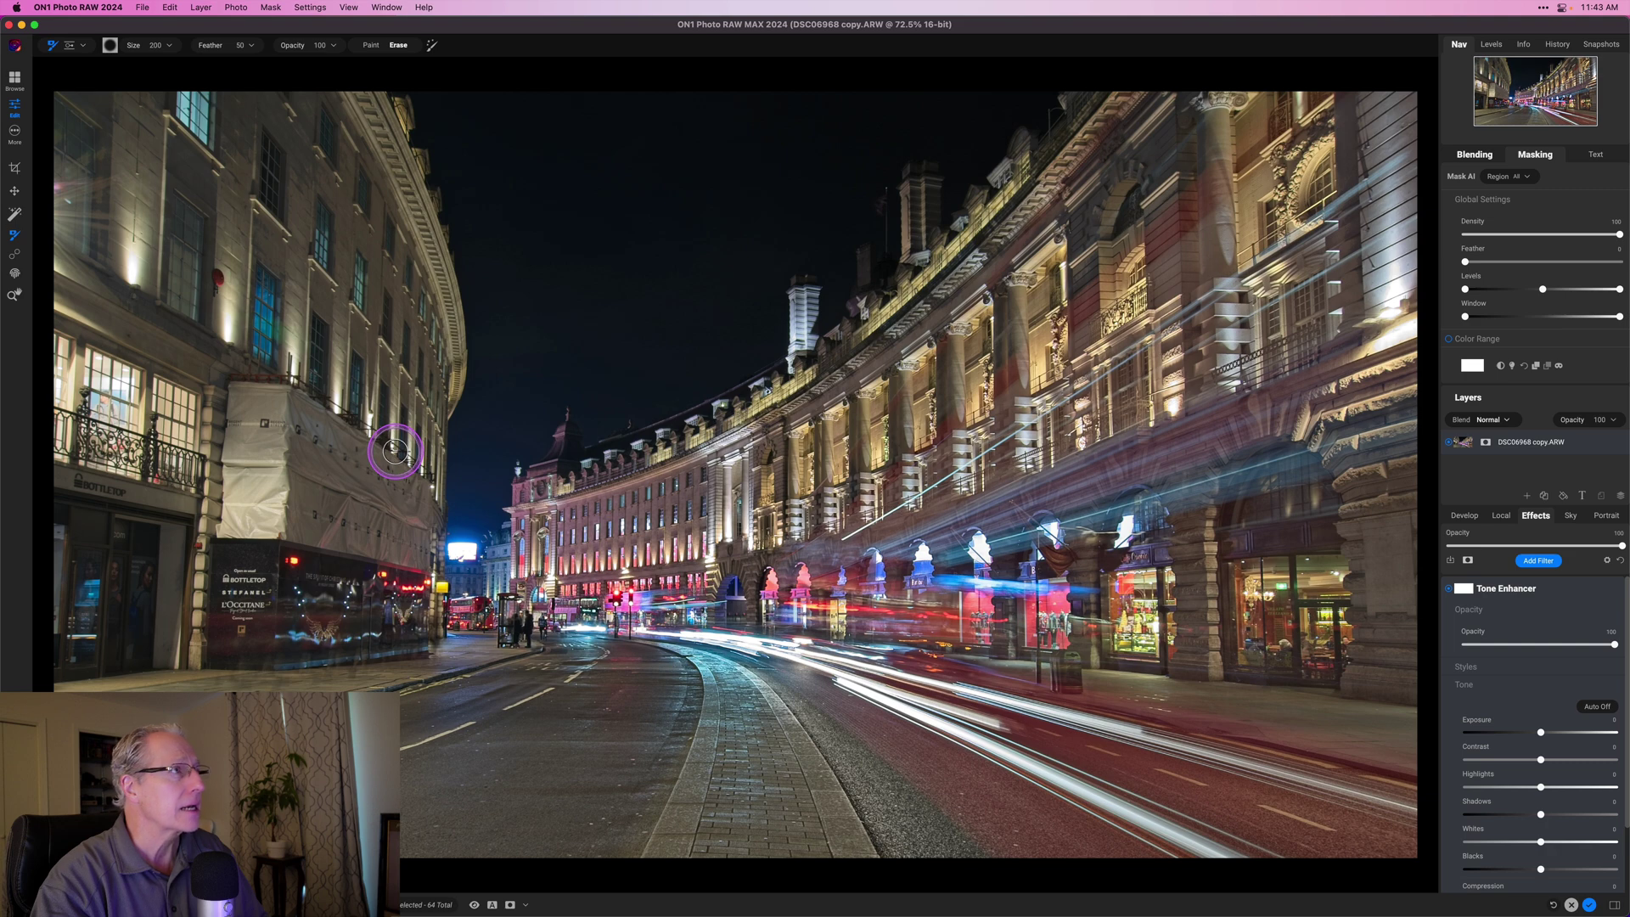
{"action": "left_click", "coordinate": [69, 46]}
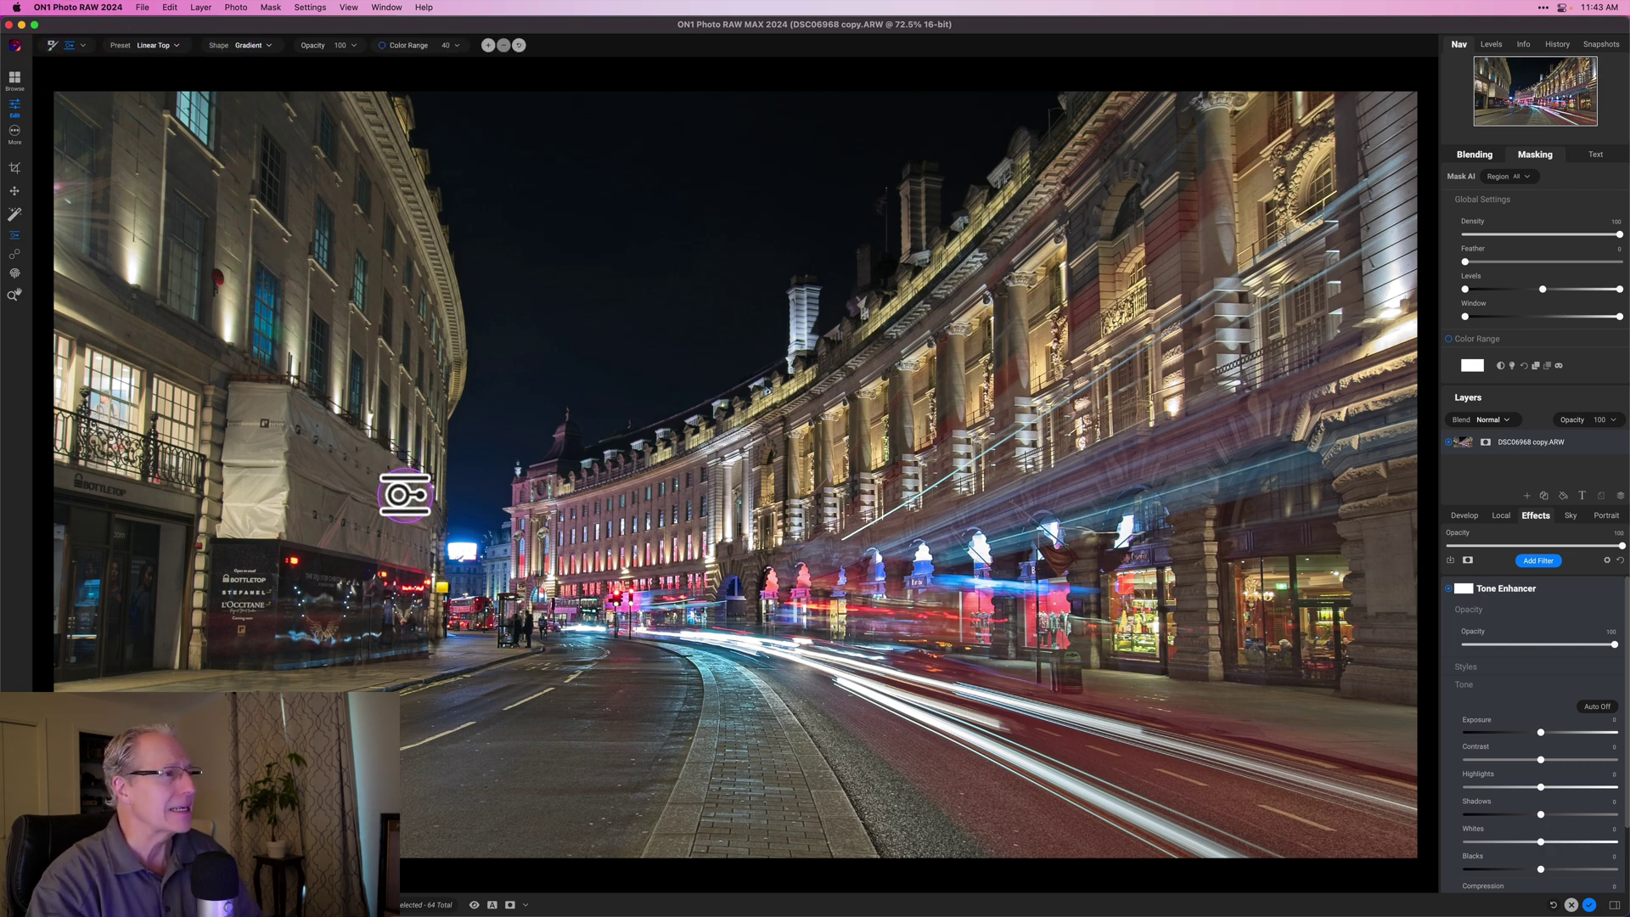
{"action": "left_click", "coordinate": [405, 495]}
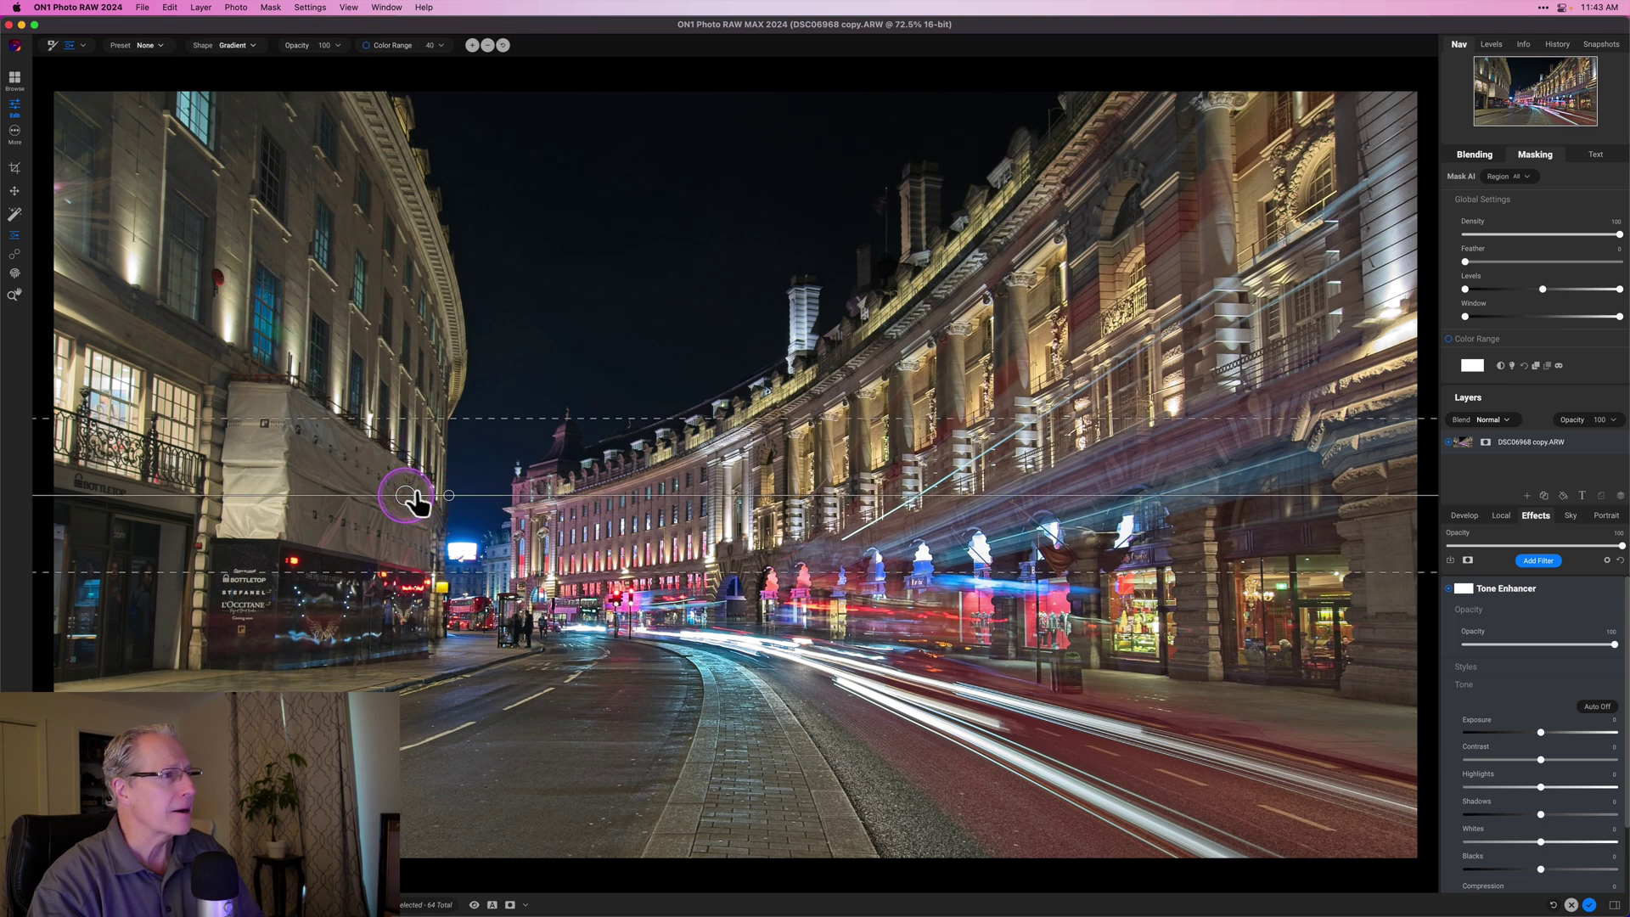
{"action": "left_click_drag", "start_coordinate": [449, 496], "coordinate": [404, 516]}
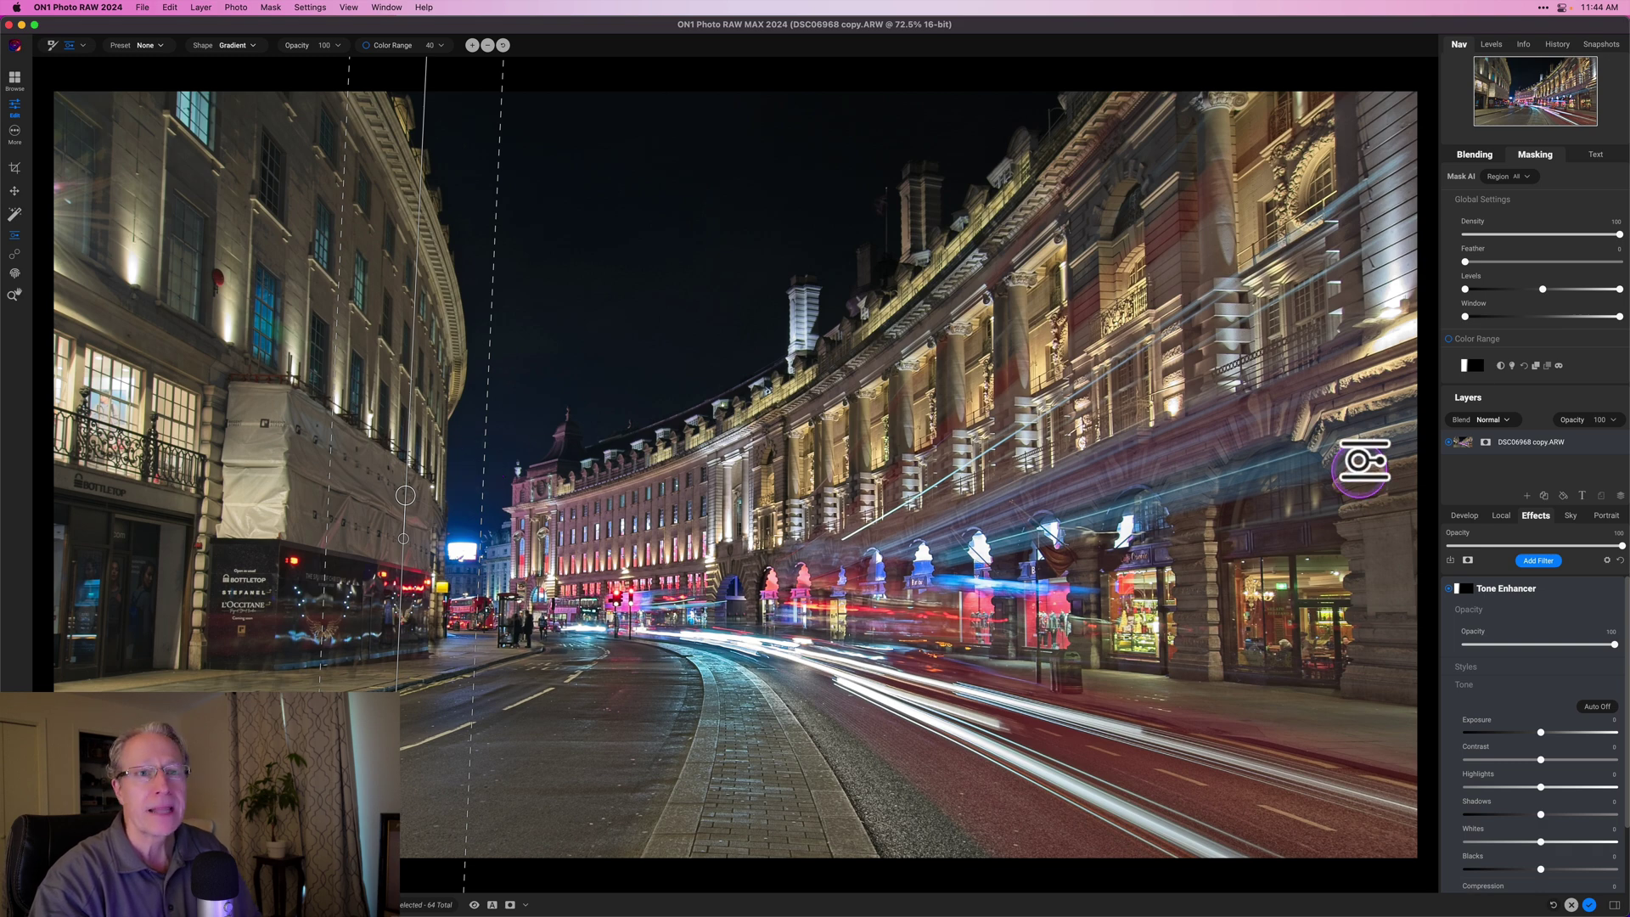
- Check the left building's gradient in mask view, then slightly widen its transition and fine-tune its placement along the building edge
{"action": "left_click", "coordinate": [1560, 365]}
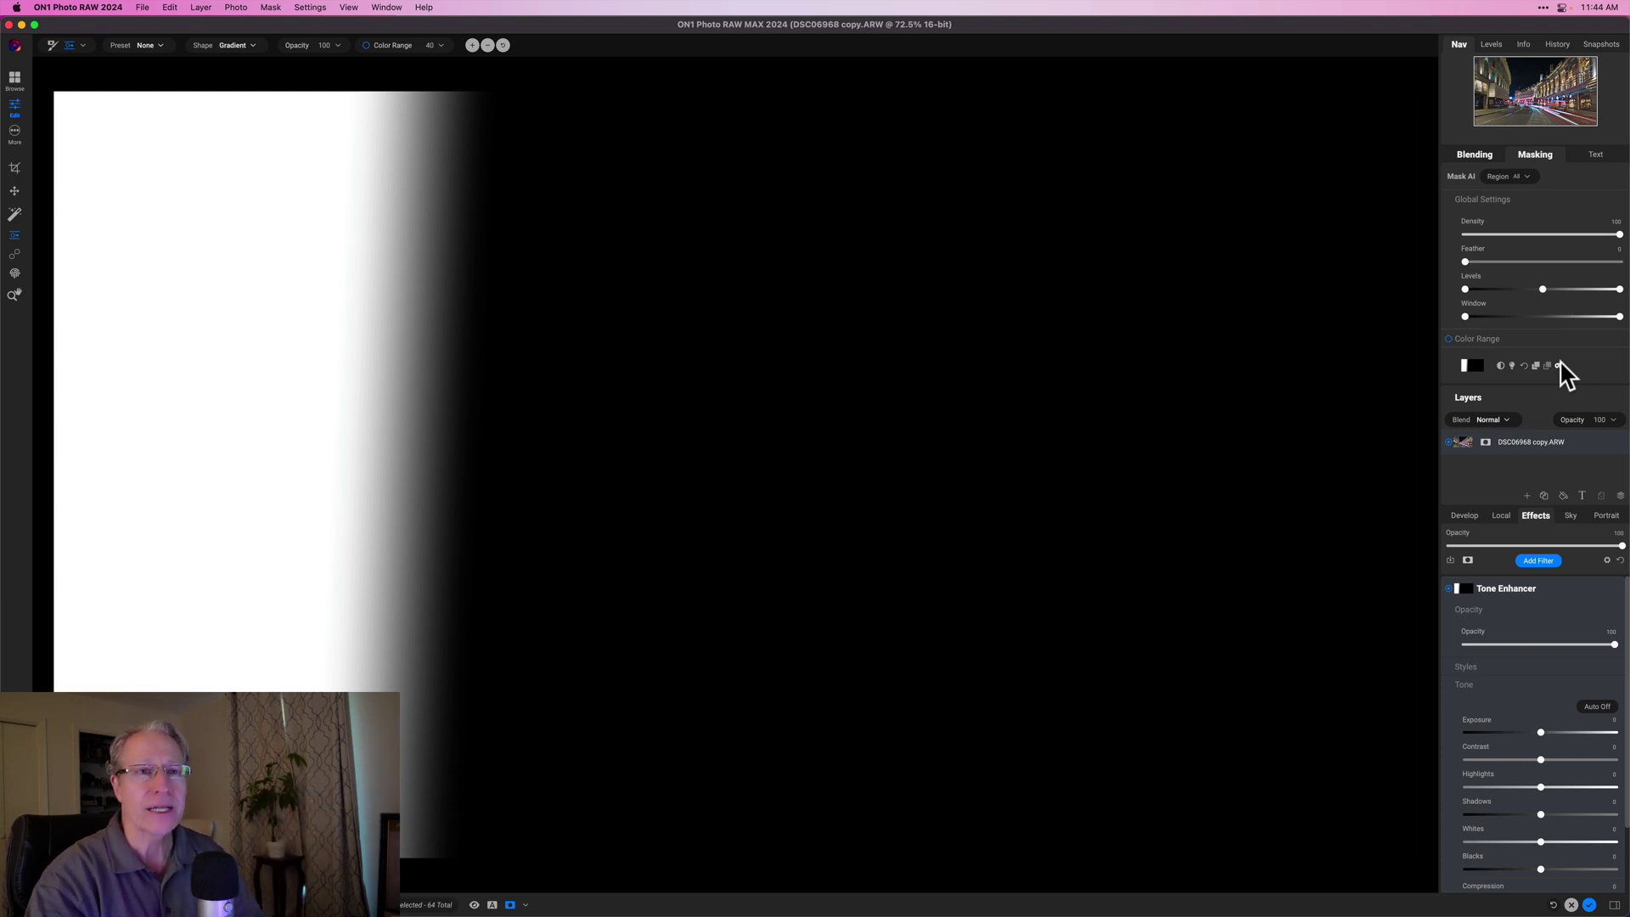
{"action": "left_click", "coordinate": [1560, 365]}
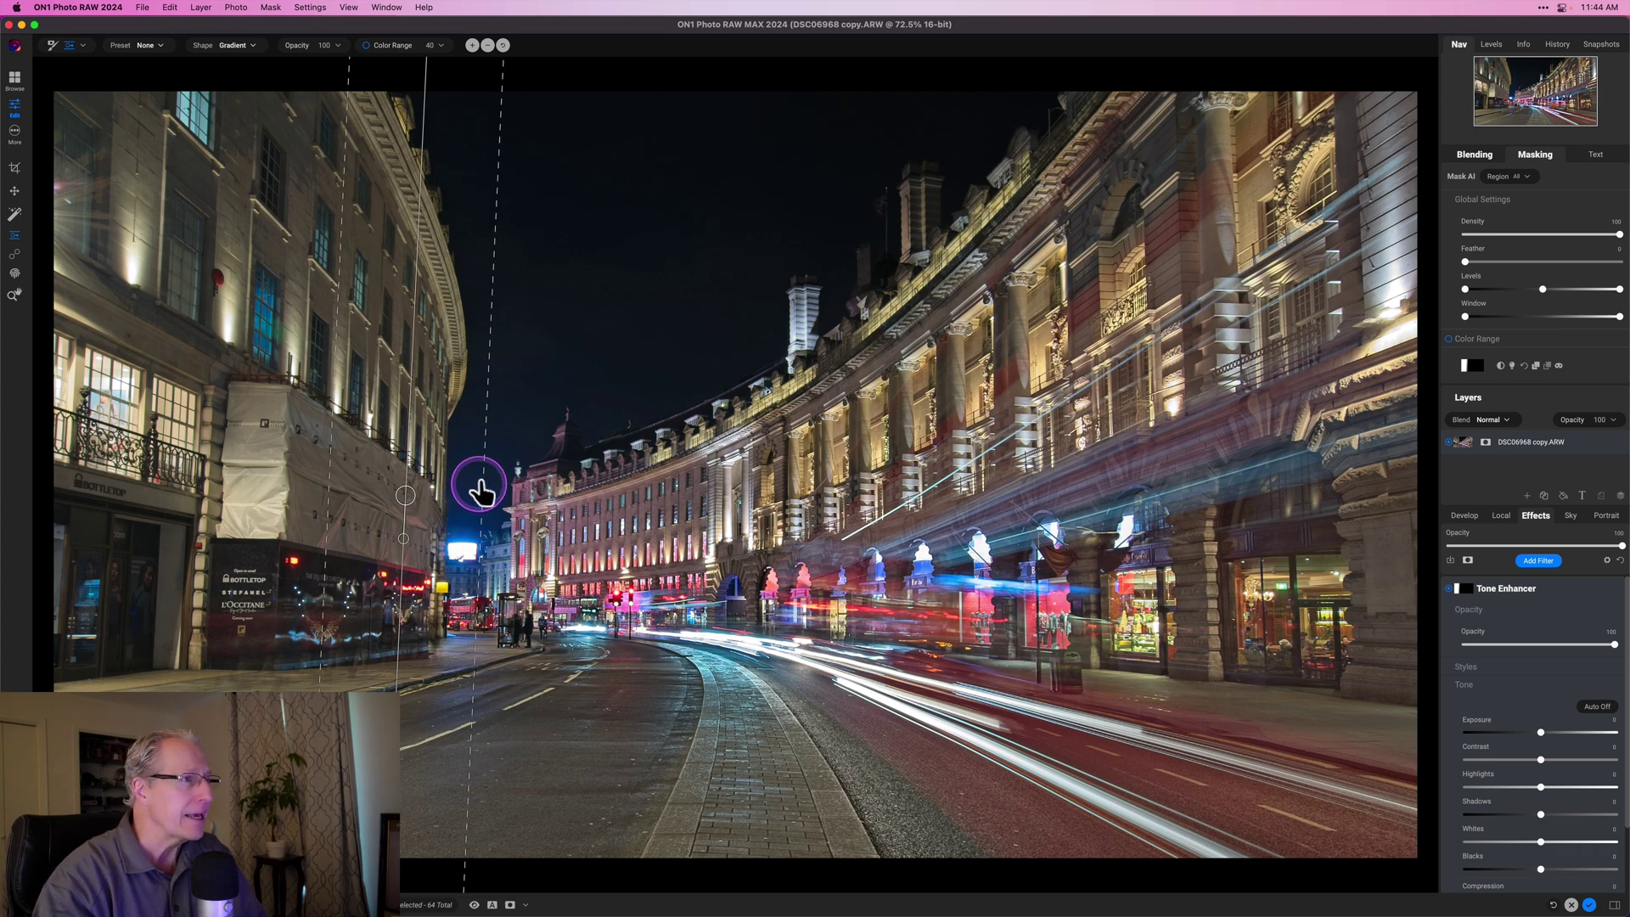
{"action": "left_click_drag", "start_coordinate": [493, 485], "coordinate": [500, 485]}
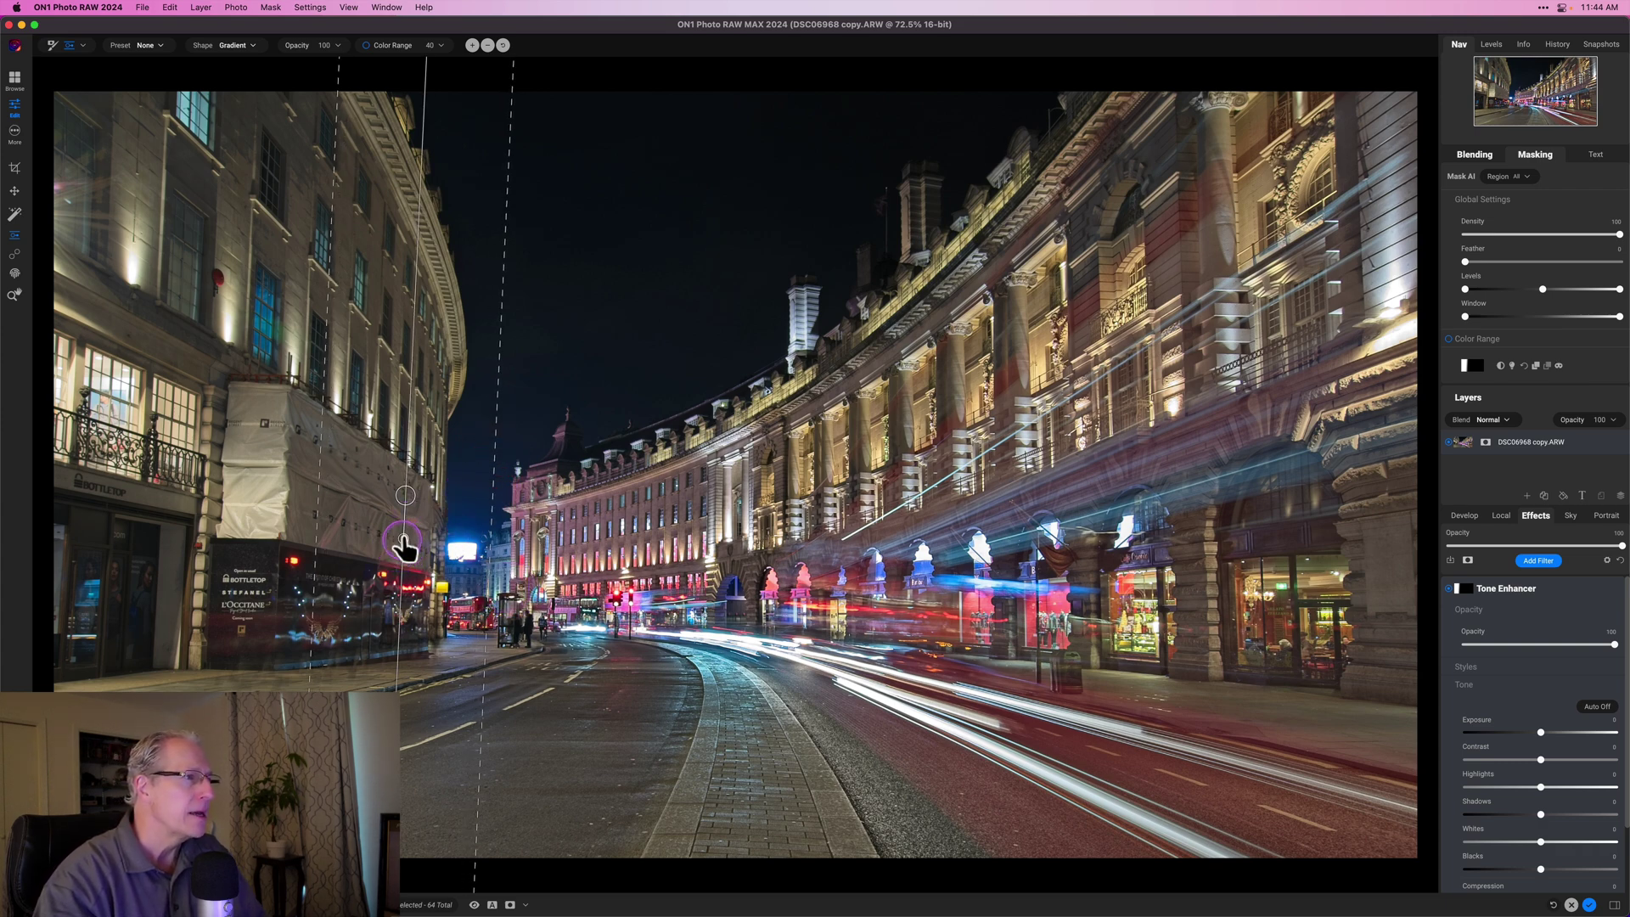
{"action": "left_click_drag", "start_coordinate": [404, 547], "coordinate": [411, 496]}
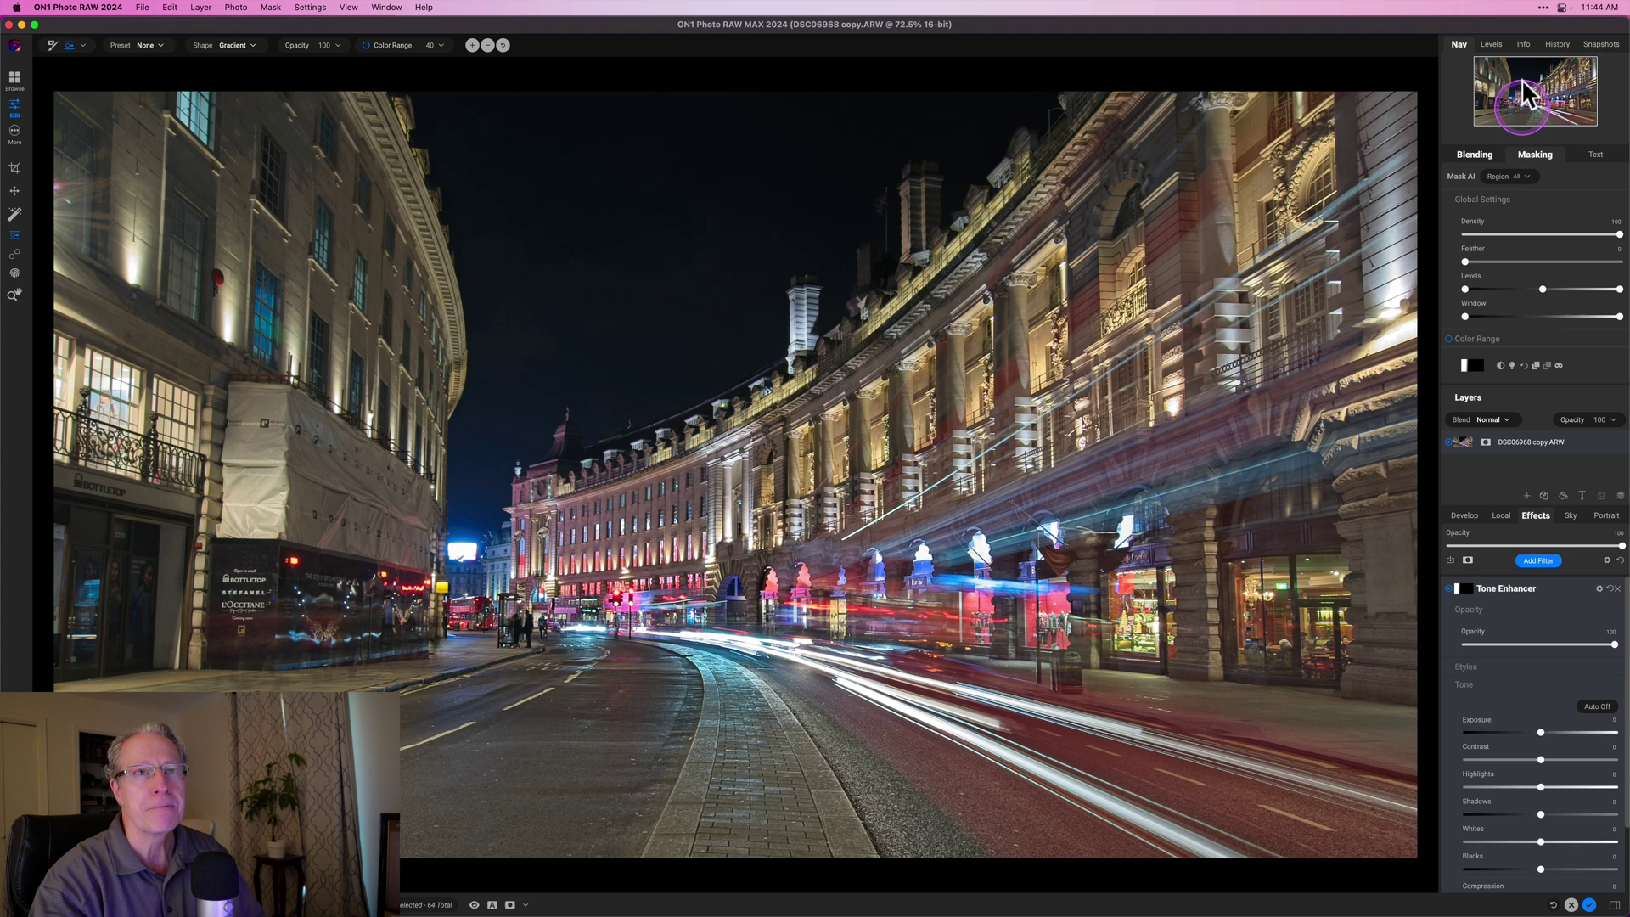
- Darken the left building by setting the Tone Enhancer's Exposure to about -0.3, and compare the photo with and without it
{"action": "left_click", "coordinate": [1536, 155]}
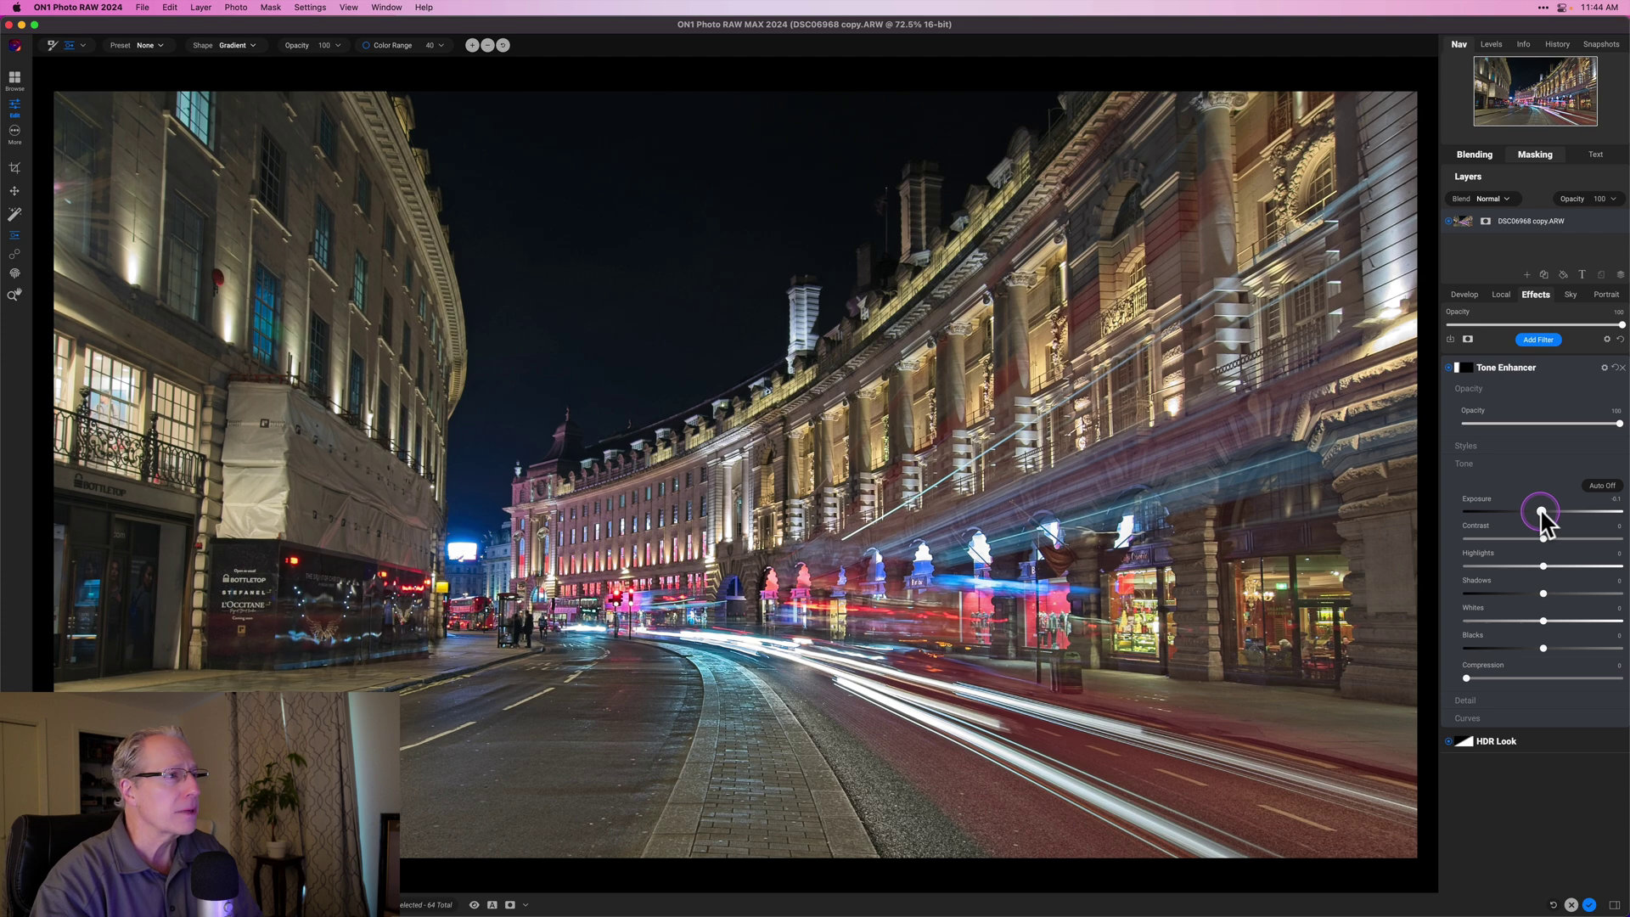
{"action": "left_click_drag", "start_coordinate": [1542, 512], "coordinate": [1535, 512]}
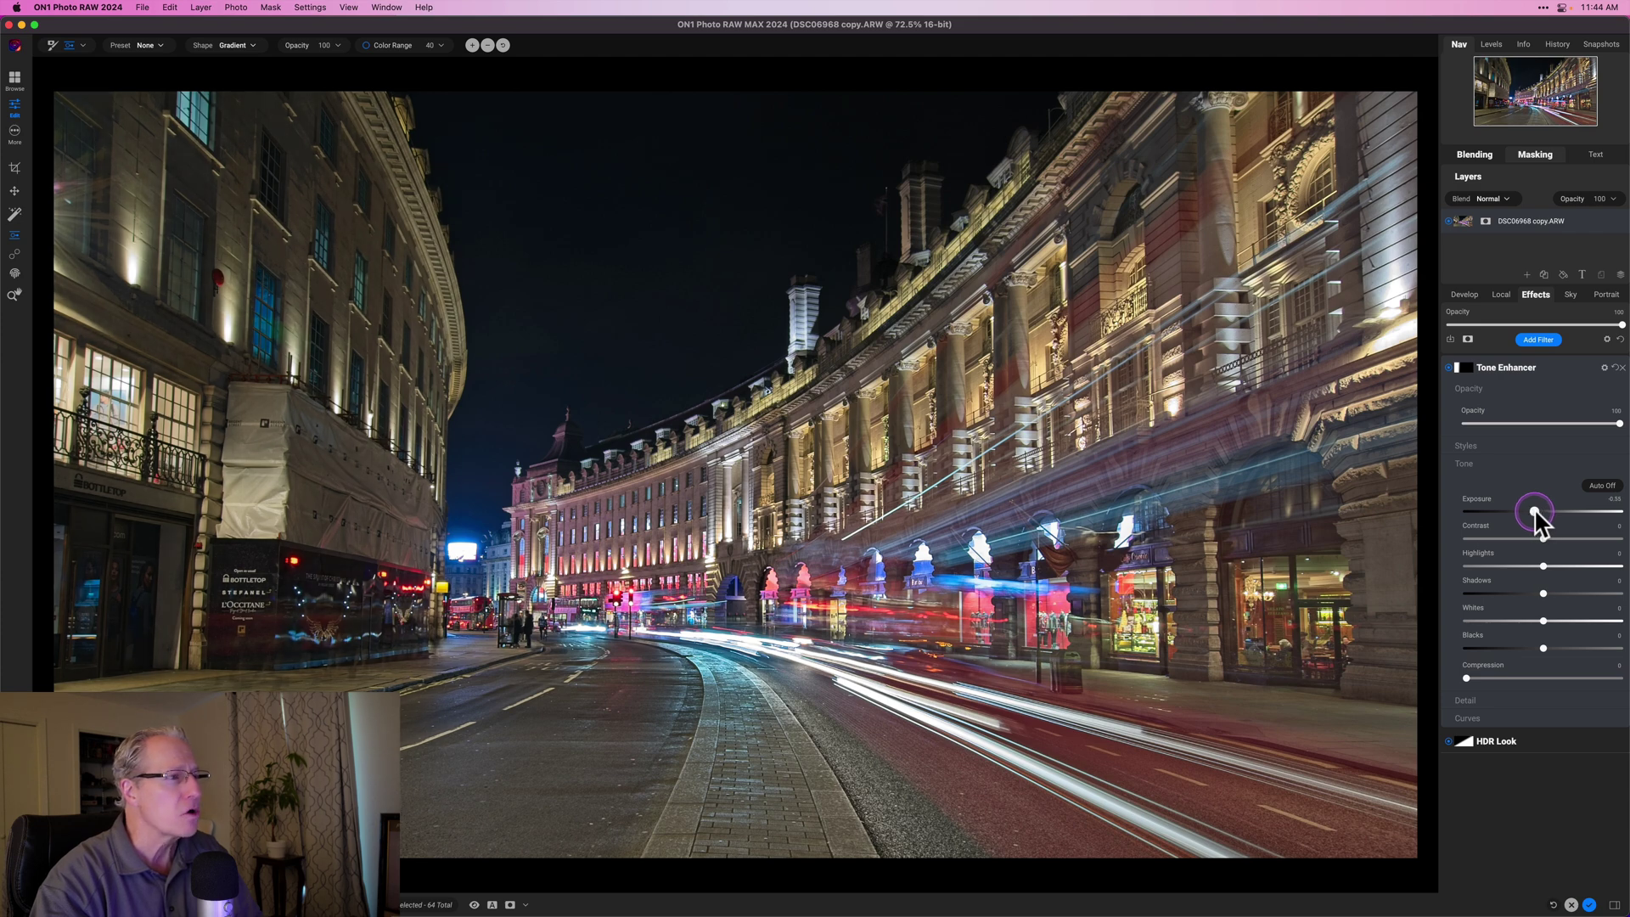
{"action": "left_click", "coordinate": [1535, 512]}
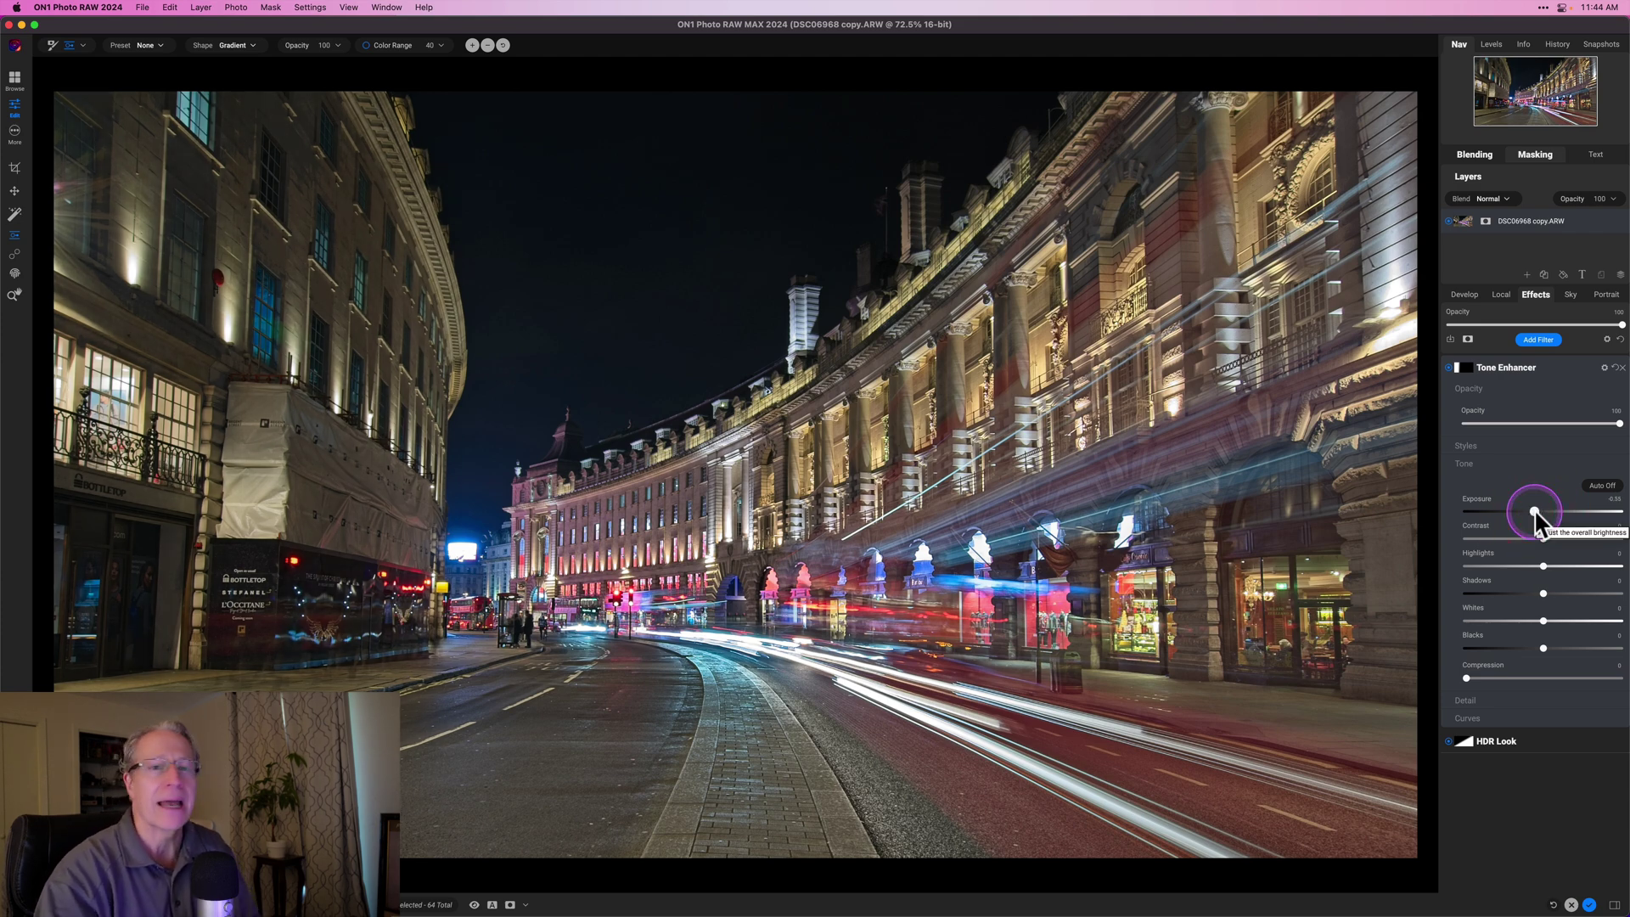
{"action": "mouse_move", "coordinate": [1535, 512]}
{"action": "left_mouse_down"}
{"action": "mouse_move", "coordinate": [1493, 513]}
{"action": "mouse_move", "coordinate": [1527, 510]}
{"action": "left_mouse_up"}
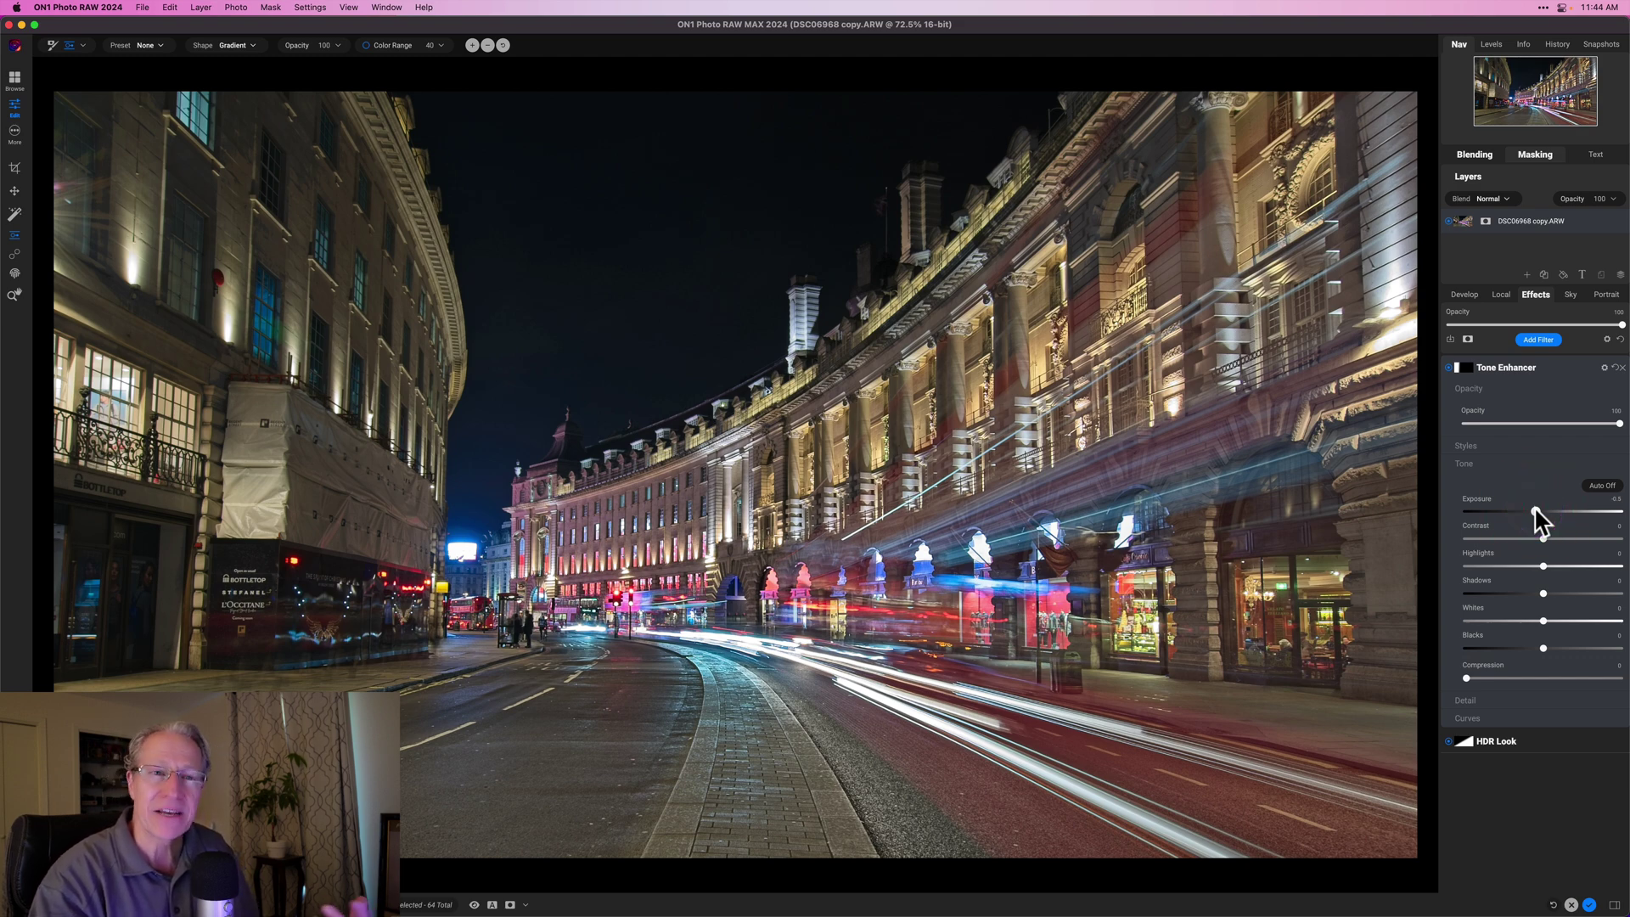
{"action": "left_click", "coordinate": [1450, 367]}
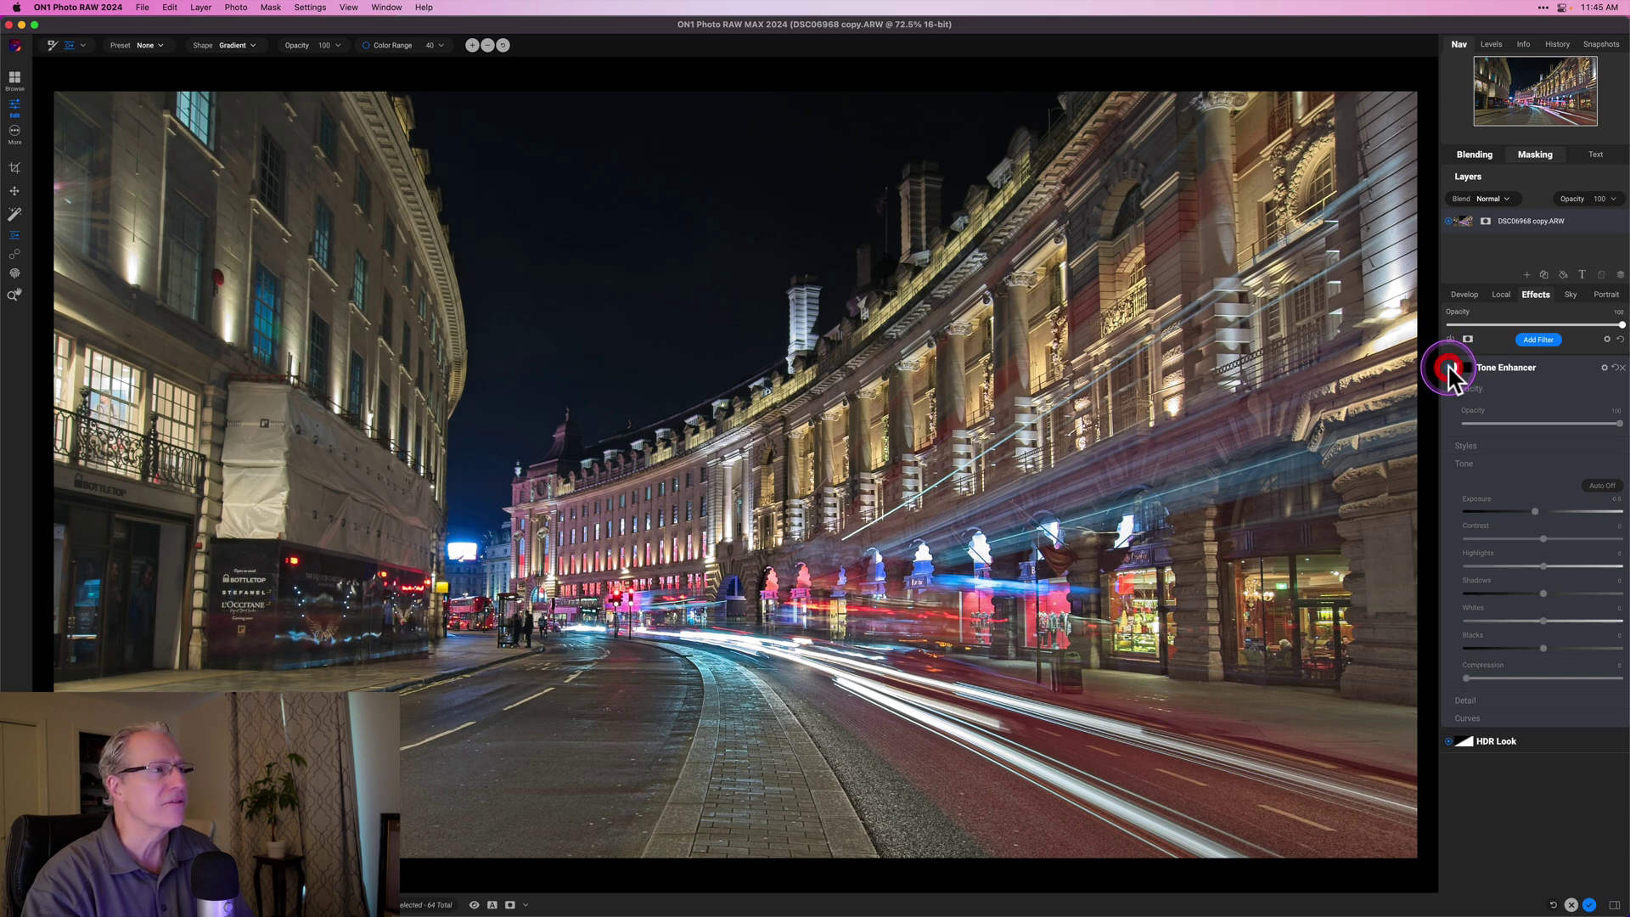
{"action": "left_click", "coordinate": [1452, 370]}
{"action": "left_click", "coordinate": [1516, 360]}
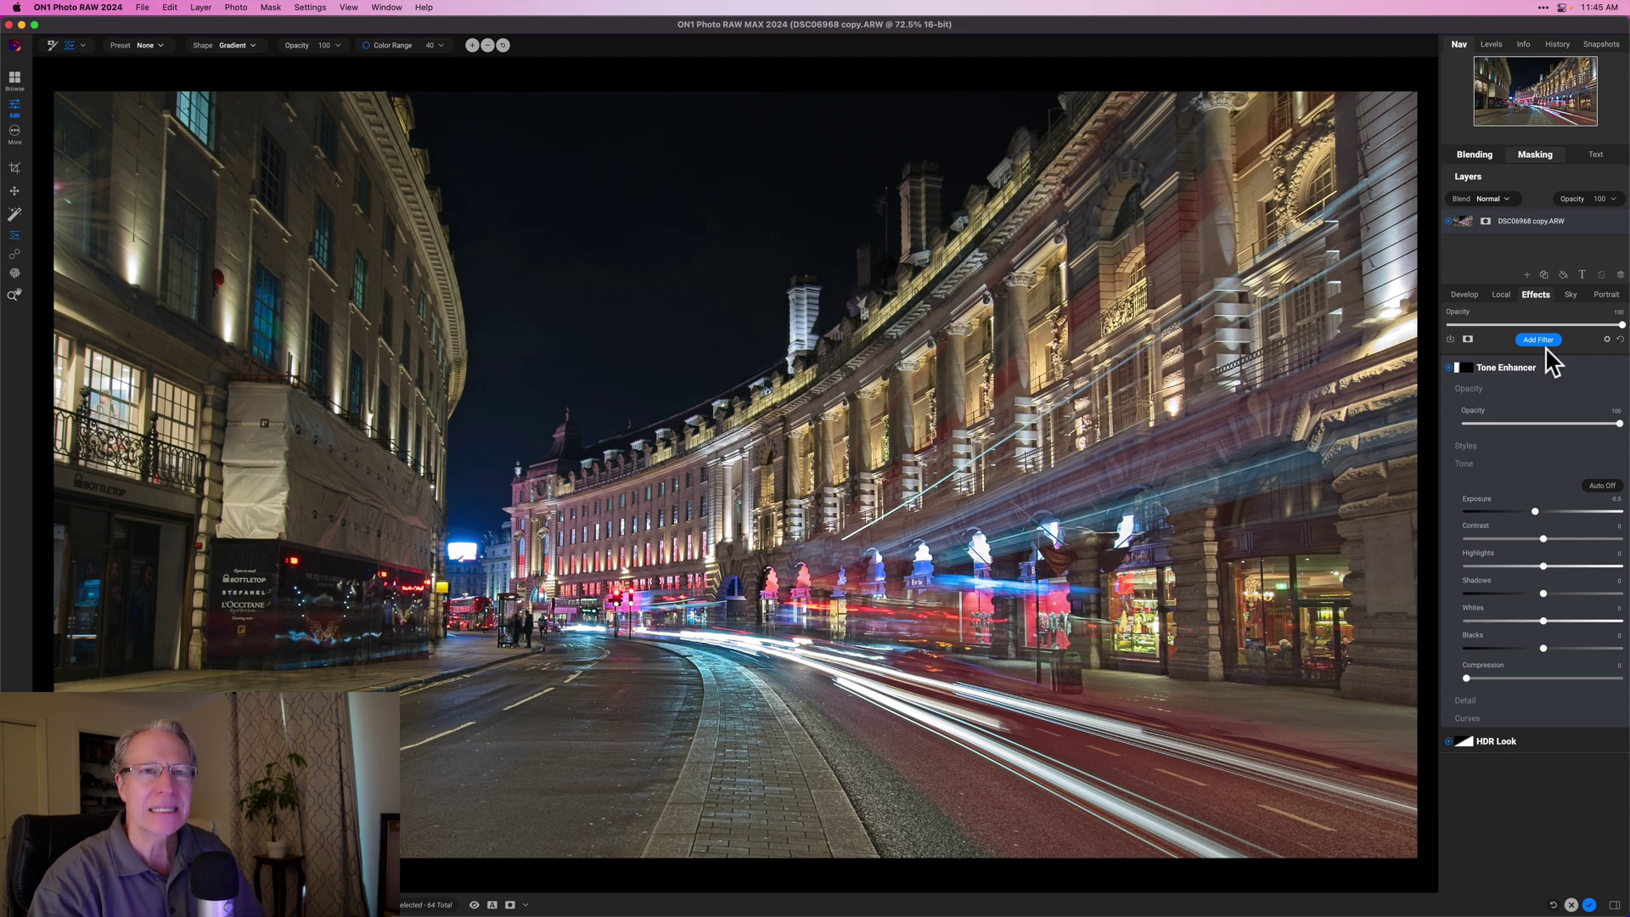
- Add a second Tone Enhancer filter and restrict it to the foreground road with a low horizontal linear gradient mask
{"action": "left_click", "coordinate": [1545, 344]}
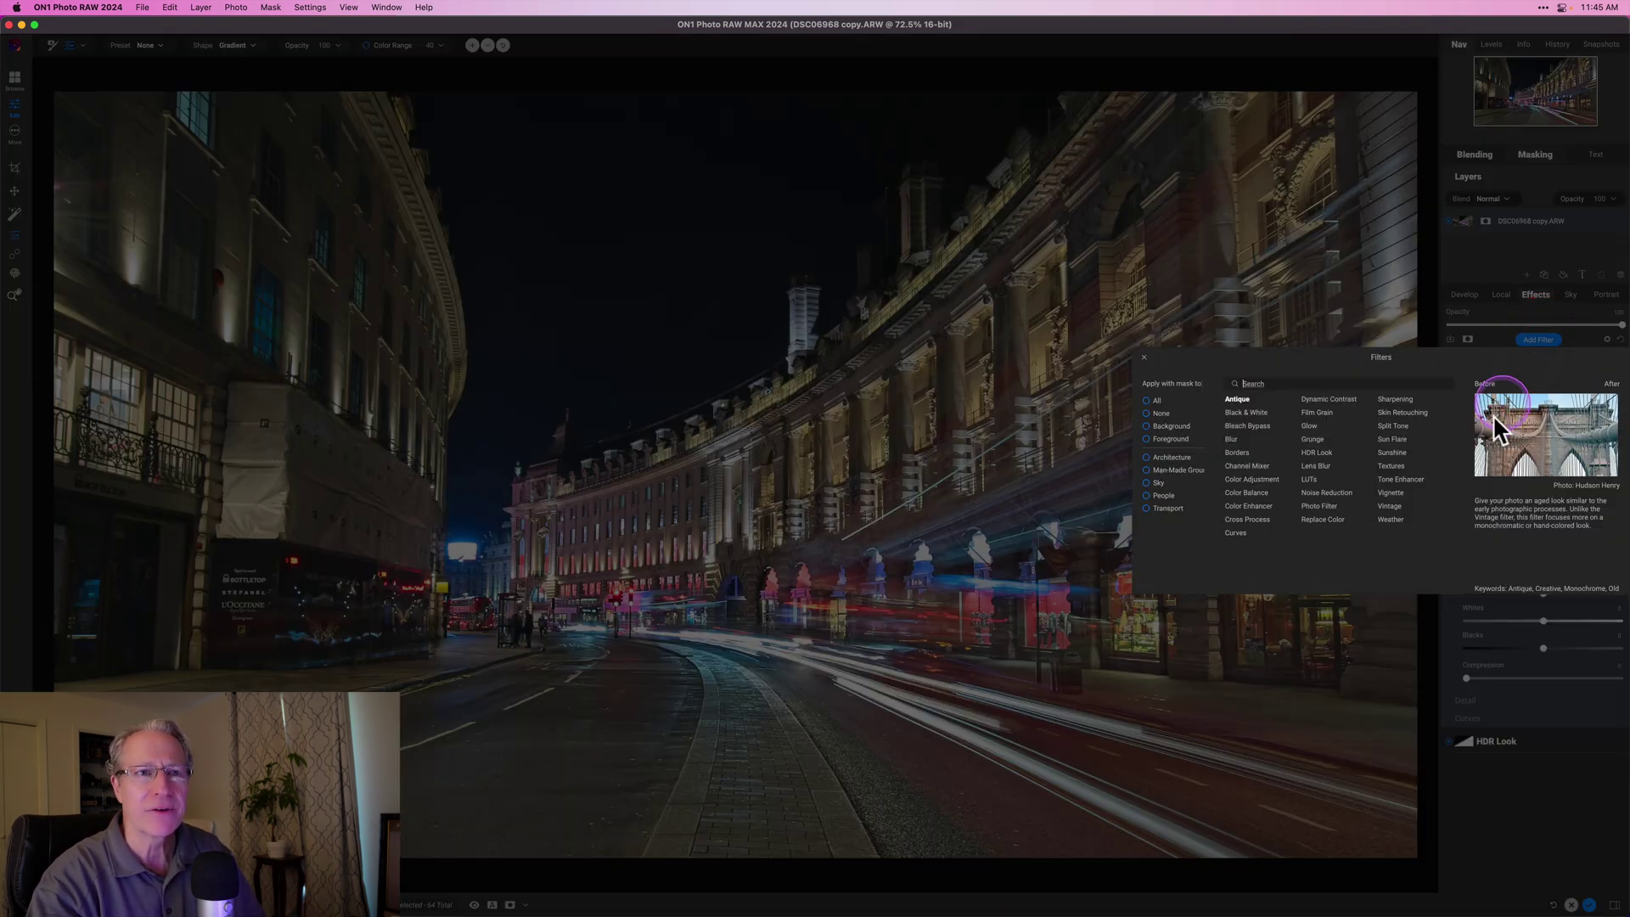
{"action": "left_click", "coordinate": [1415, 440]}
{"action": "left_click", "coordinate": [1406, 479]}
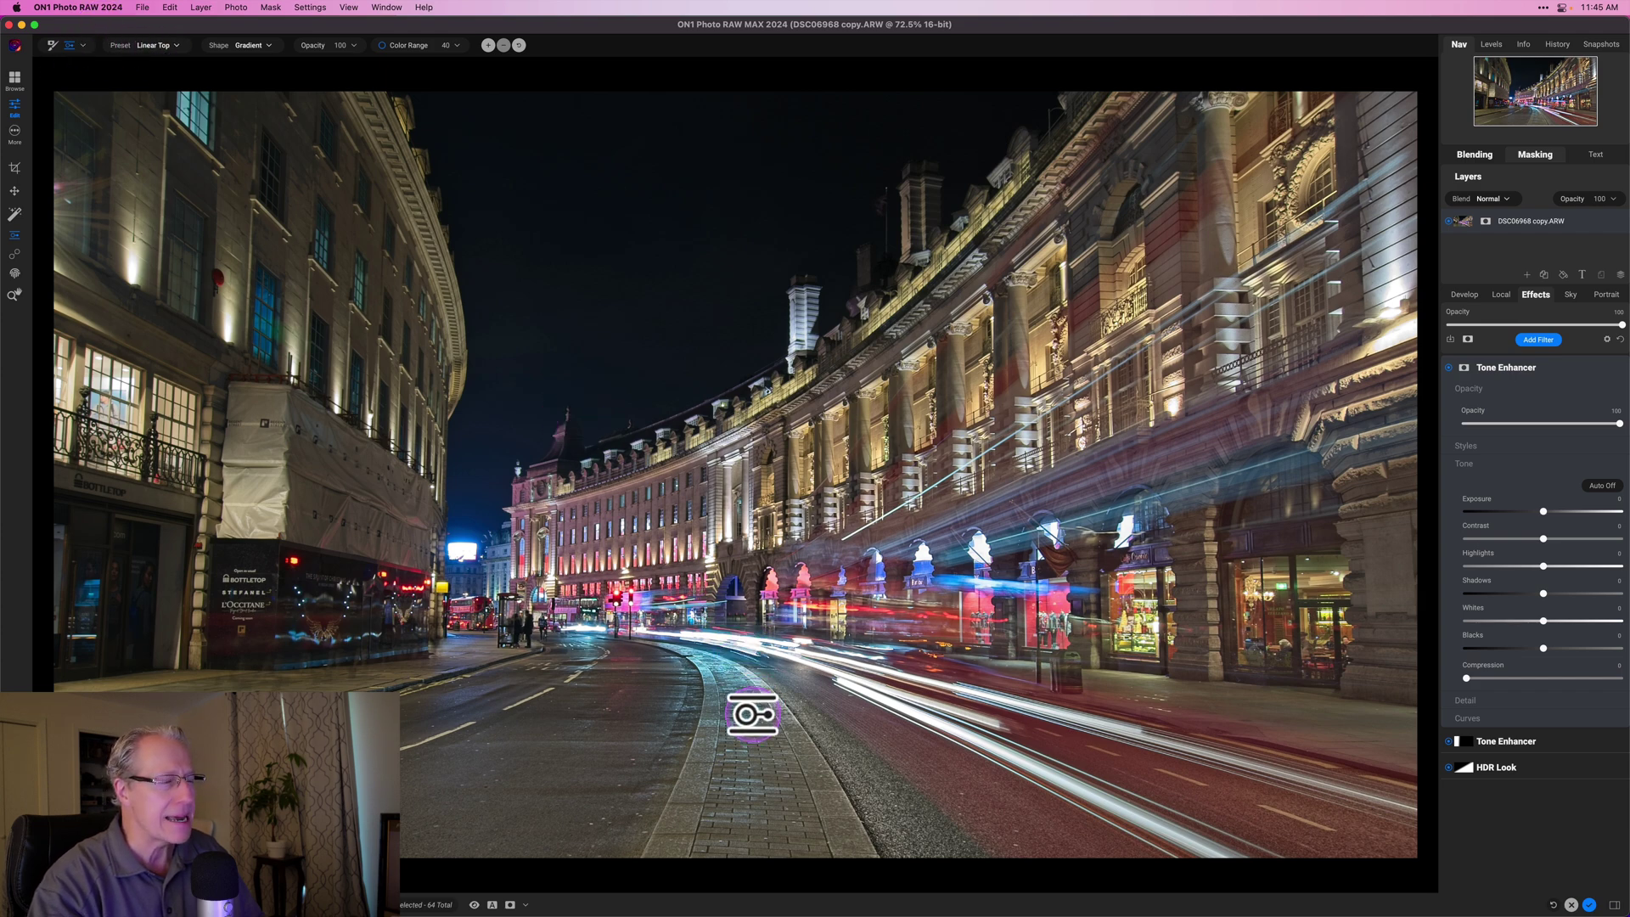
{"action": "left_click", "coordinate": [753, 716]}
{"action": "left_click_drag", "start_coordinate": [754, 715], "coordinate": [798, 627]}
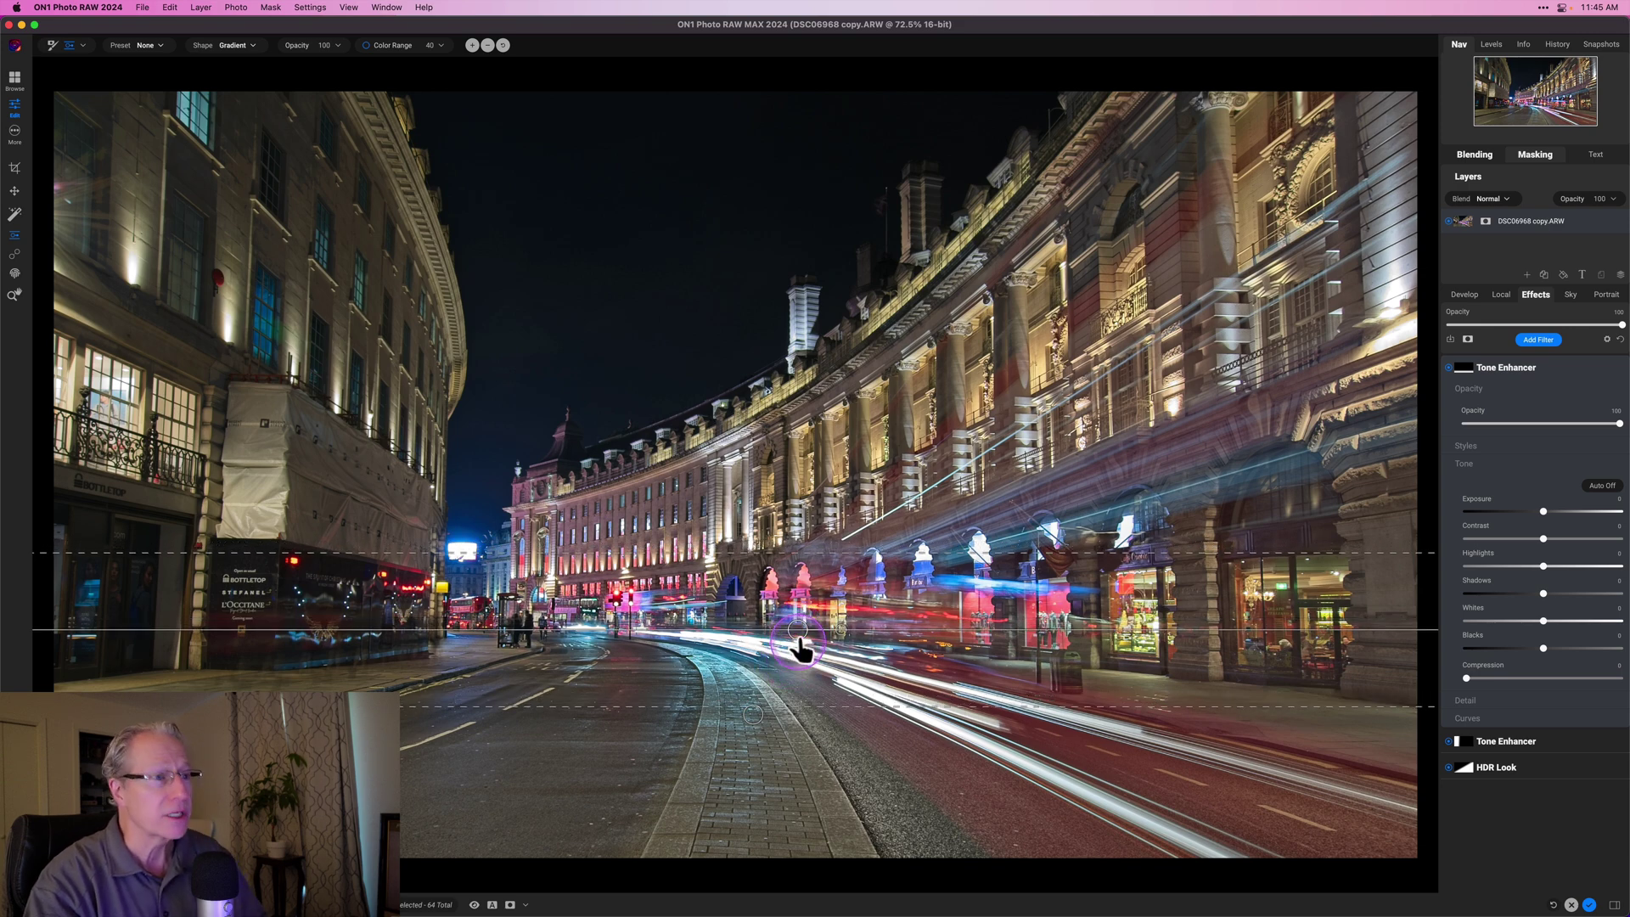
{"action": "key", "text": "super+z"}
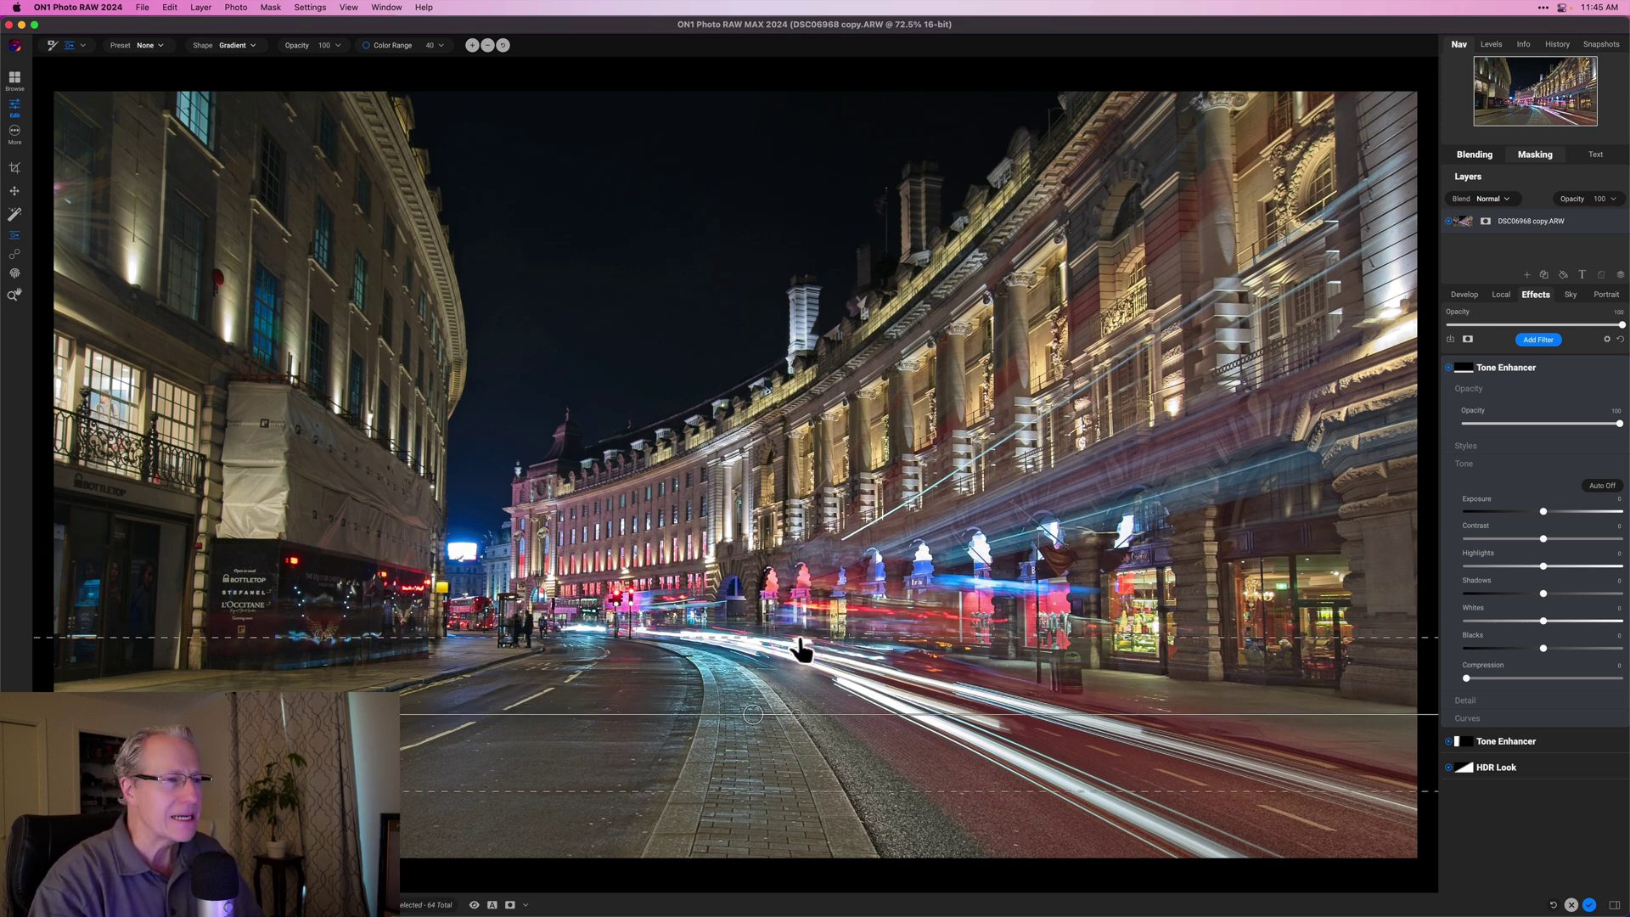
{"action": "left_click", "coordinate": [754, 721]}
{"action": "mouse_move", "coordinate": [755, 720]}
{"action": "left_mouse_down"}
{"action": "mouse_move", "coordinate": [757, 698]}
{"action": "mouse_move", "coordinate": [757, 750]}
{"action": "left_mouse_up"}
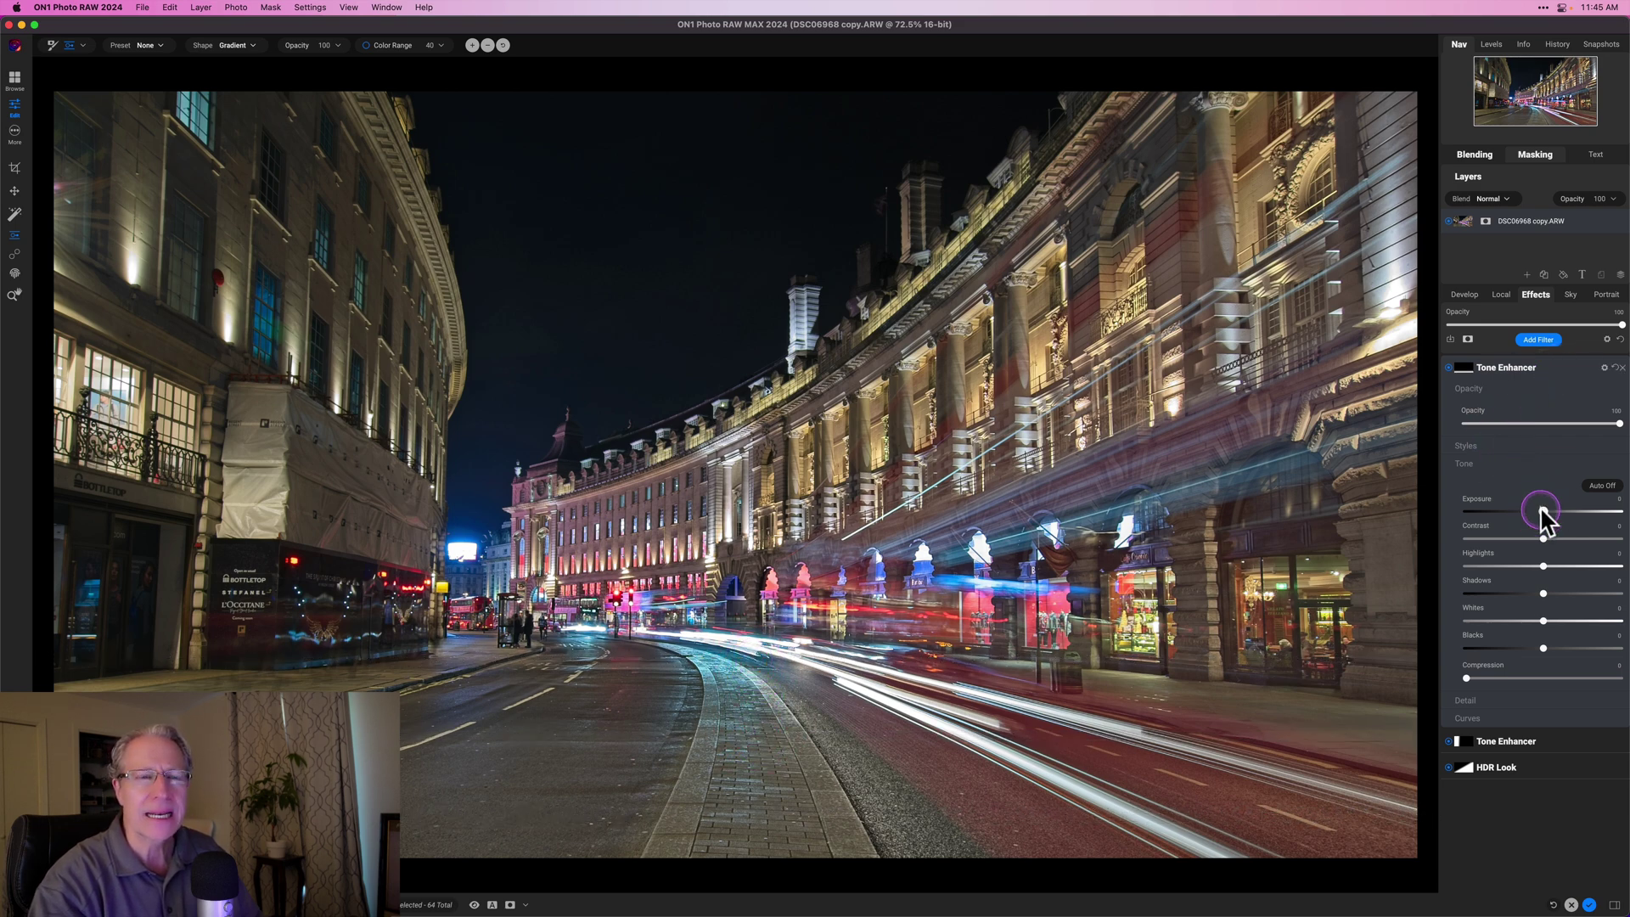
- Darken the foreground by setting the second Tone Enhancer's Exposure to about -0.35, and check its black-and-white mask
{"action": "left_click_drag", "start_coordinate": [1535, 510], "coordinate": [1531, 510]}
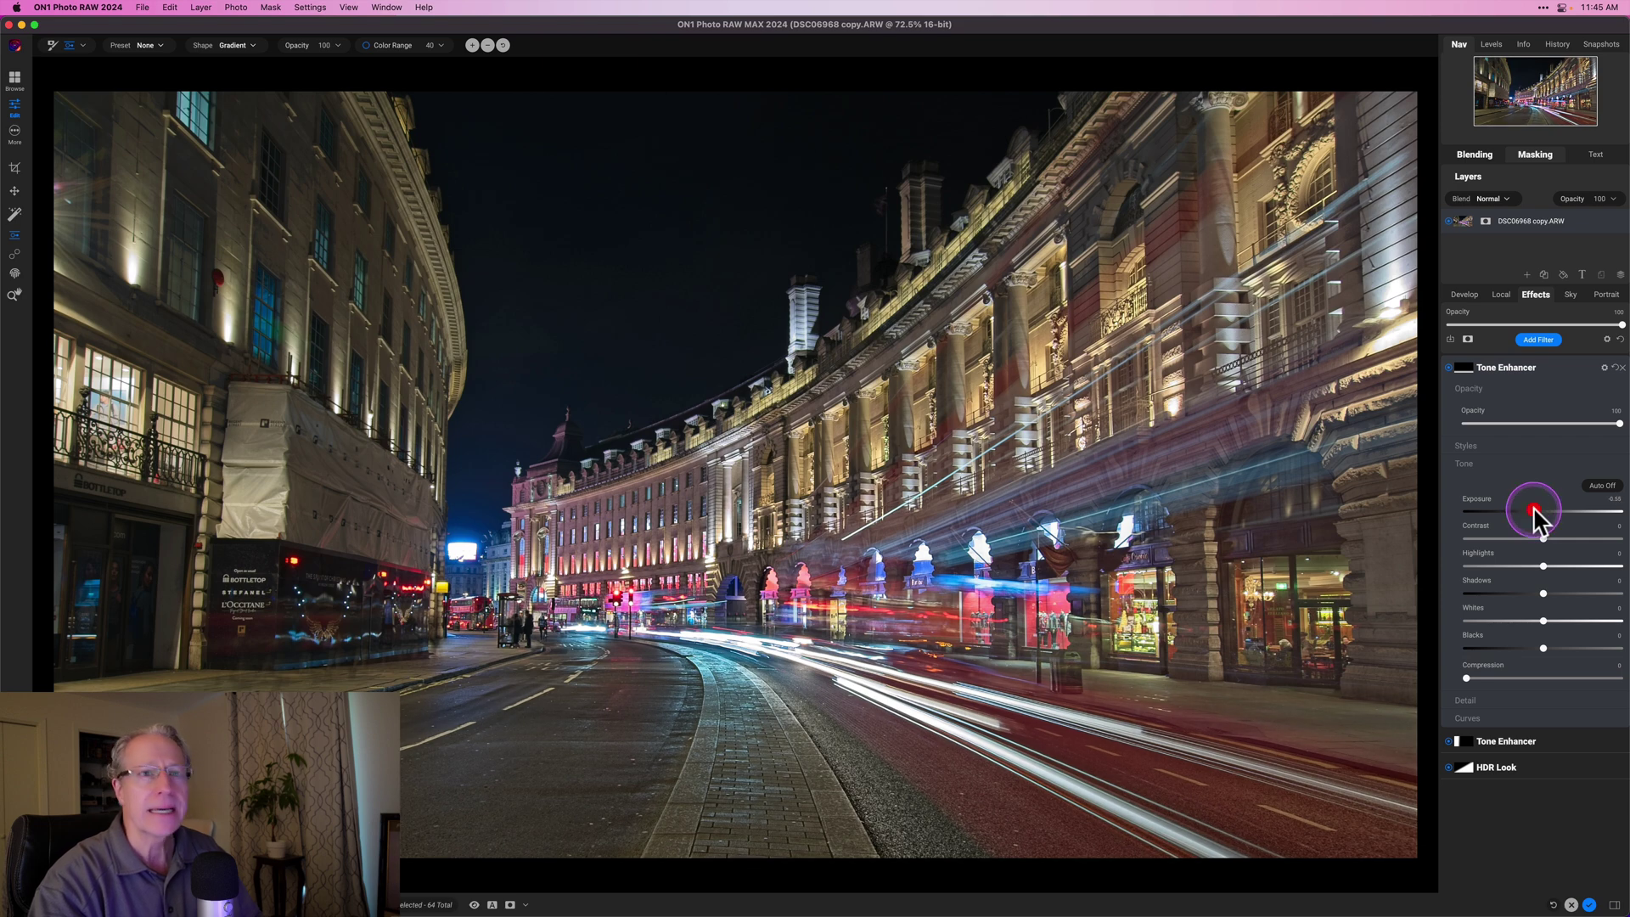
{"action": "left_click", "coordinate": [1537, 155]}
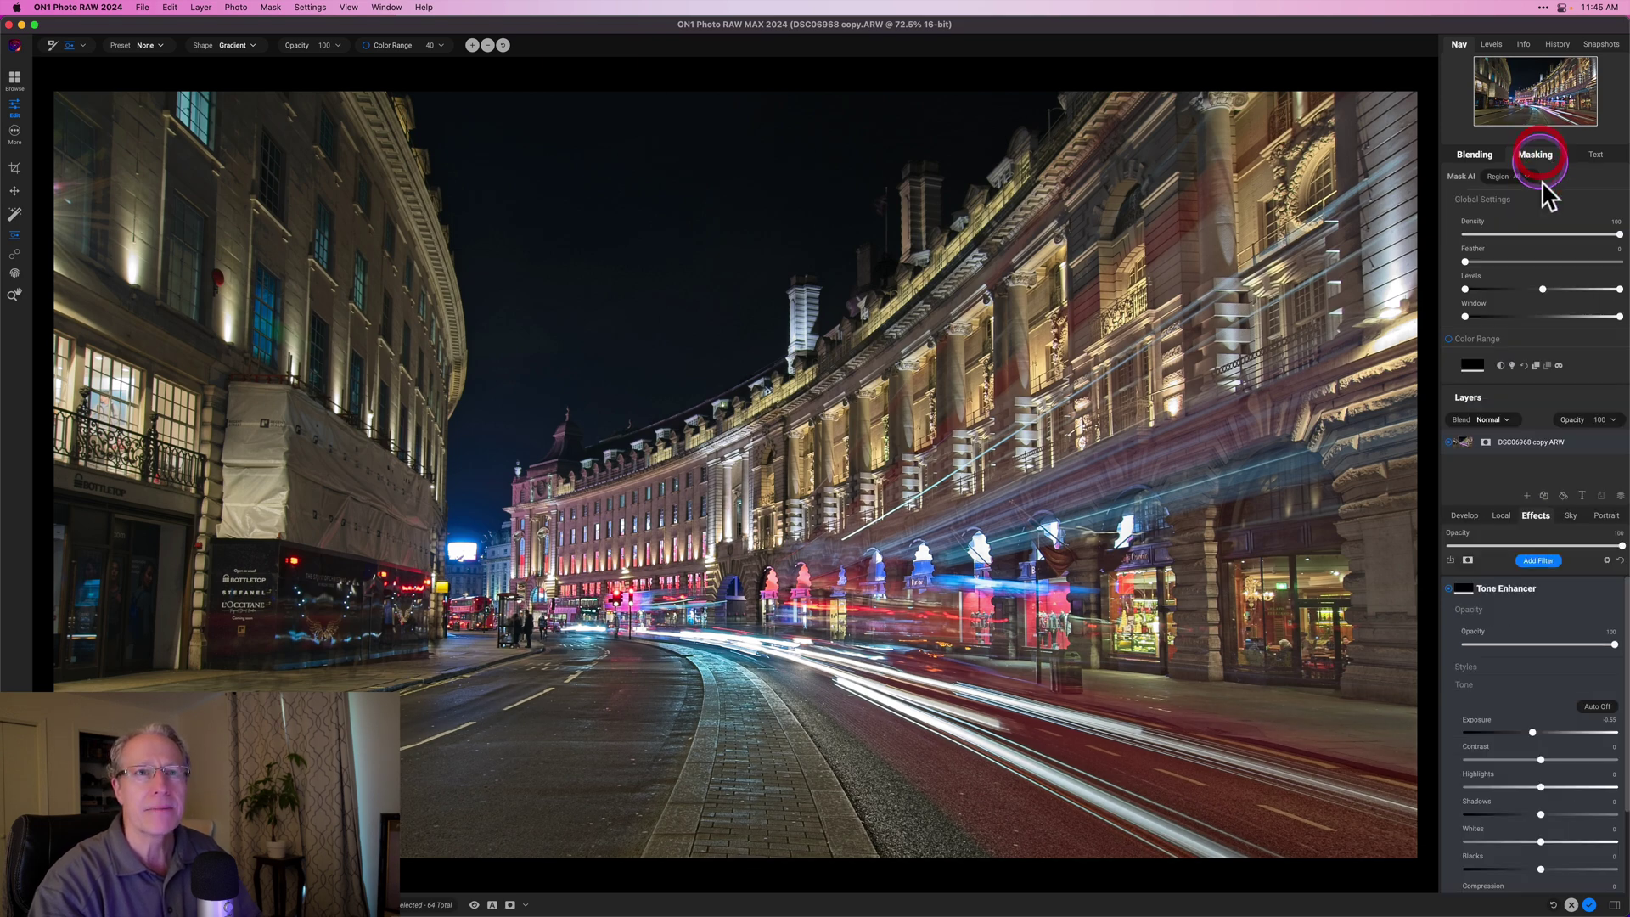
{"action": "left_click", "coordinate": [1559, 365]}
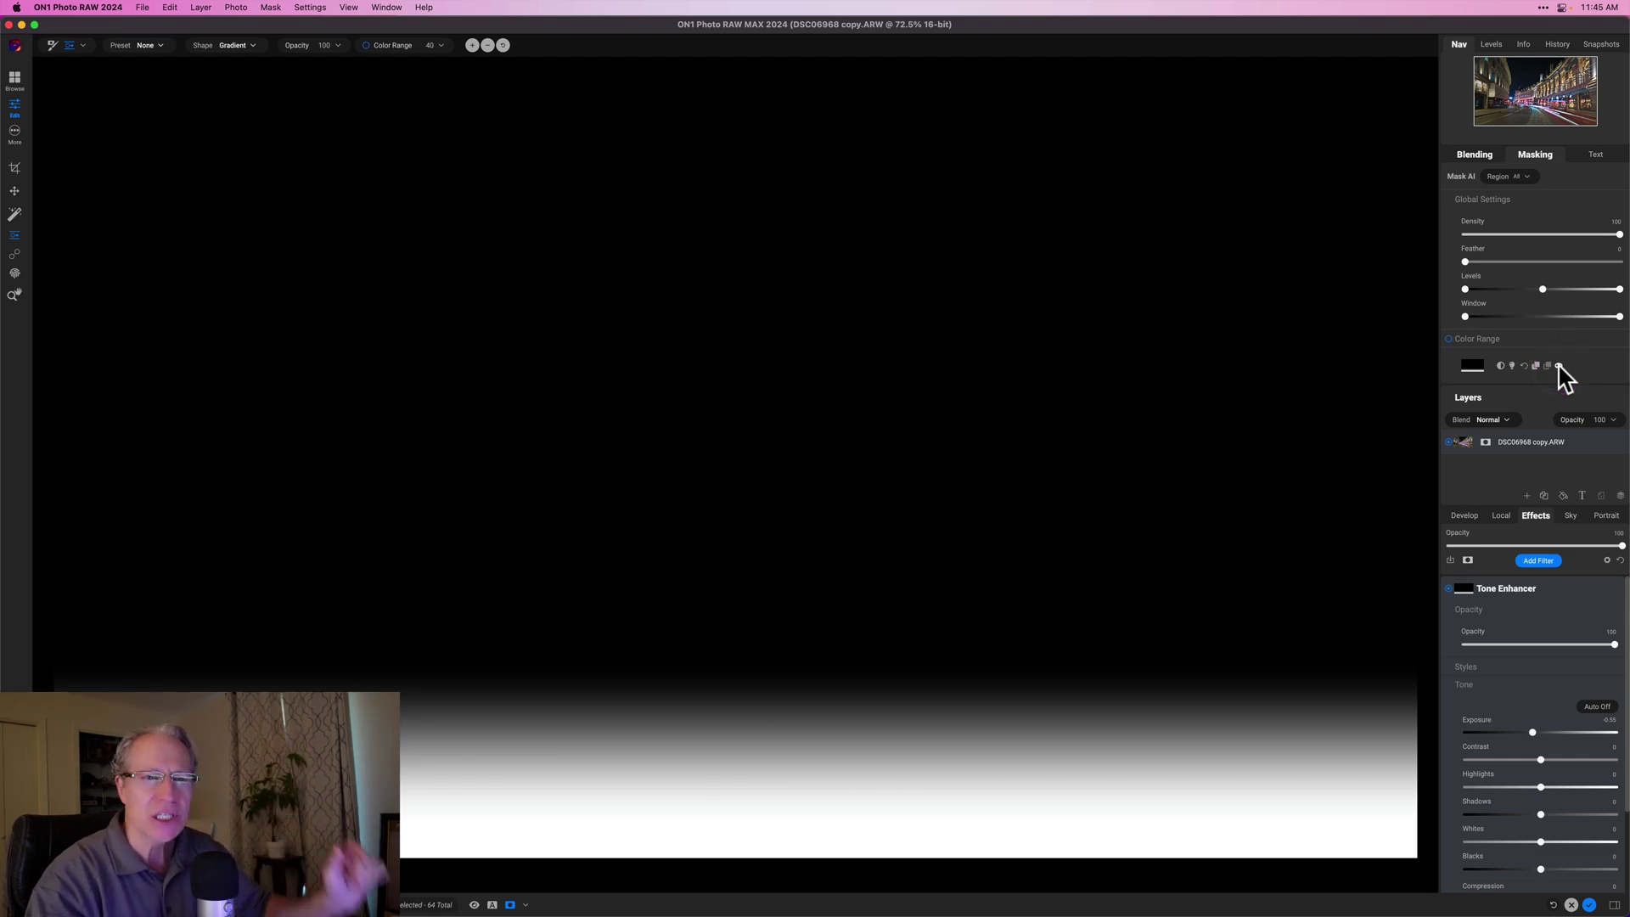
{"action": "key", "text": "super+m"}
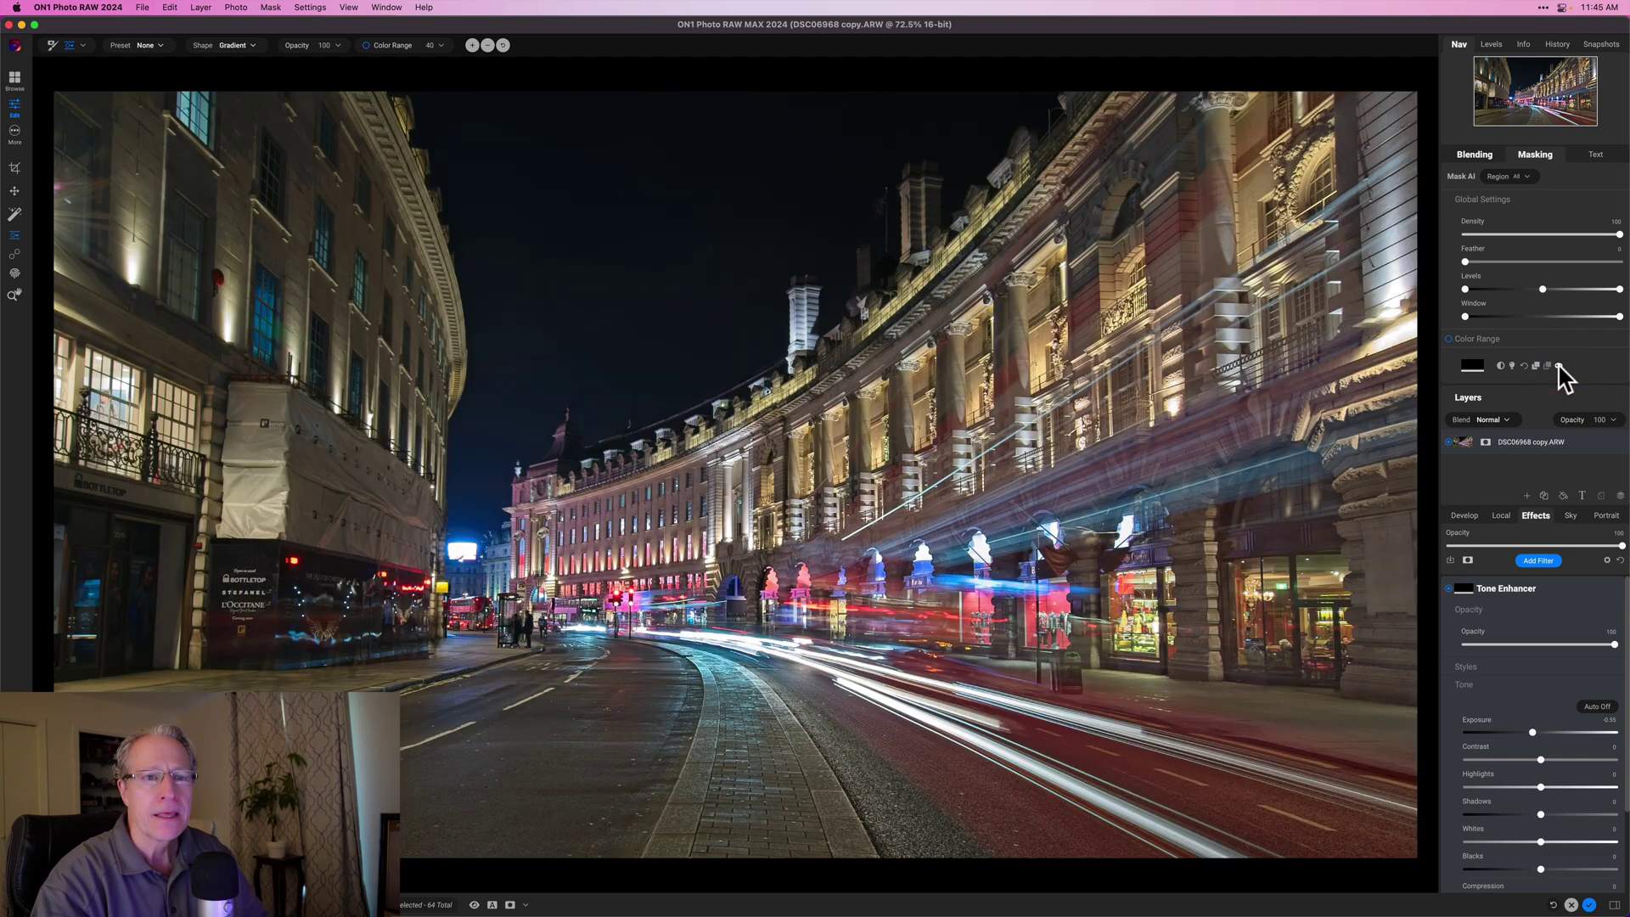
{"action": "left_click", "coordinate": [1539, 561]}
{"action": "left_click", "coordinate": [1543, 676]}
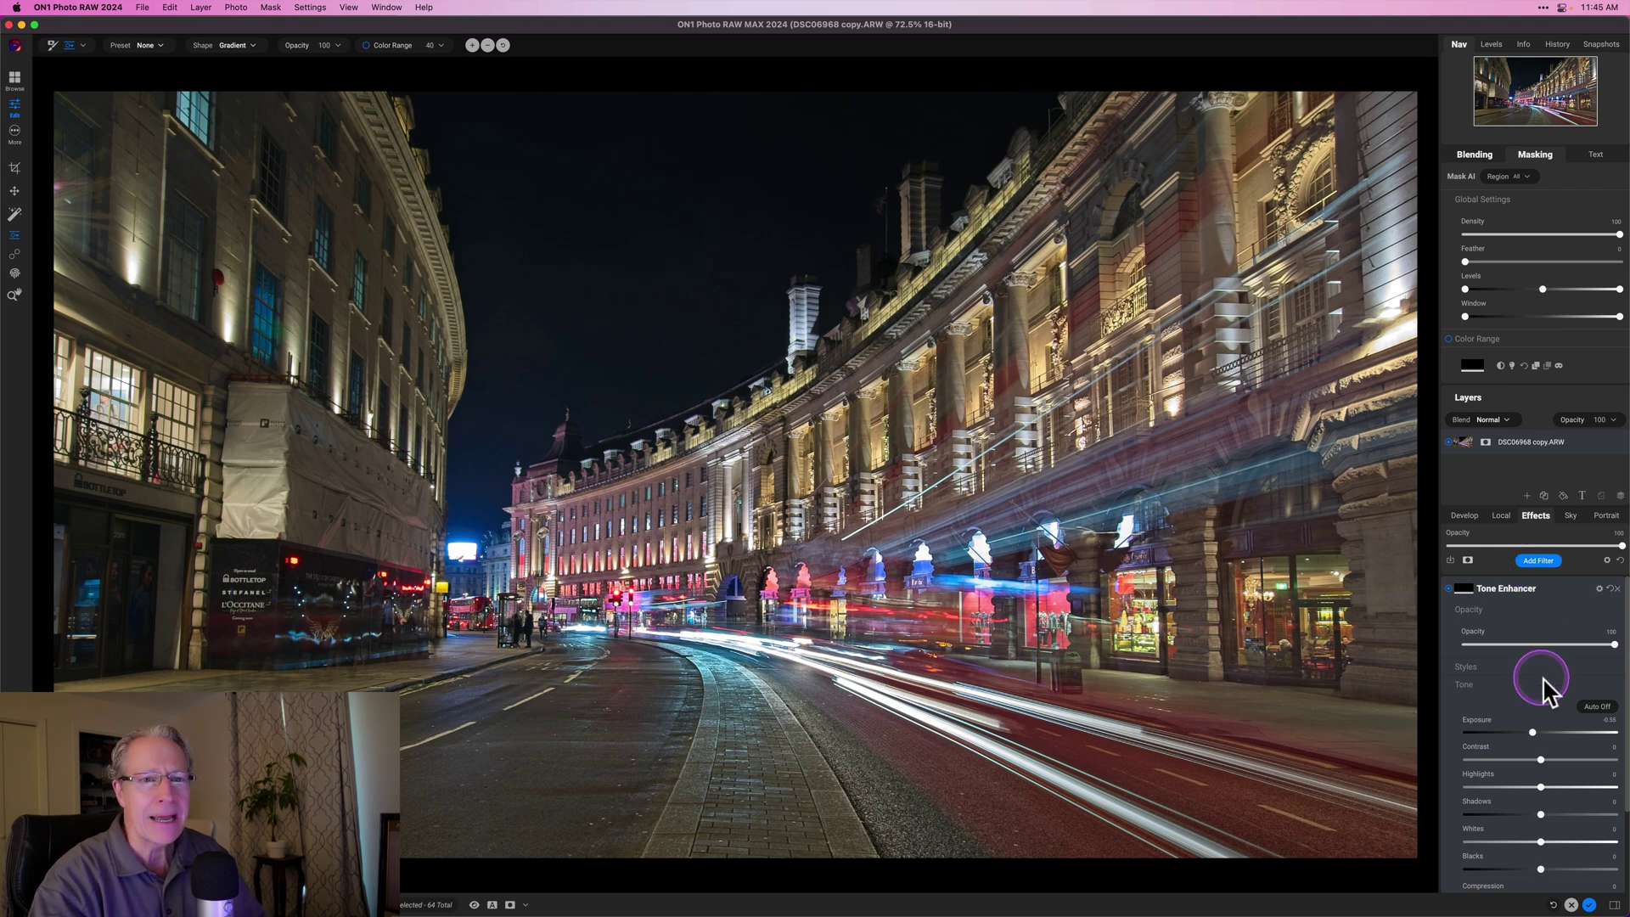
{"action": "left_click", "coordinate": [1535, 154]}
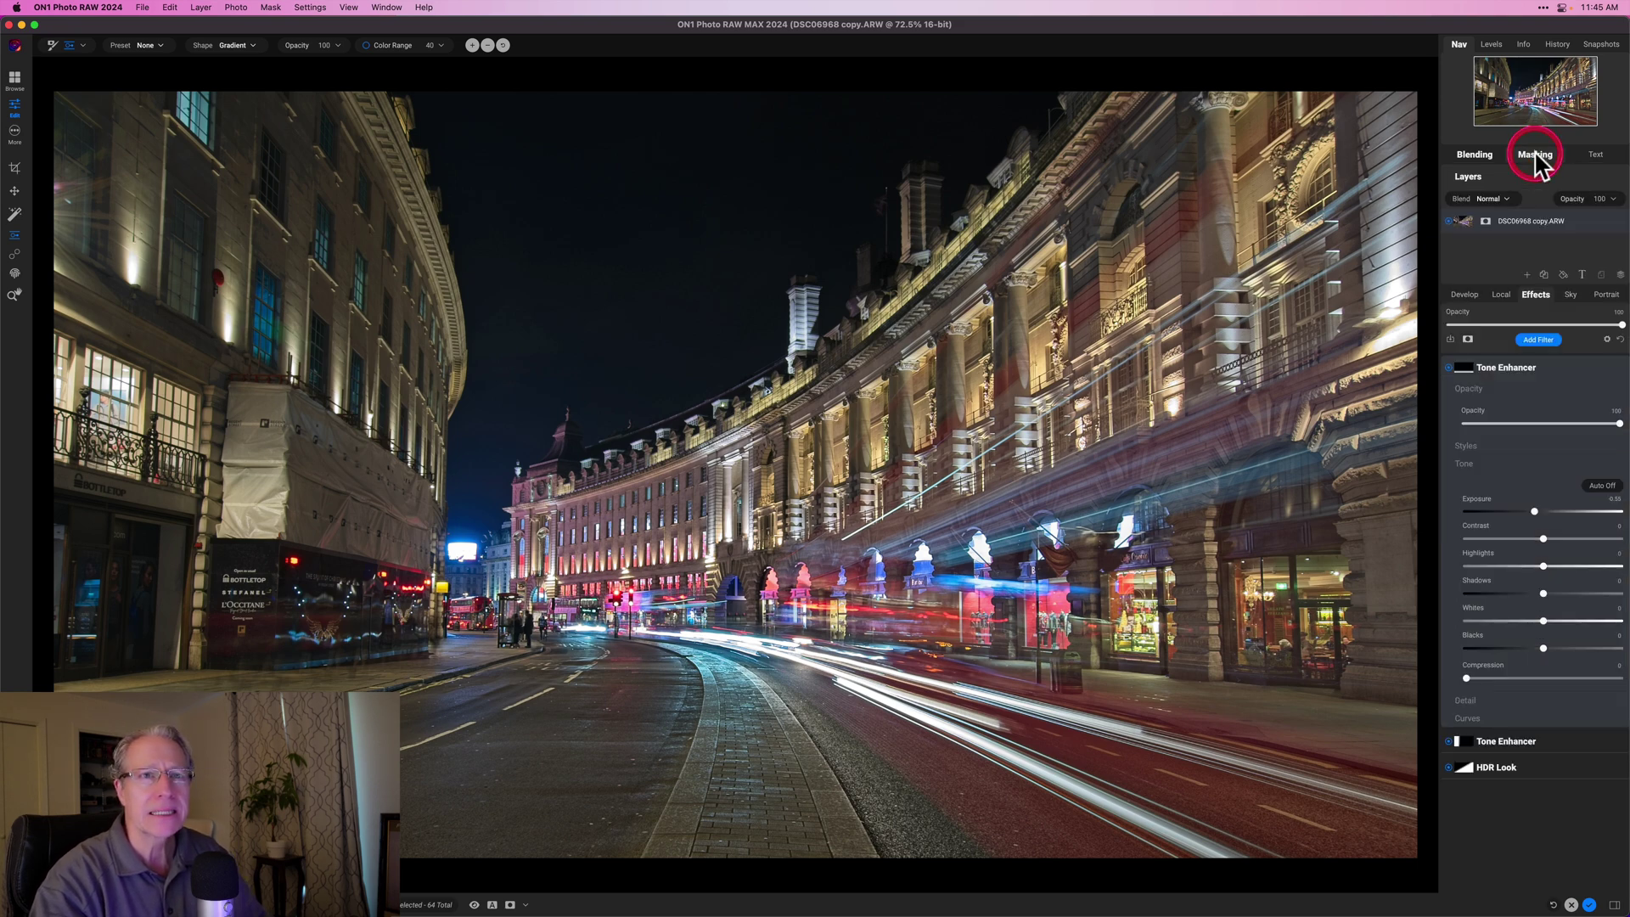
- Darken the foreground slightly more, and add a third Tone Enhancer filter with a vertical linear gradient mask over the right-hand building
{"action": "left_click", "coordinate": [1515, 494]}
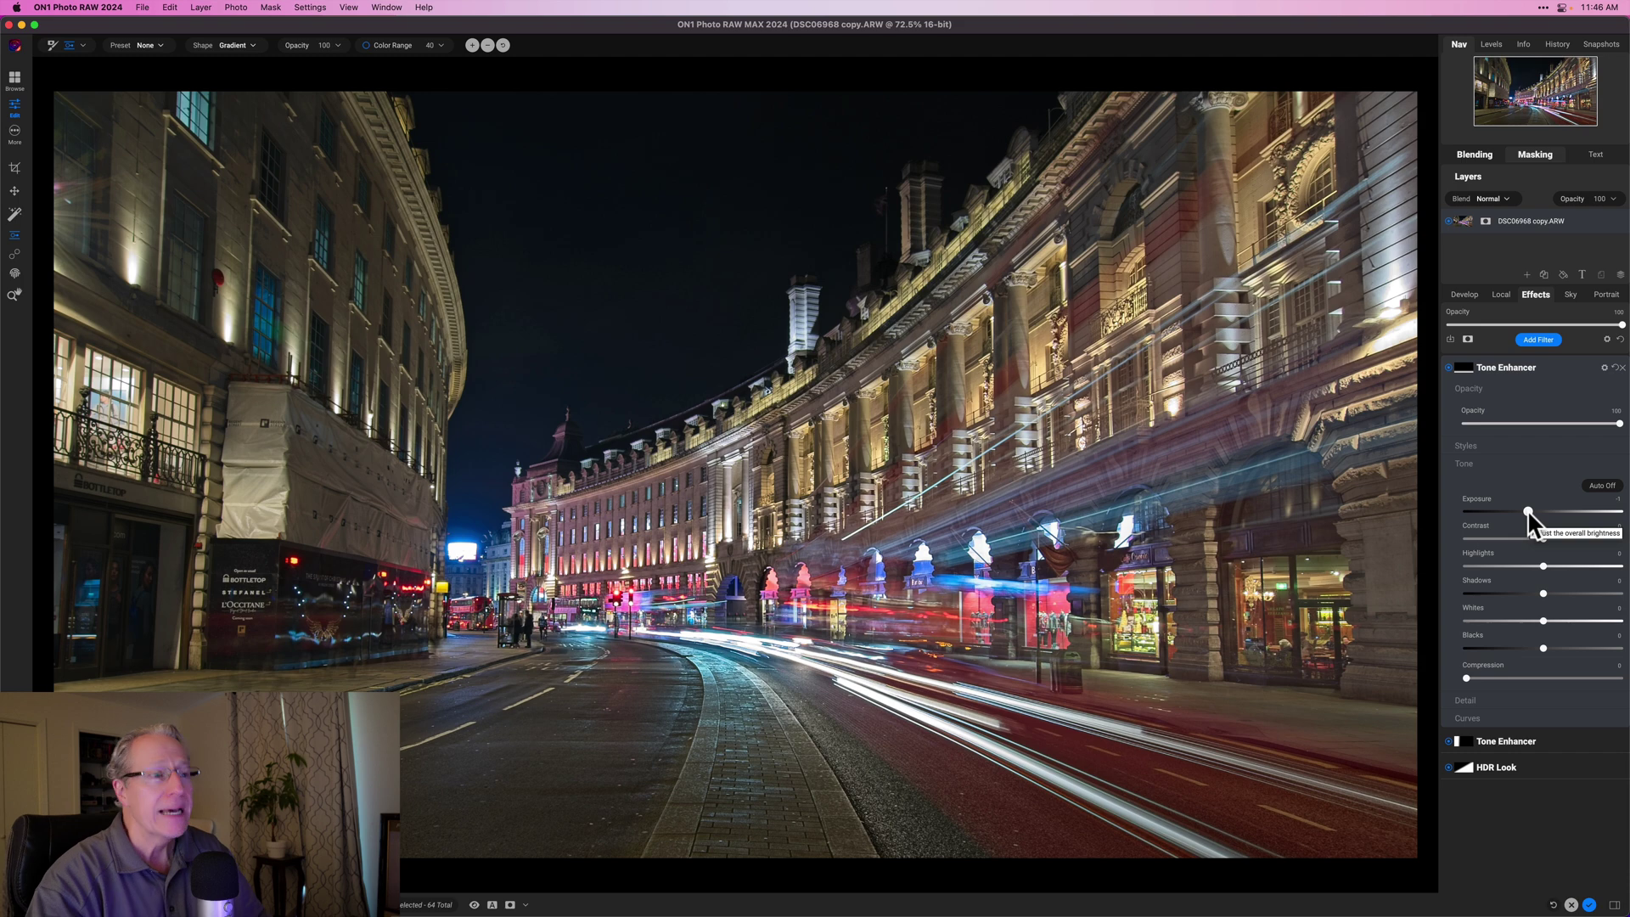
{"action": "left_click", "coordinate": [1541, 340]}
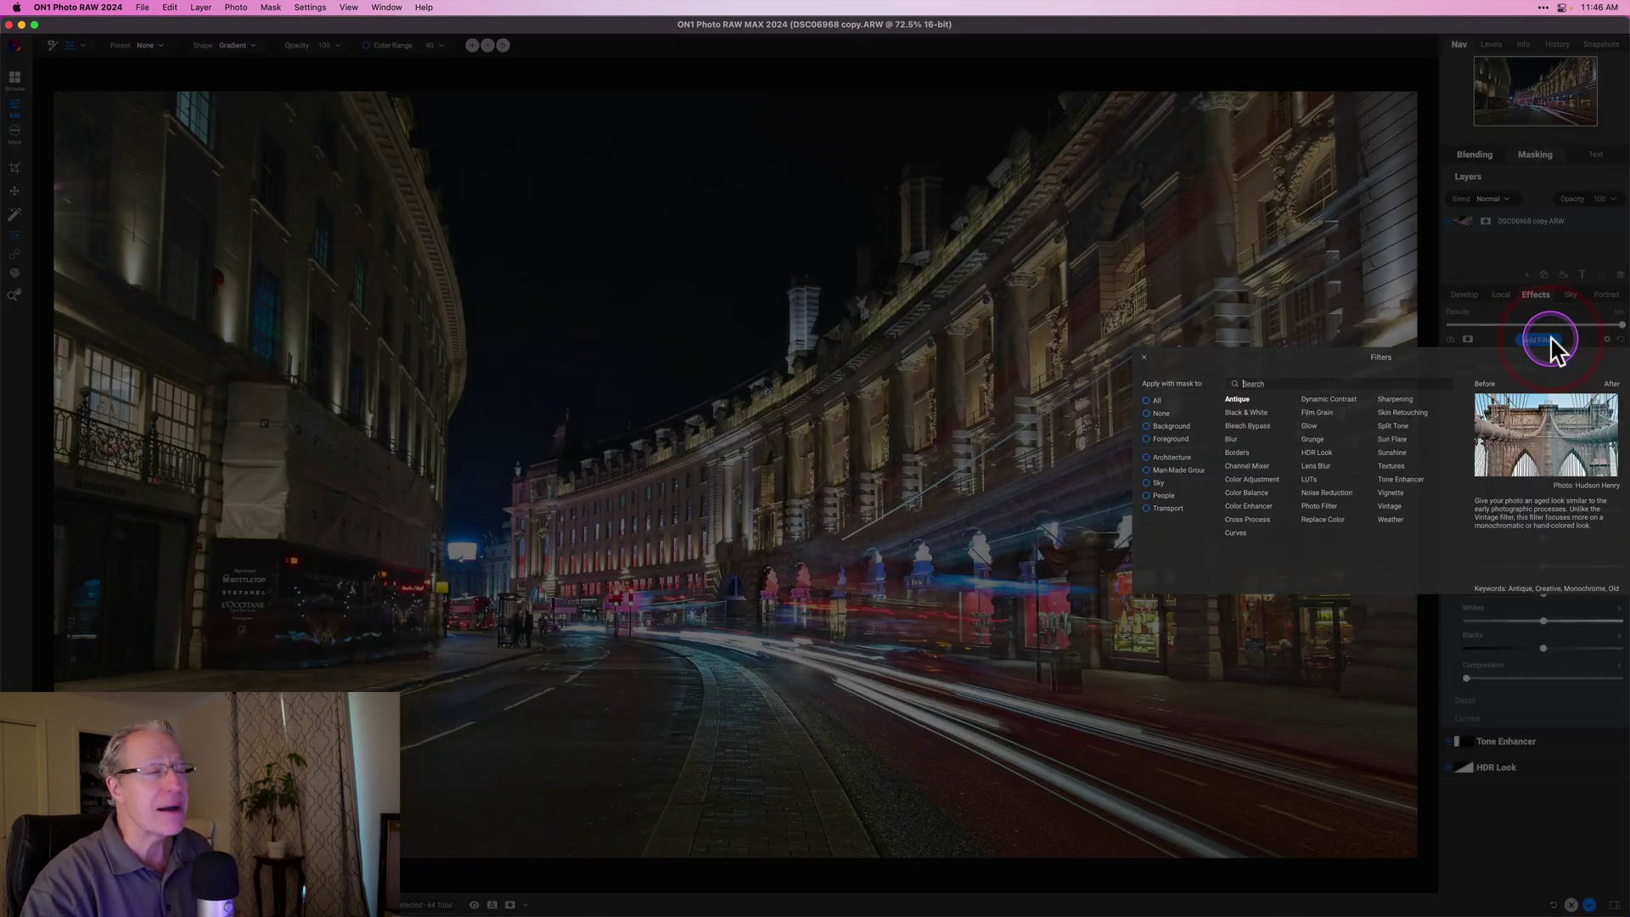
{"action": "left_click", "coordinate": [1420, 480]}
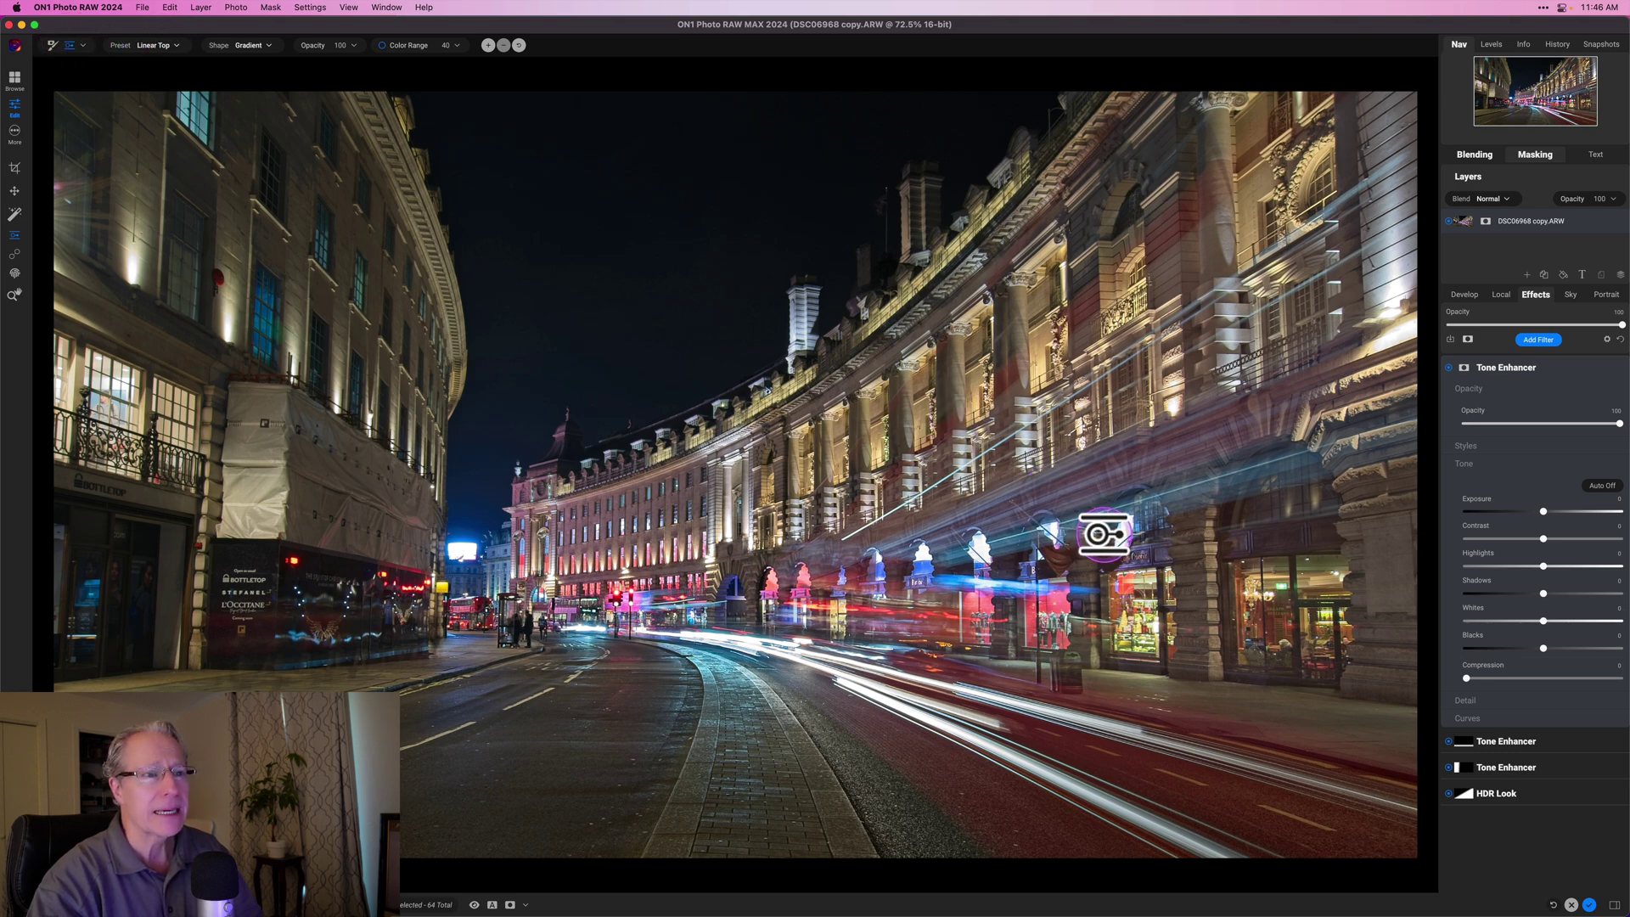
{"action": "left_click", "coordinate": [1104, 534]}
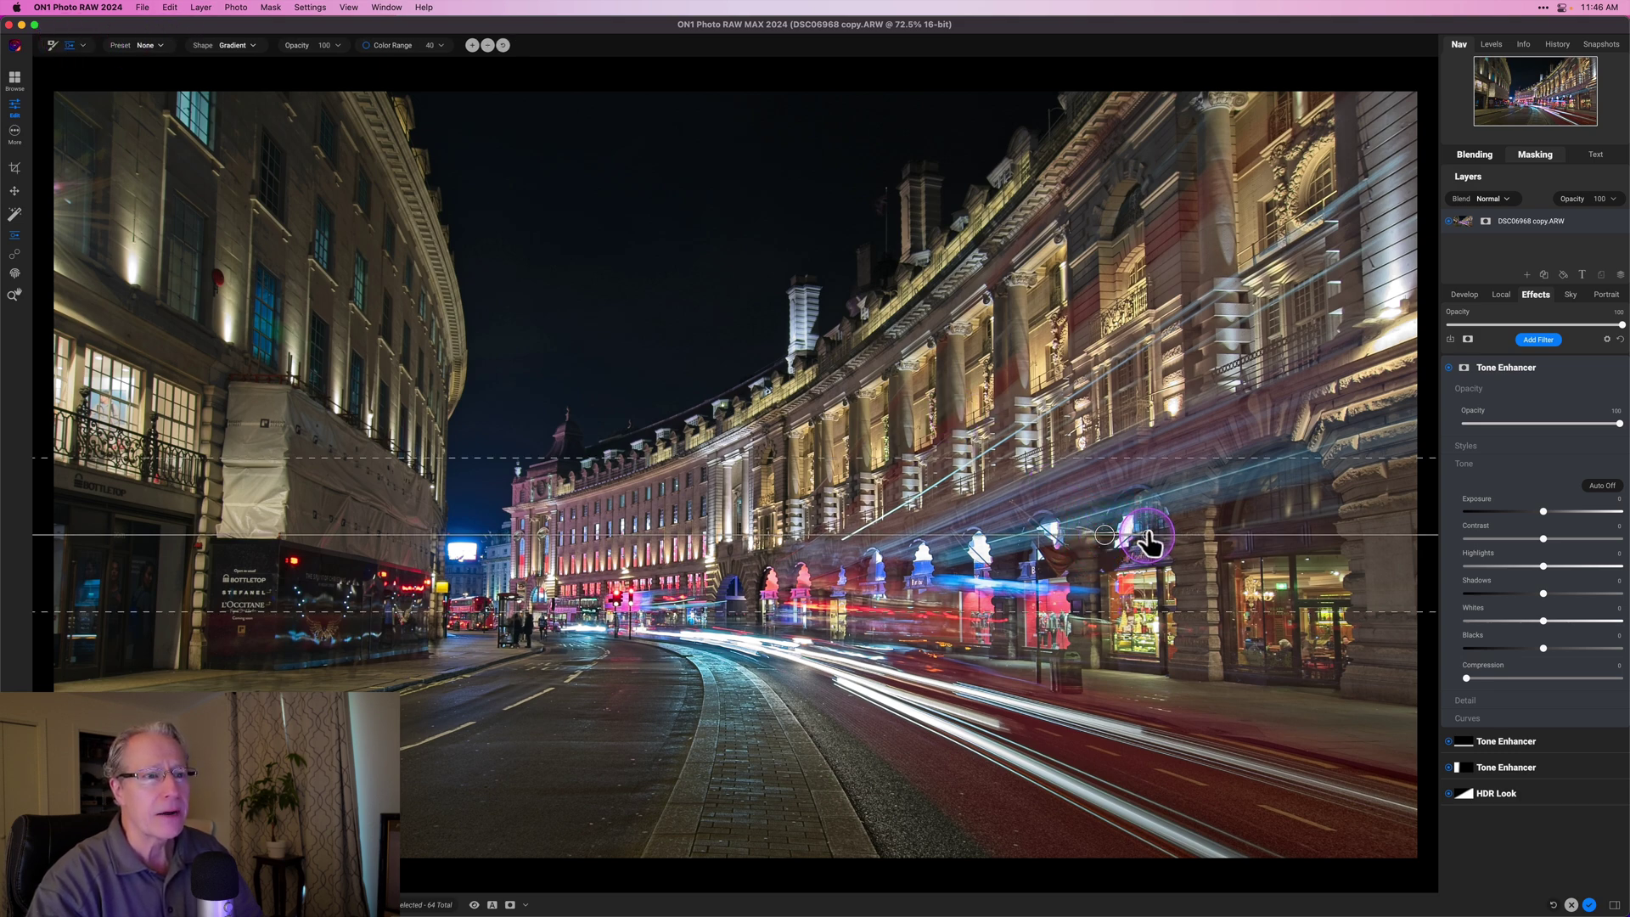
{"action": "left_click_drag", "start_coordinate": [1146, 544], "coordinate": [1107, 582]}
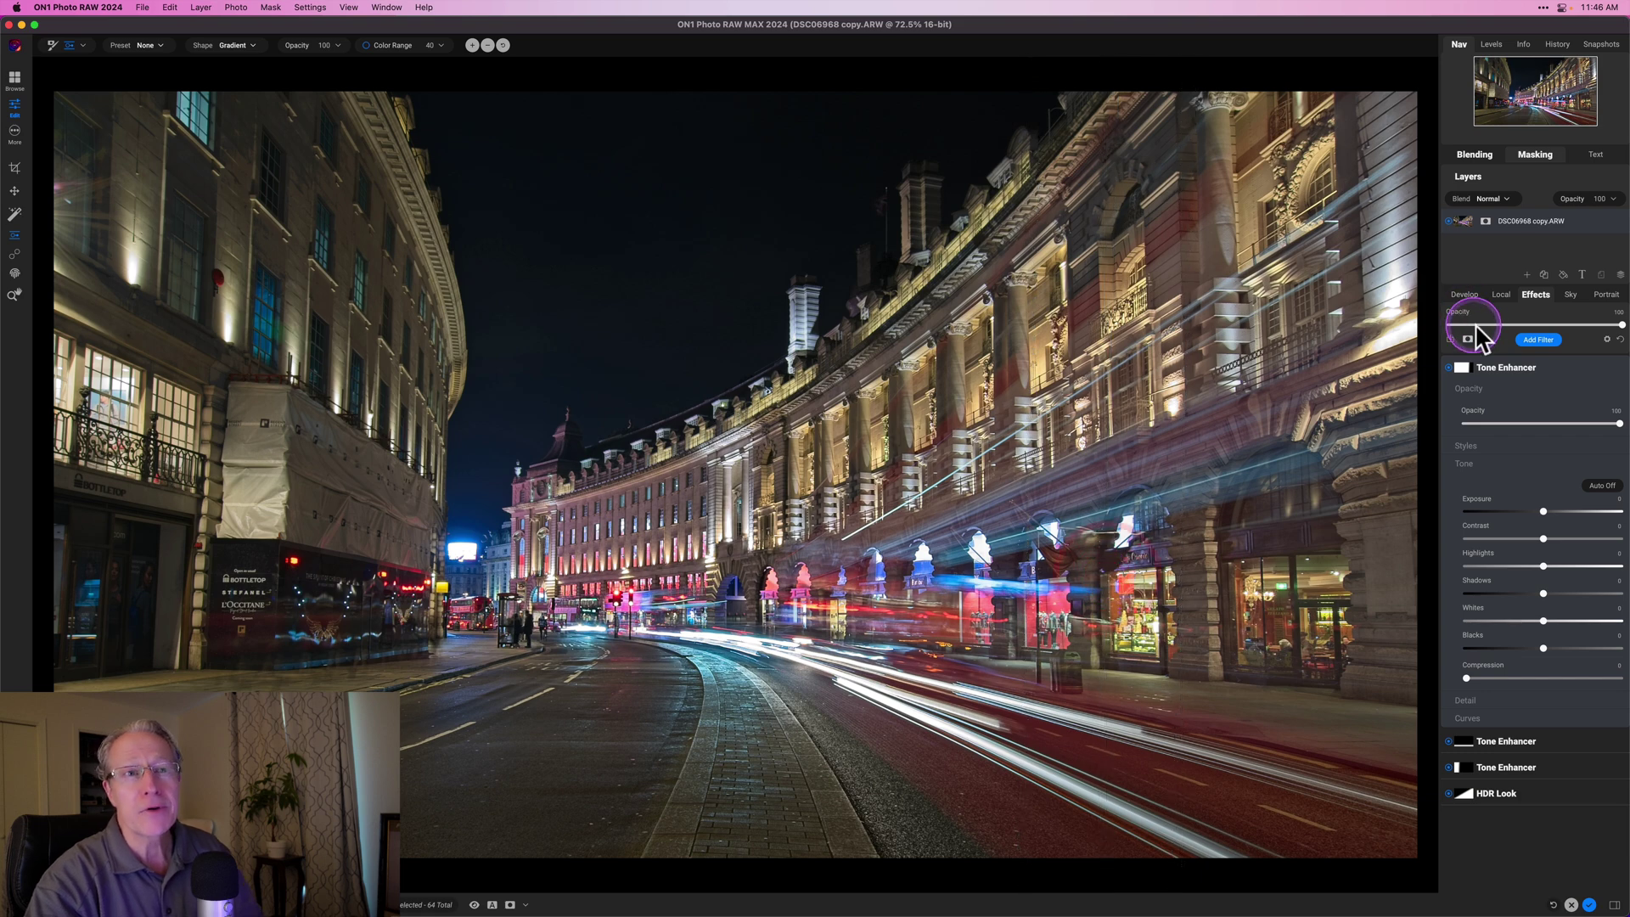
- Invert the third Tone Enhancer's gradient mask in black-and-white mask view so the filter affects only the right-hand building
{"action": "left_click", "coordinate": [1539, 156]}
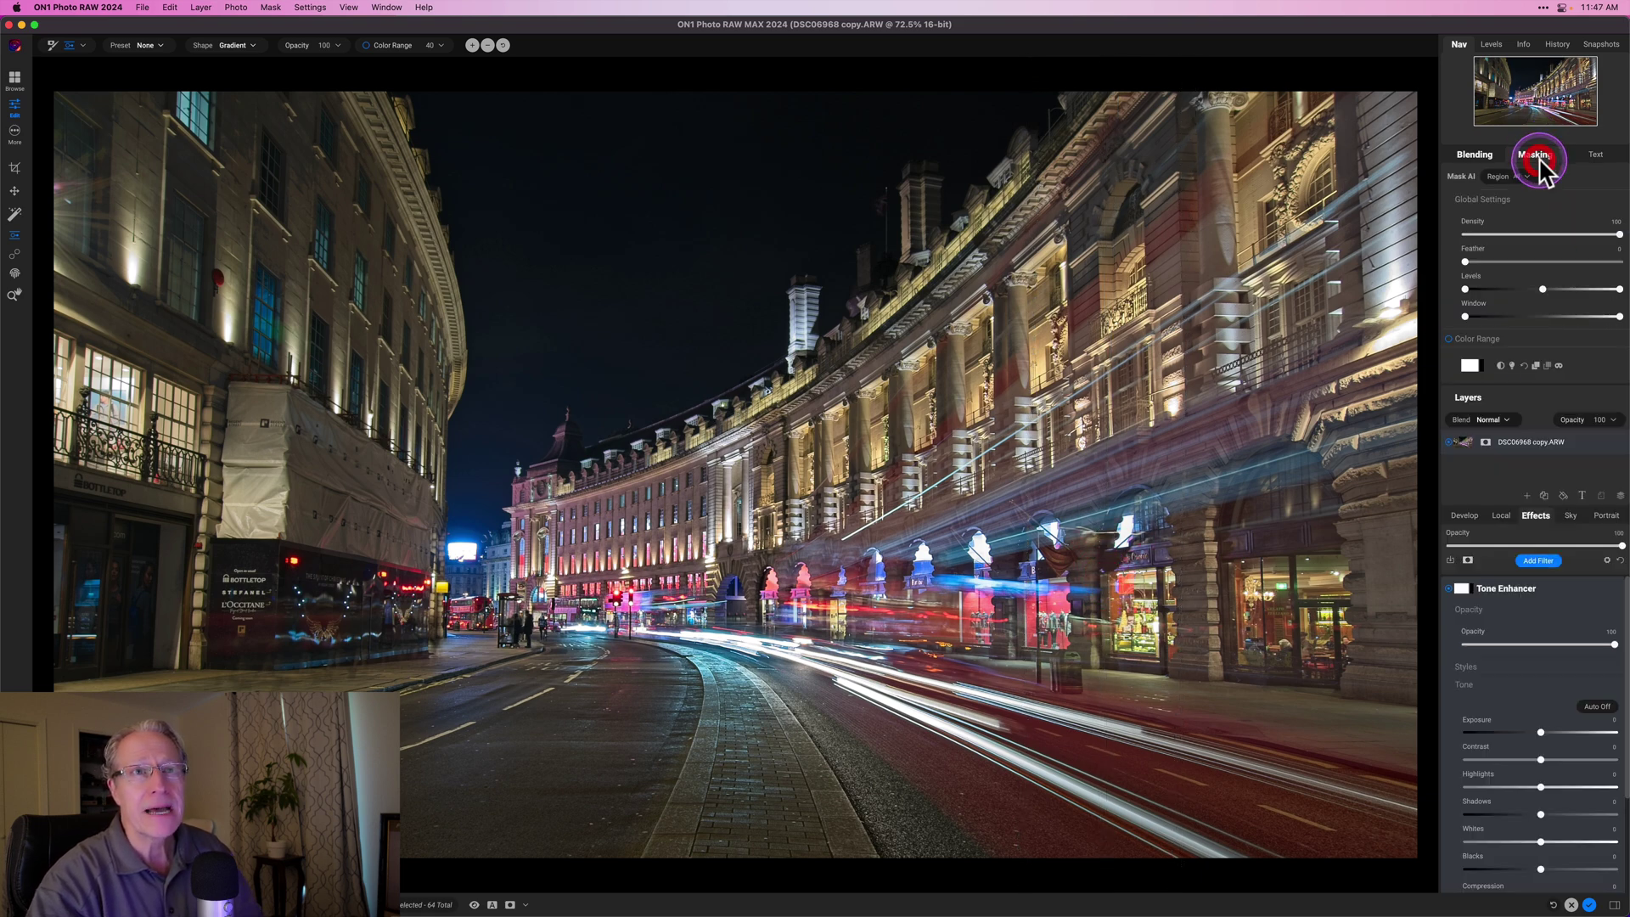
{"action": "left_click", "coordinate": [1560, 365]}
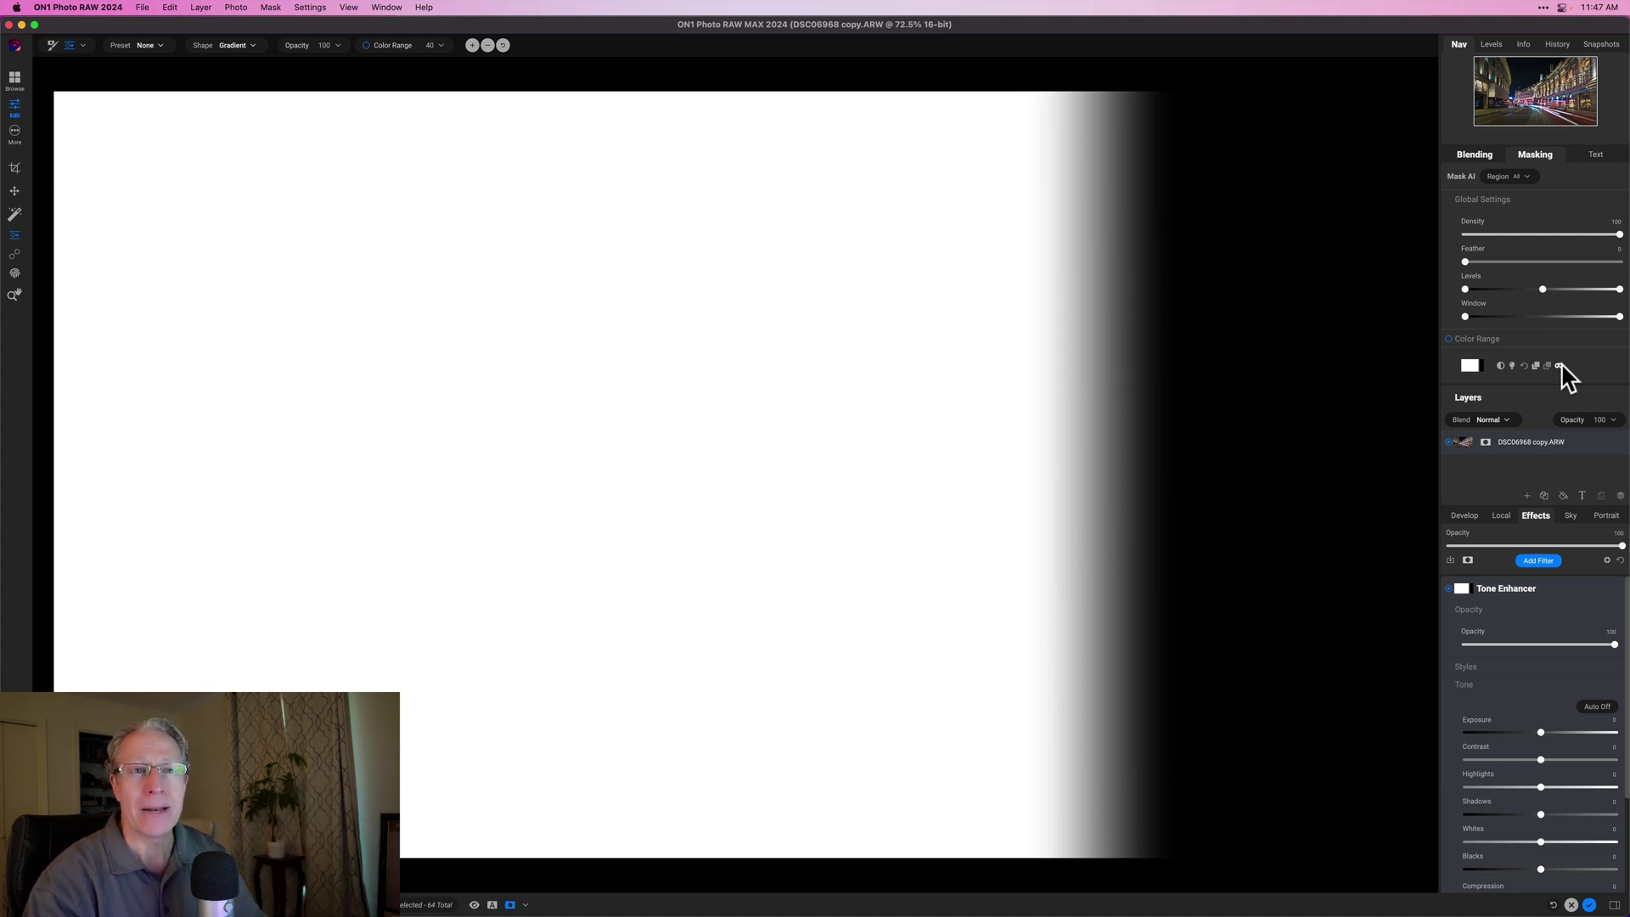
{"action": "left_click", "coordinate": [1506, 367]}
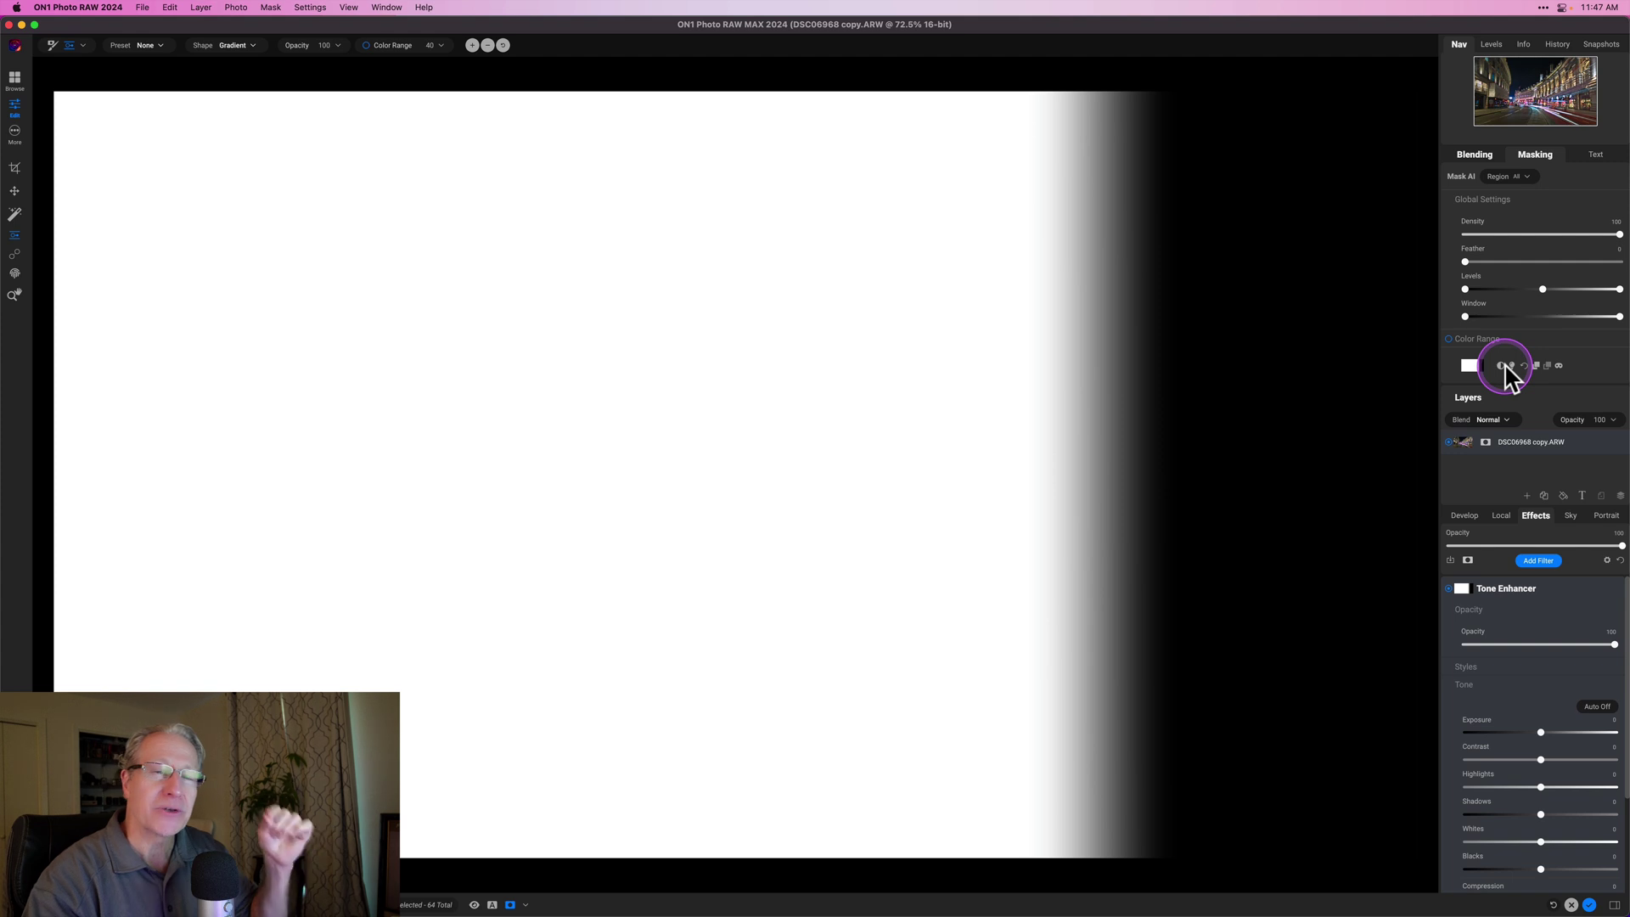
{"action": "left_click", "coordinate": [1500, 364]}
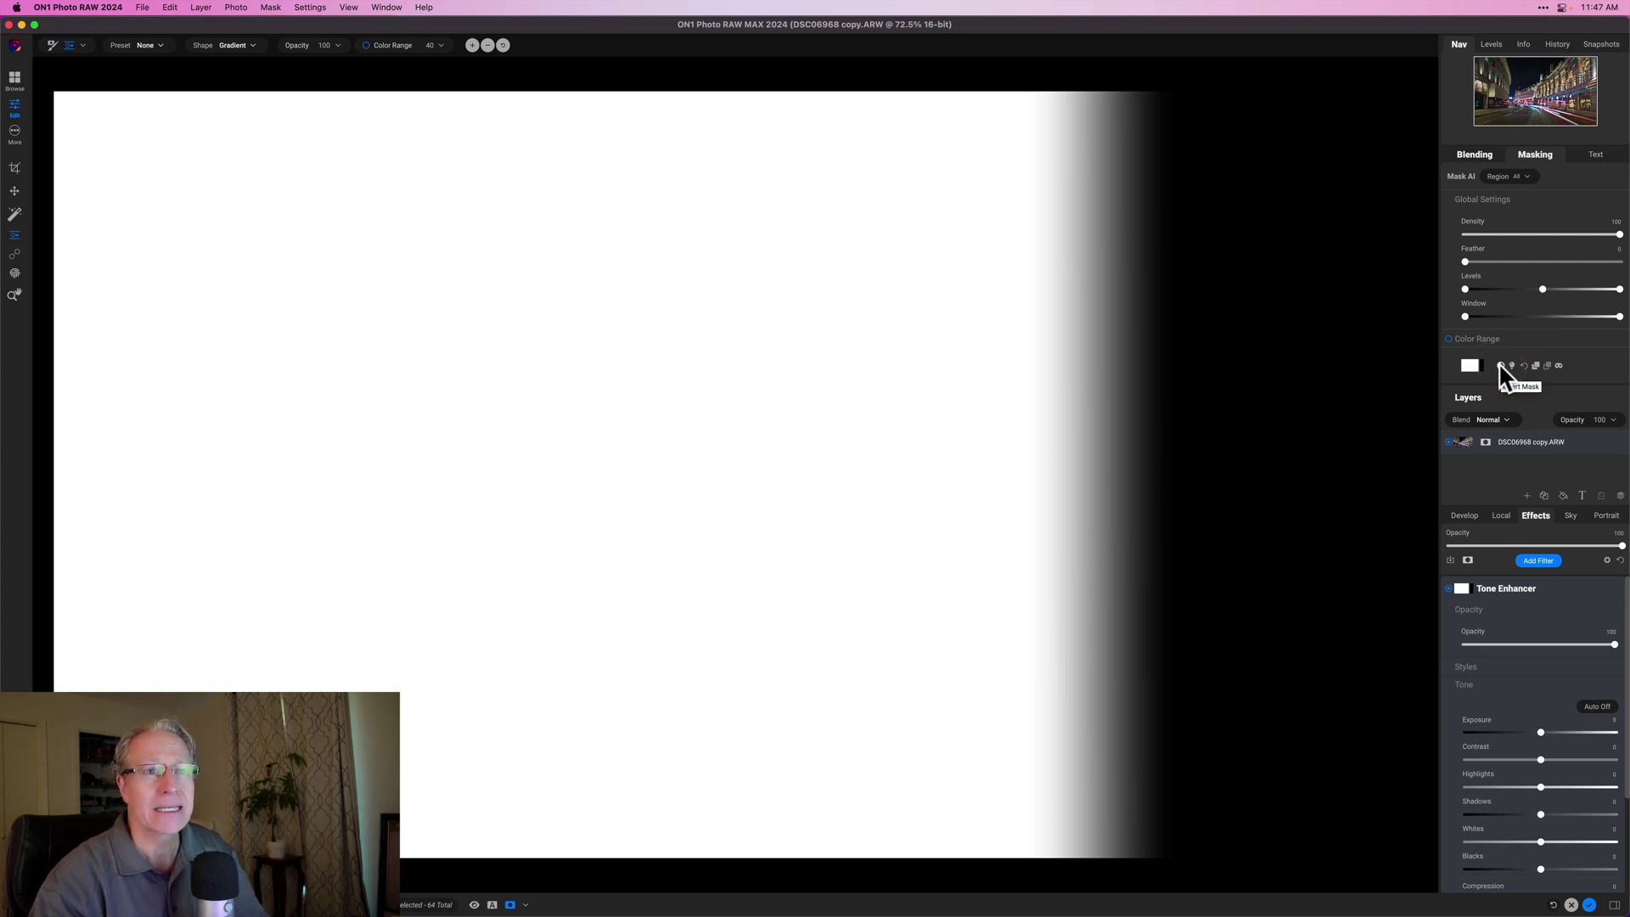
{"action": "left_click", "coordinate": [1500, 365]}
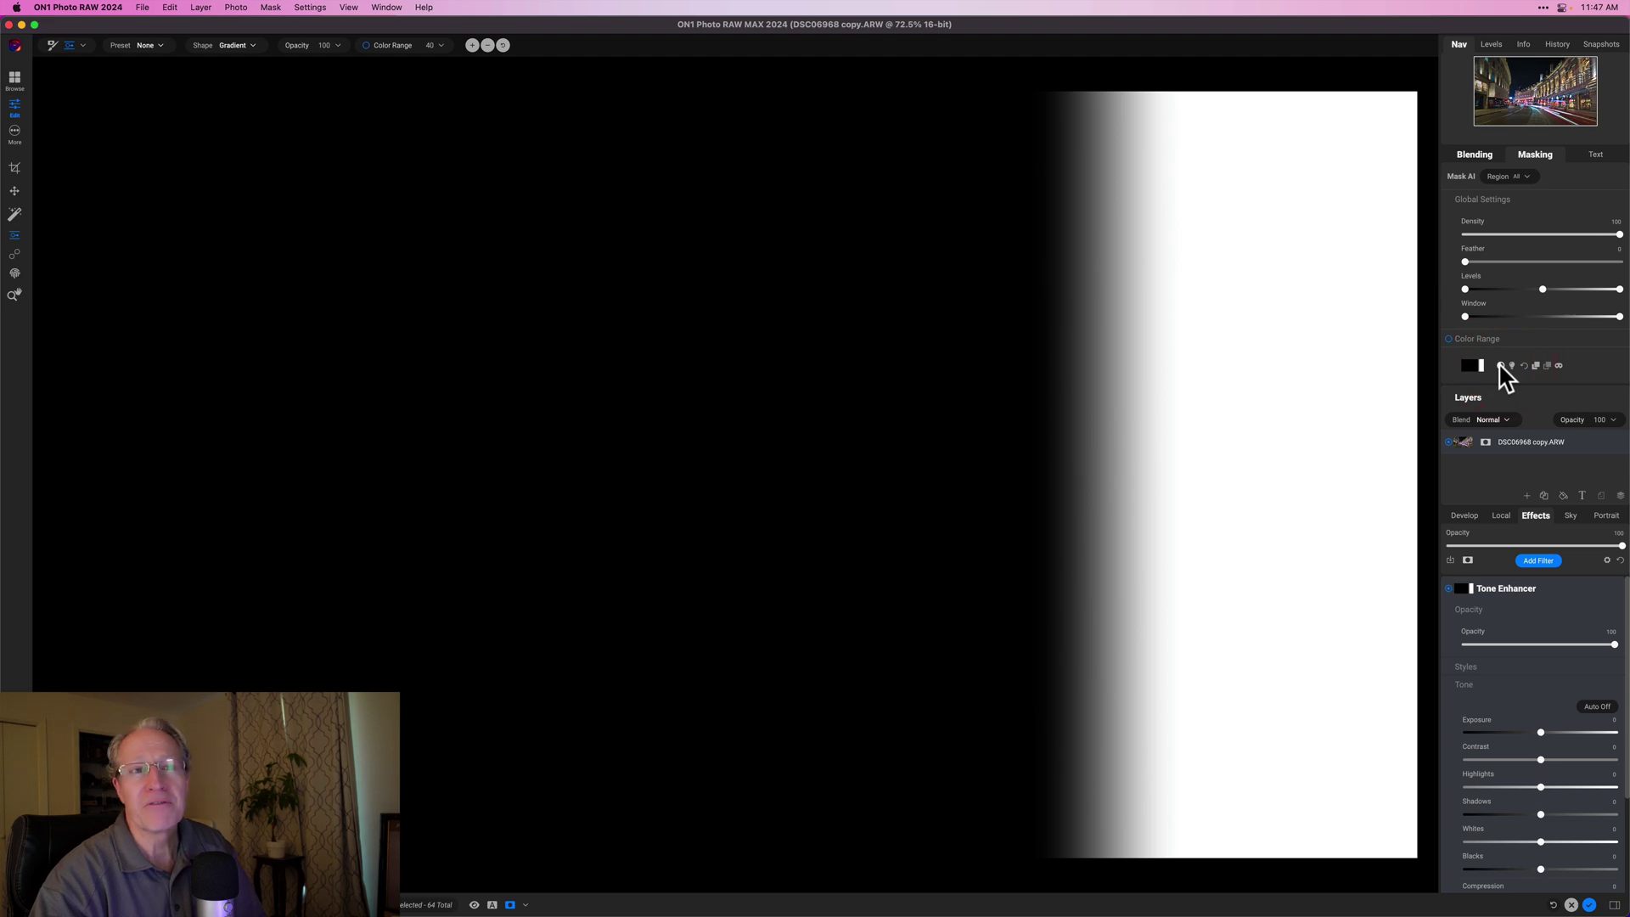
{"action": "left_click", "coordinate": [1558, 365]}
- Widen the gradient's transition and shift it toward the photo's right edge, and check the fade in black-and-white mask view
{"action": "mouse_move", "coordinate": [1062, 594]}
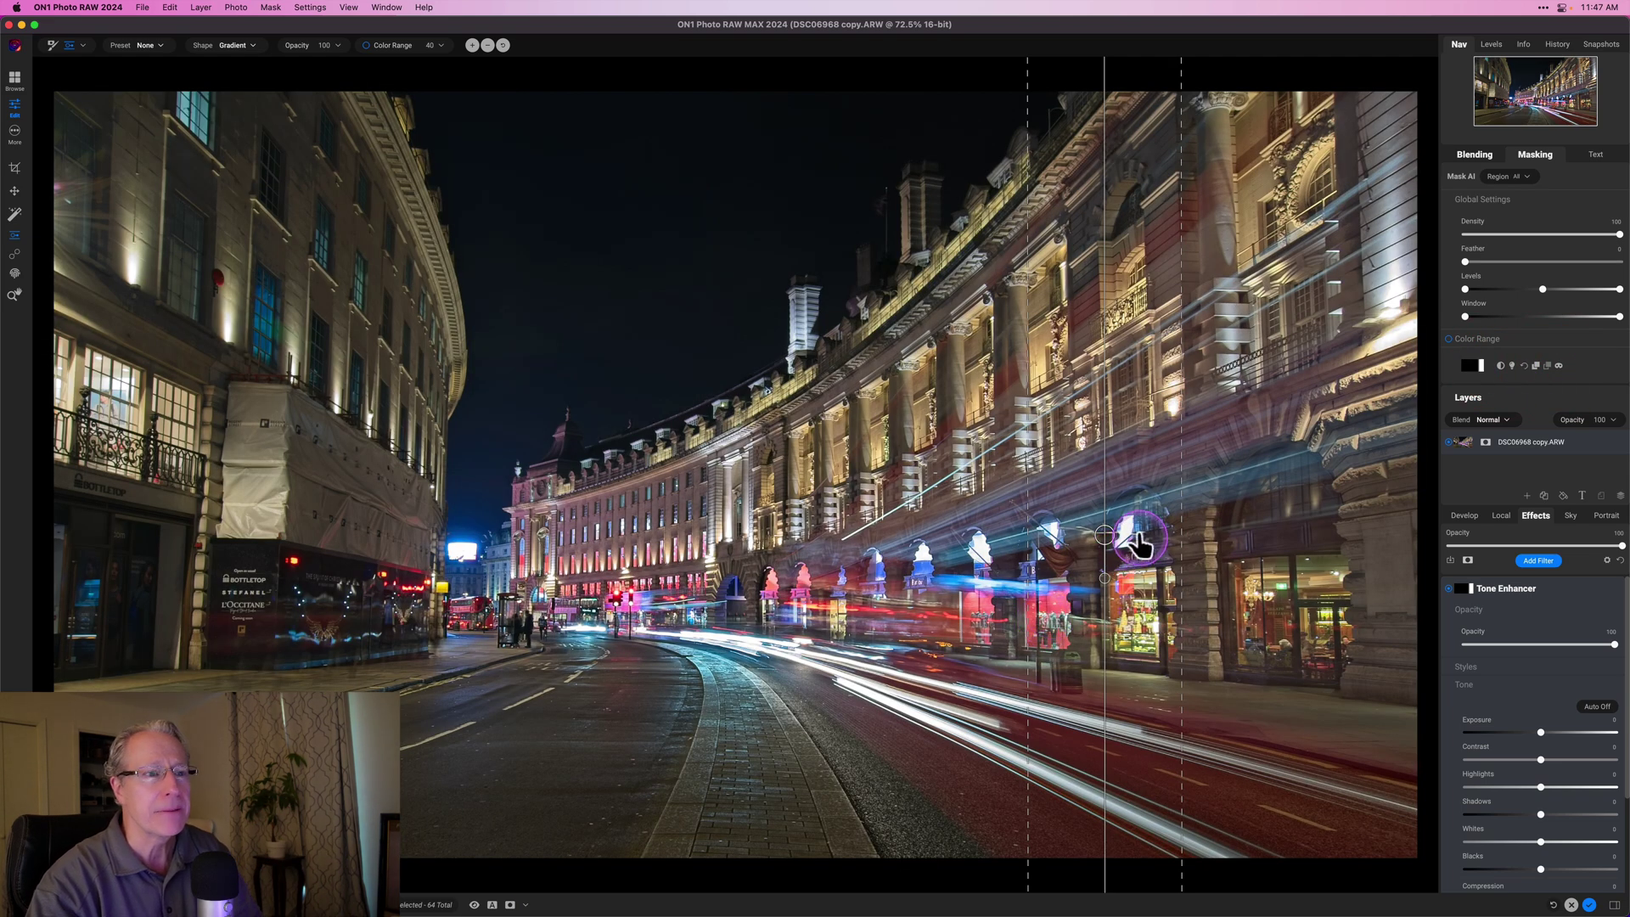
{"action": "left_click_drag", "start_coordinate": [1036, 525], "coordinate": [993, 514]}
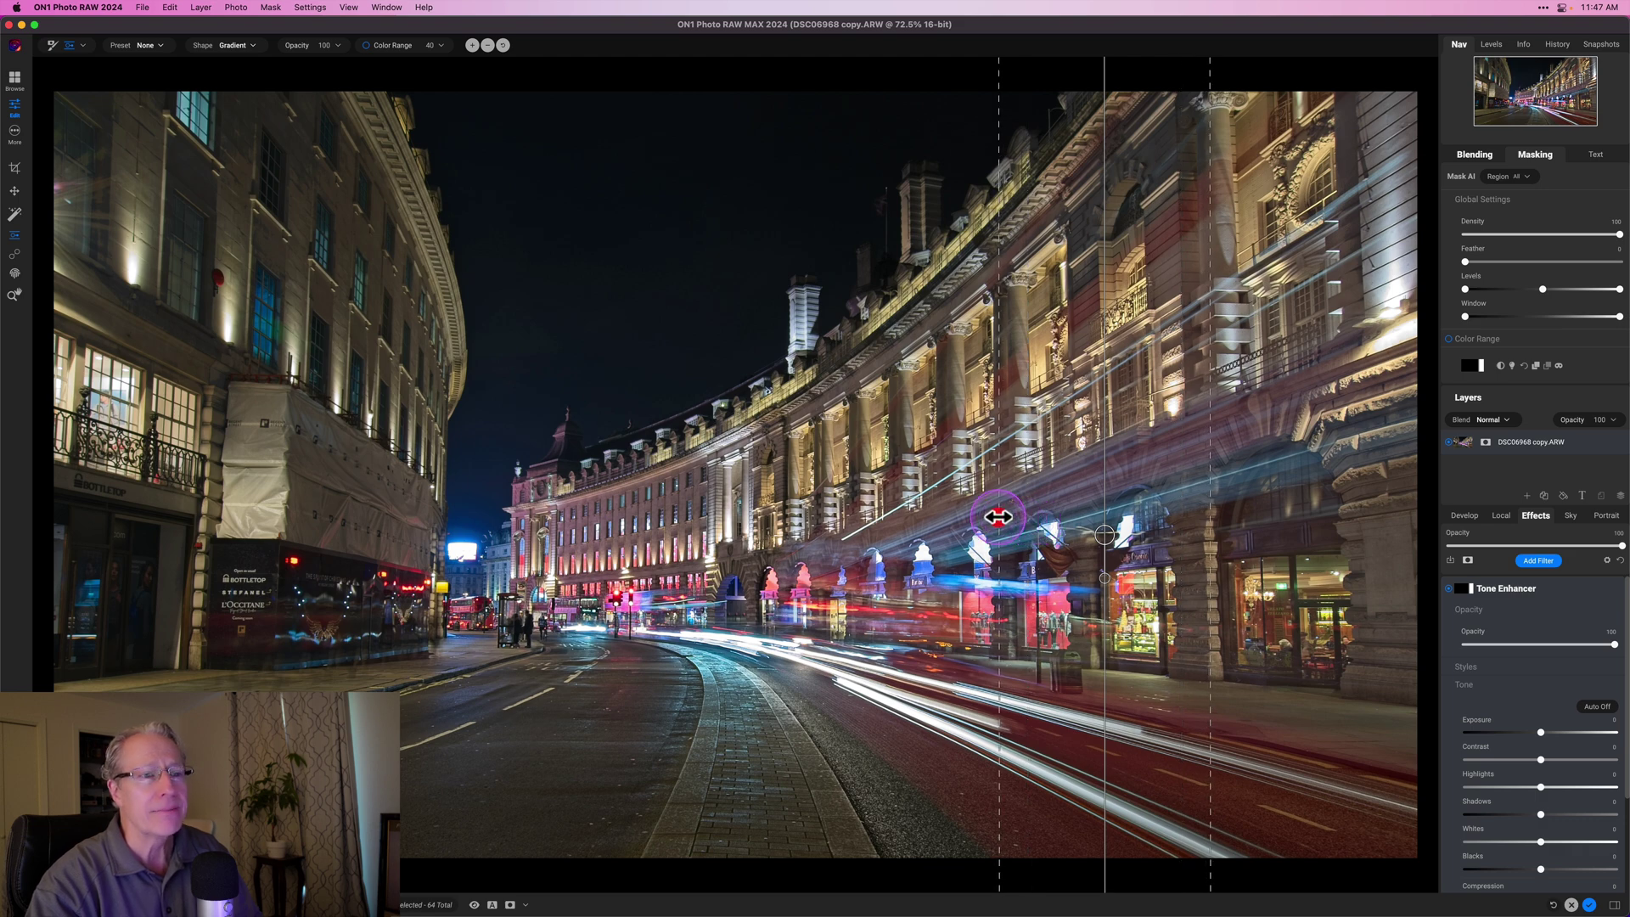
{"action": "left_click", "coordinate": [1105, 536]}
{"action": "left_click_drag", "start_coordinate": [1107, 535], "coordinate": [1165, 535]}
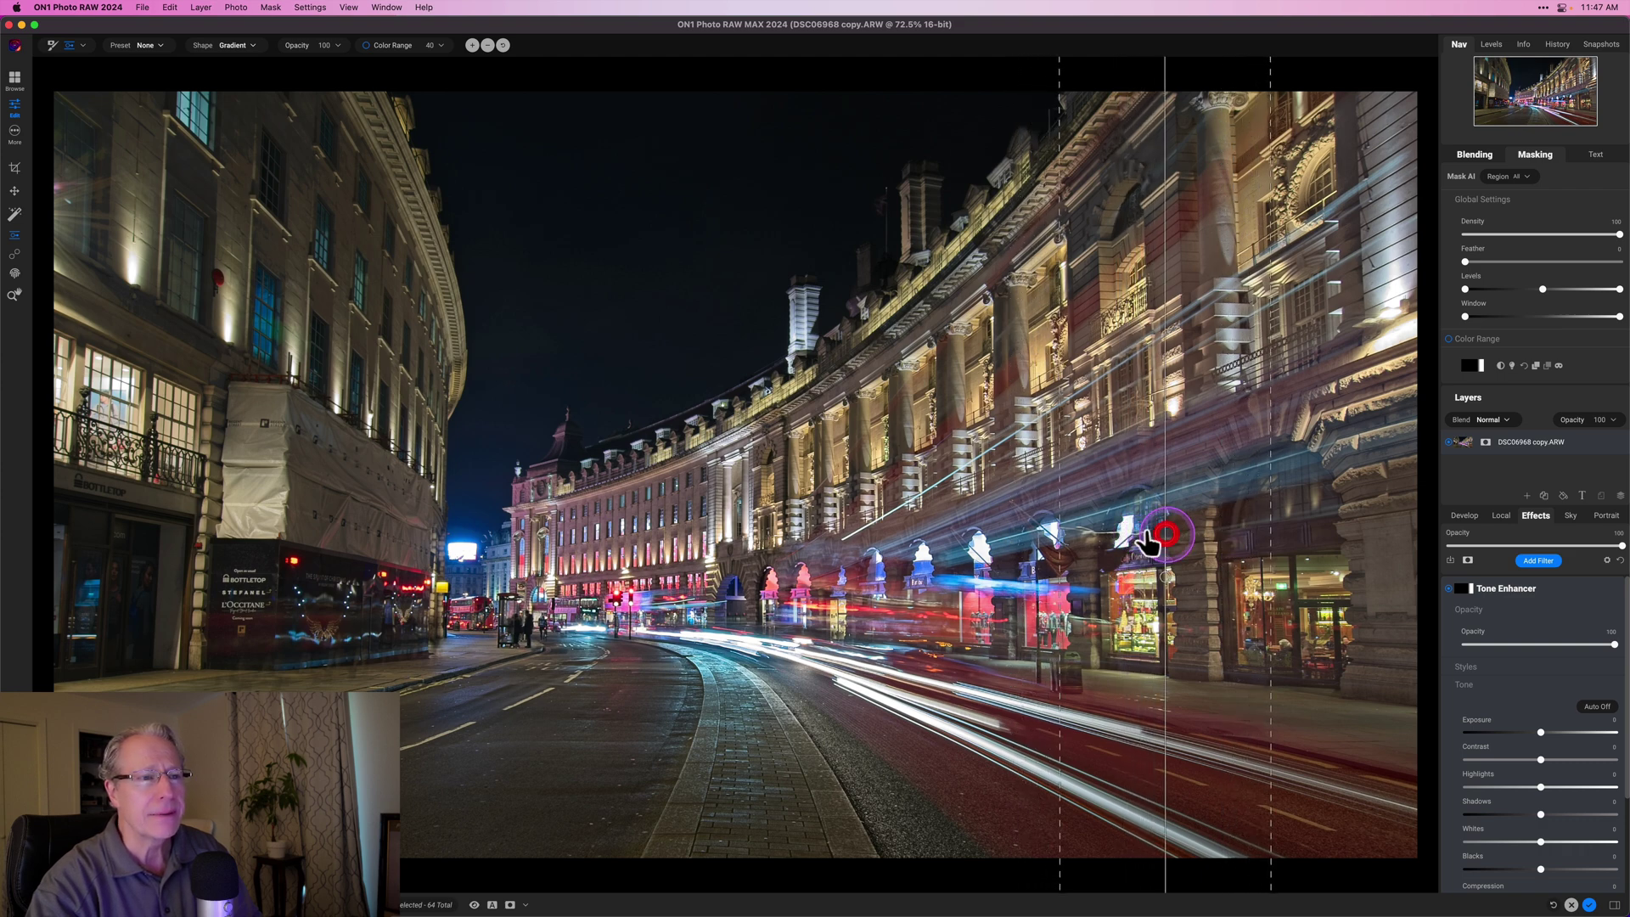
{"action": "left_click", "coordinate": [1060, 535]}
{"action": "left_click_drag", "start_coordinate": [1060, 535], "coordinate": [1044, 530]}
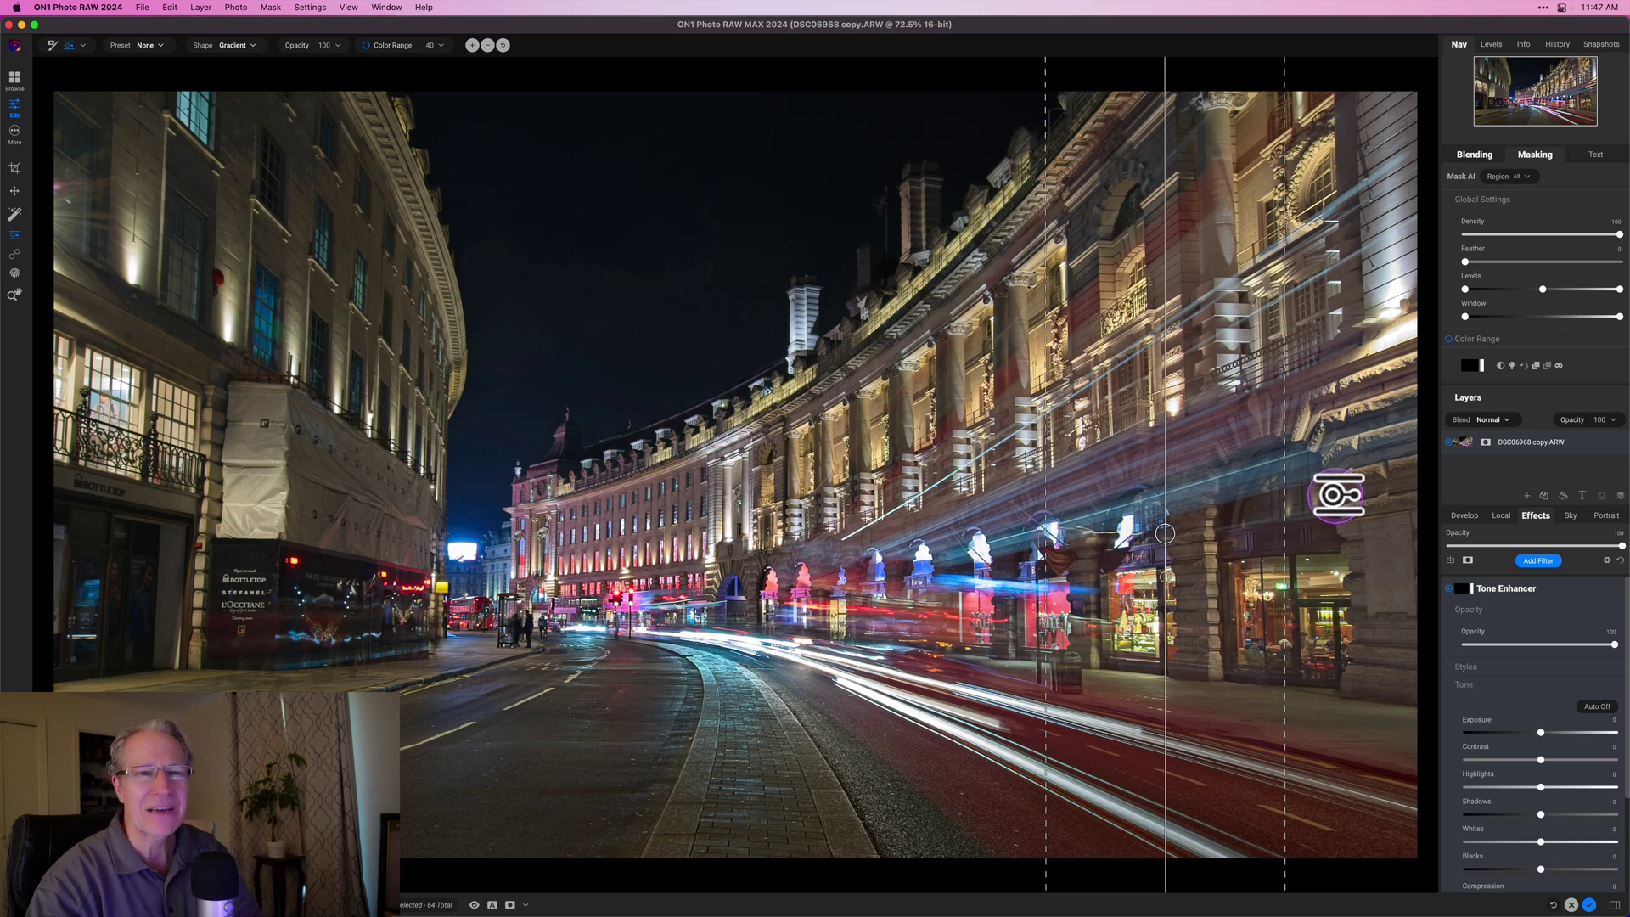
{"action": "left_click", "coordinate": [1560, 366]}
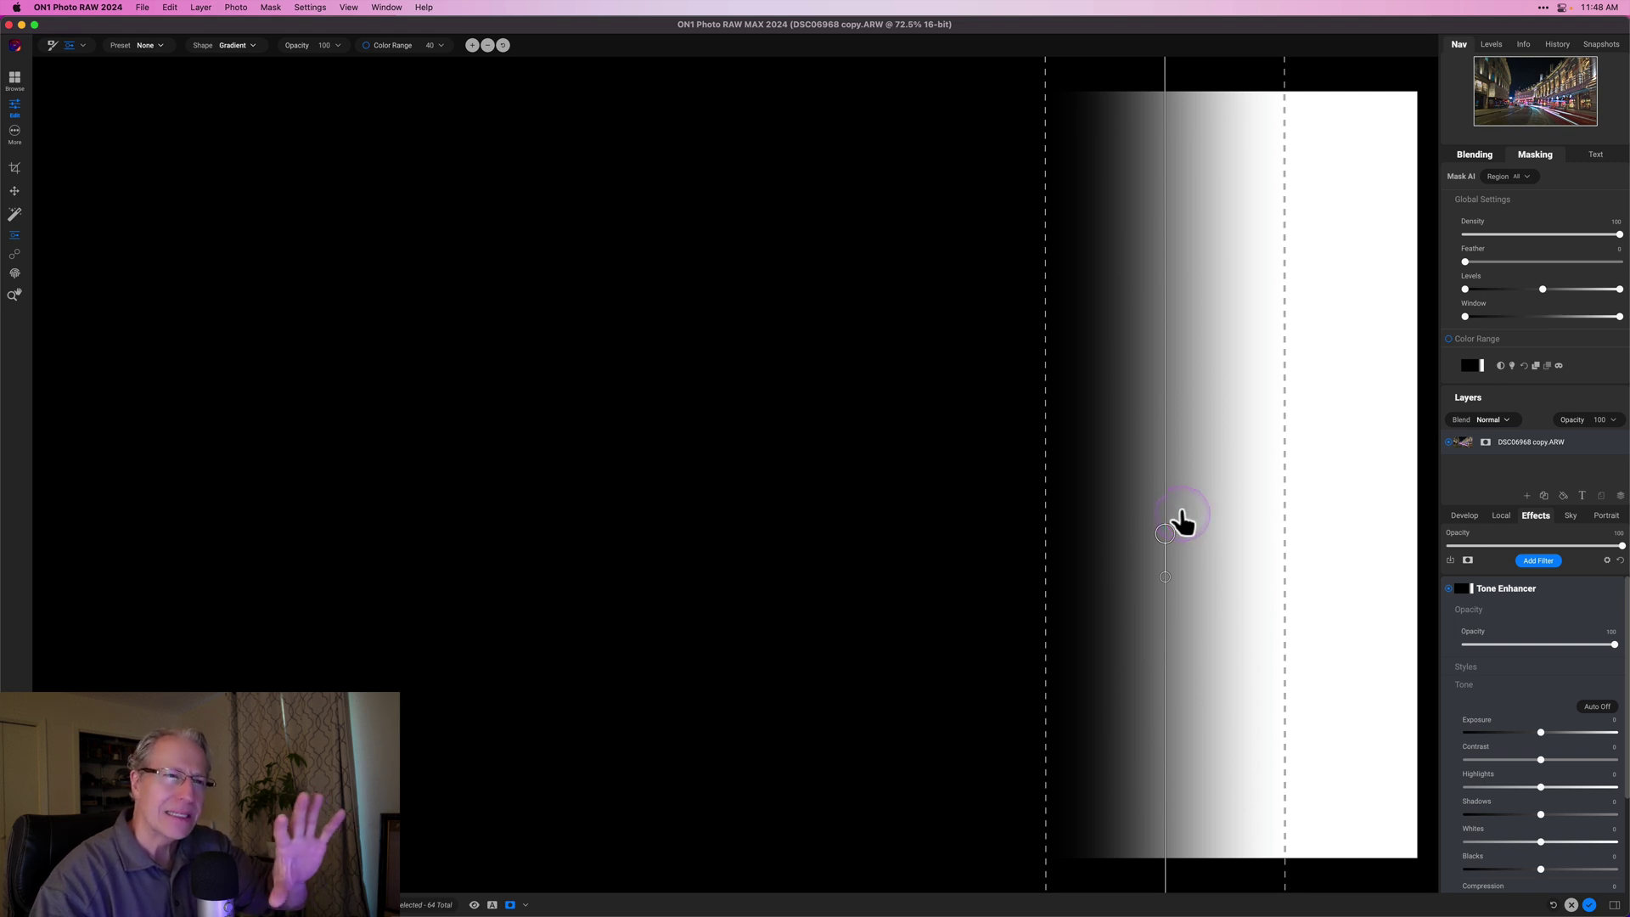
{"action": "left_click_drag", "start_coordinate": [1172, 520], "coordinate": [1101, 519]}
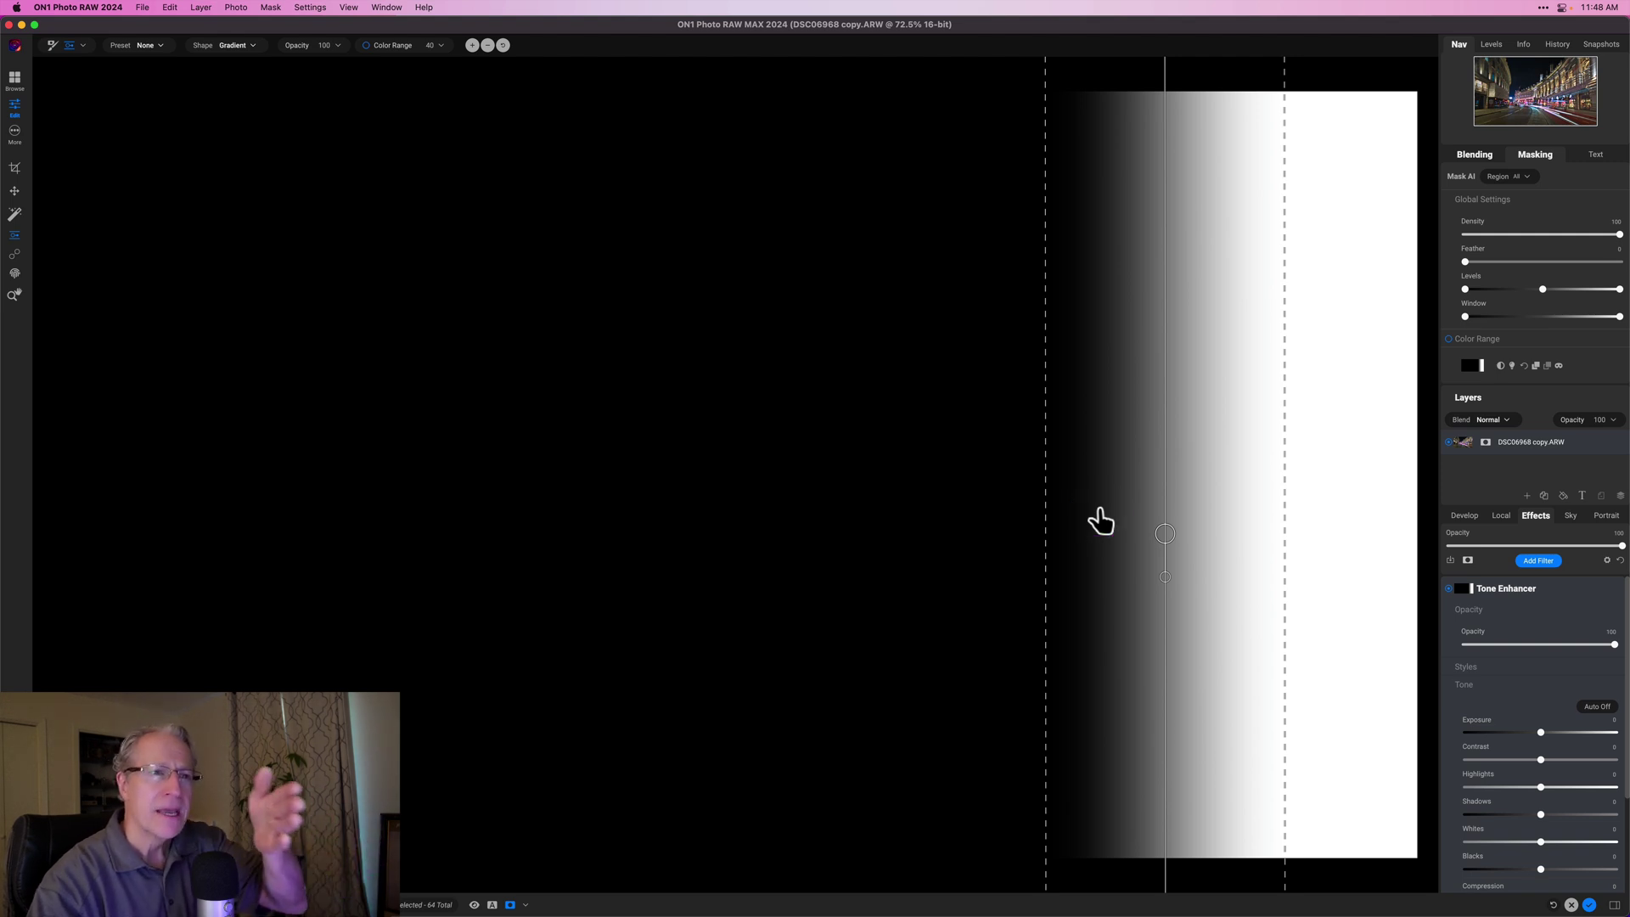
{"action": "mouse_move", "coordinate": [1222, 496]}
{"action": "left_mouse_down"}
{"action": "mouse_move", "coordinate": [1248, 484]}
{"action": "mouse_move", "coordinate": [1099, 470]}
{"action": "mouse_move", "coordinate": [1274, 461]}
{"action": "left_mouse_up"}
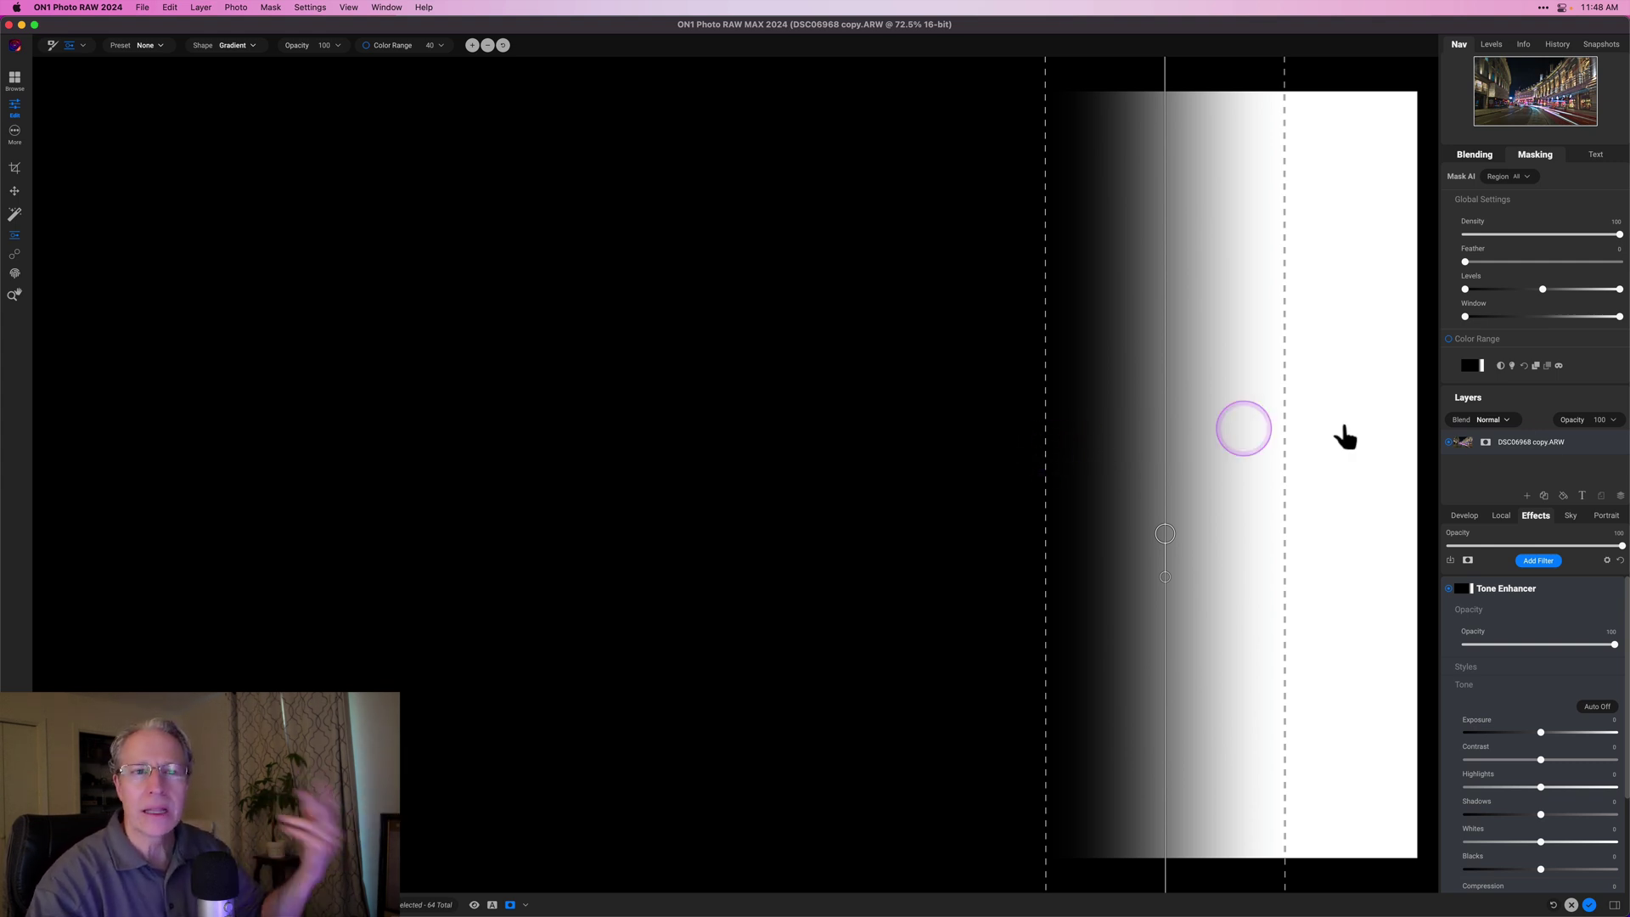
{"action": "left_click", "coordinate": [1560, 365]}
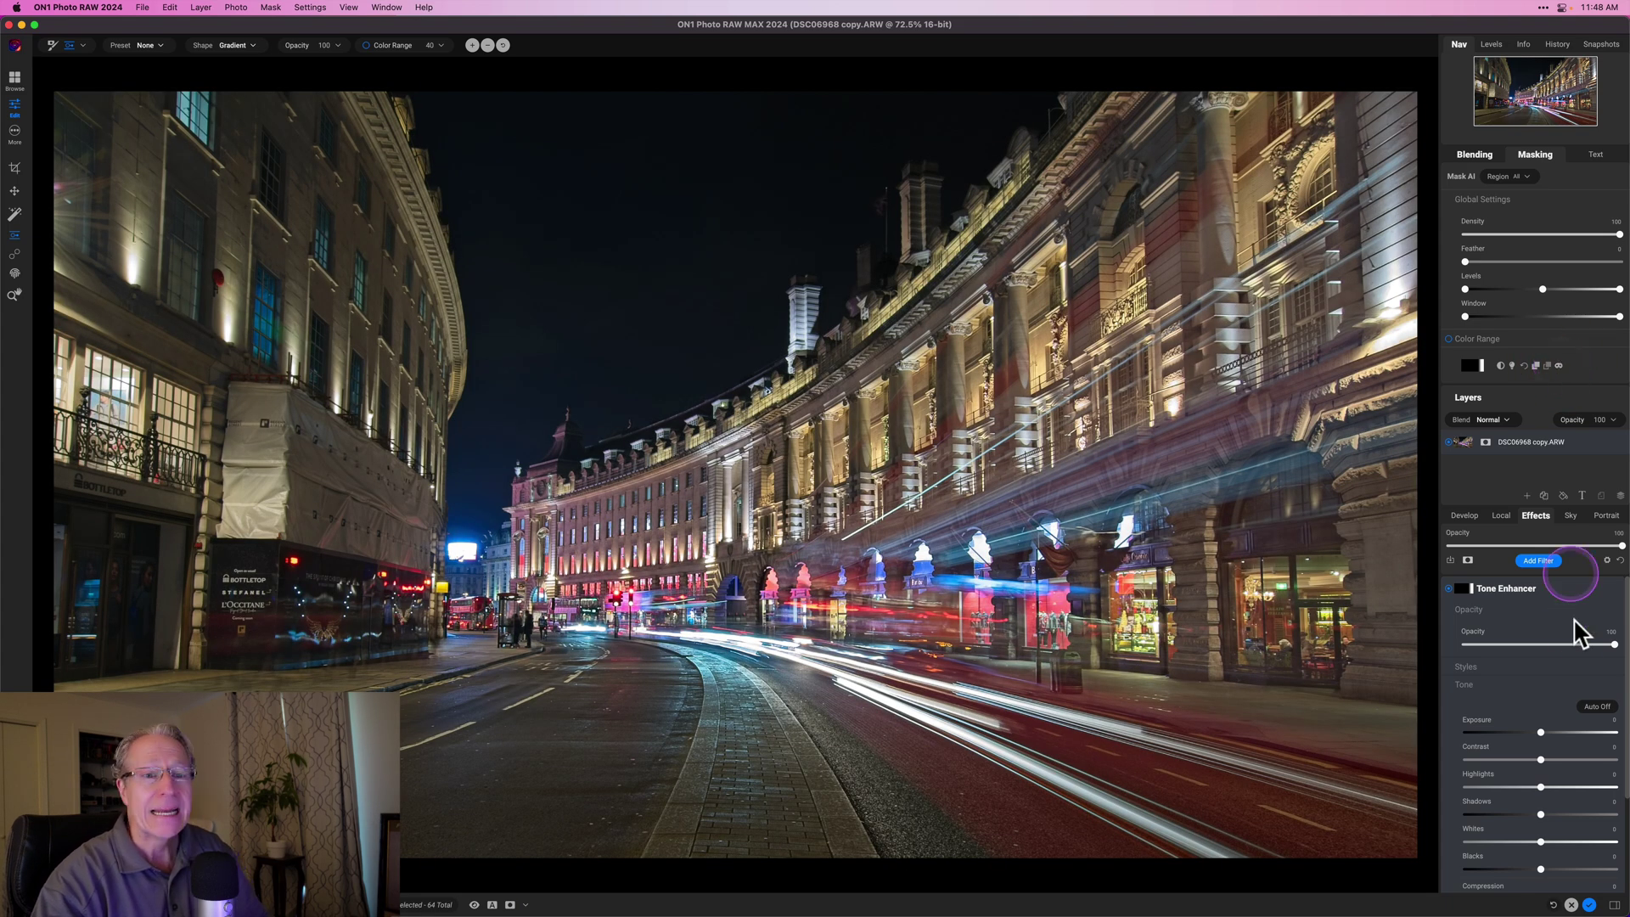
- Darken the right-hand building by setting the third Tone Enhancer's Exposure to about -0.4
{"action": "left_click", "coordinate": [1536, 154]}
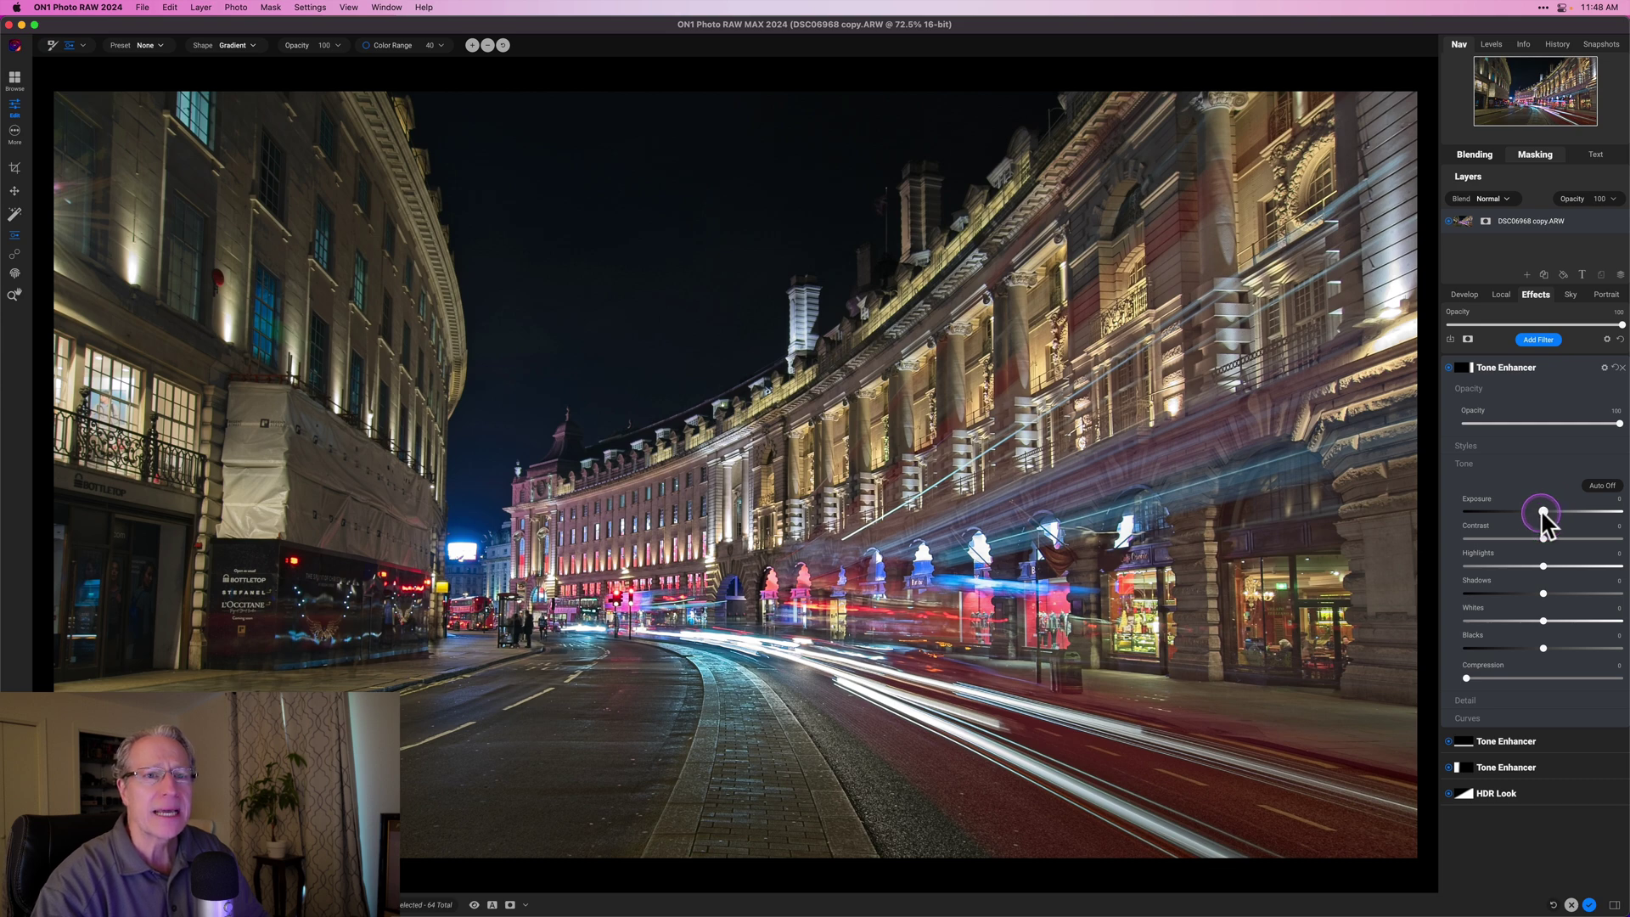
{"action": "left_click_drag", "start_coordinate": [1536, 514], "coordinate": [1526, 515]}
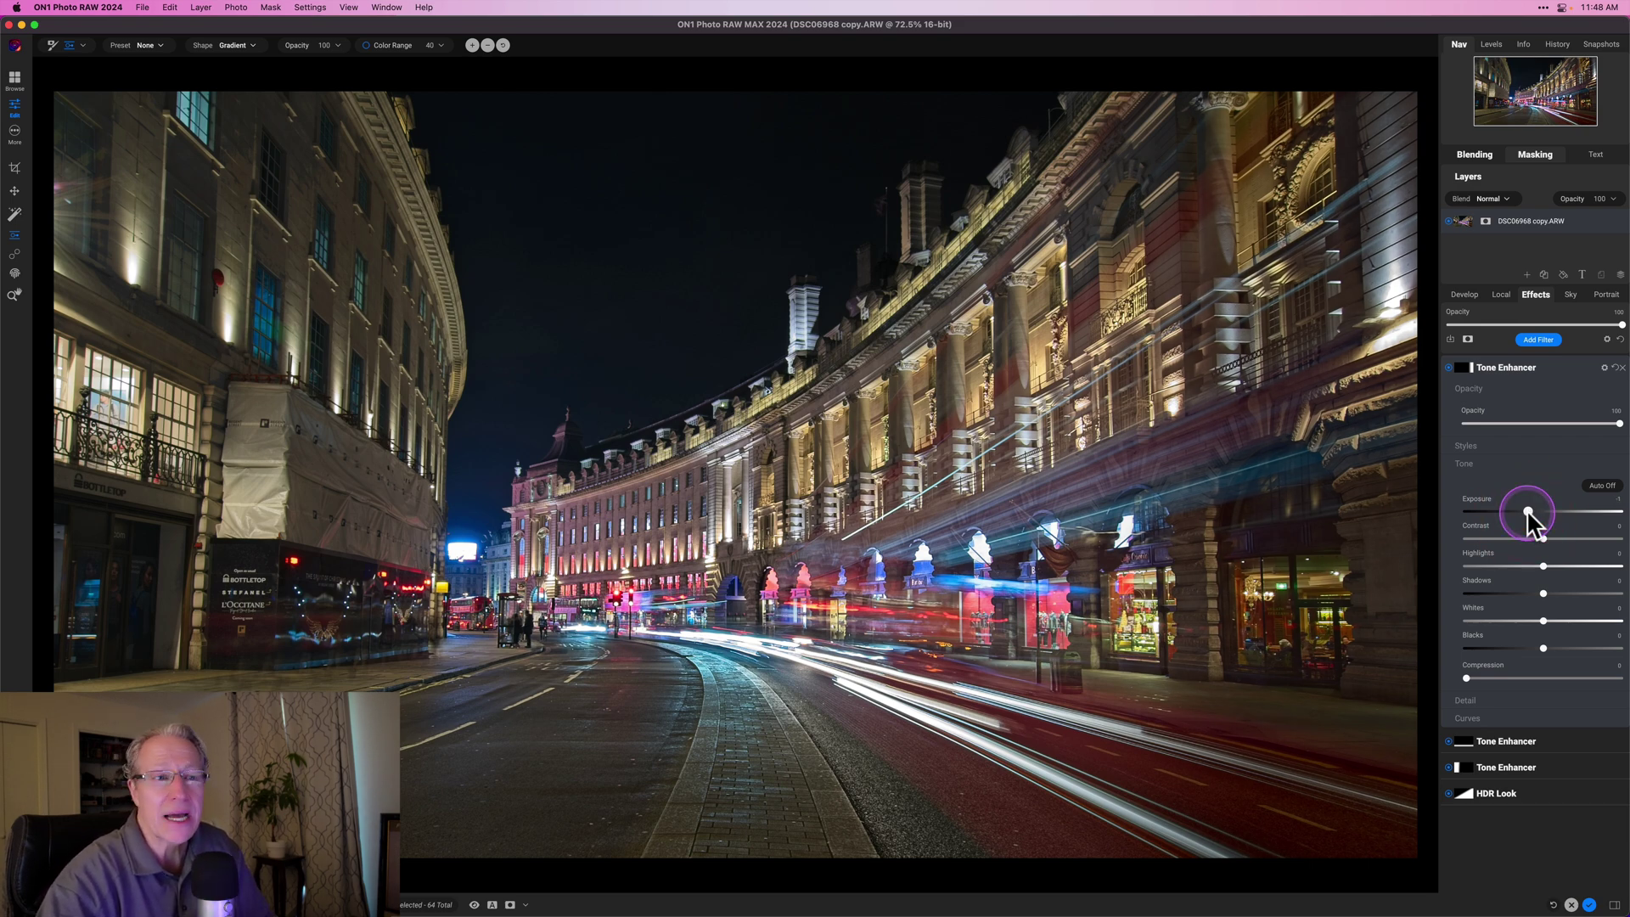
{"action": "left_click_drag", "start_coordinate": [1527, 511], "coordinate": [1527, 511]}
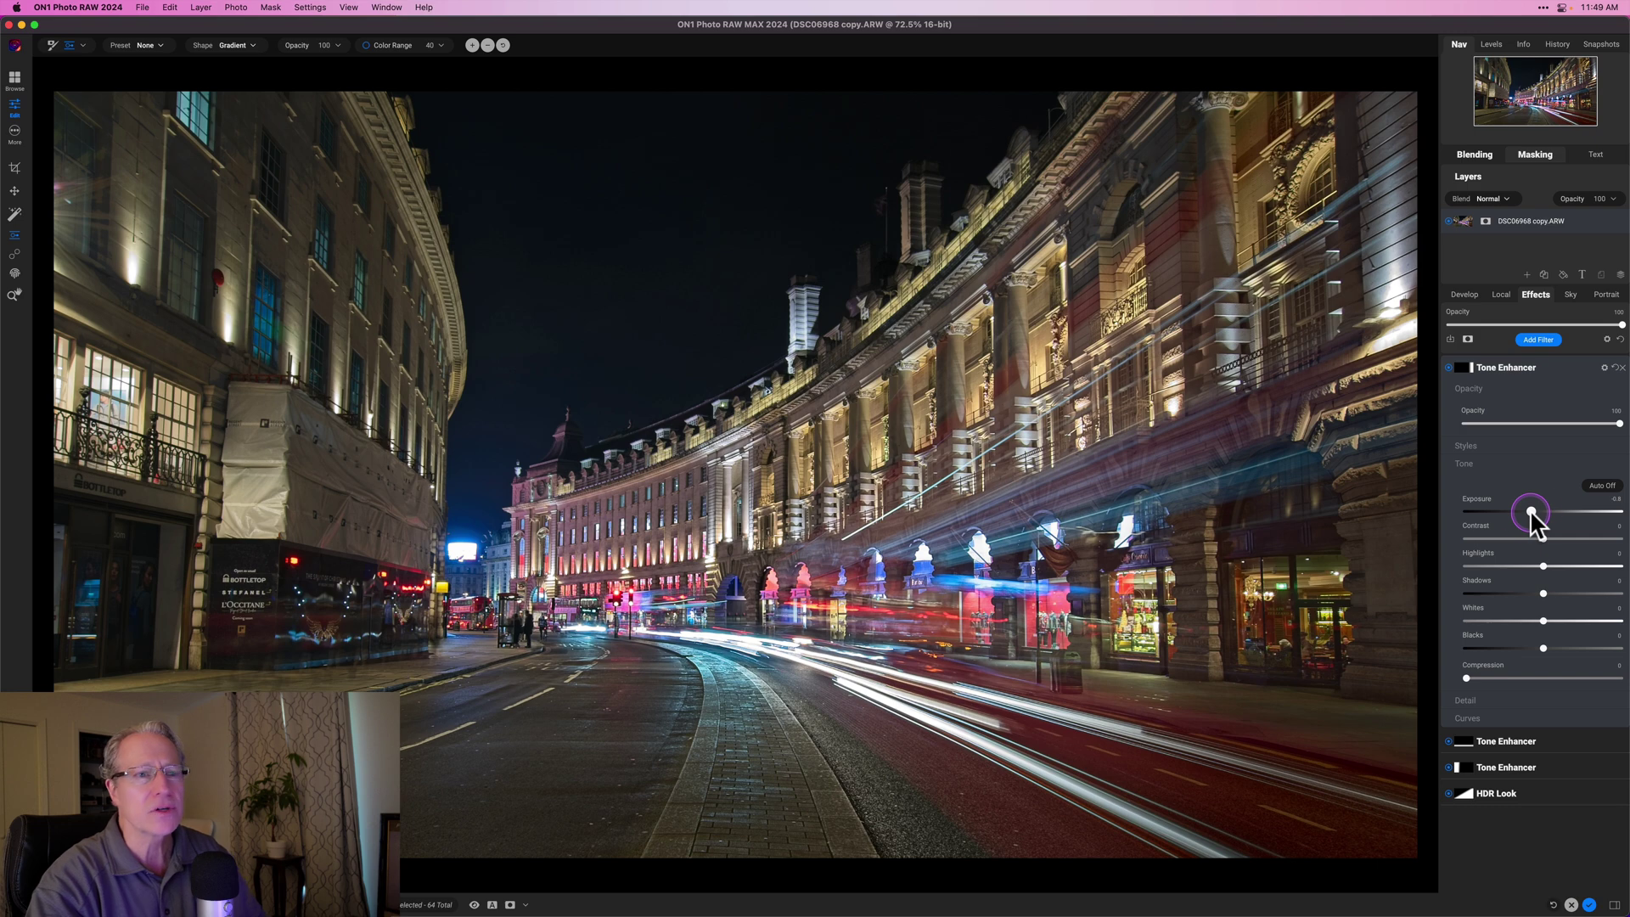
{"action": "left_click", "coordinate": [1531, 510]}
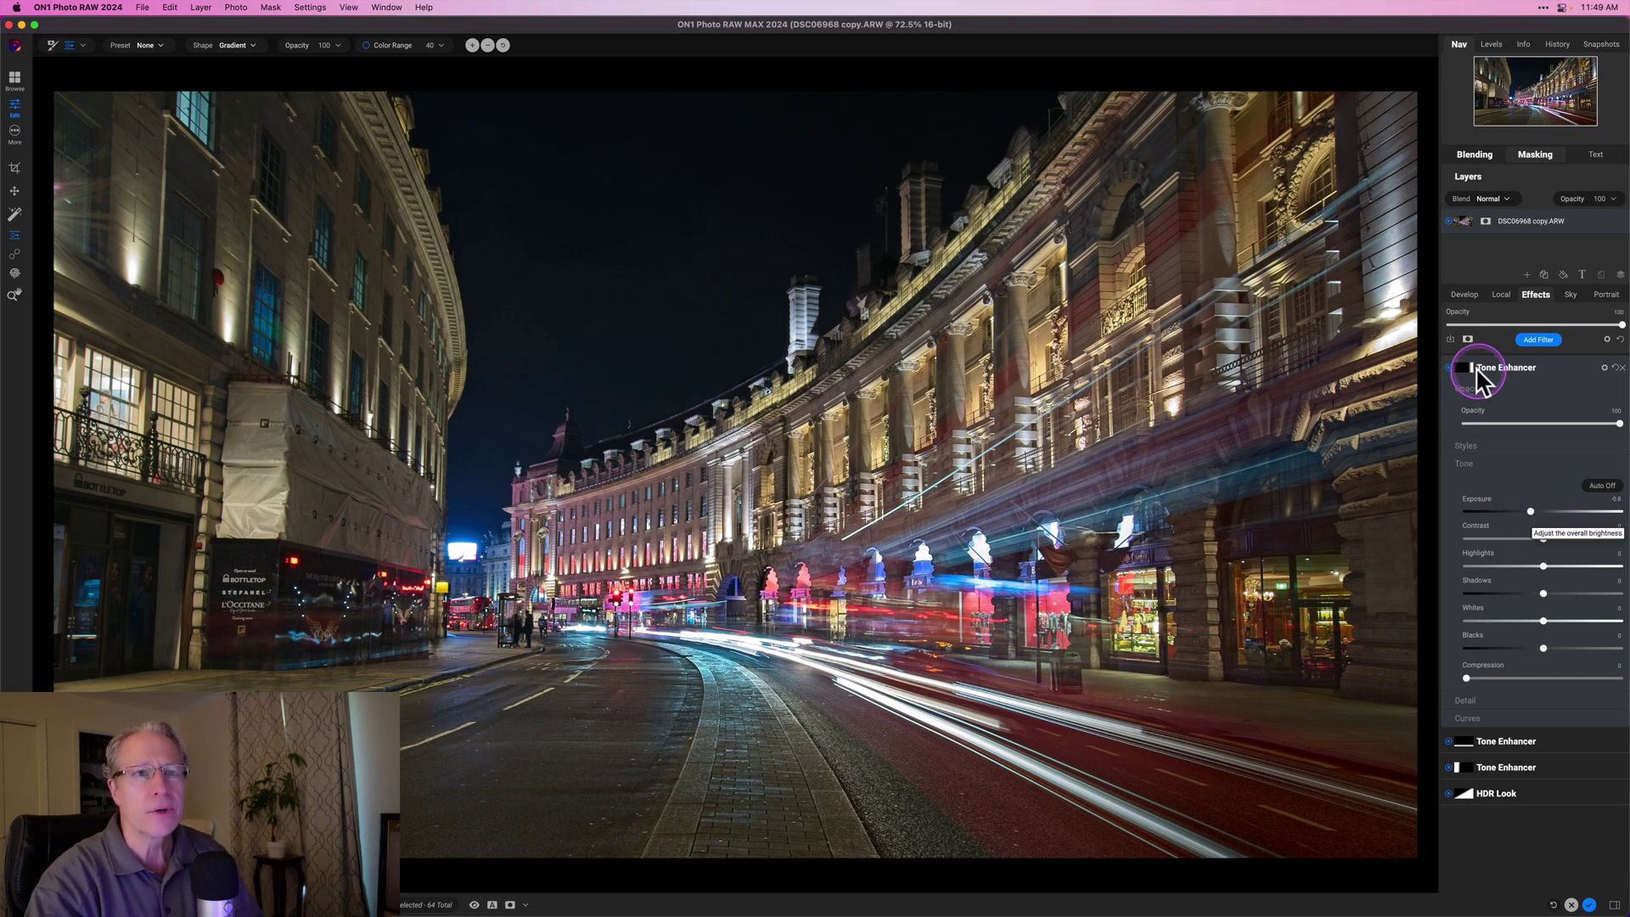
- Compare the photo with and without the third Tone Enhancer, ease its Exposure back slightly, and collapse its settings
{"action": "left_click", "coordinate": [1449, 367]}
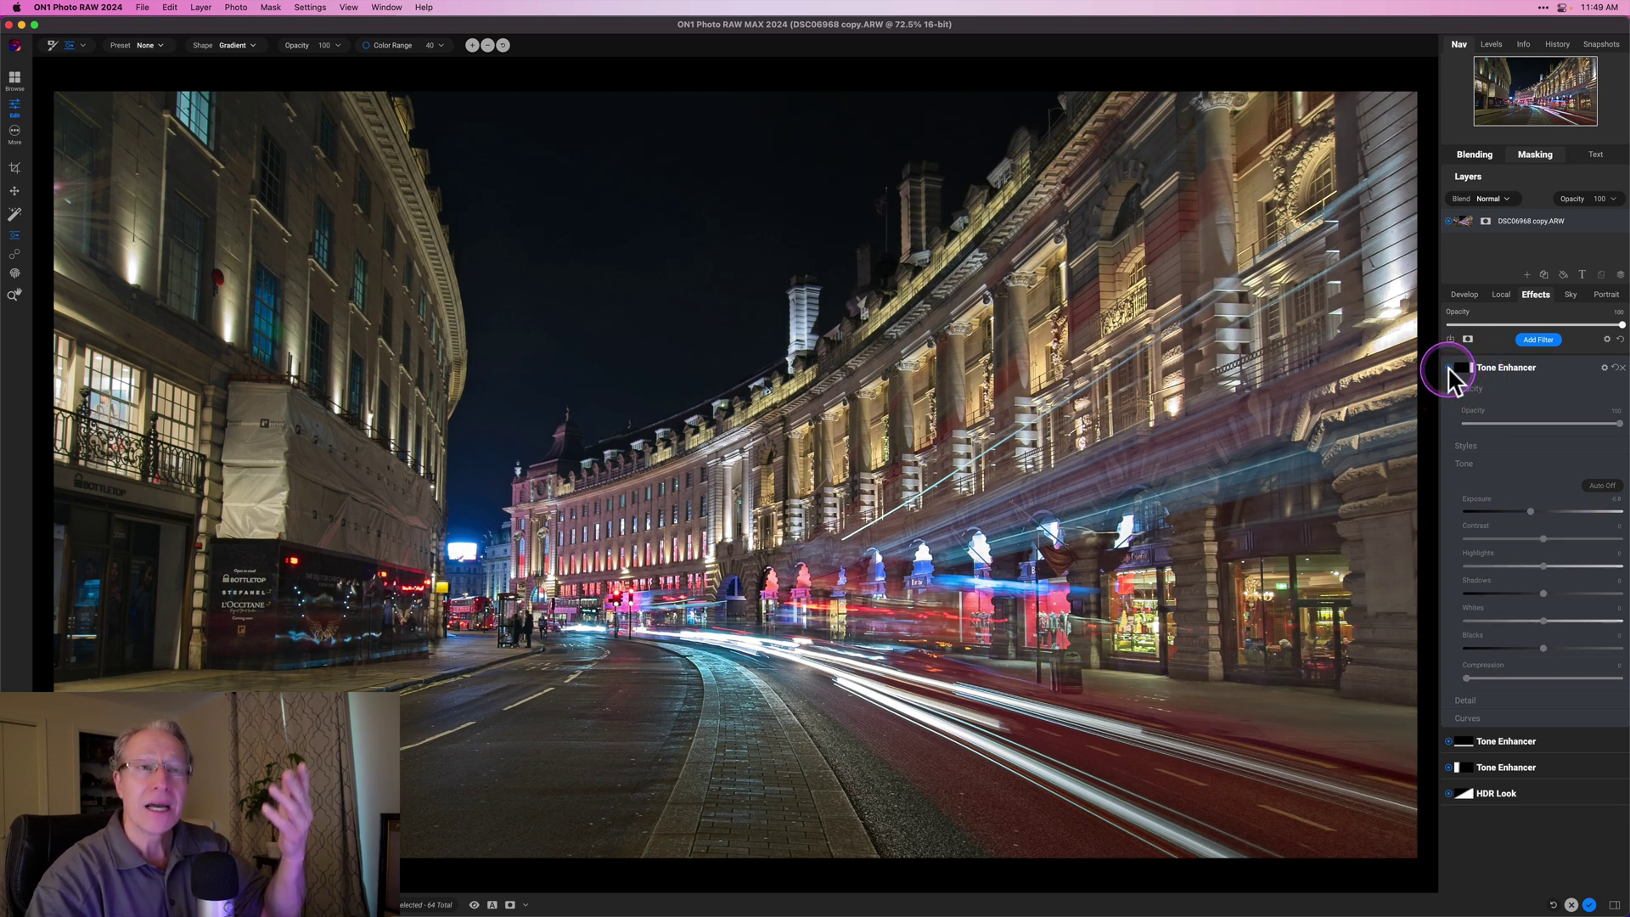
{"action": "left_click", "coordinate": [1376, 291]}
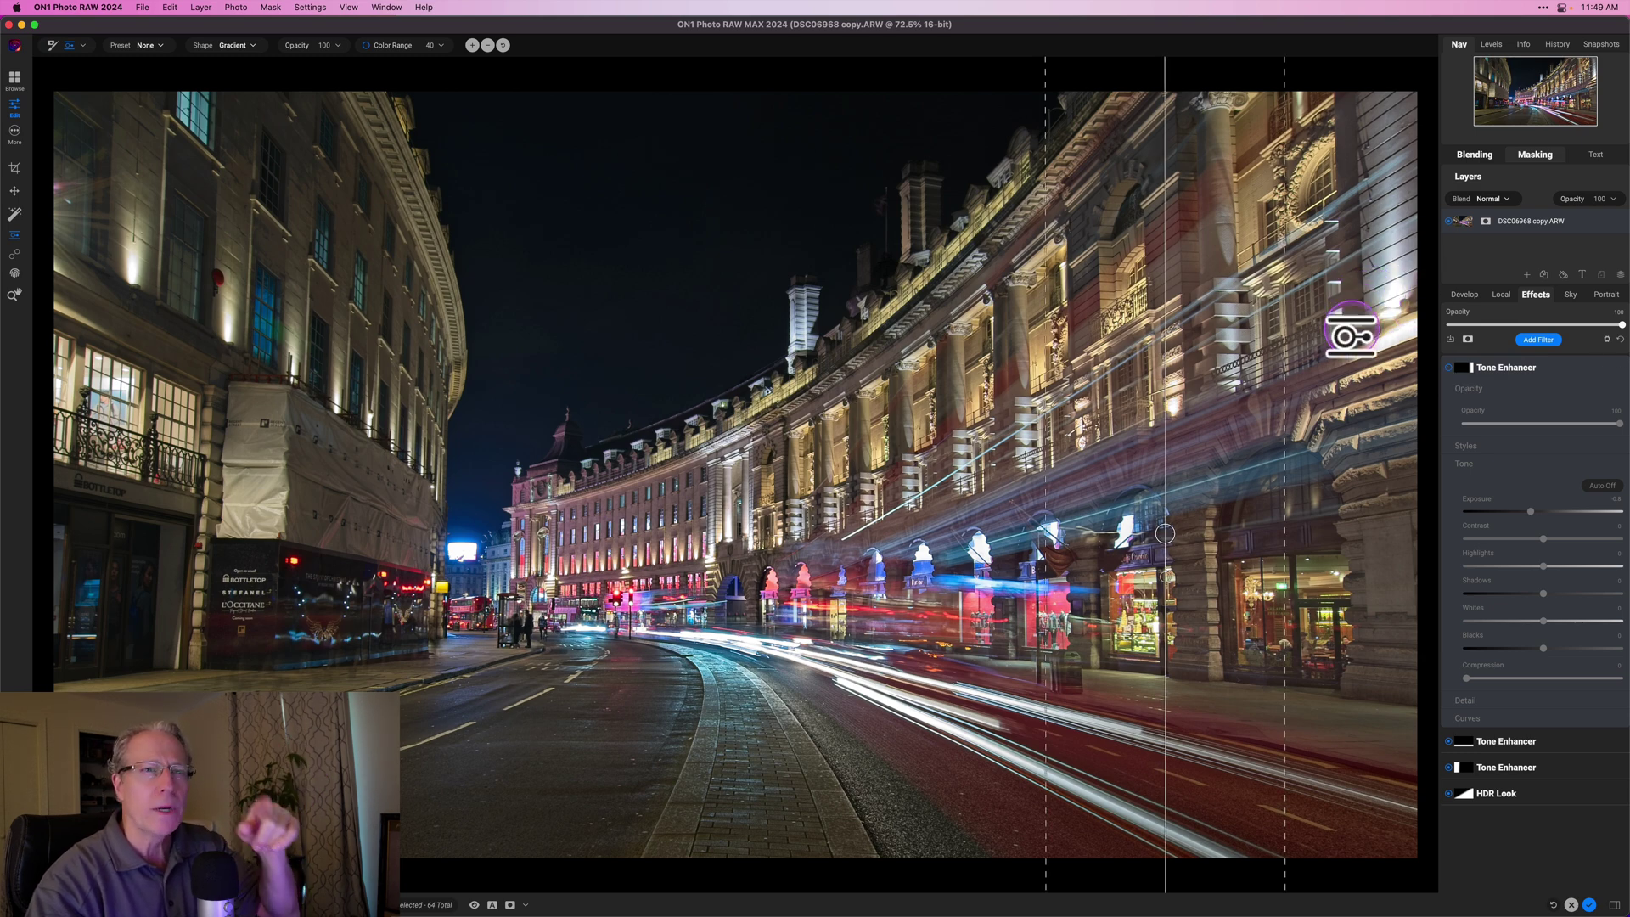
{"action": "left_click", "coordinate": [1450, 370]}
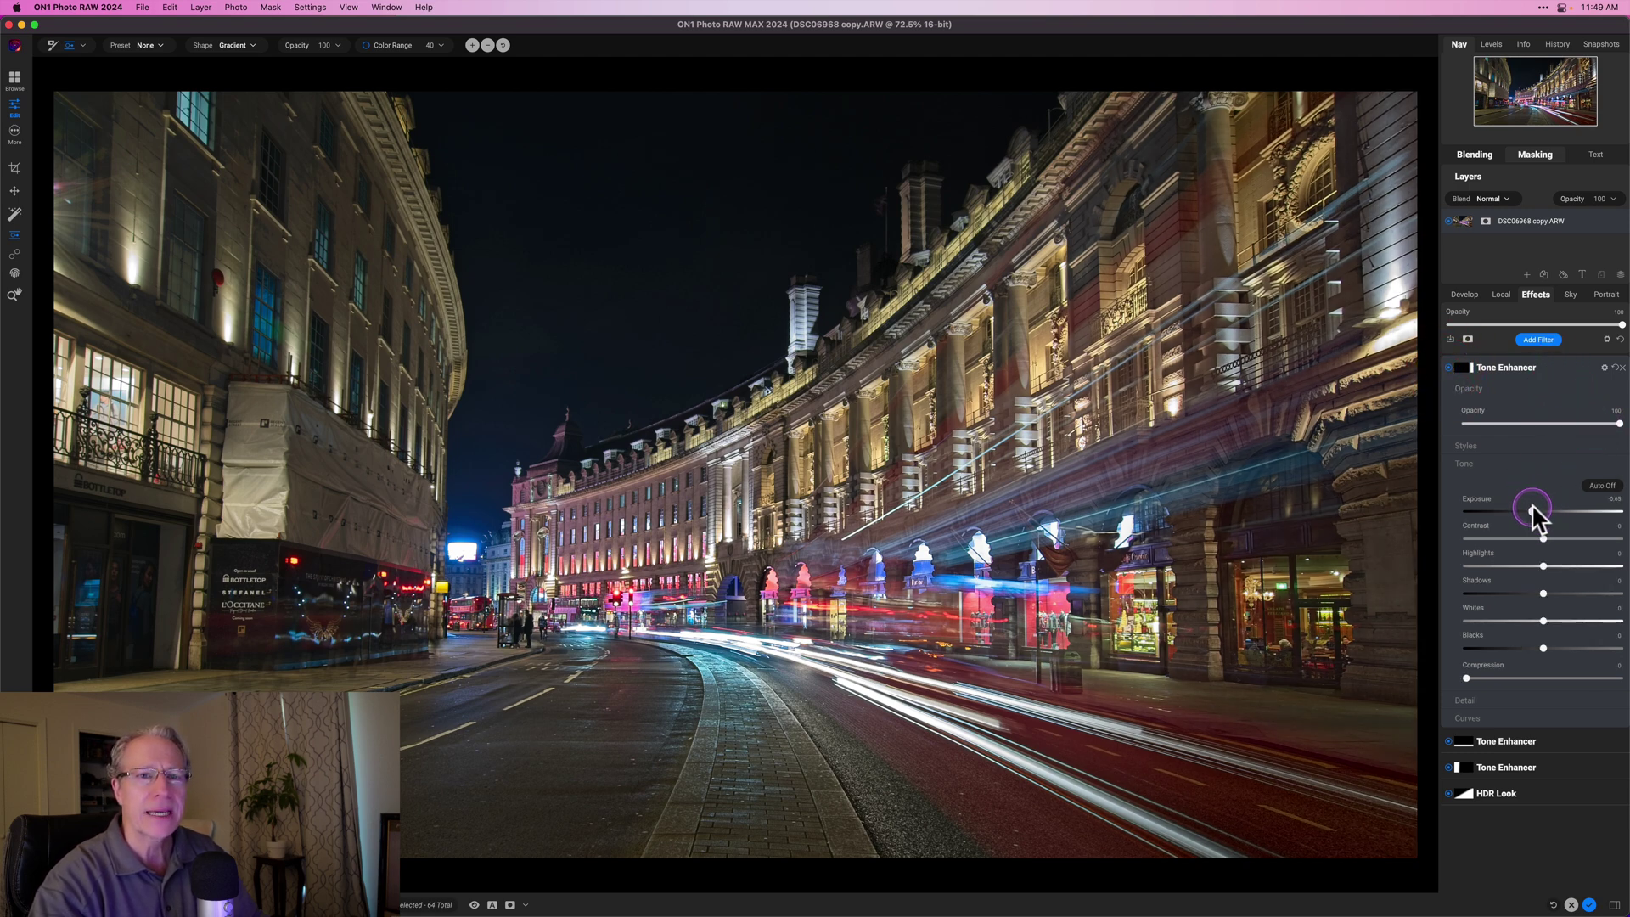
{"action": "left_click", "coordinate": [1533, 510]}
{"action": "left_click", "coordinate": [1559, 373]}
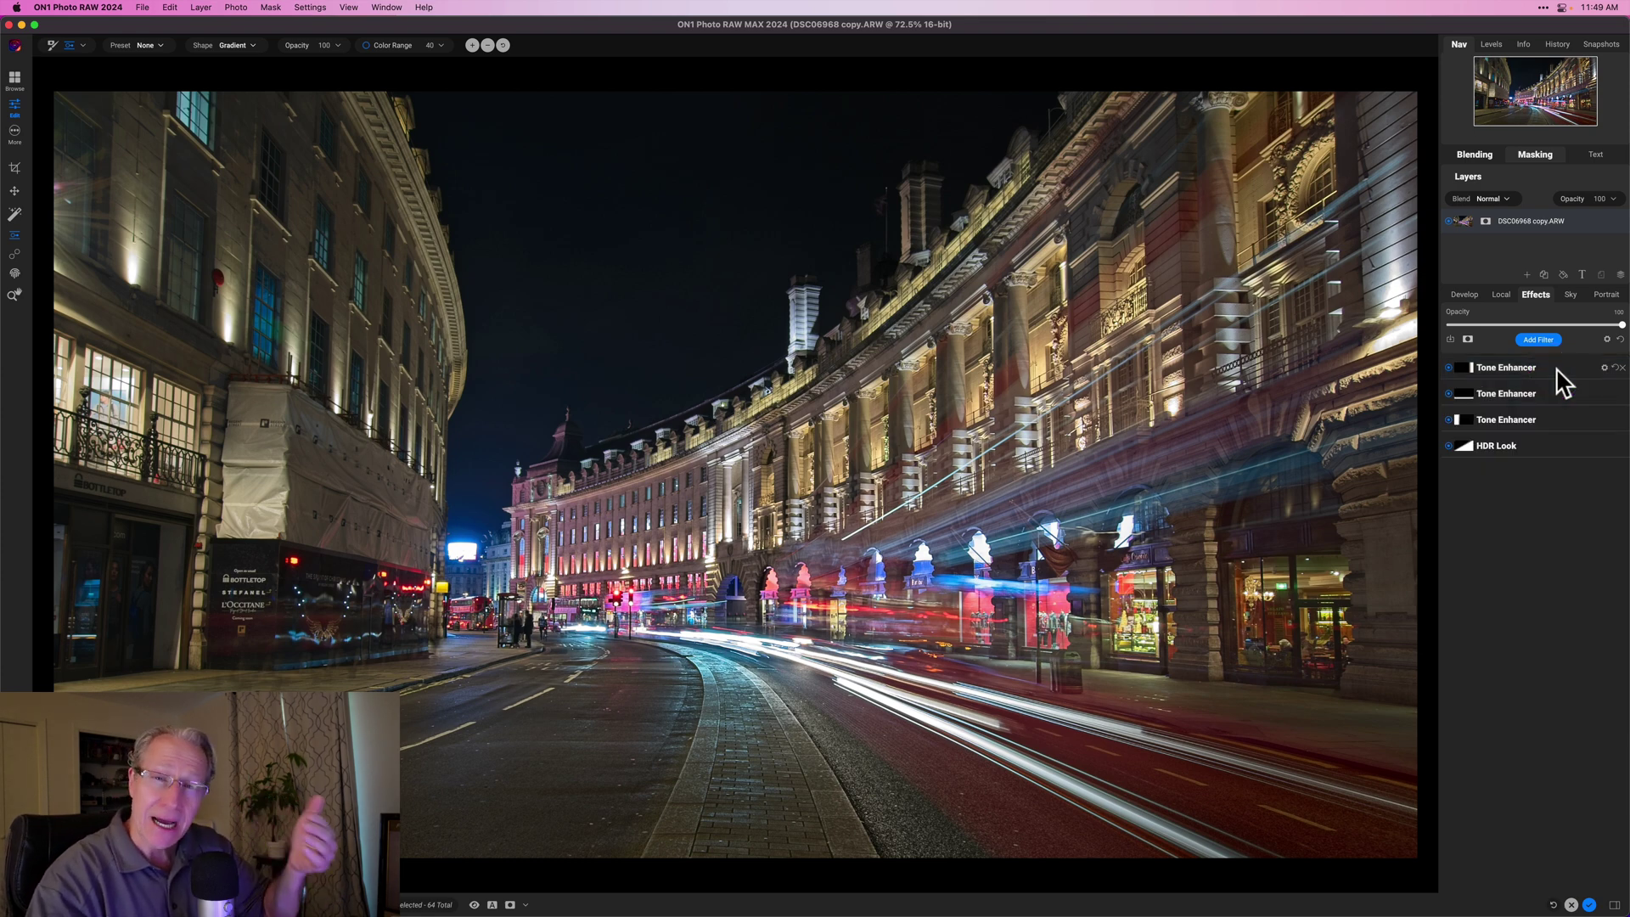
{"action": "left_click", "coordinate": [1528, 374]}
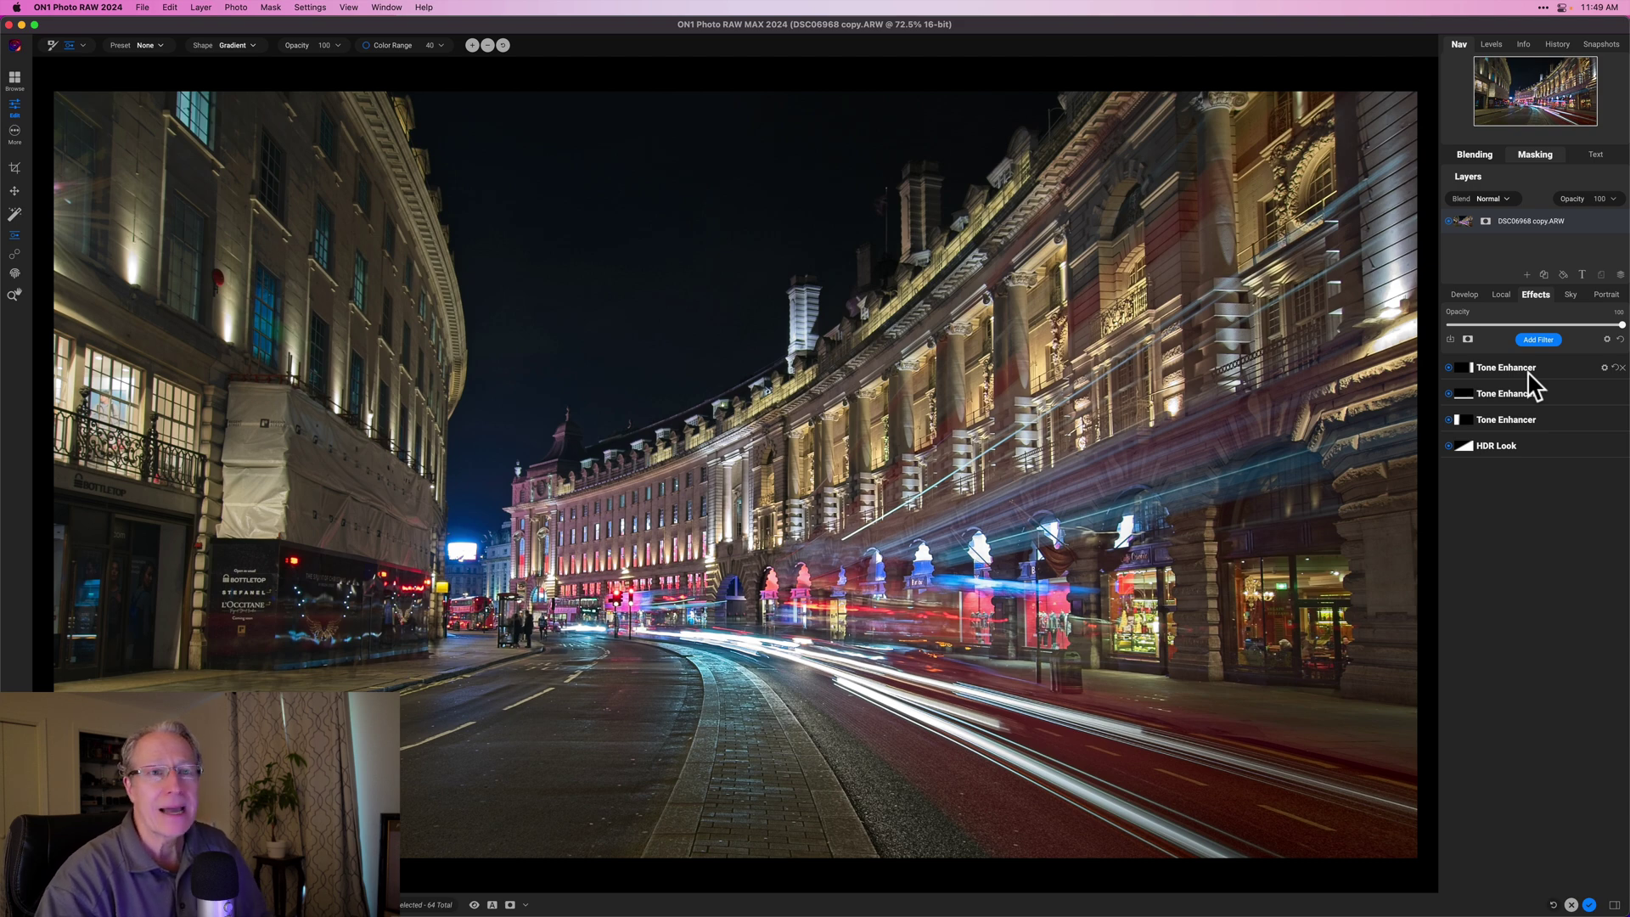
{"action": "left_click", "coordinate": [1520, 375]}
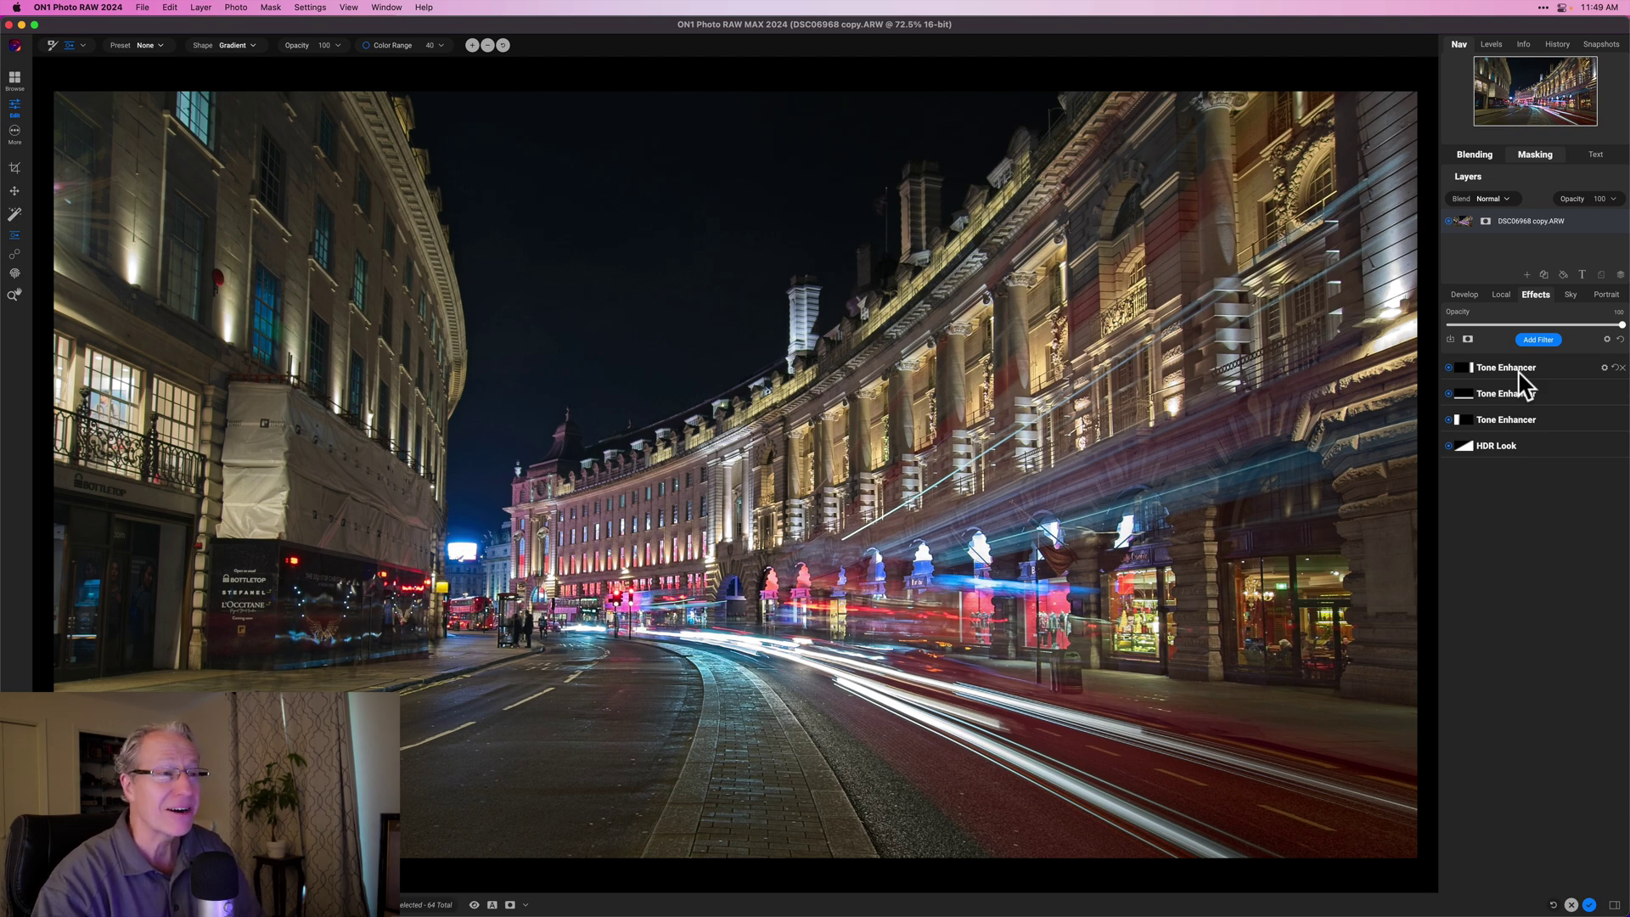
{"action": "left_click", "coordinate": [773, 565]}
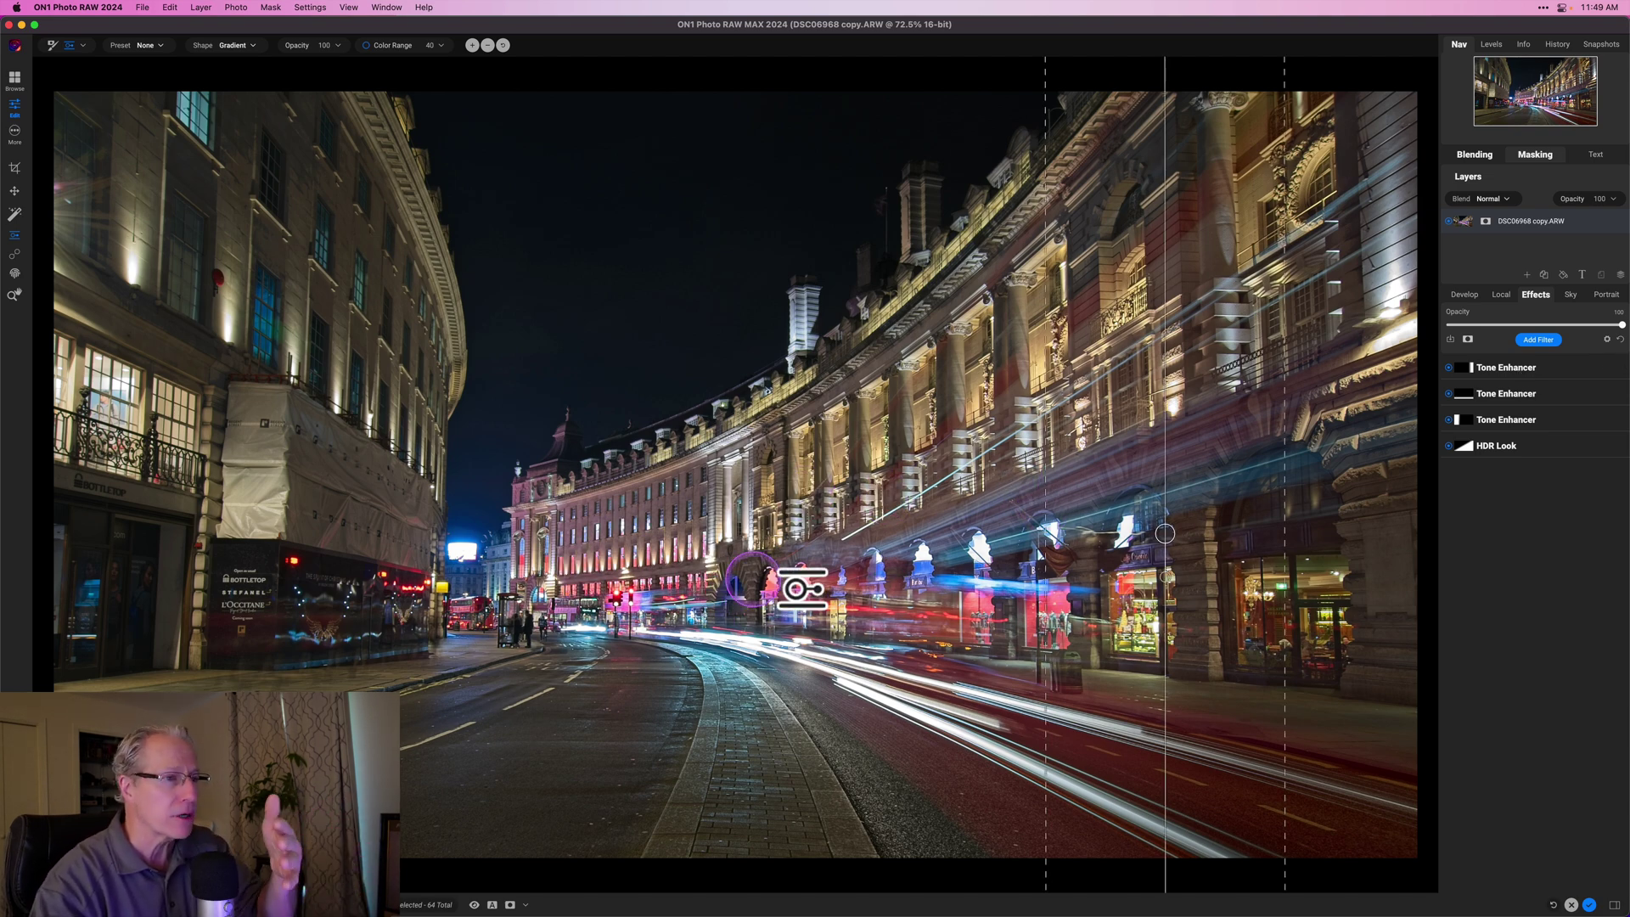
{"action": "left_click", "coordinate": [637, 620]}
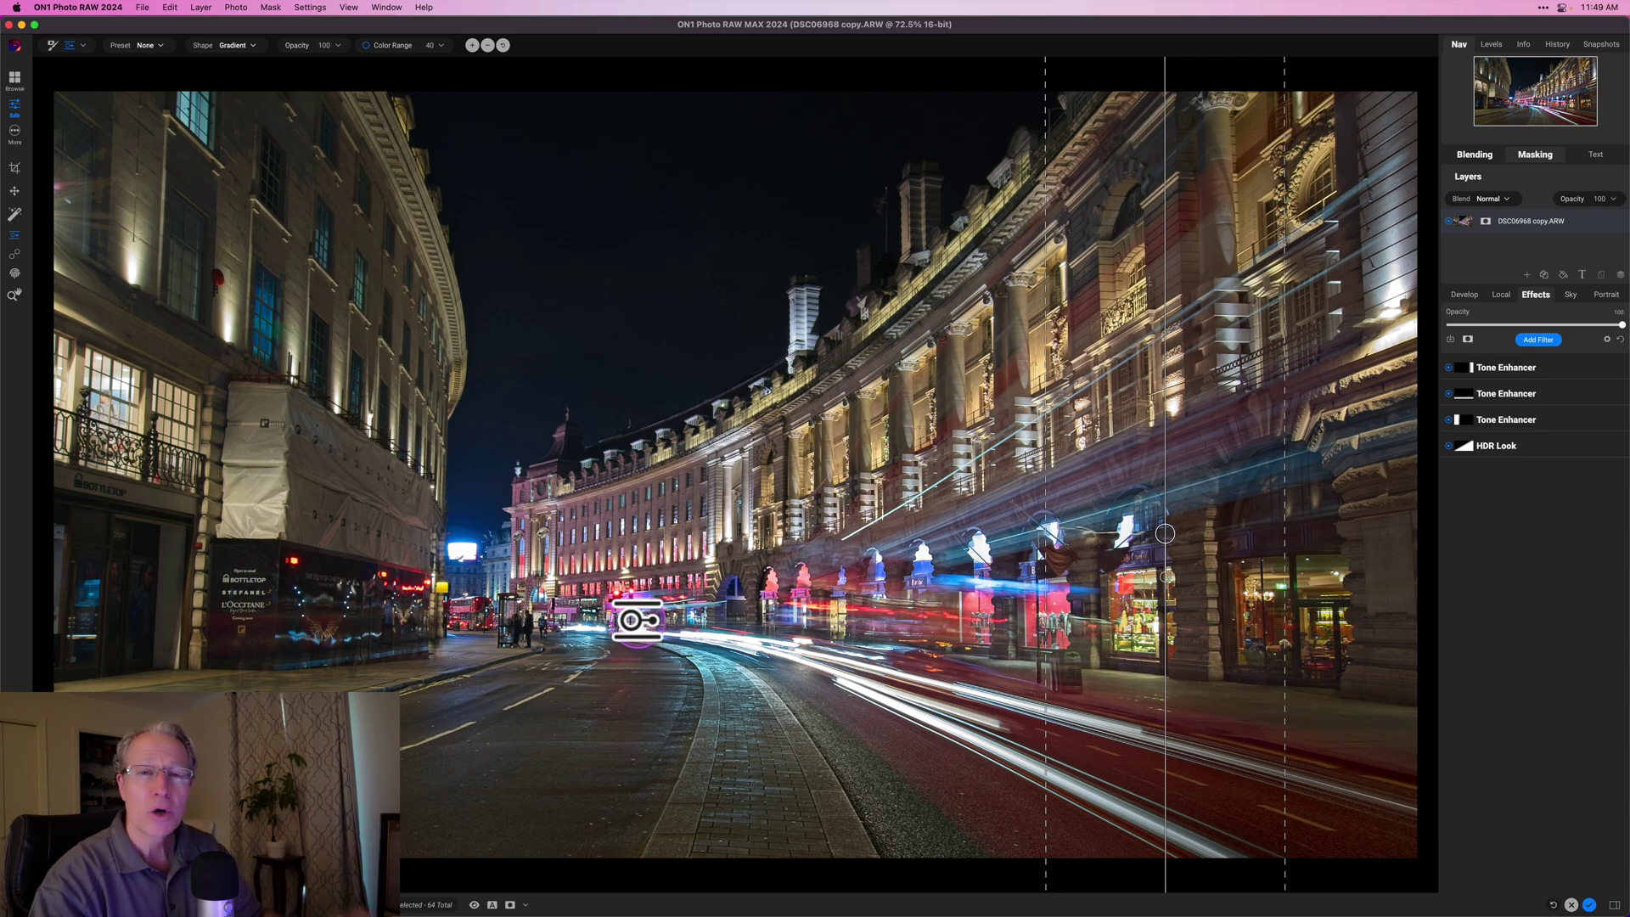
- Add a fourth Tone Enhancer filter above the existing filters
{"action": "left_click", "coordinate": [1539, 339]}
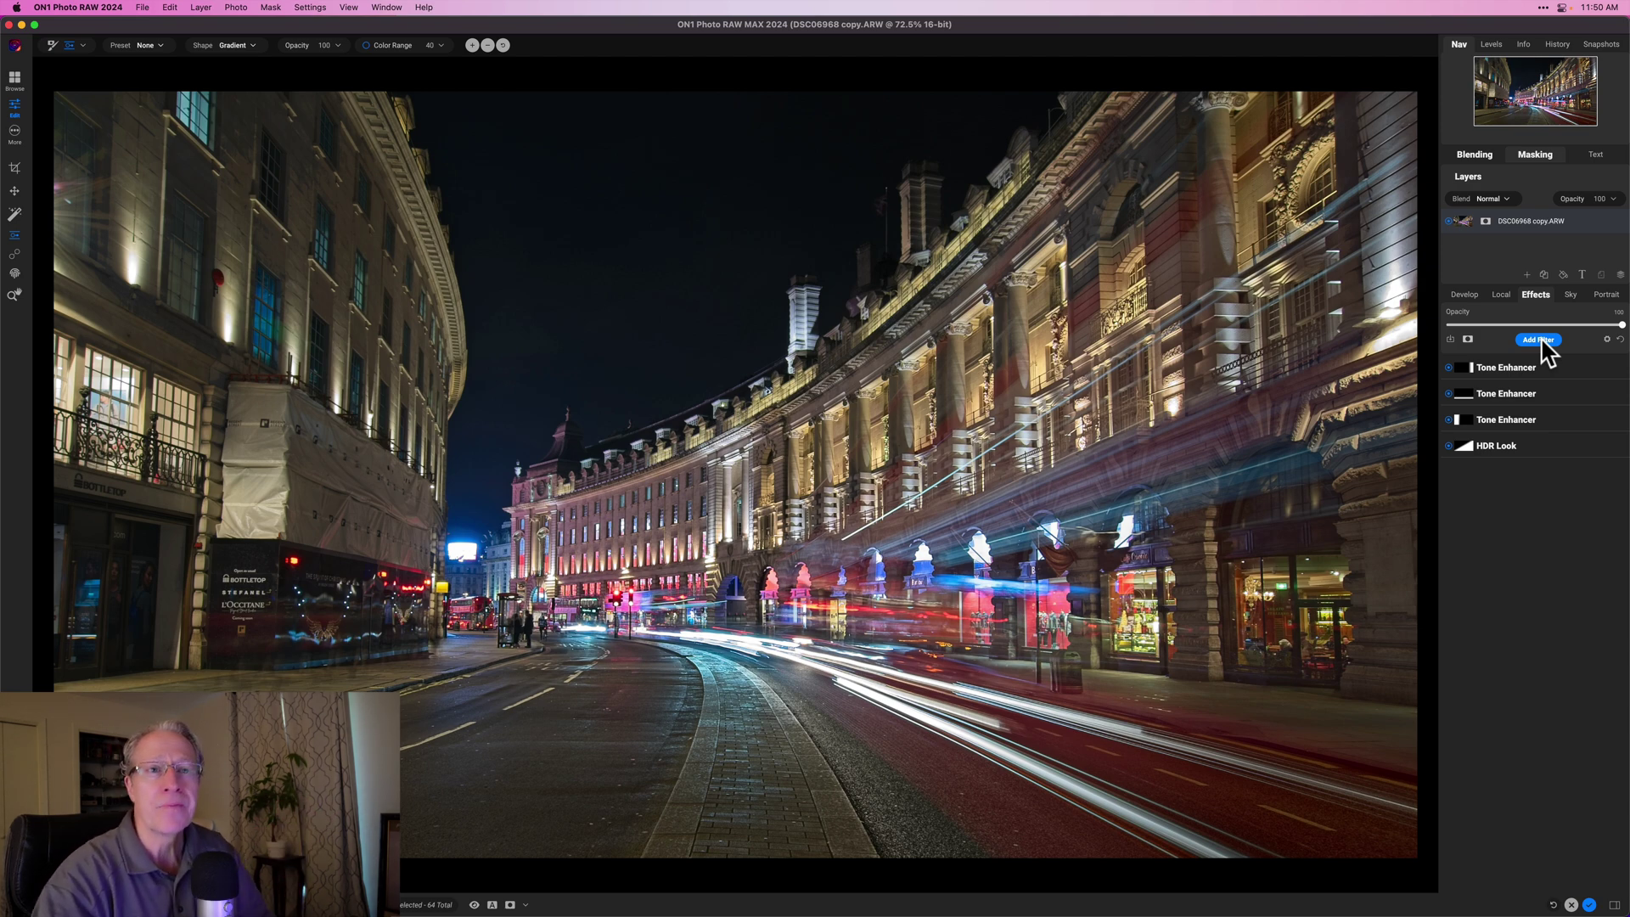
{"action": "left_click", "coordinate": [1541, 341]}
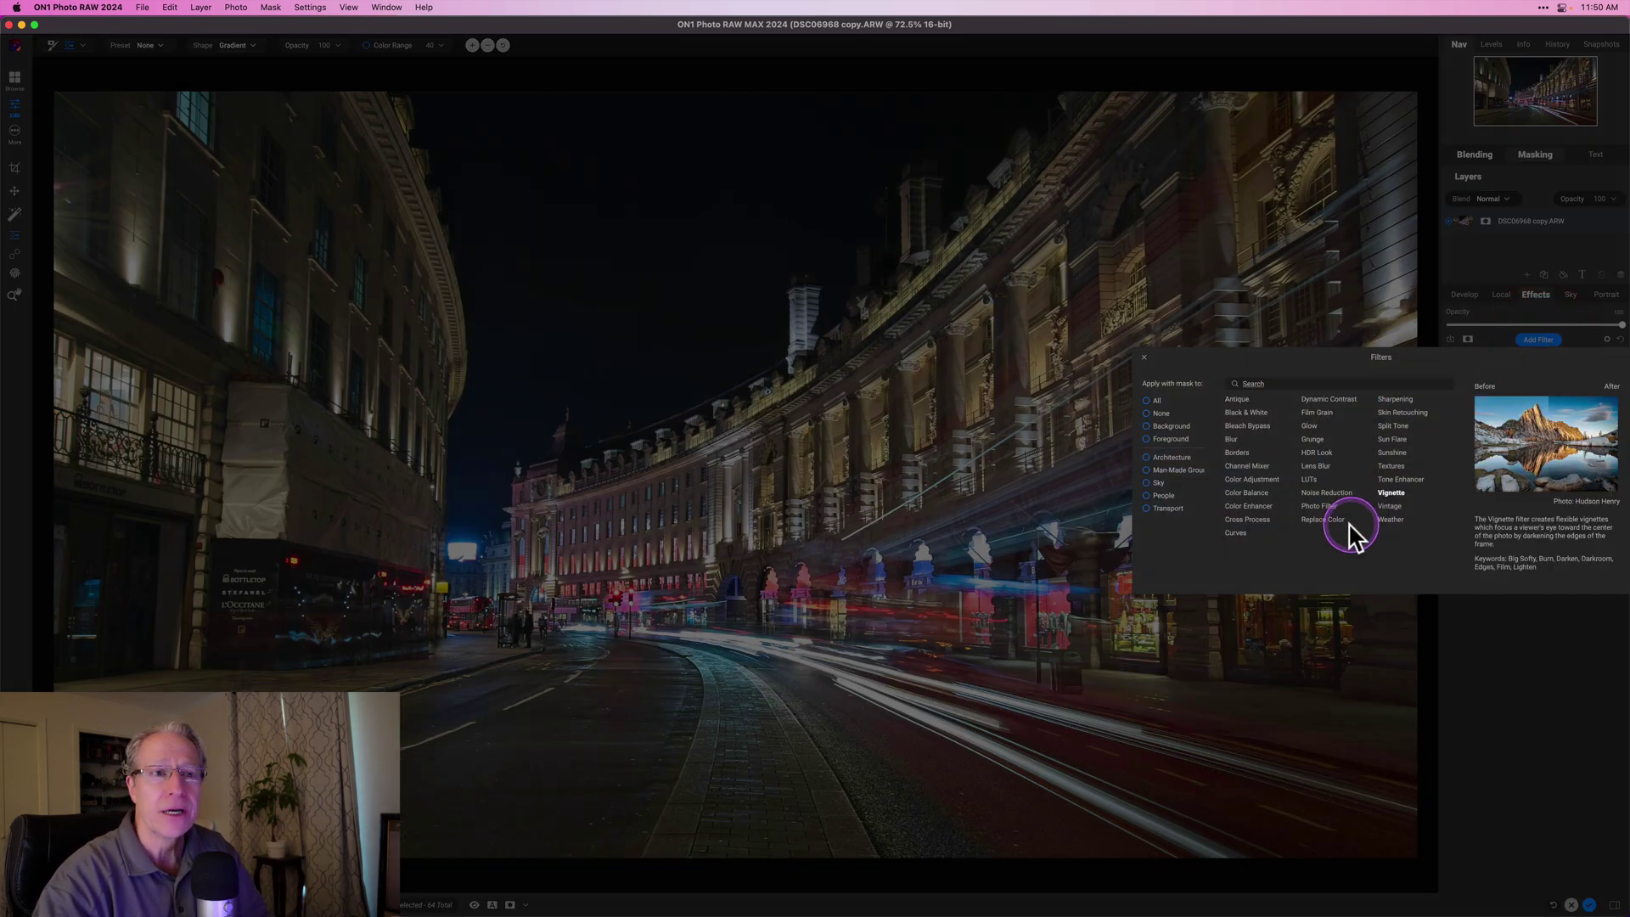
{"action": "left_click", "coordinate": [1403, 479]}
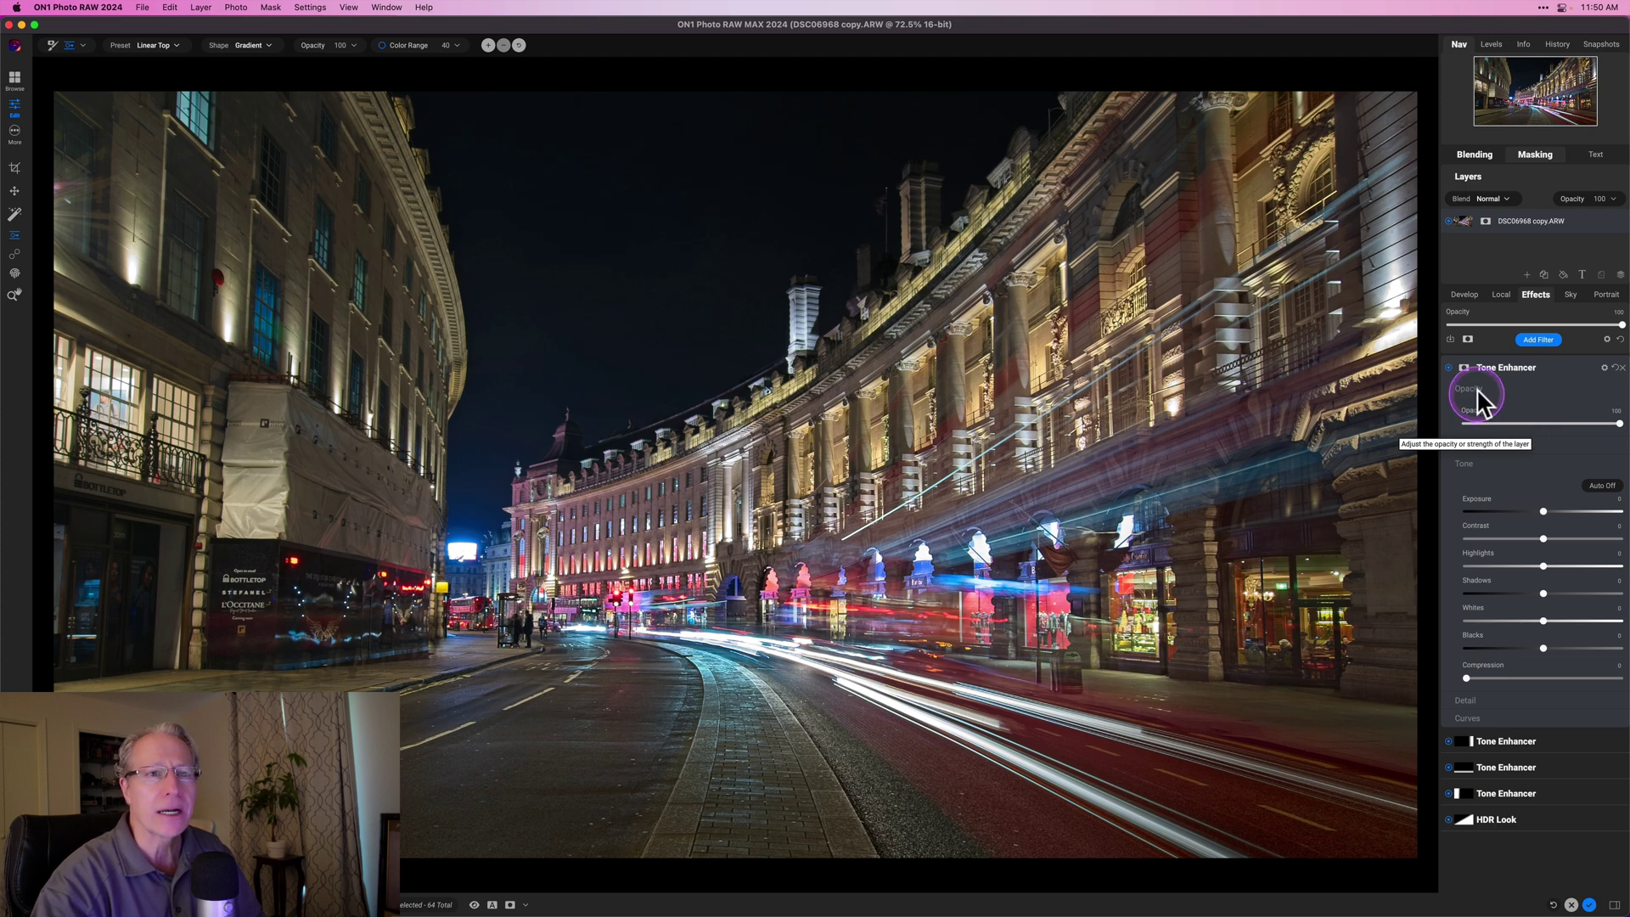
{"action": "left_click", "coordinate": [618, 674]}
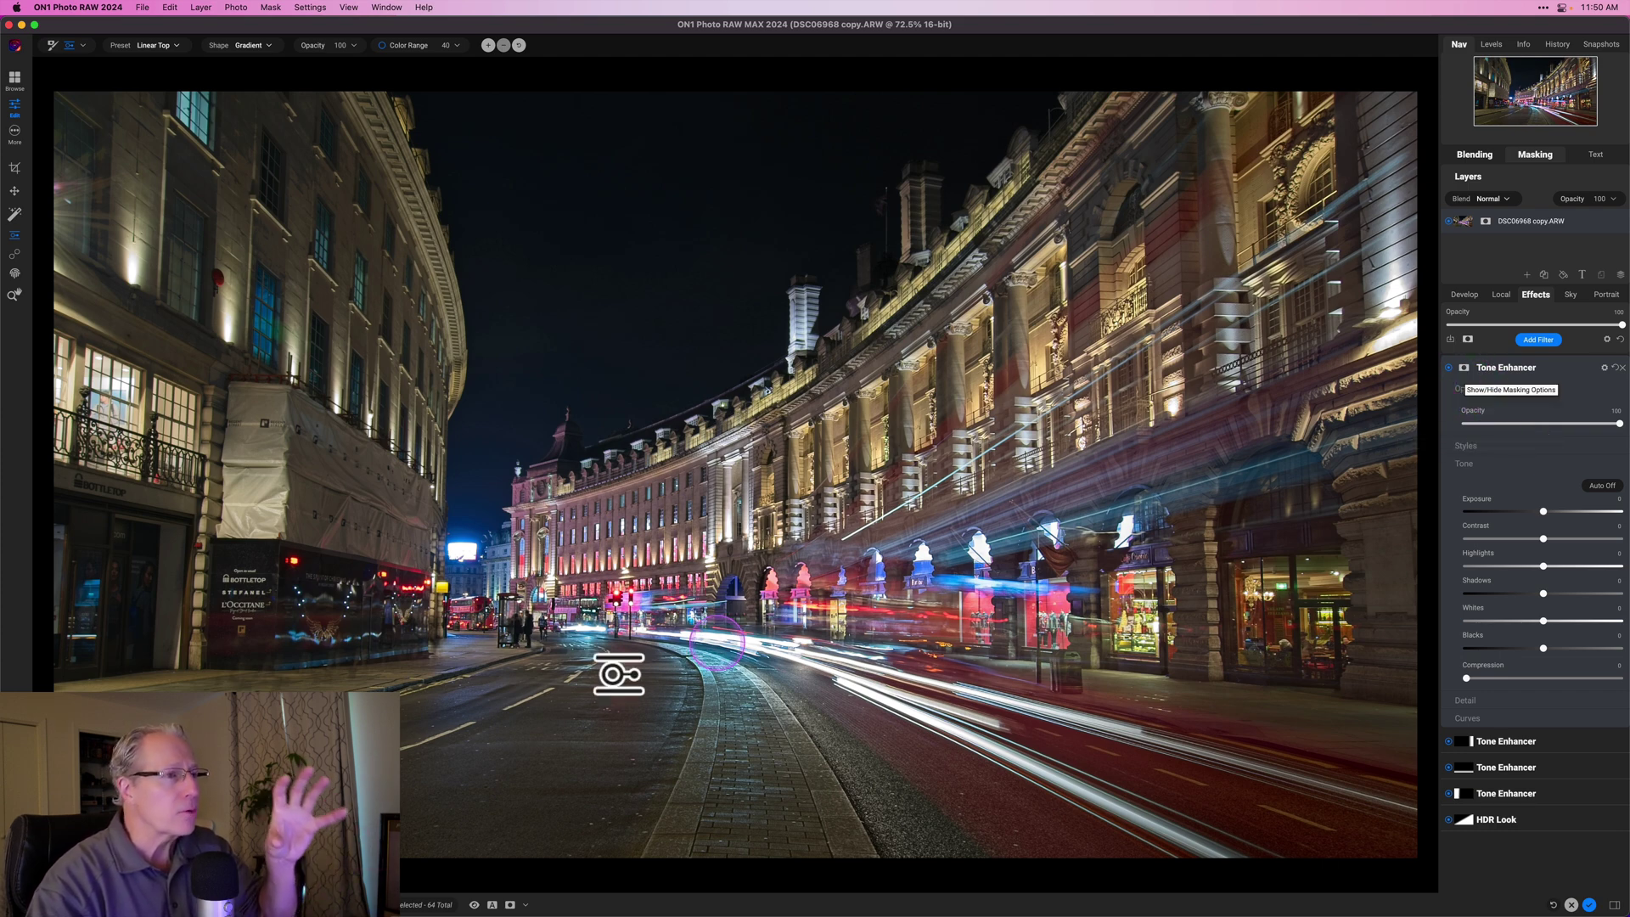
{"action": "left_click_drag", "start_coordinate": [618, 674], "coordinate": [1258, 510]}
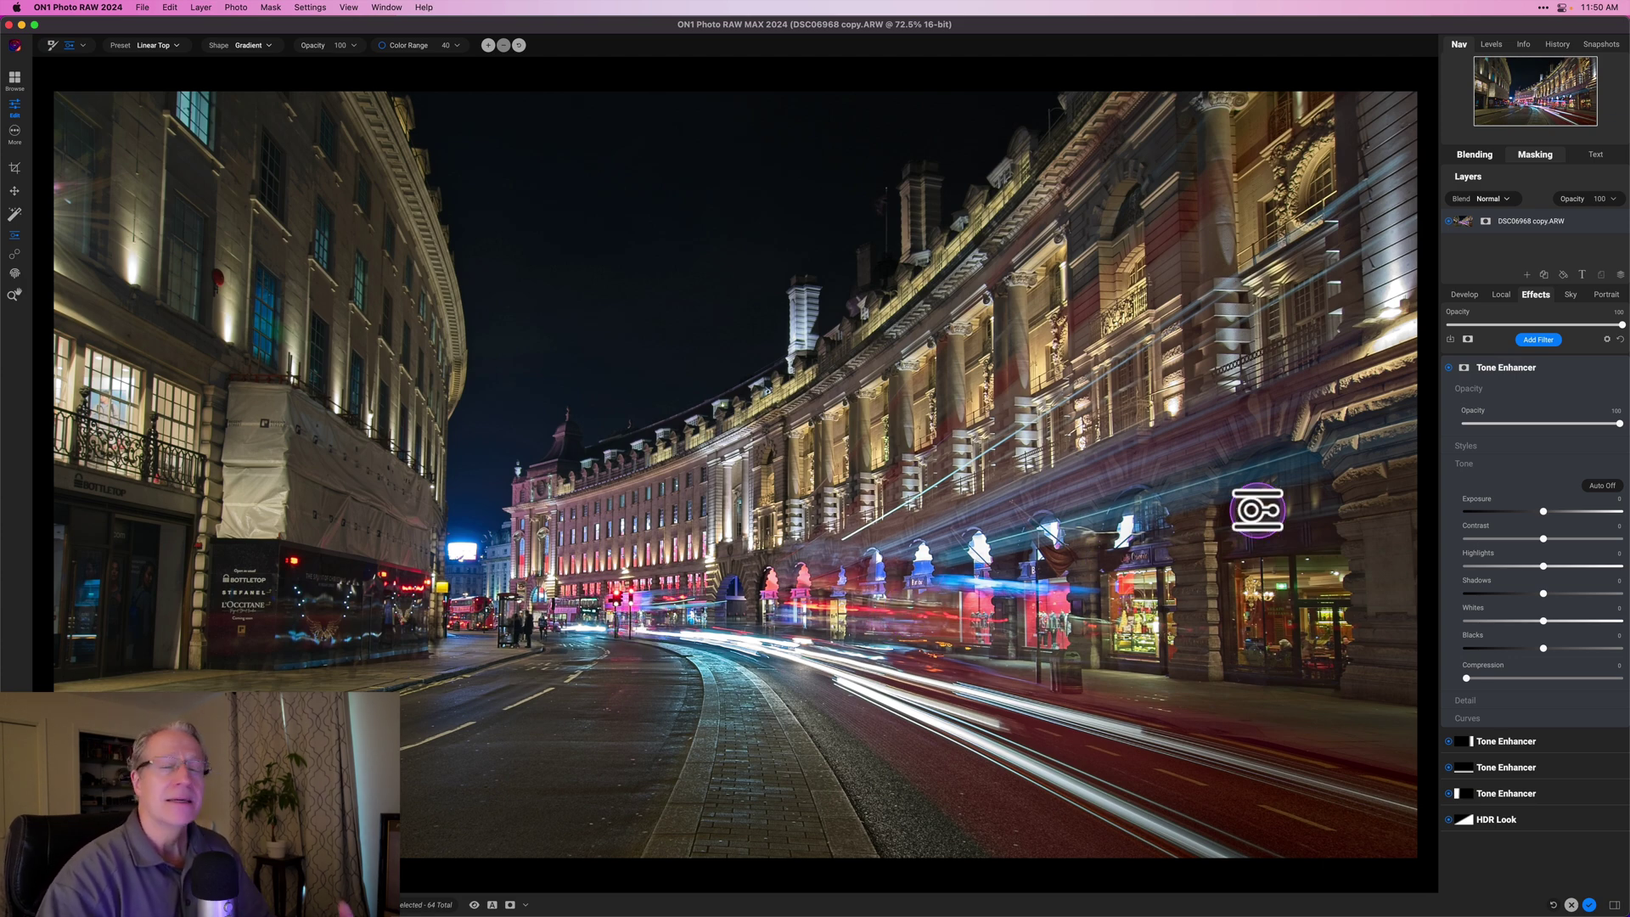
- Mask the fourth Tone Enhancer with an elliptical gradient, using the Vignette preset with the Edges shape
{"action": "left_click", "coordinate": [1465, 367]}
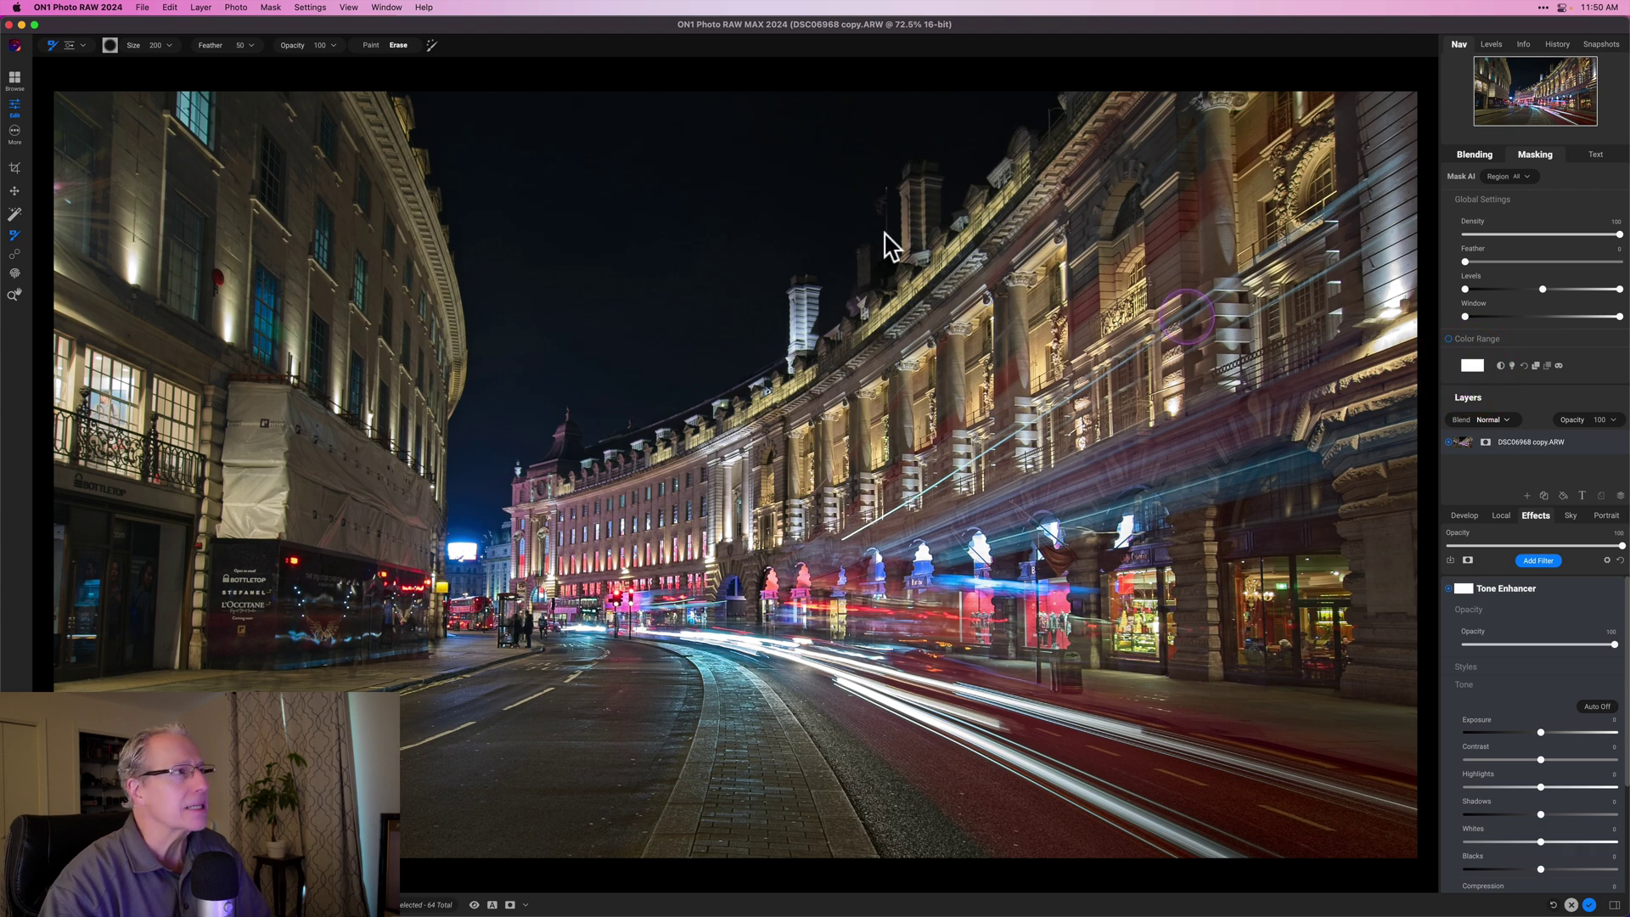
{"action": "left_click", "coordinate": [71, 46]}
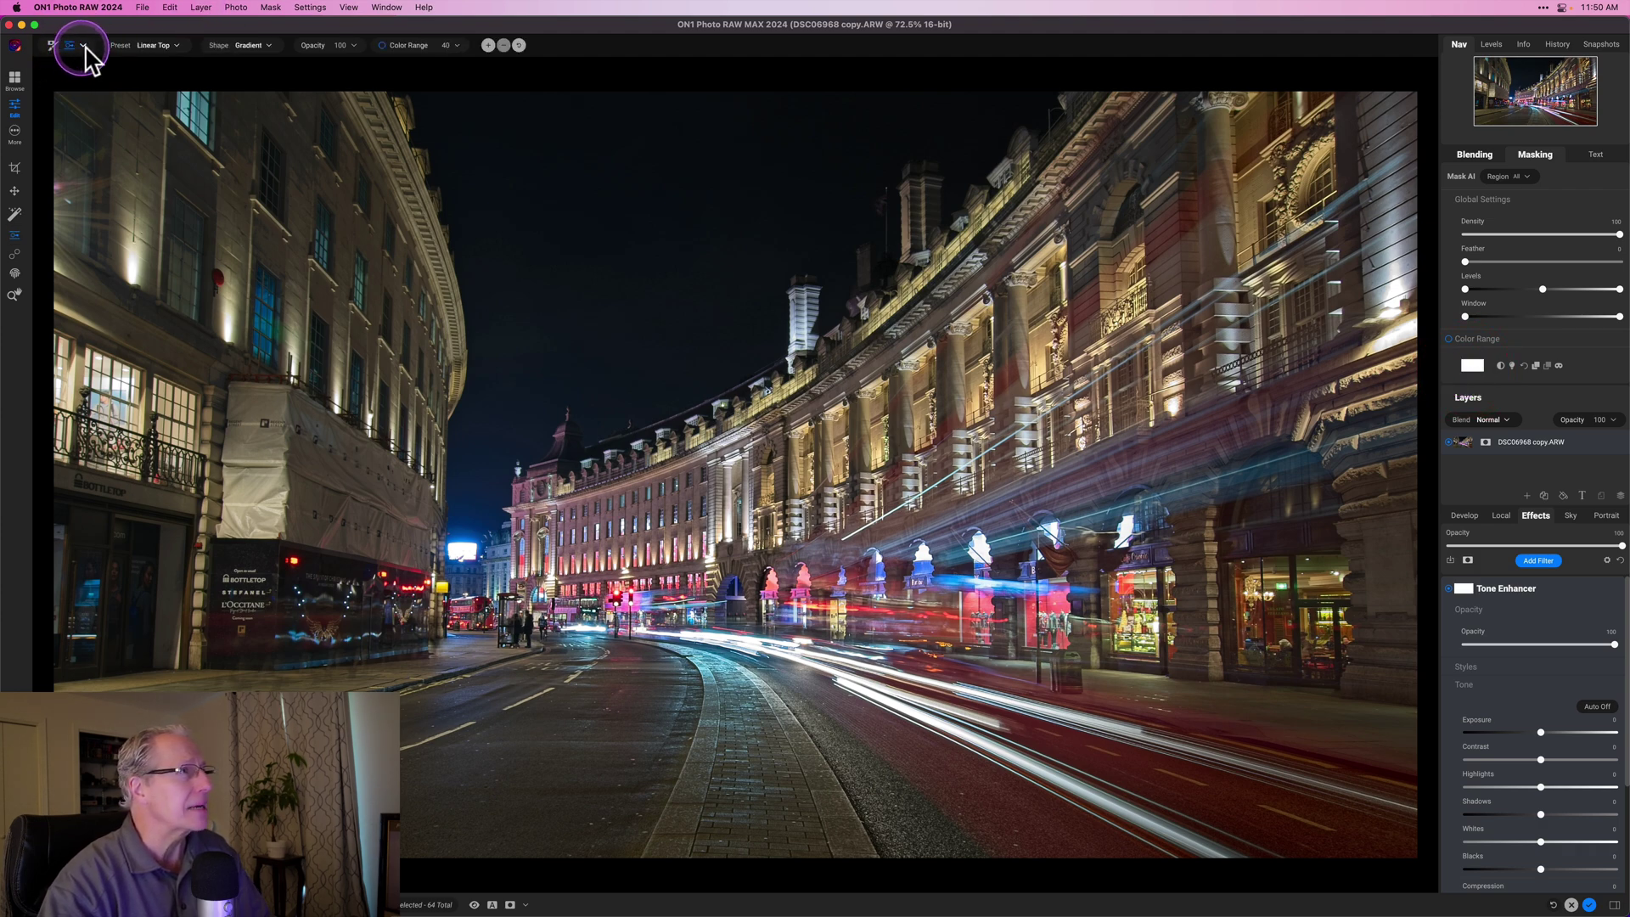
{"action": "left_click", "coordinate": [177, 45]}
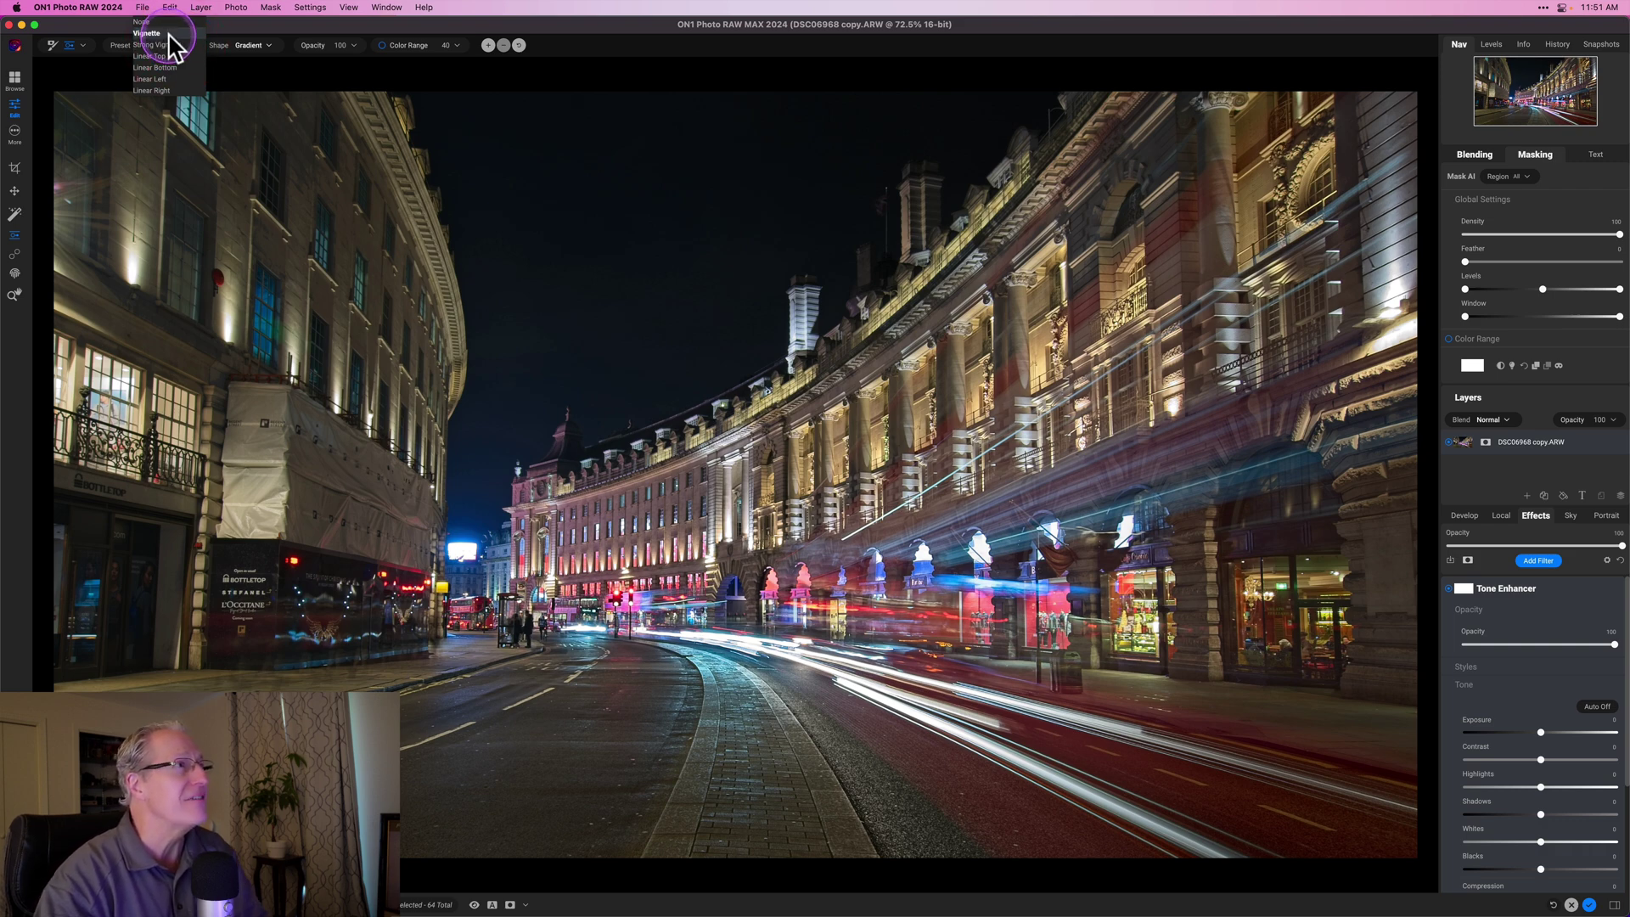
{"action": "left_click", "coordinate": [169, 34]}
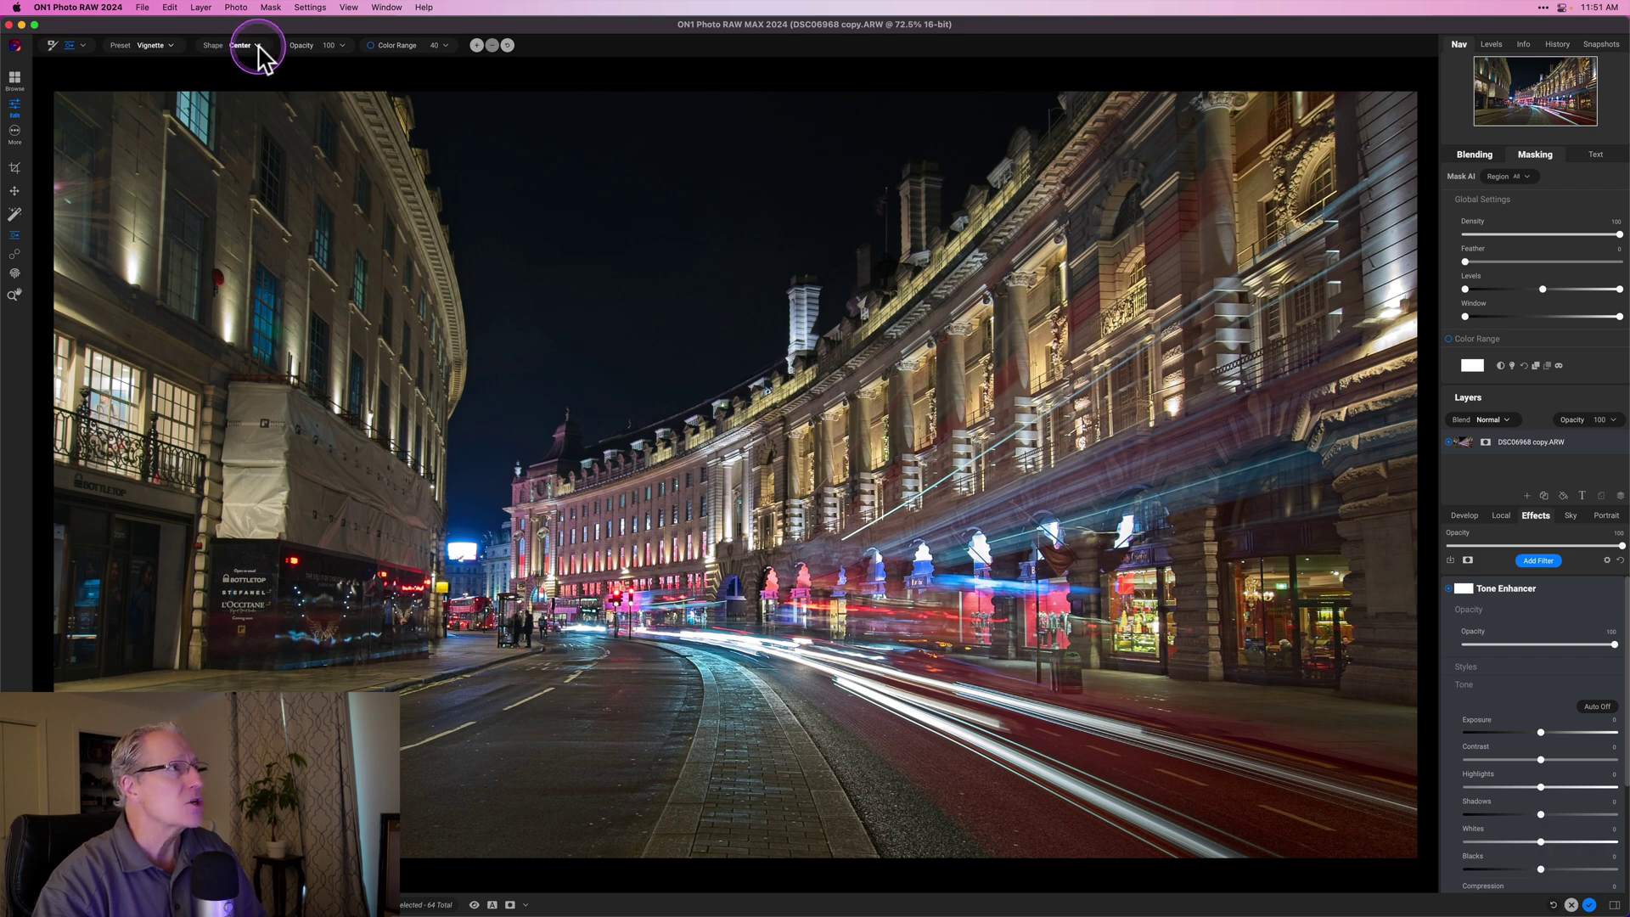
{"action": "left_click", "coordinate": [258, 47]}
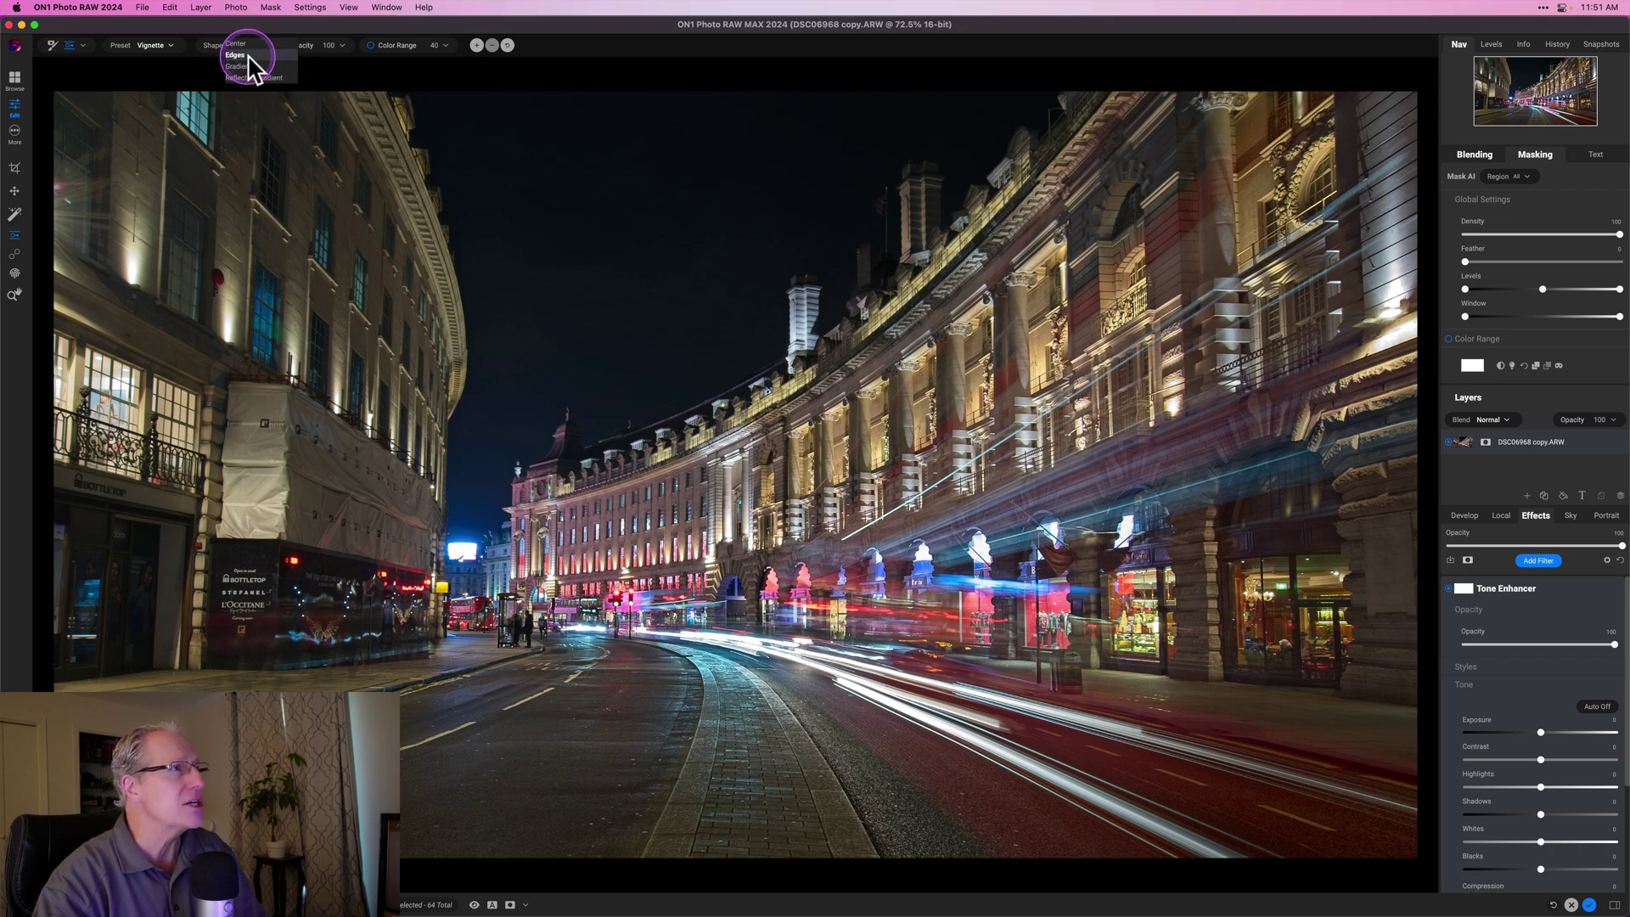
{"action": "left_click", "coordinate": [236, 55]}
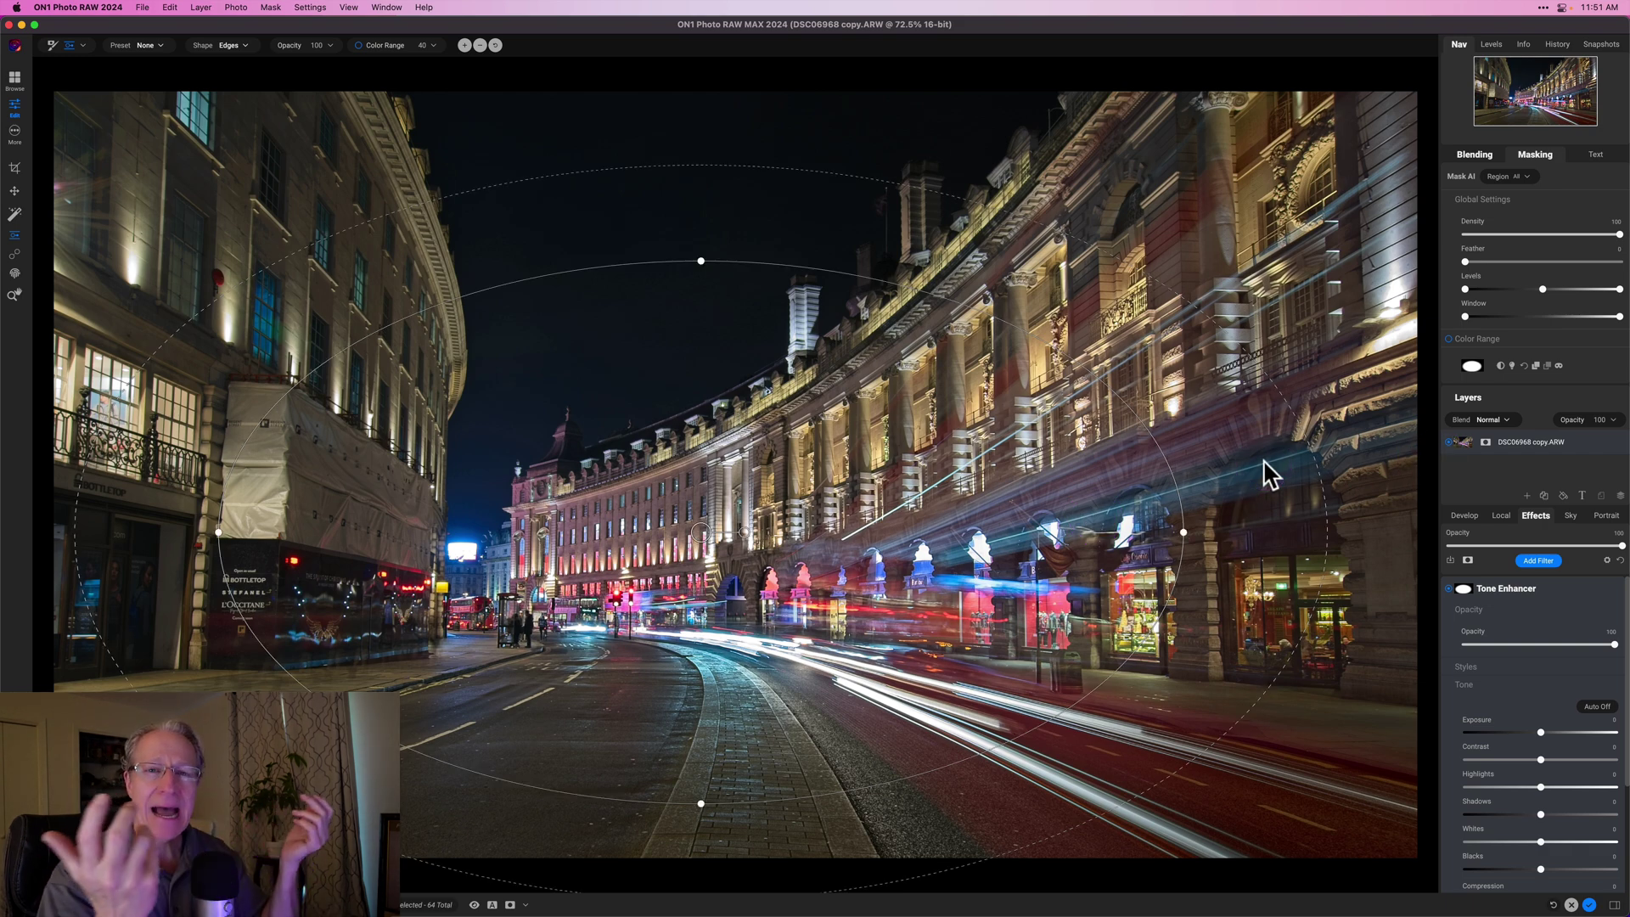
- Shrink the elliptical mask around the far end of the street and stretch it horizontally
{"action": "left_click", "coordinate": [617, 268]}
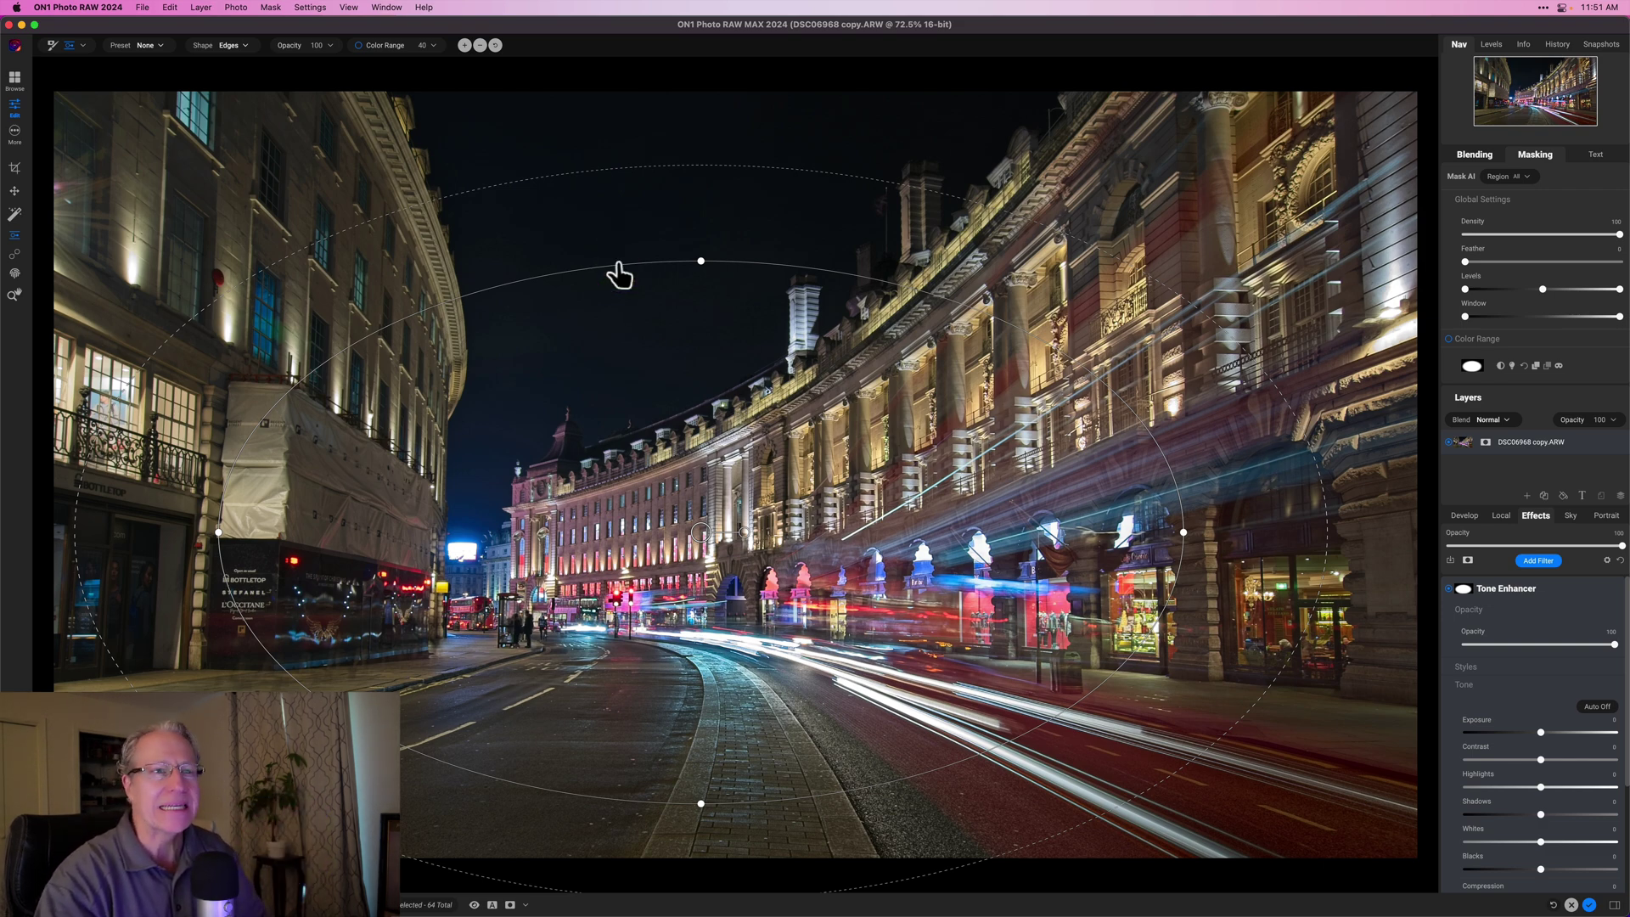
{"action": "left_click", "coordinate": [754, 509]}
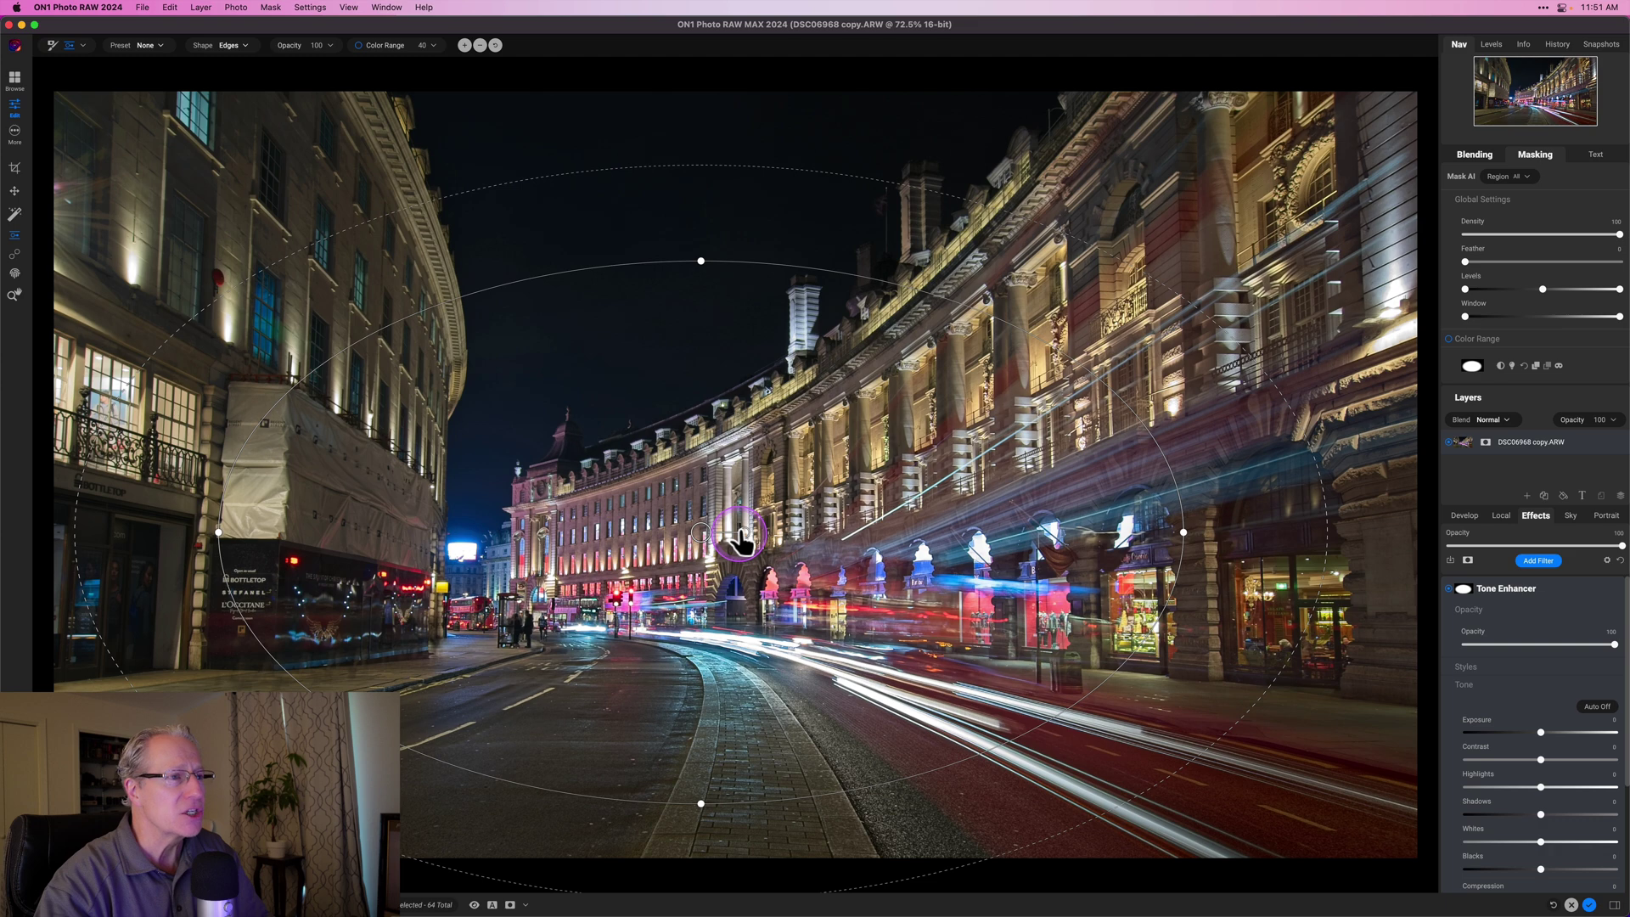
{"action": "left_click", "coordinate": [786, 326]}
{"action": "left_click", "coordinate": [800, 582]}
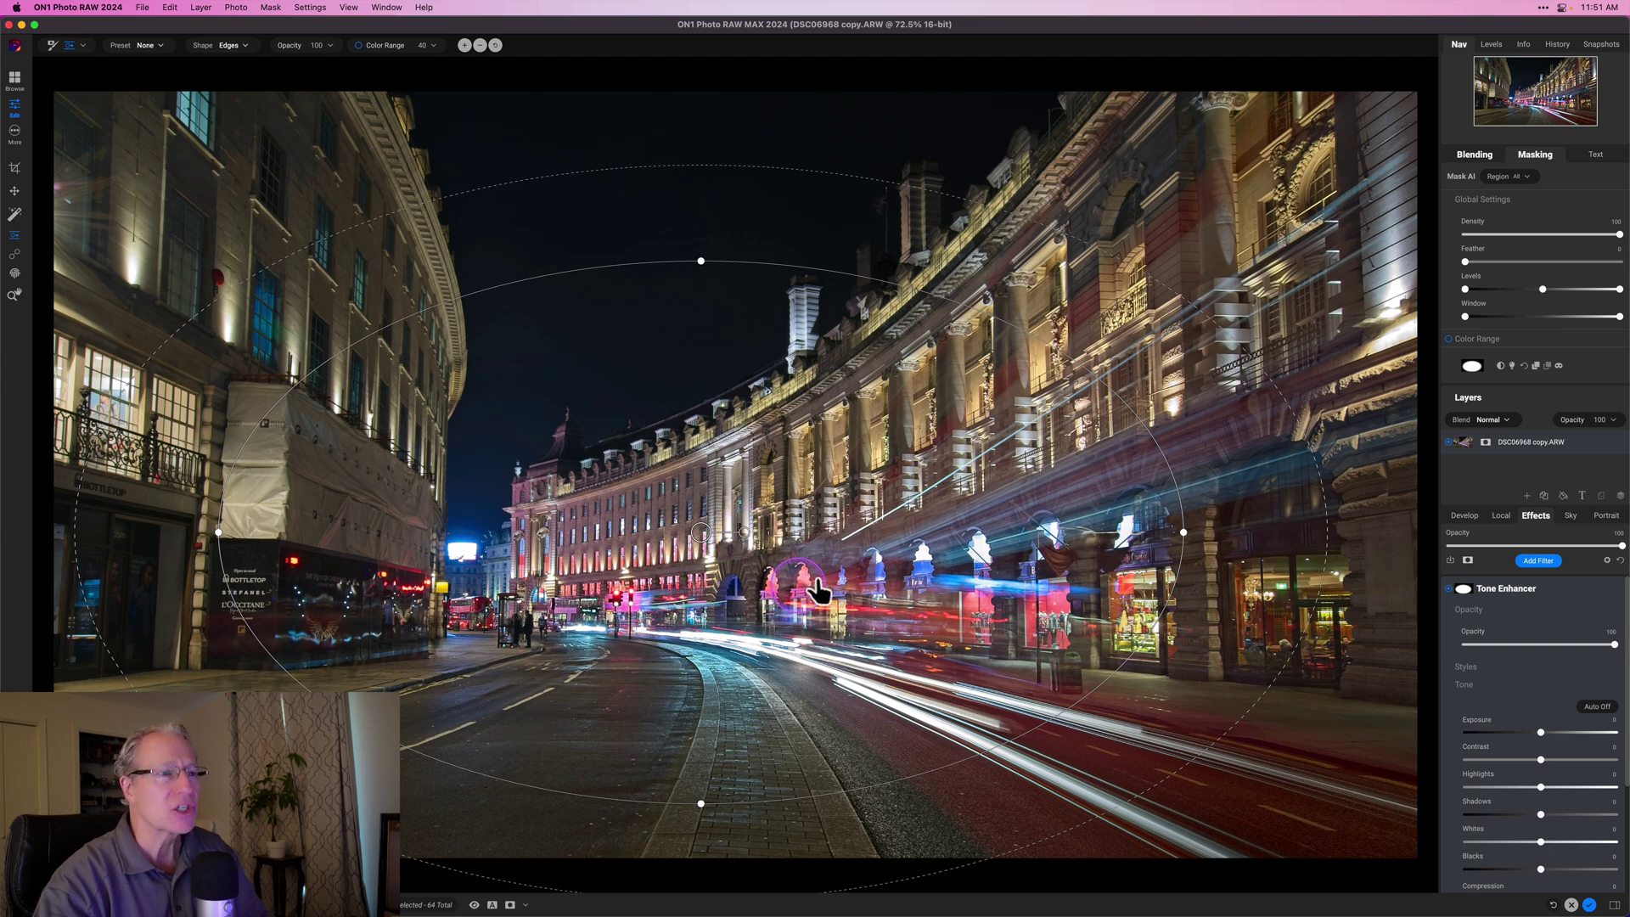
{"action": "left_click", "coordinate": [1102, 342]}
{"action": "left_click", "coordinate": [1083, 363]}
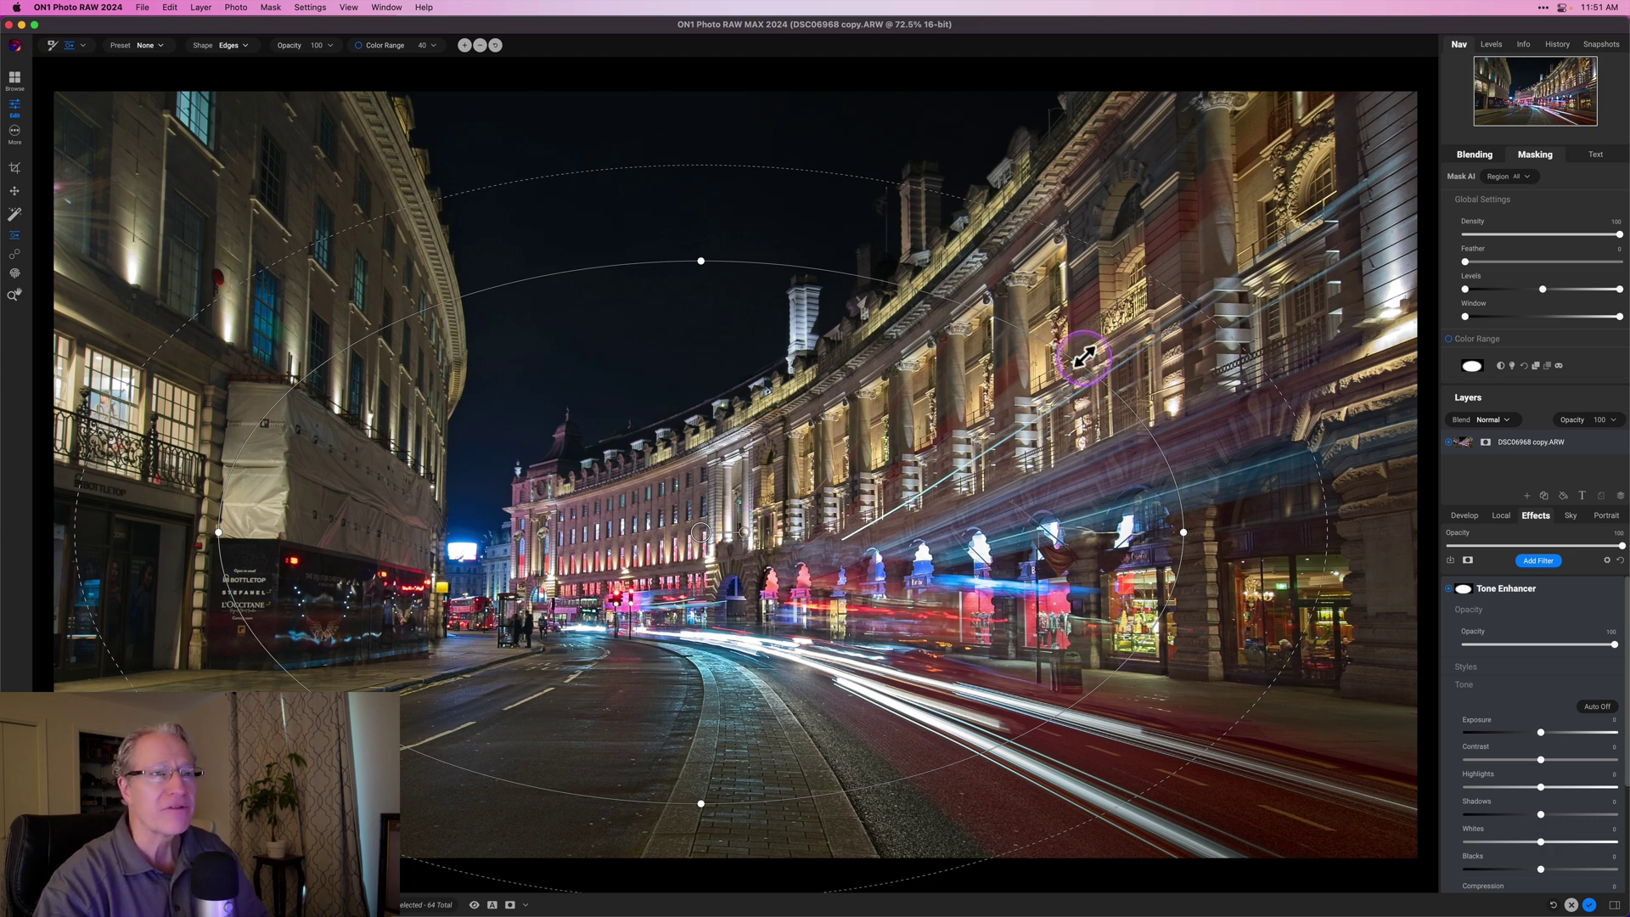
{"action": "left_click_drag", "start_coordinate": [1080, 363], "coordinate": [890, 446]}
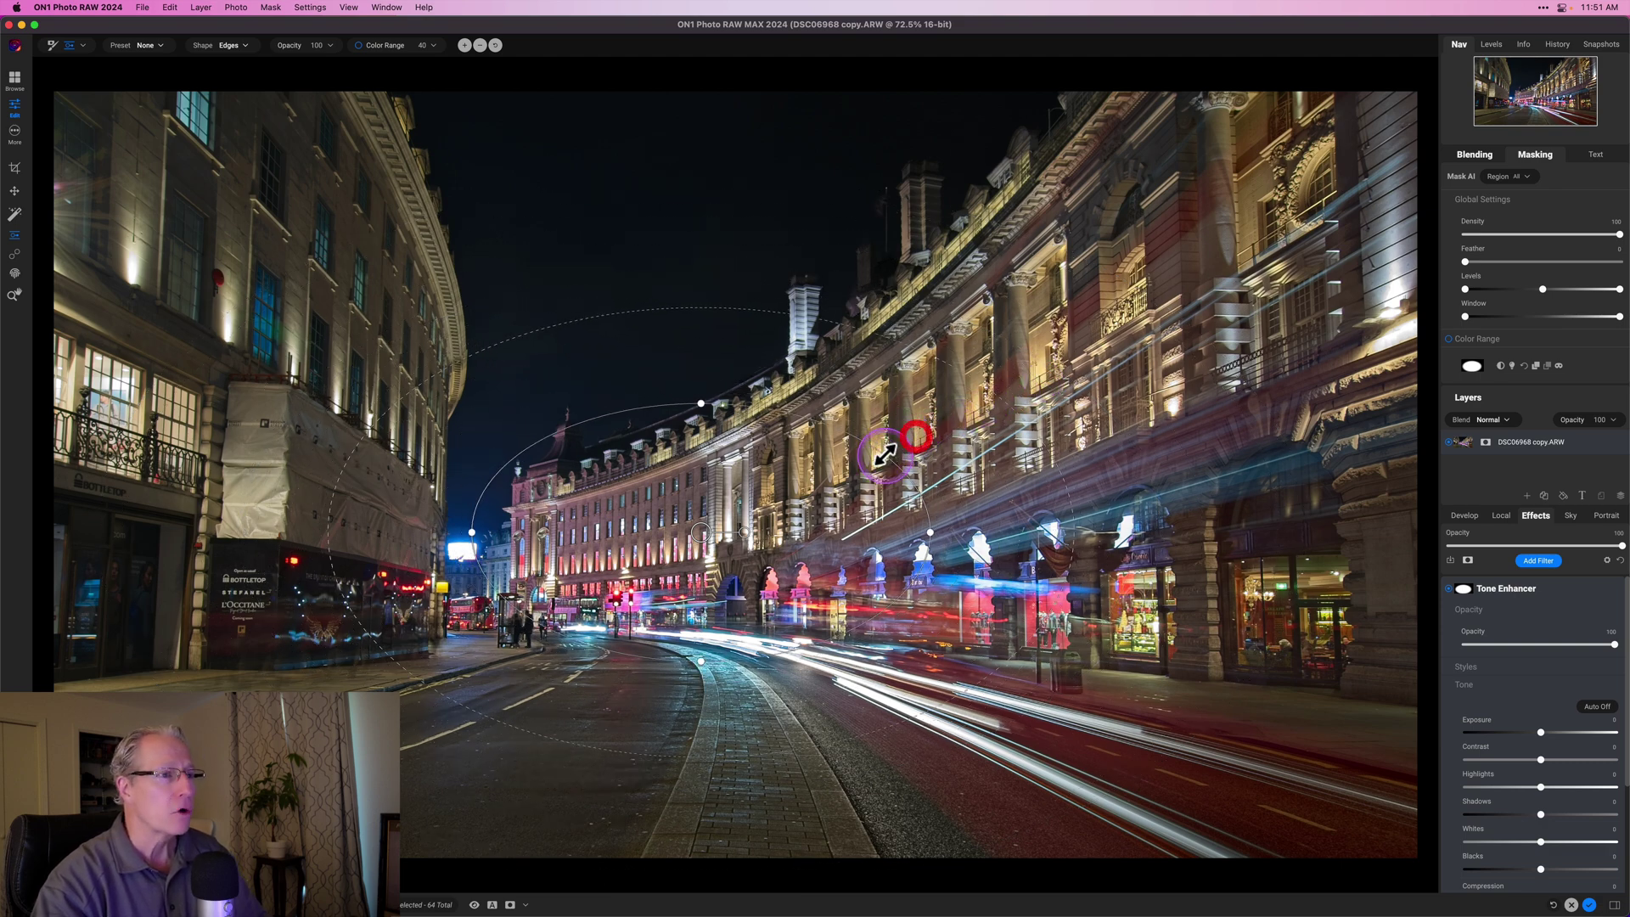
{"action": "left_click", "coordinate": [923, 535]}
{"action": "left_click_drag", "start_coordinate": [924, 535], "coordinate": [956, 539]}
{"action": "left_click_drag", "start_coordinate": [960, 535], "coordinate": [989, 534]}
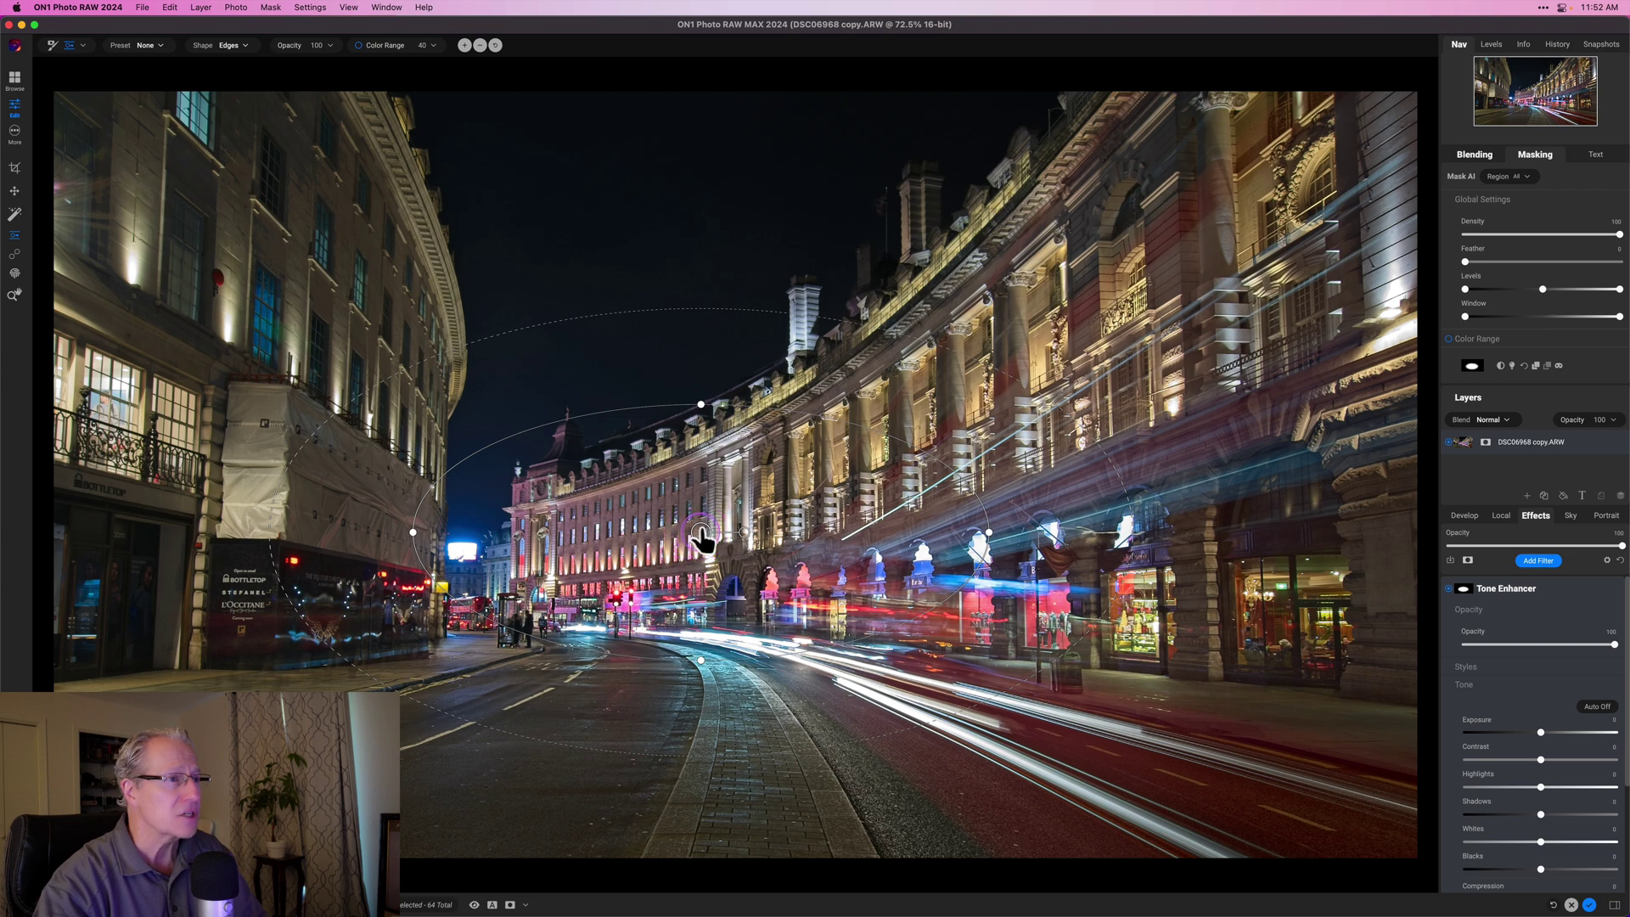
- Move the elliptical mask lower over the light trails, widen its feathered edge, and reduce its inner ellipse slightly
{"action": "left_click_drag", "start_coordinate": [701, 533], "coordinate": [736, 583]}
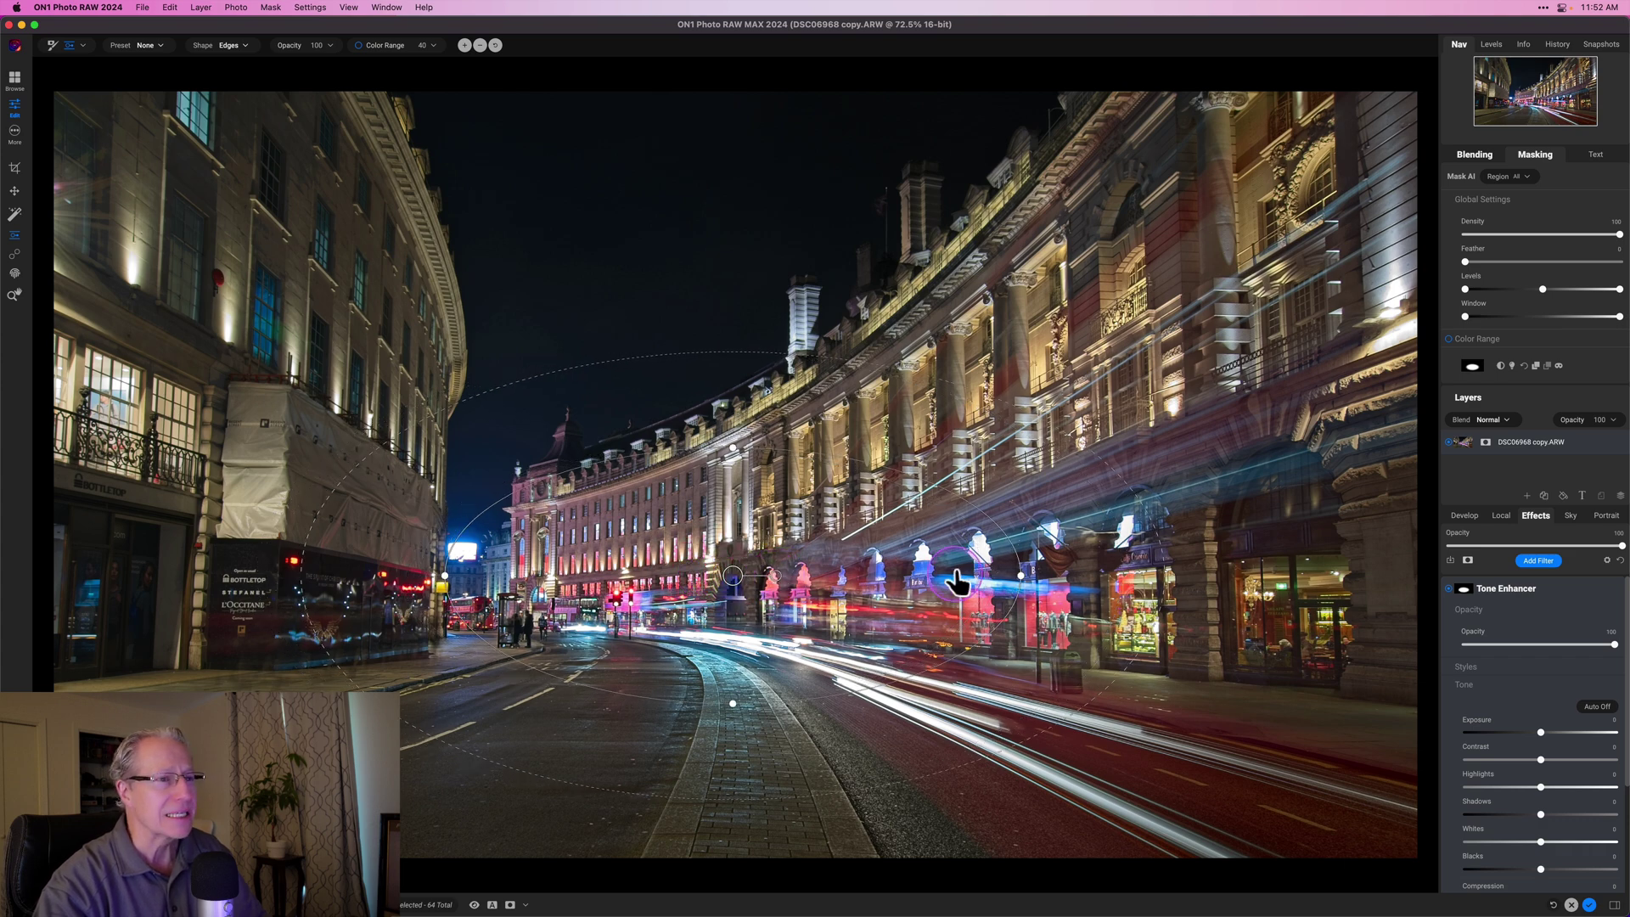
{"action": "left_click_drag", "start_coordinate": [1031, 584], "coordinate": [1055, 582]}
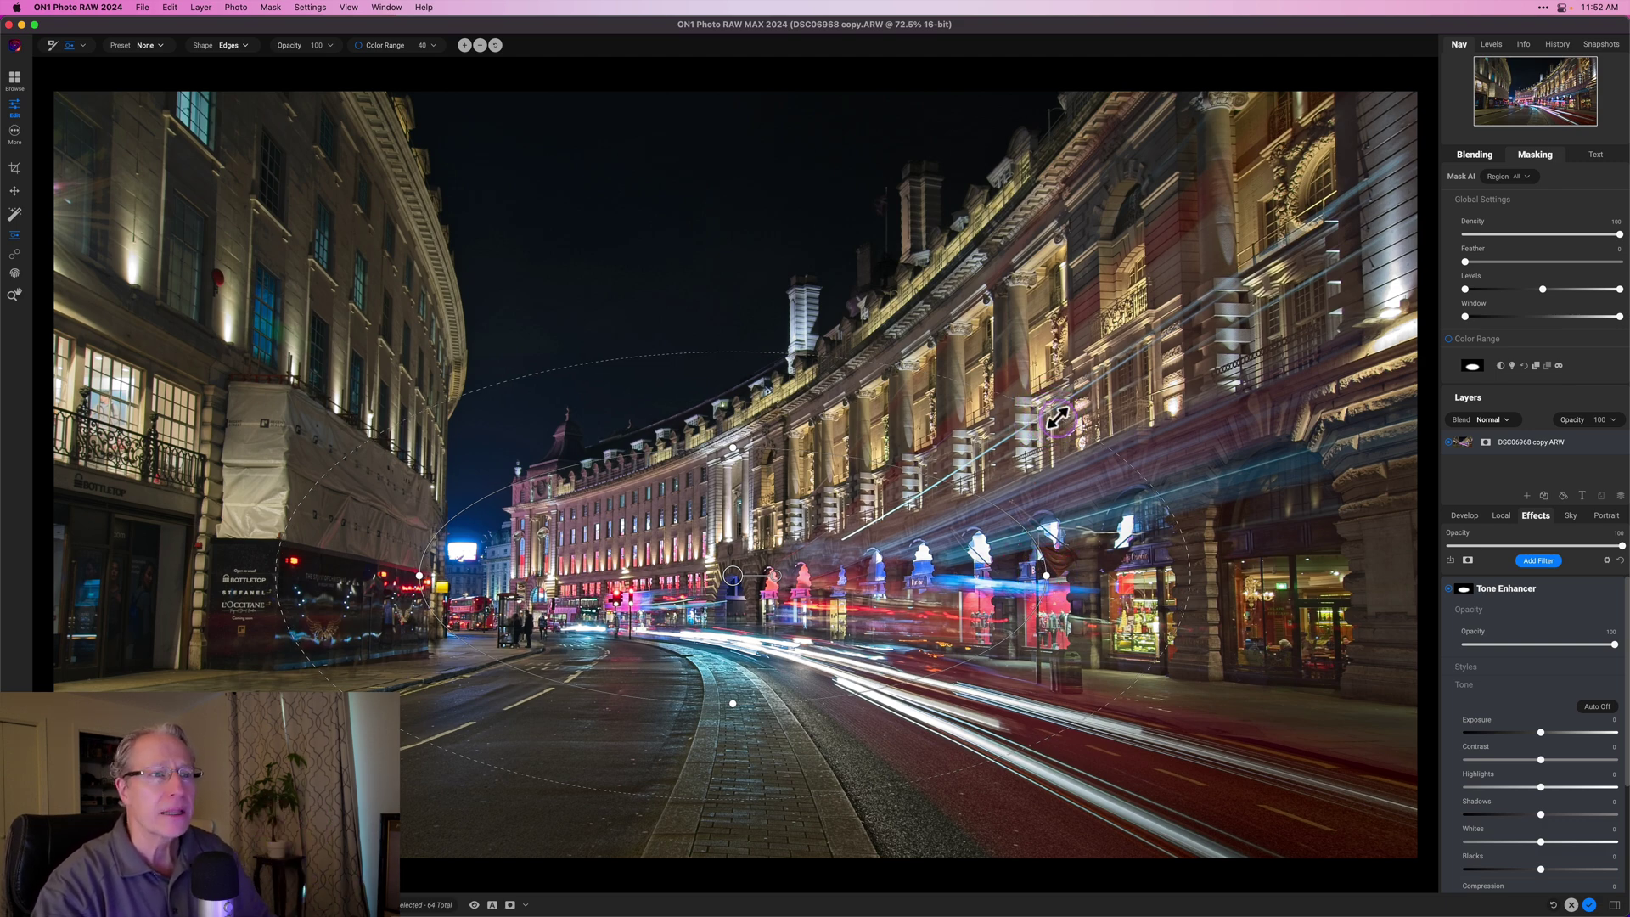
{"action": "left_click_drag", "start_coordinate": [1061, 411], "coordinate": [1086, 391]}
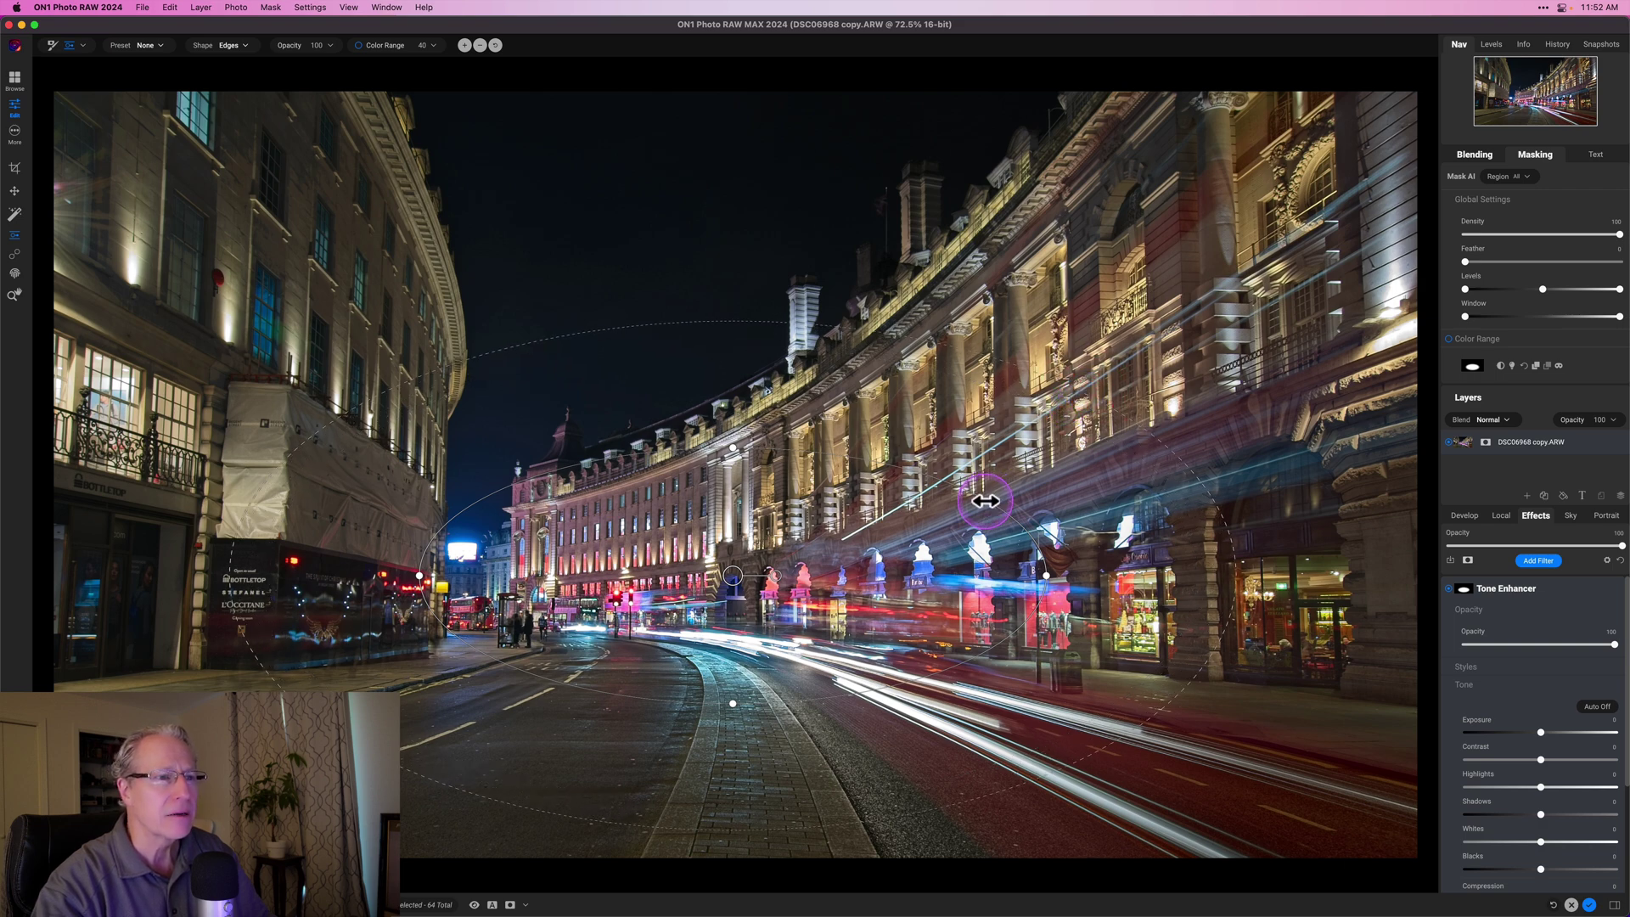
{"action": "left_click_drag", "start_coordinate": [924, 474], "coordinate": [913, 486]}
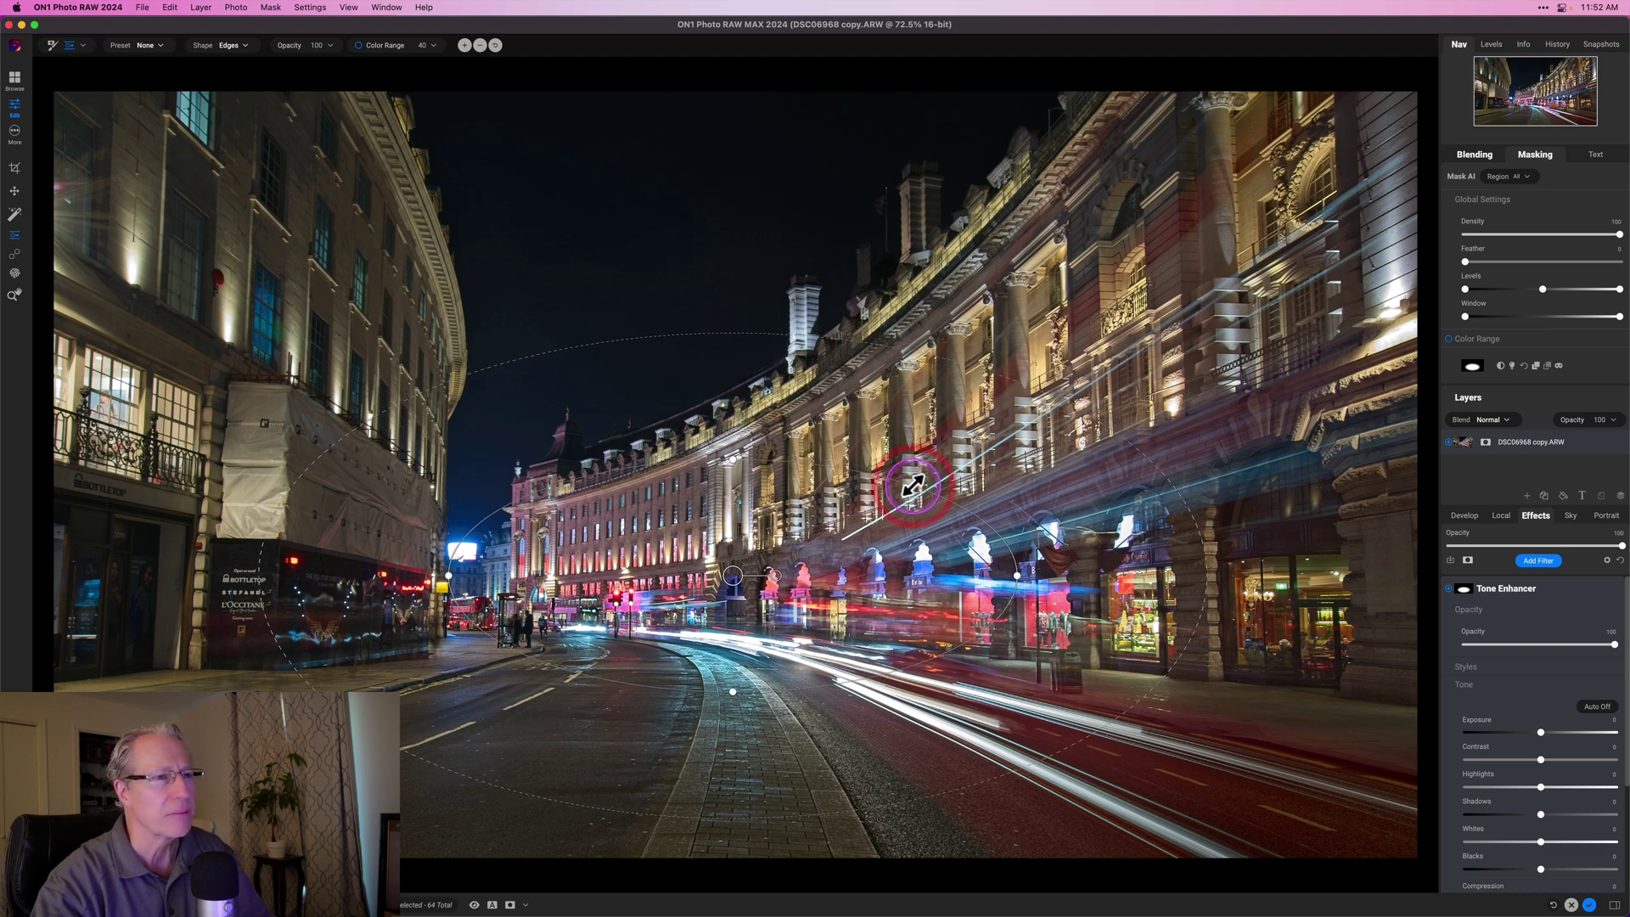
- Check the ellipse's feathered fade in the black-and-white mask view and return to the photo
{"action": "left_click", "coordinate": [1541, 361]}
{"action": "left_click", "coordinate": [1559, 365]}
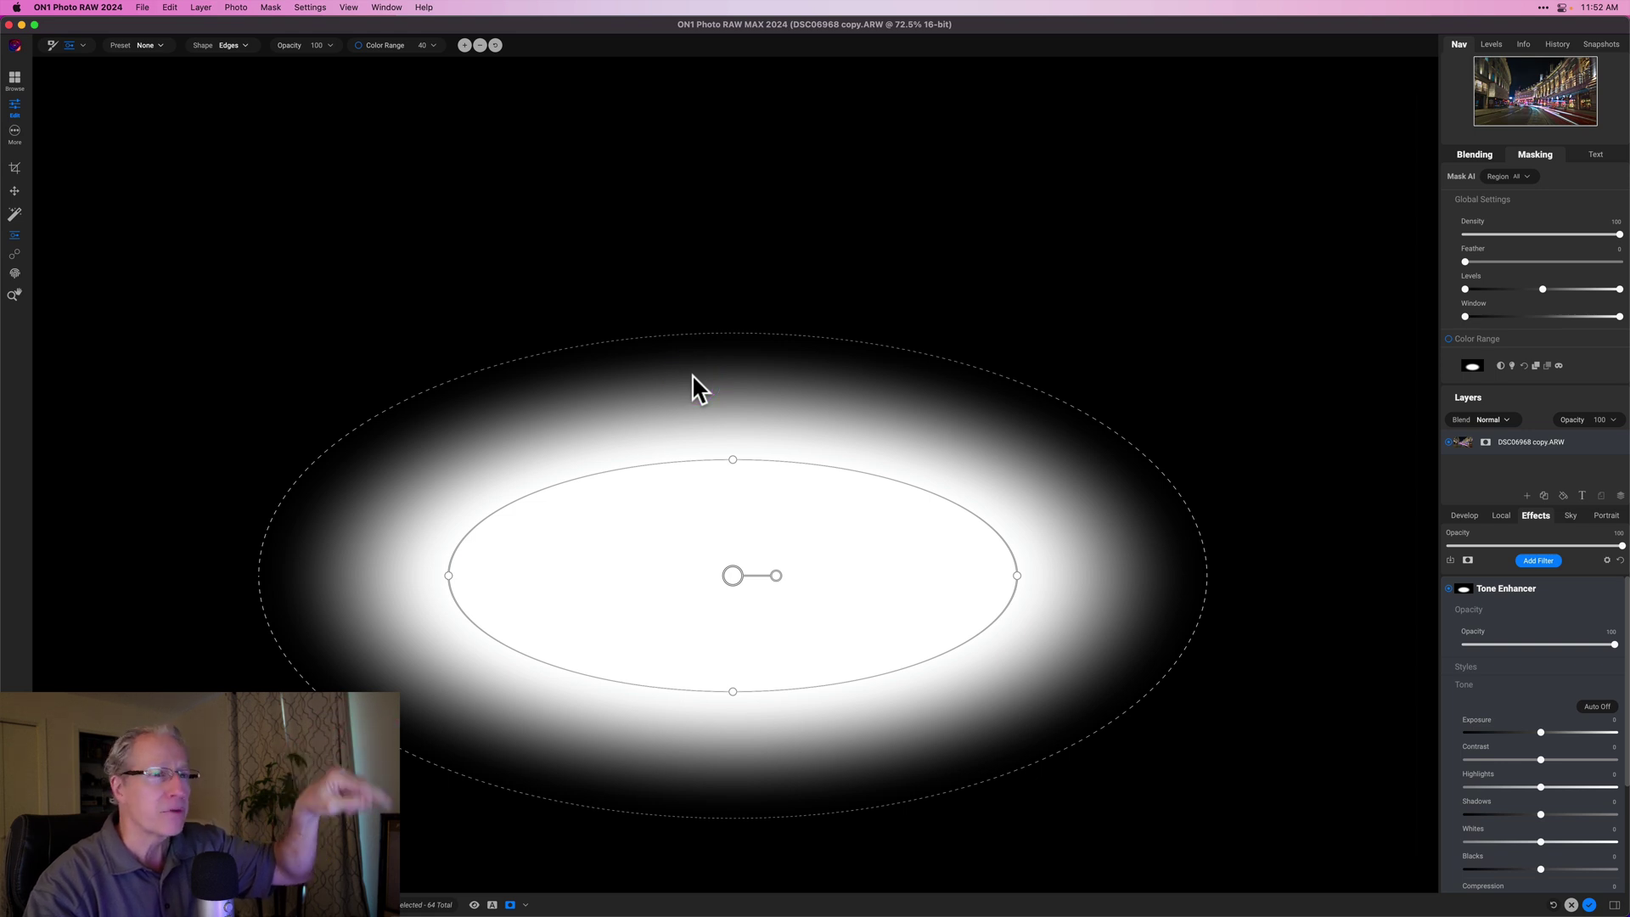
{"action": "left_click", "coordinate": [915, 413]}
{"action": "left_click", "coordinate": [1307, 504]}
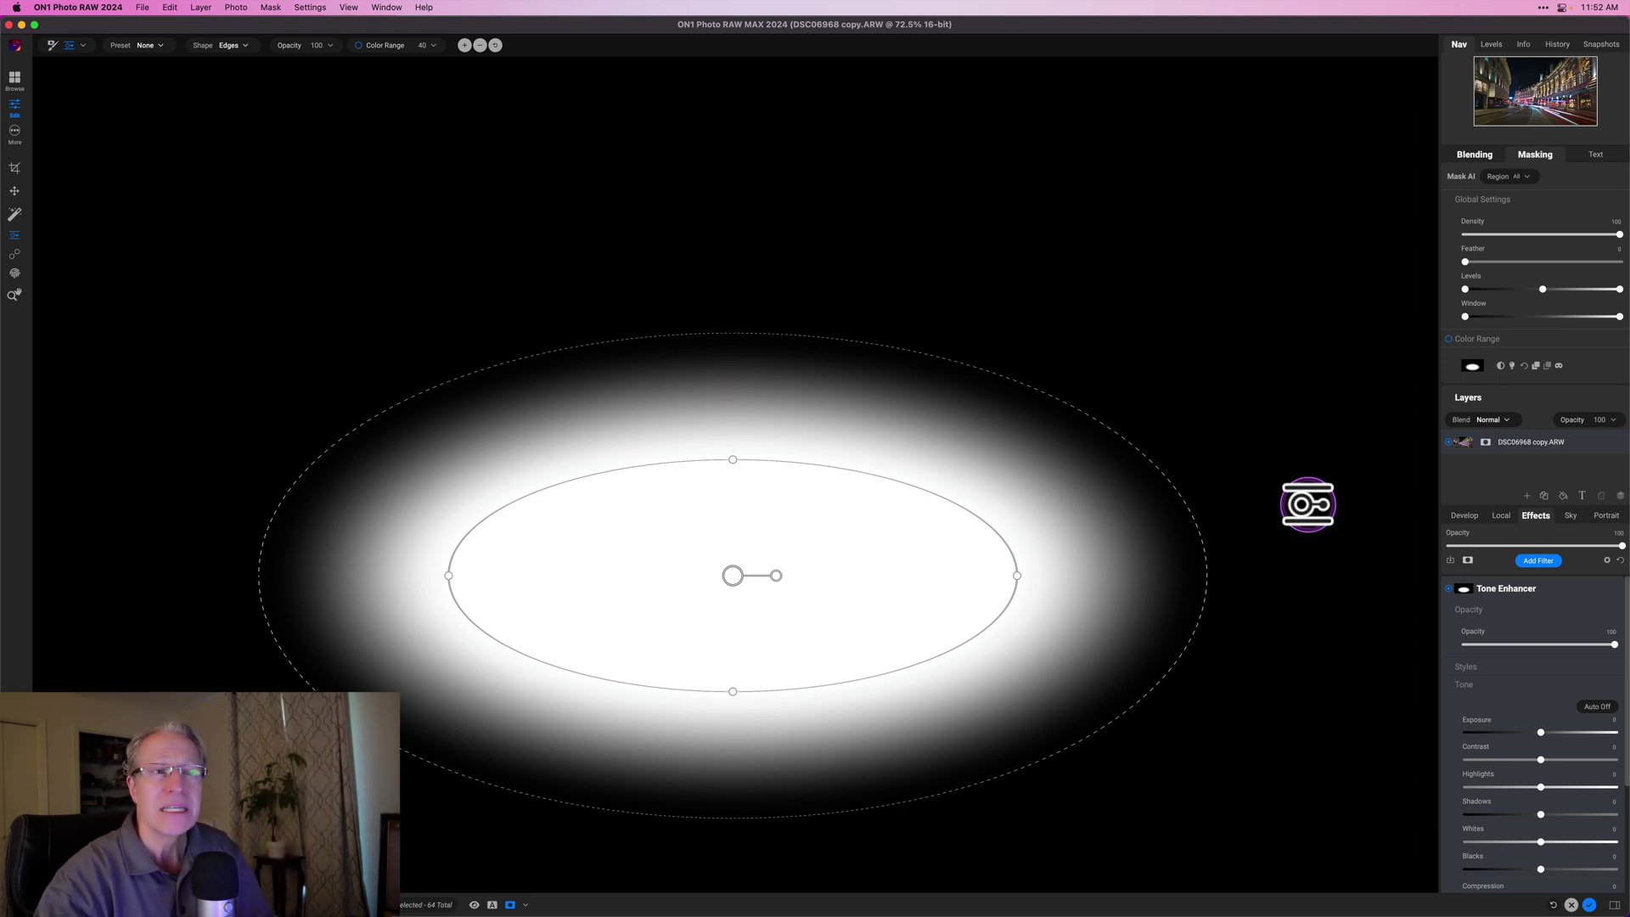
{"action": "left_click", "coordinate": [1563, 501]}
{"action": "left_click", "coordinate": [1559, 366]}
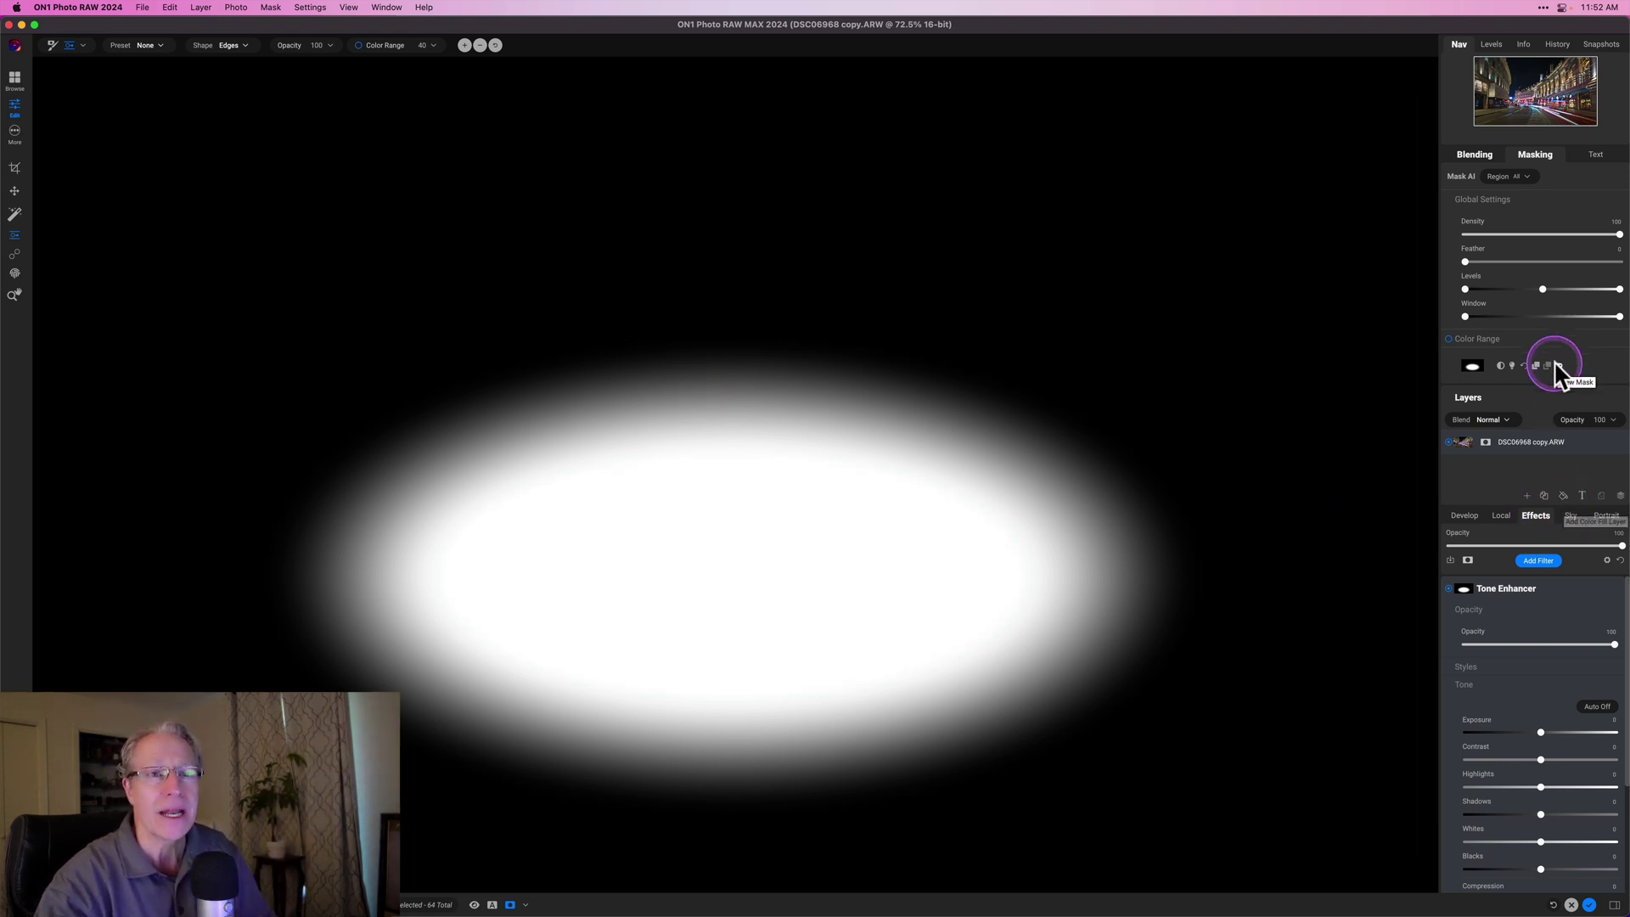
{"action": "left_click", "coordinate": [1559, 366]}
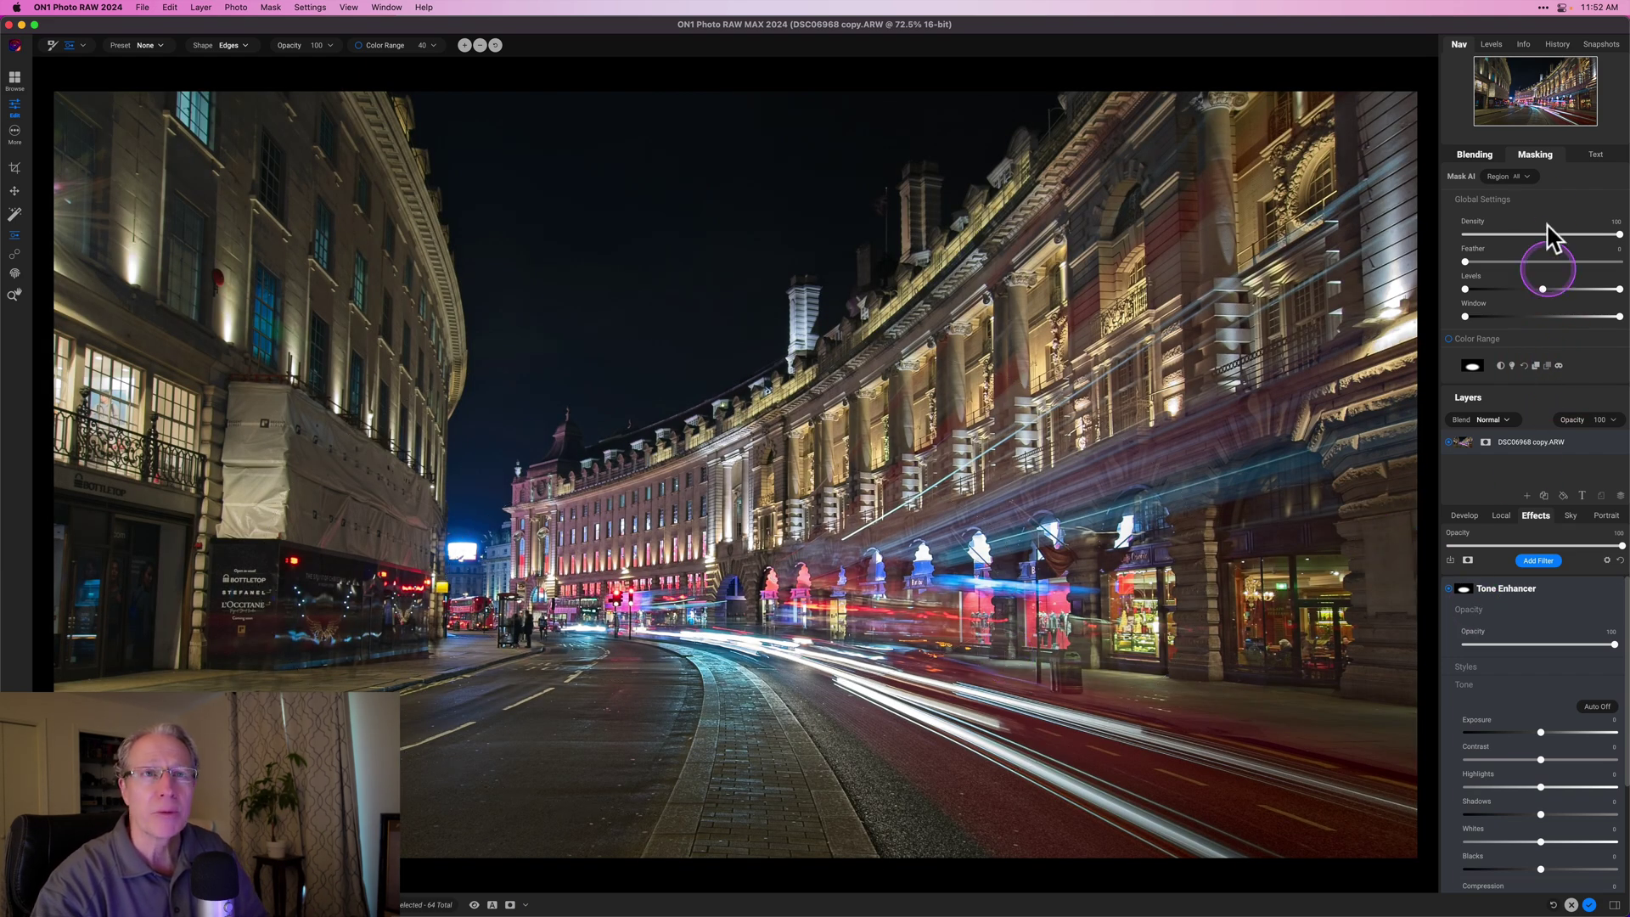
- Brighten the masked street by setting the fourth Tone Enhancer's Exposure to 0.3, comparing the photo with and without the filter
{"action": "left_click", "coordinate": [1535, 154]}
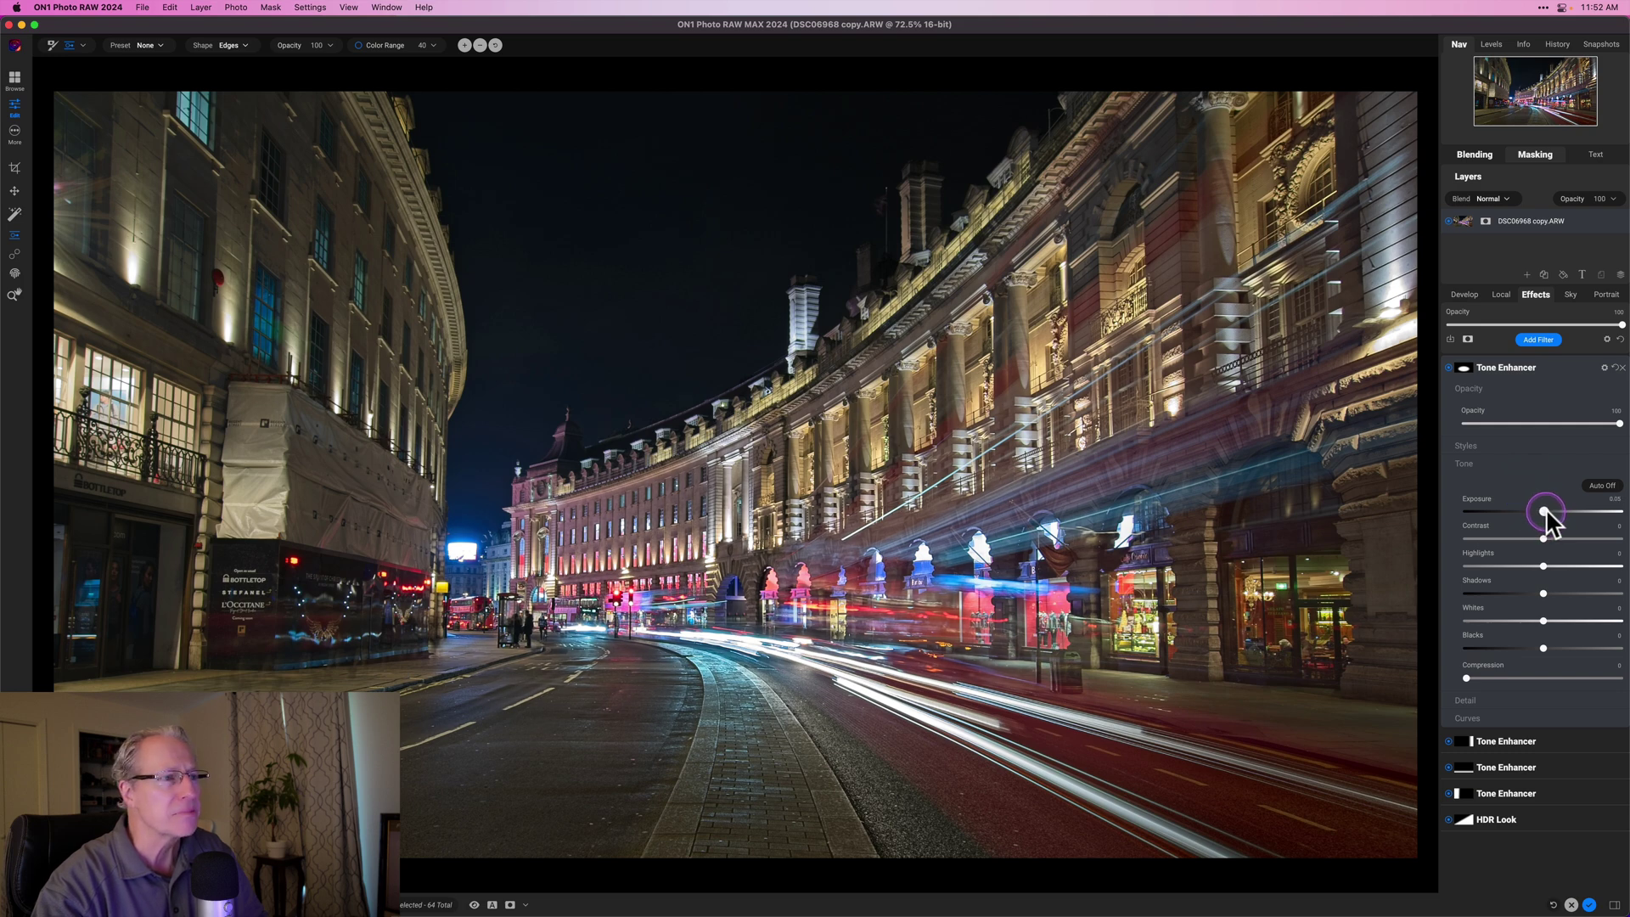
{"action": "left_click_drag", "start_coordinate": [1545, 508], "coordinate": [1548, 508]}
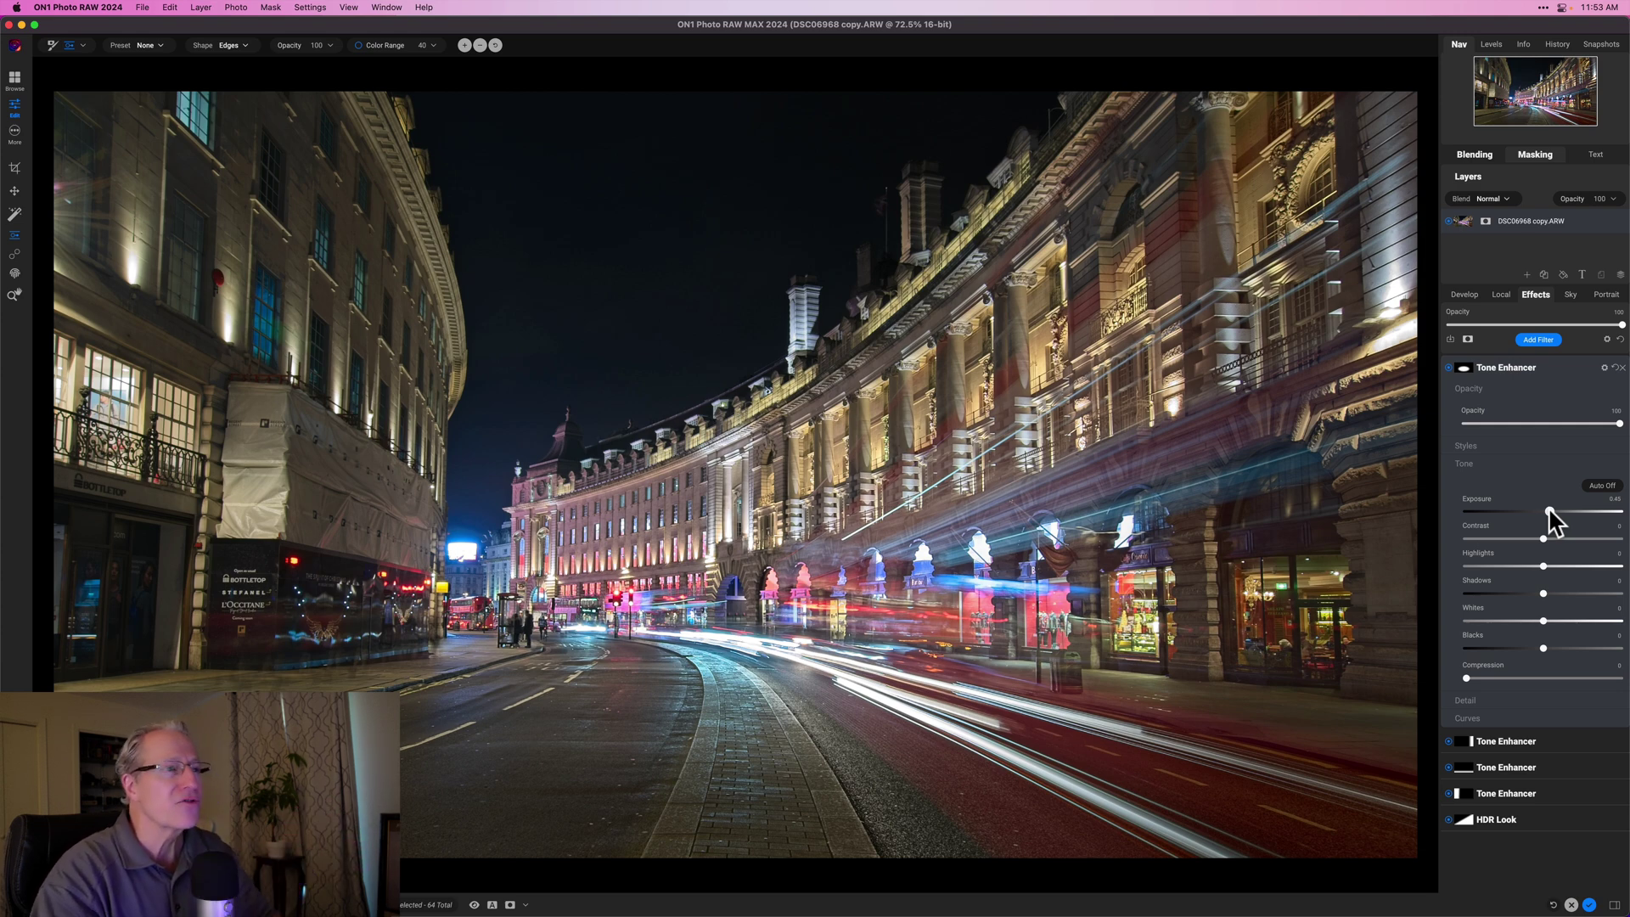
{"action": "left_click", "coordinate": [1451, 370]}
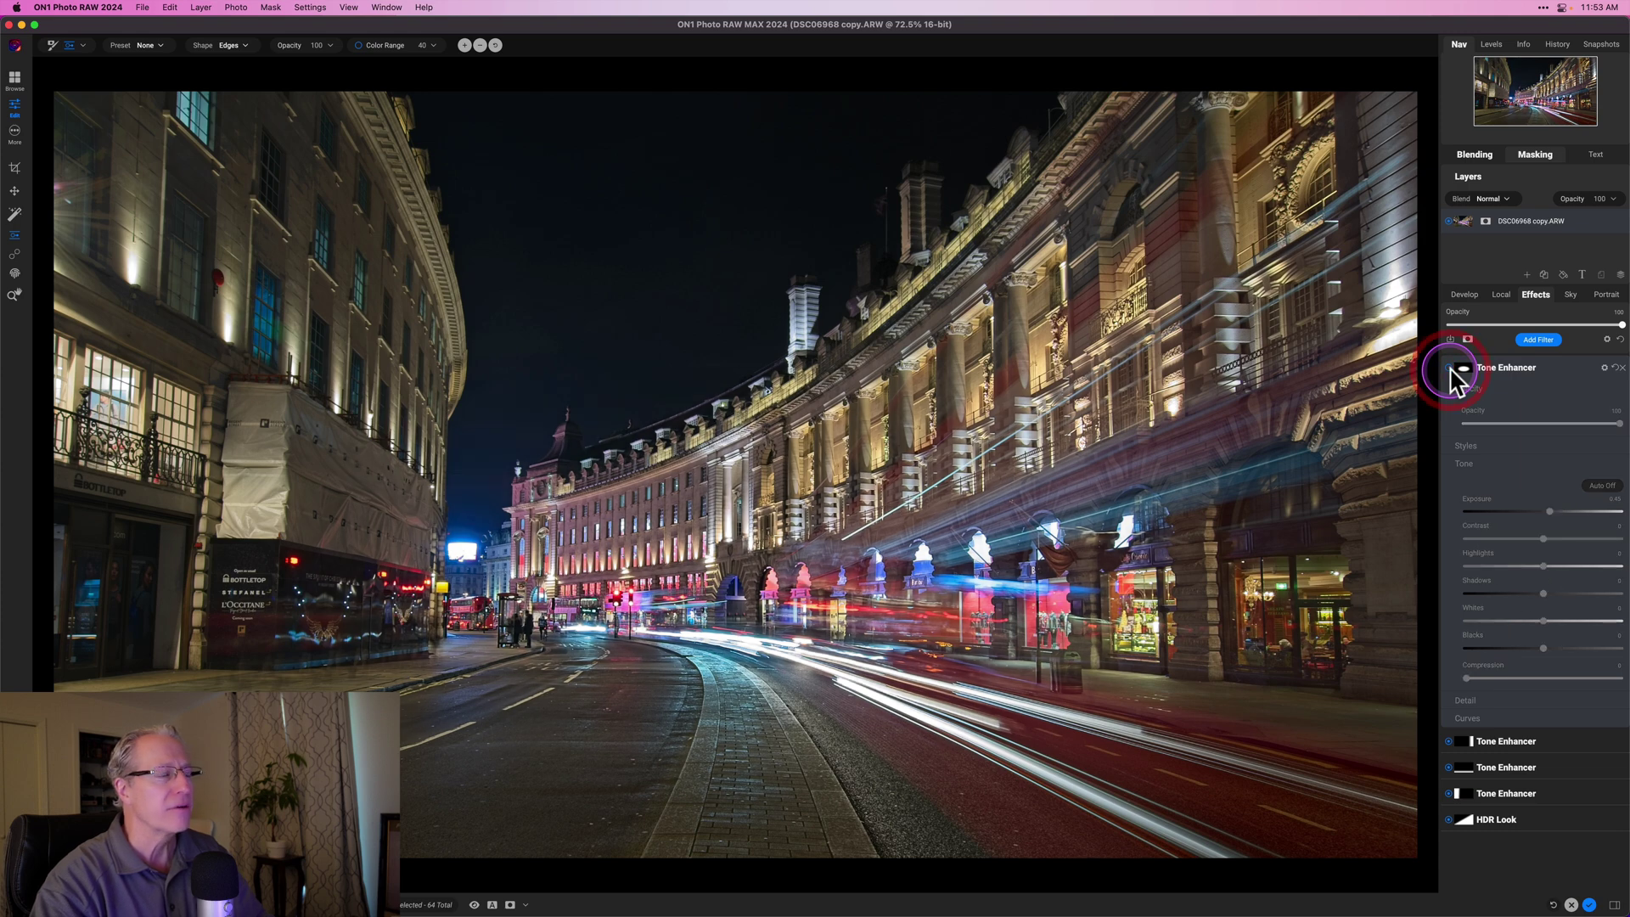
{"action": "left_click", "coordinate": [1452, 371]}
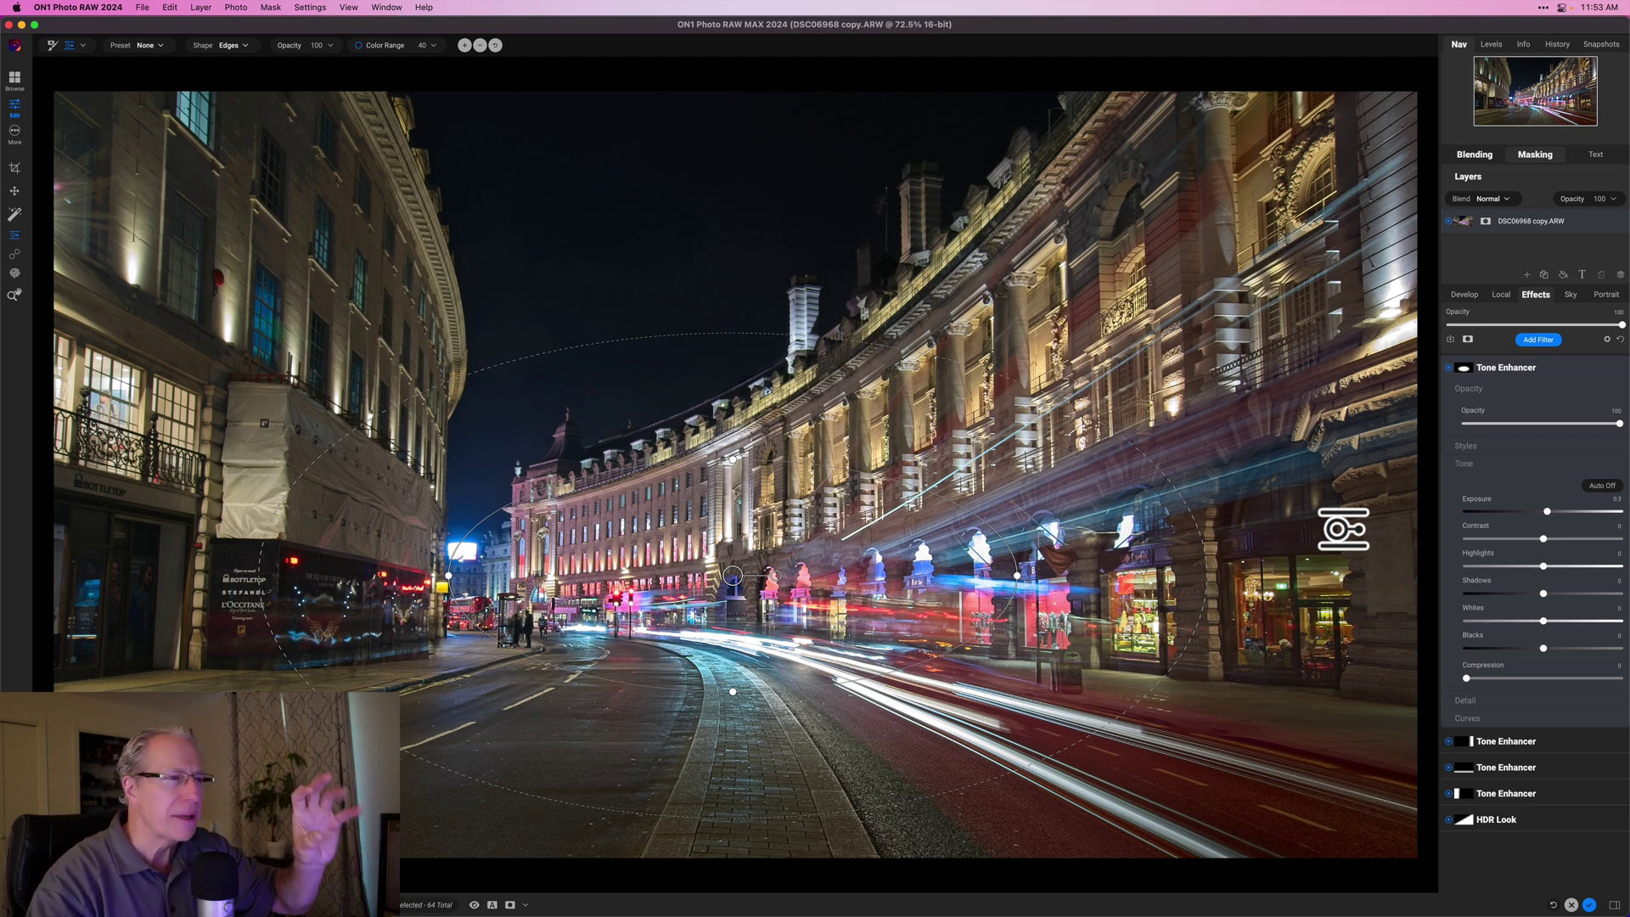
{"action": "left_click", "coordinate": [1448, 366]}
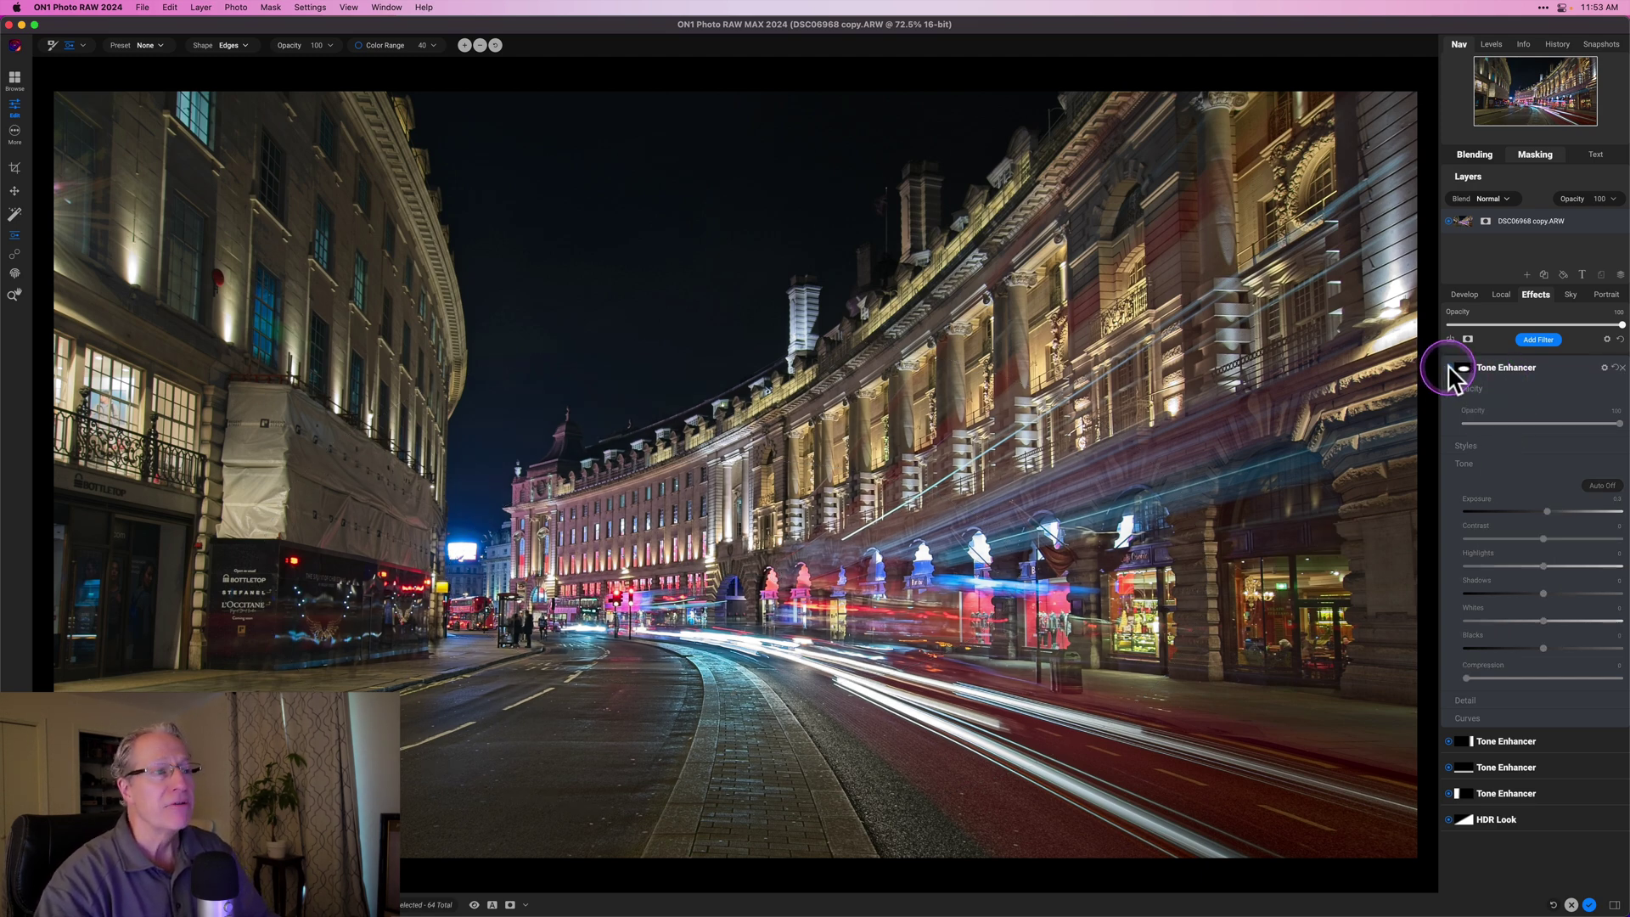
{"action": "left_click", "coordinate": [1449, 365]}
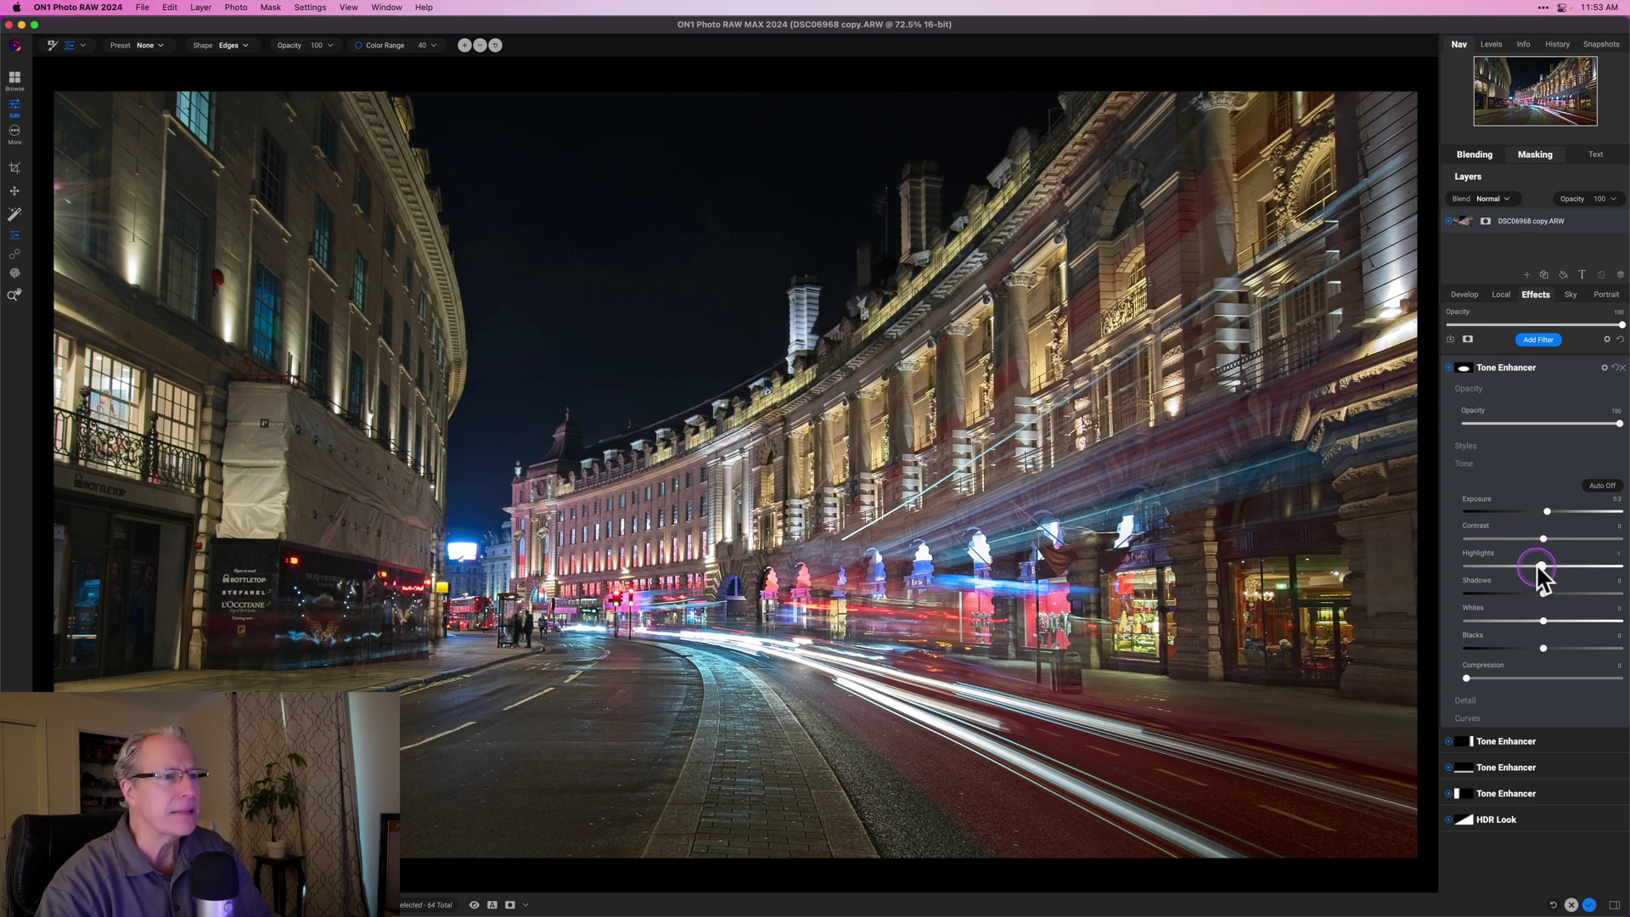
- Raise the fourth Tone Enhancer's Contrast to about 14, lower its Highlights slightly, and compare the whole edit with the original photo
{"action": "left_click_drag", "start_coordinate": [1531, 564], "coordinate": [1528, 566]}
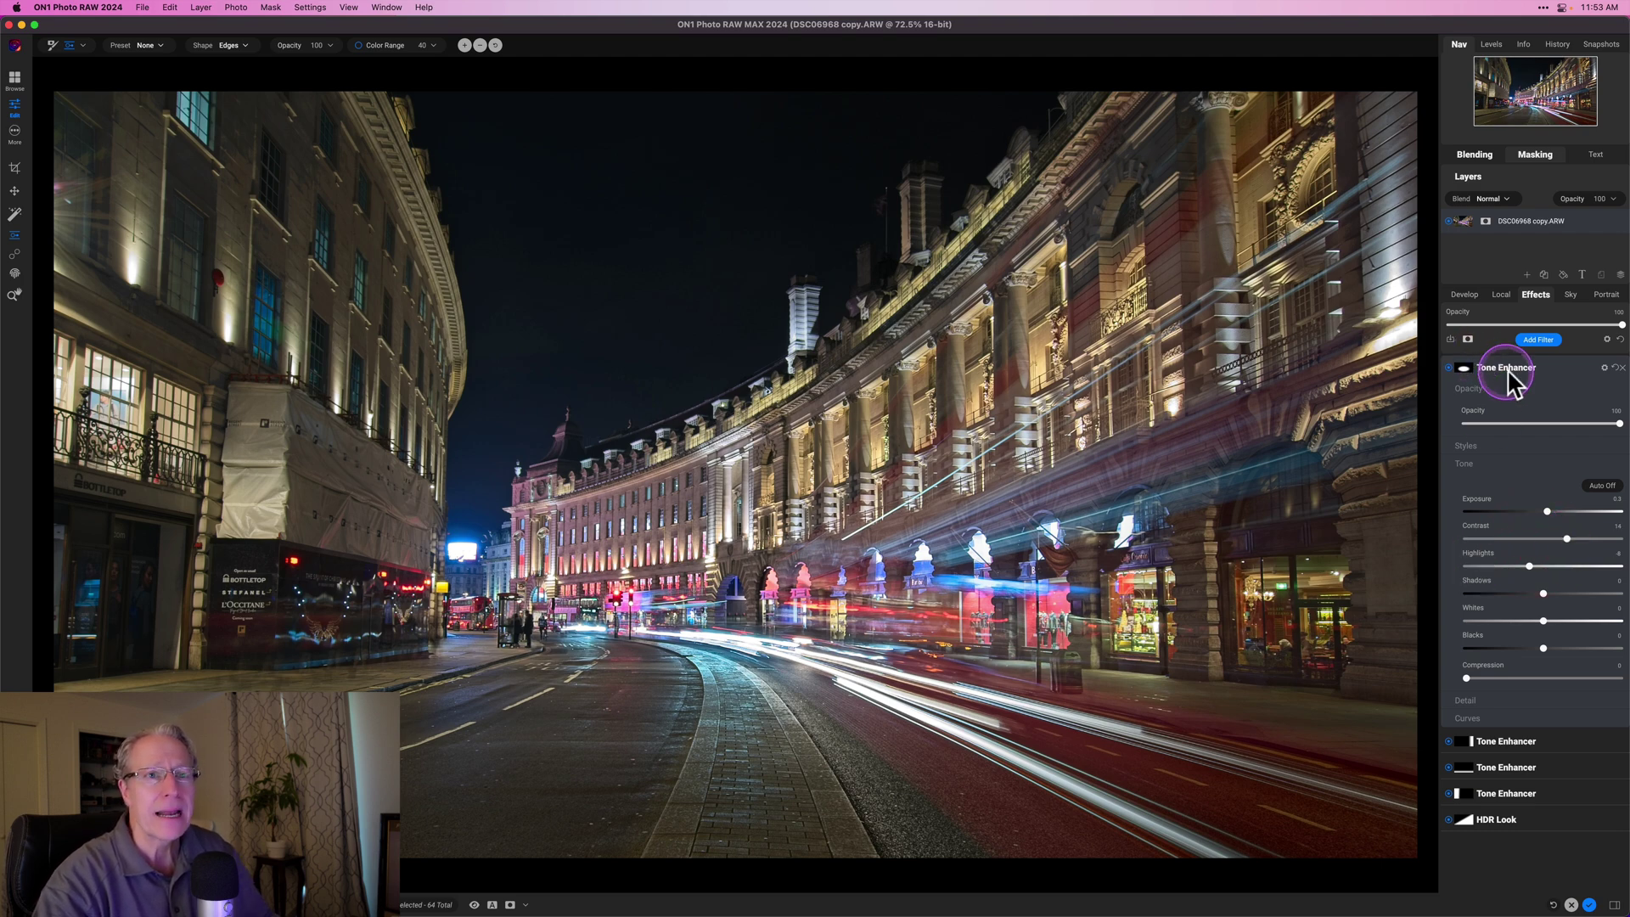
{"action": "left_click", "coordinate": [1542, 373]}
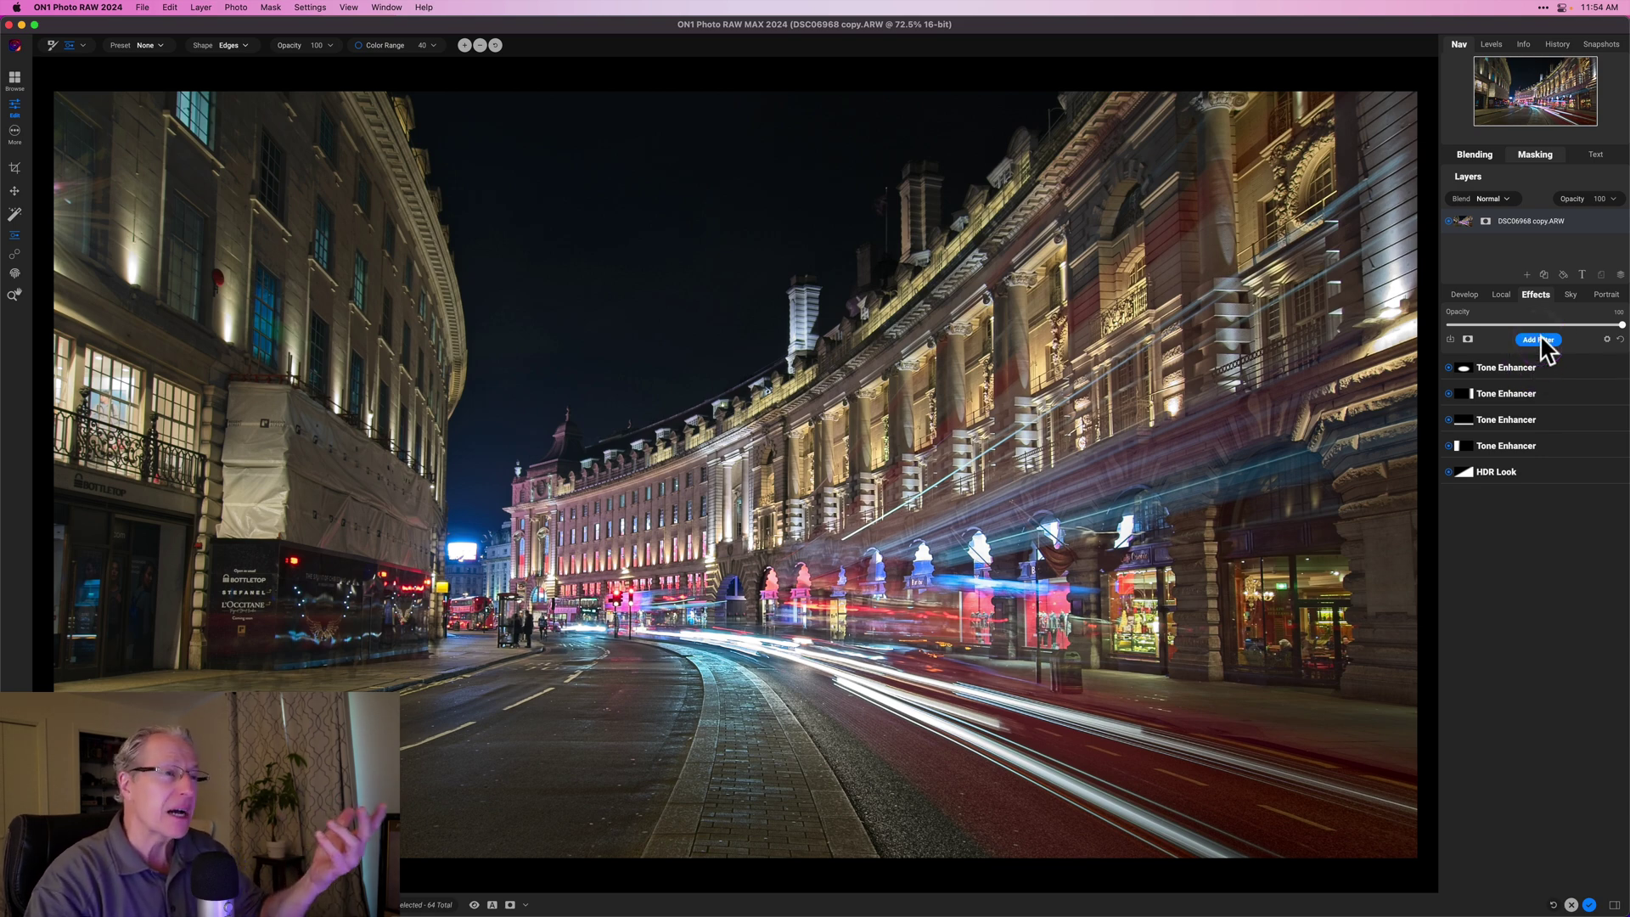
{"action": "key", "text": "backslash"}
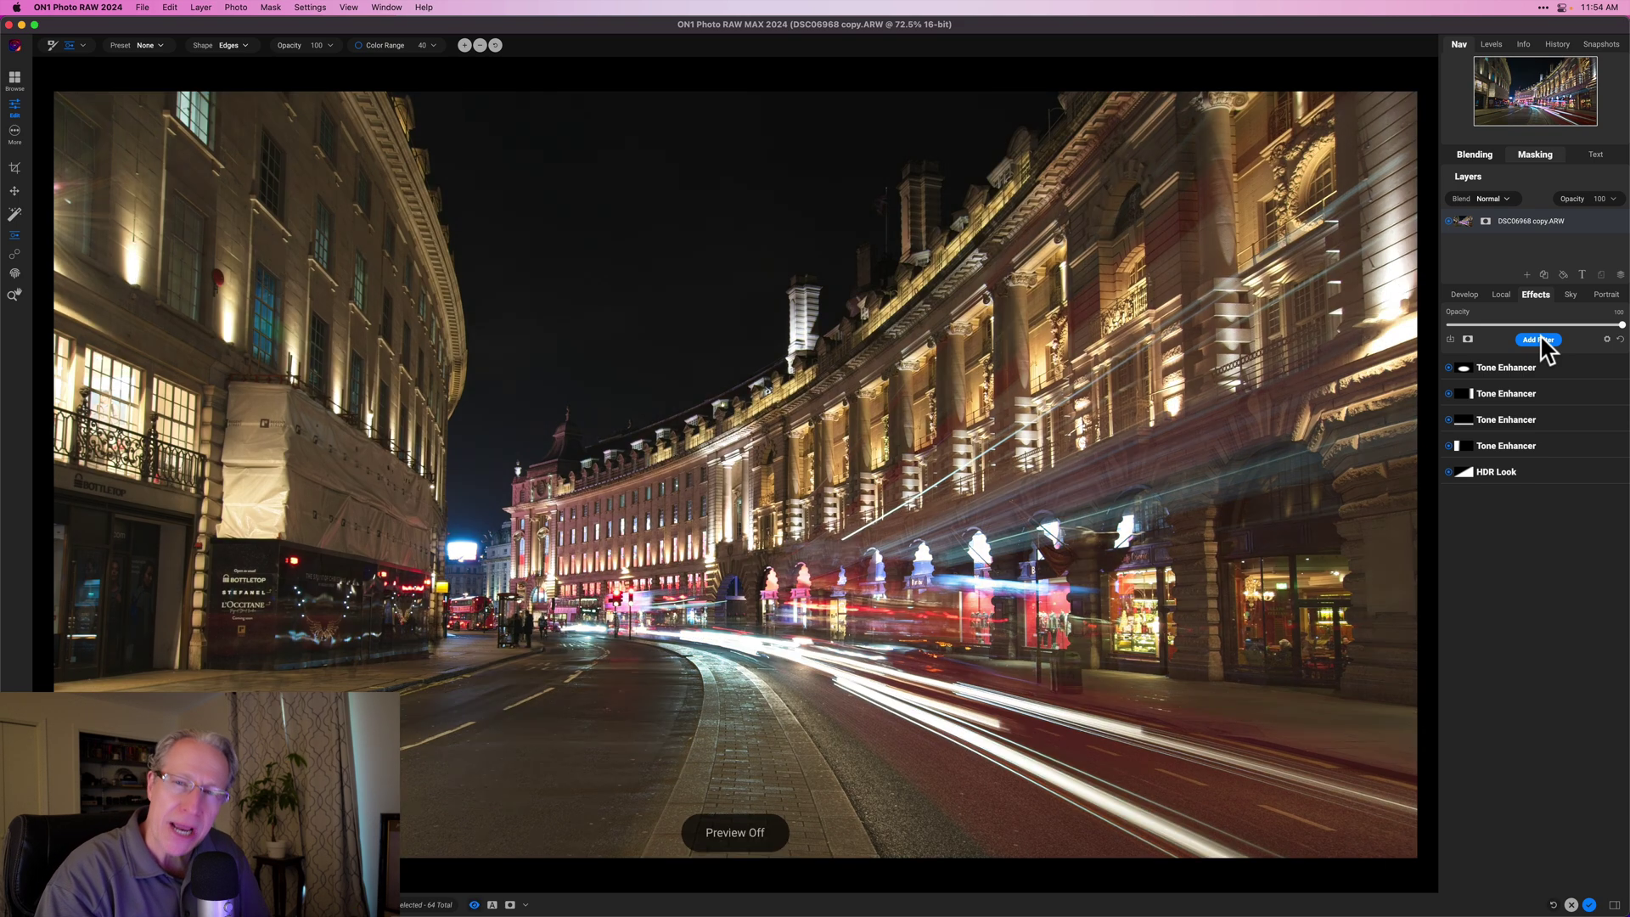
{"action": "key", "text": "backslash"}
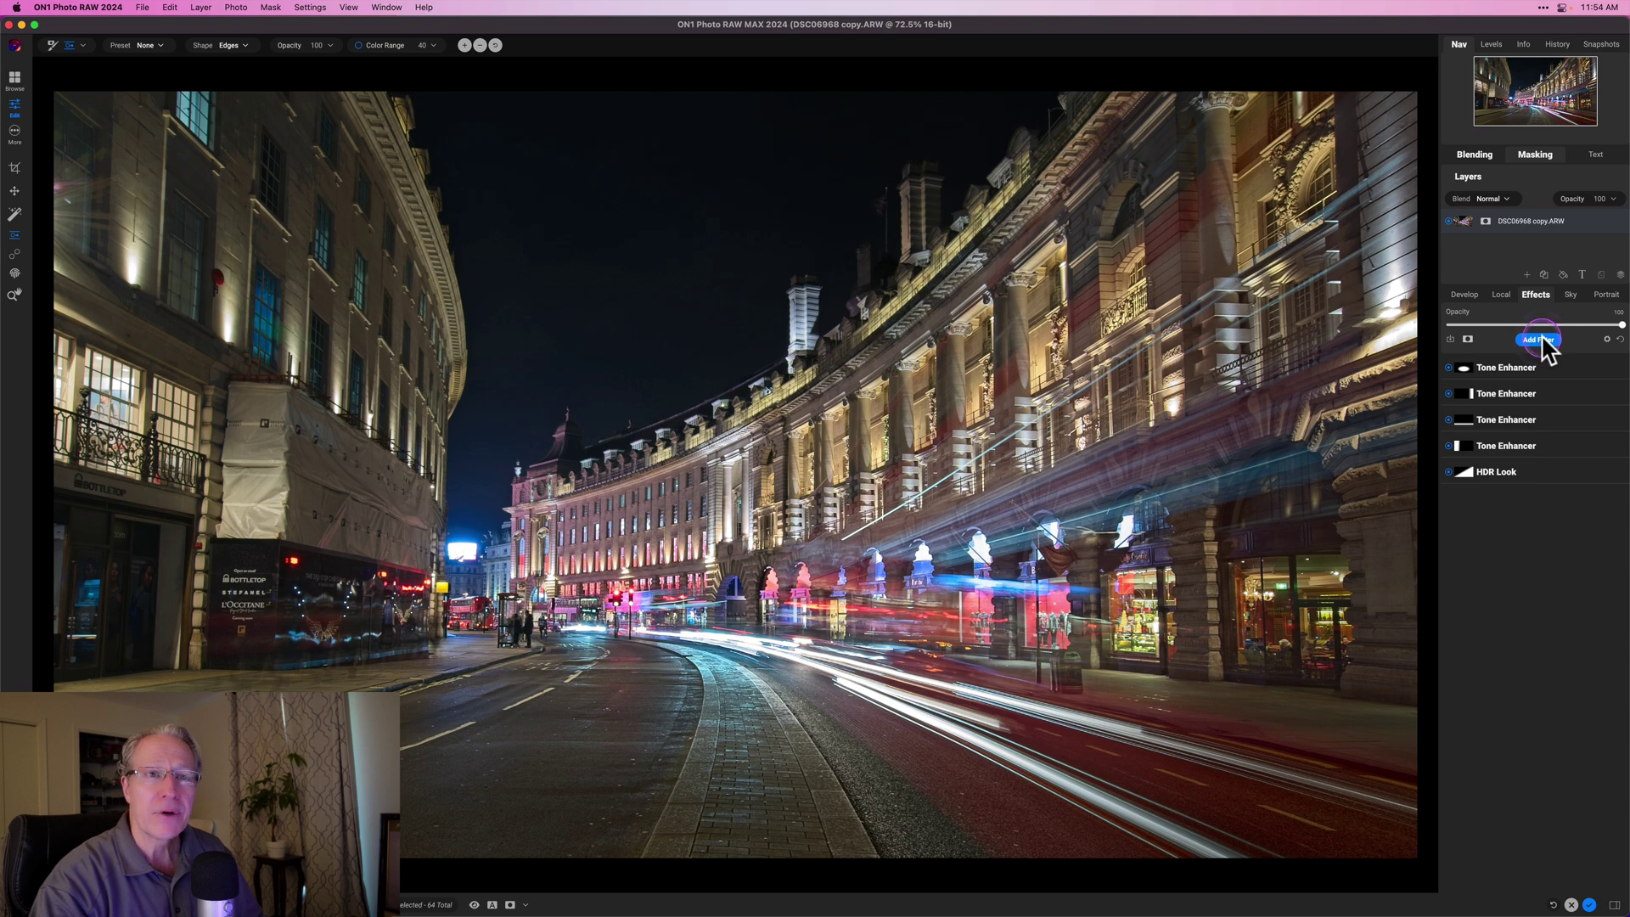
- Add a Color Balance filter above the Tone Enhancer filters
{"action": "left_click", "coordinate": [1540, 341]}
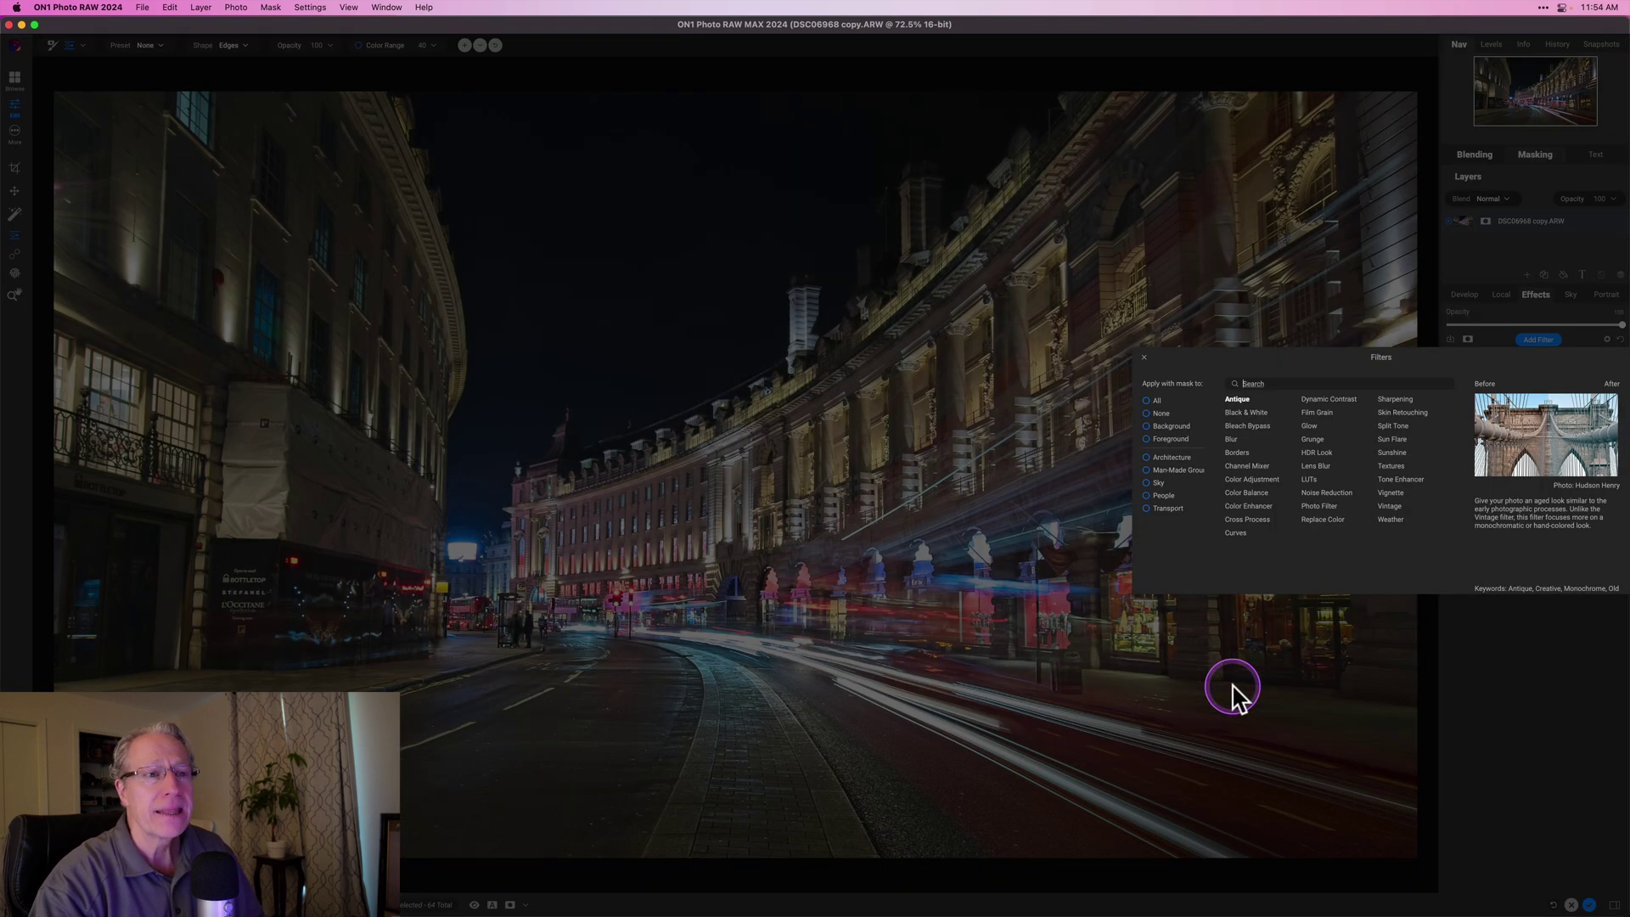
{"action": "left_click", "coordinate": [1259, 493]}
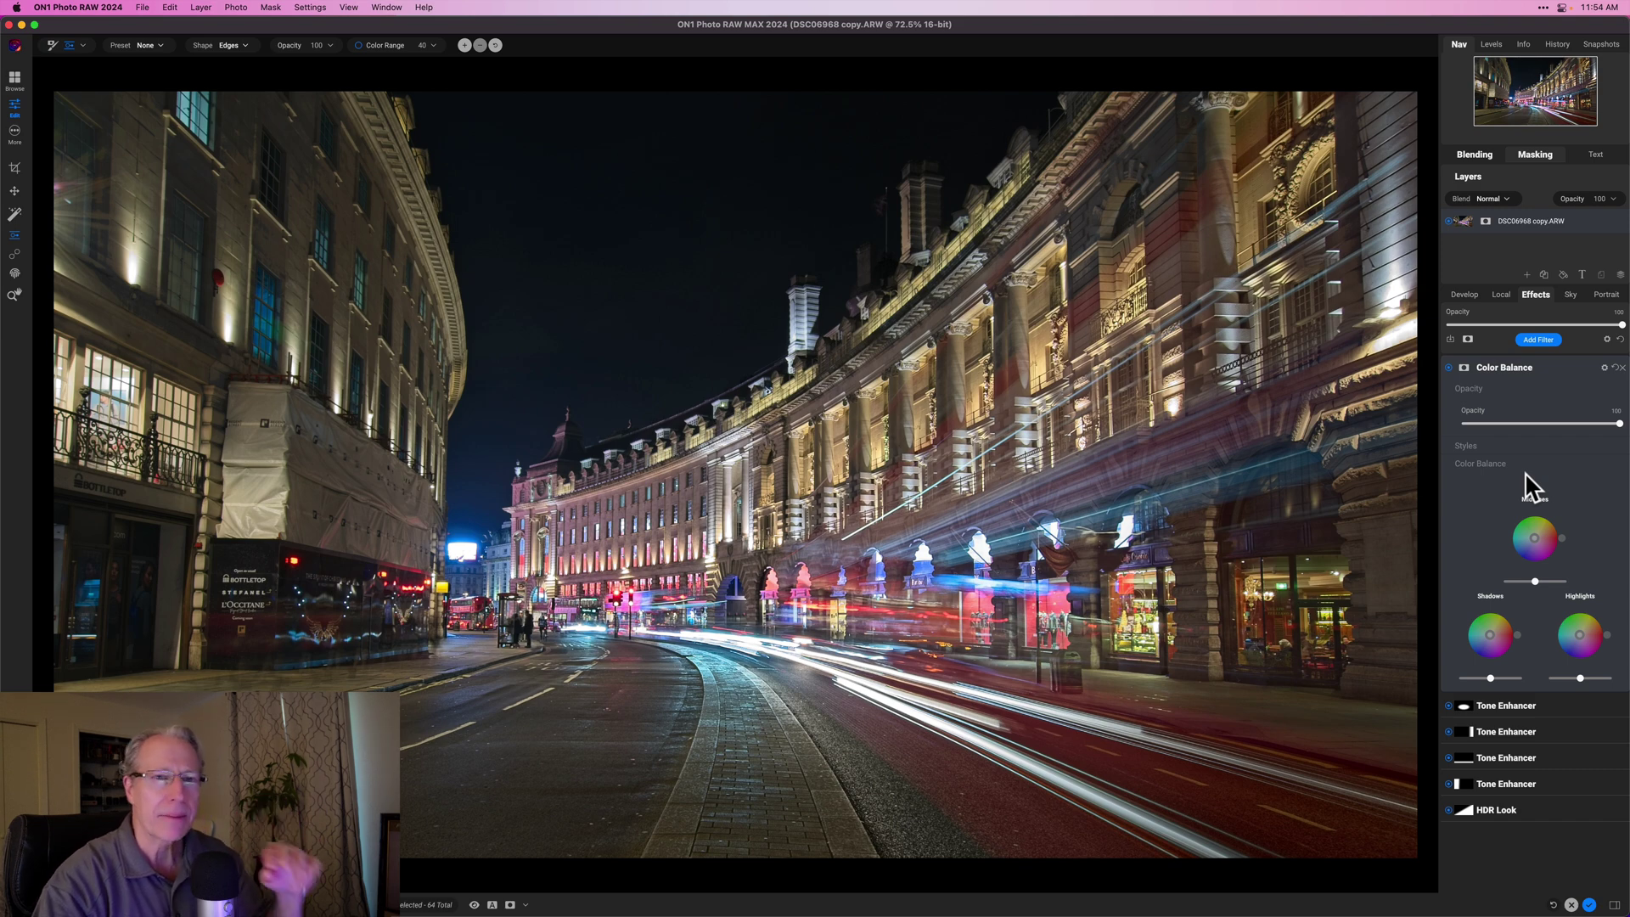
{"action": "left_click", "coordinate": [1524, 506]}
{"action": "left_click", "coordinate": [1554, 504]}
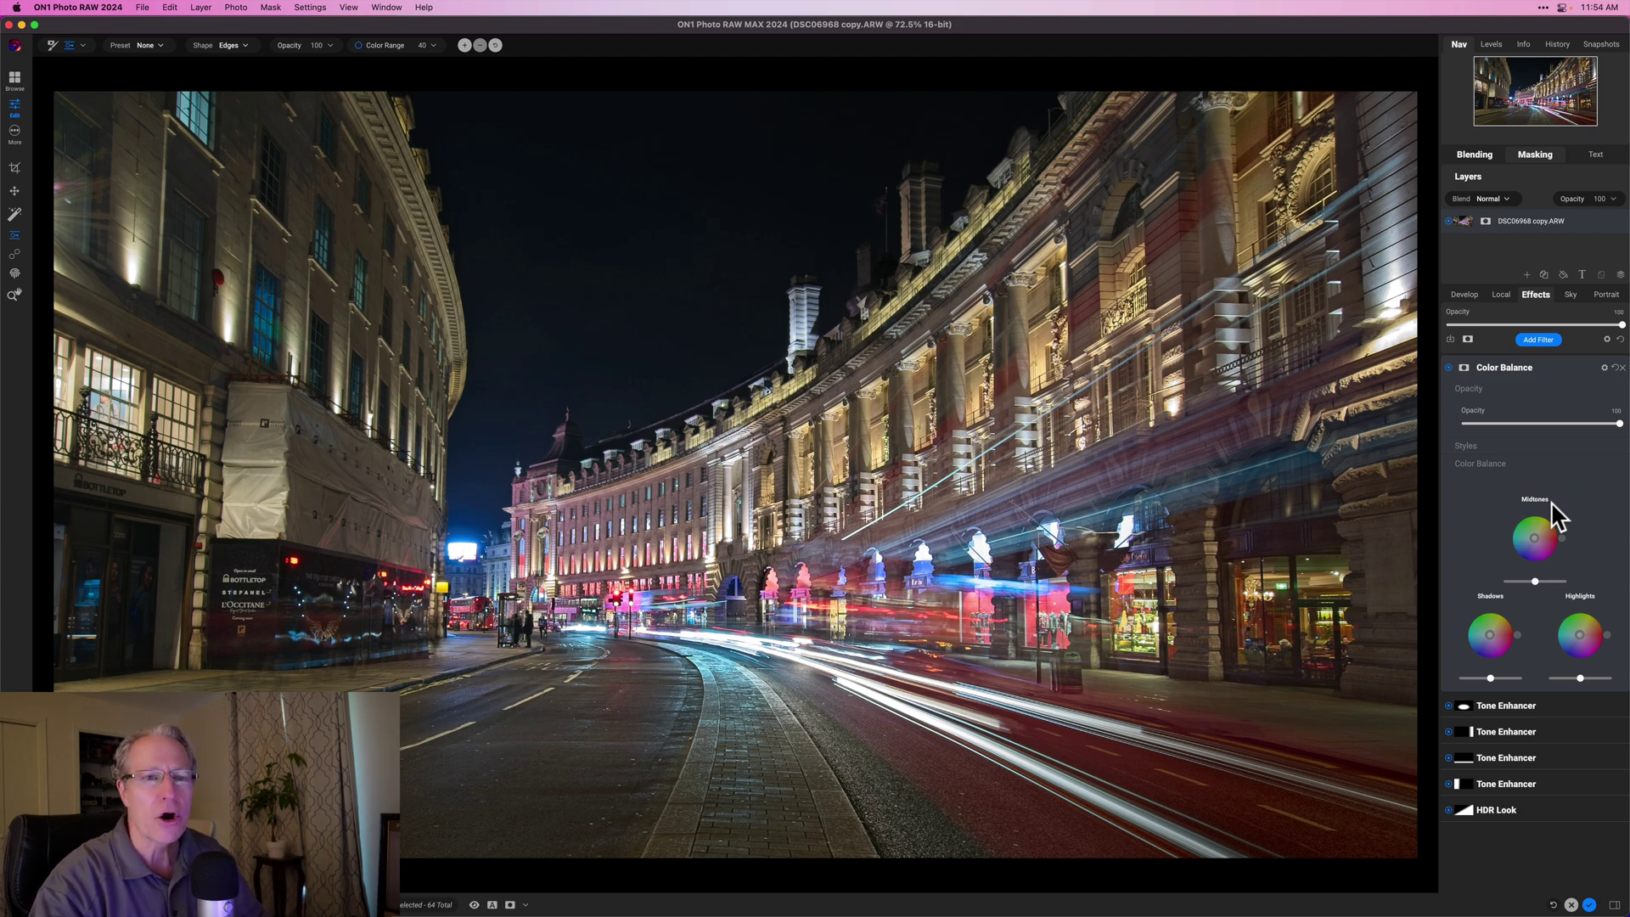
- Tint the photo's shadows toward blue and its highlights toward warm orange in the Color Balance filter
{"action": "left_click", "coordinate": [1480, 644]}
{"action": "left_click_drag", "start_coordinate": [1479, 643], "coordinate": [1486, 648]}
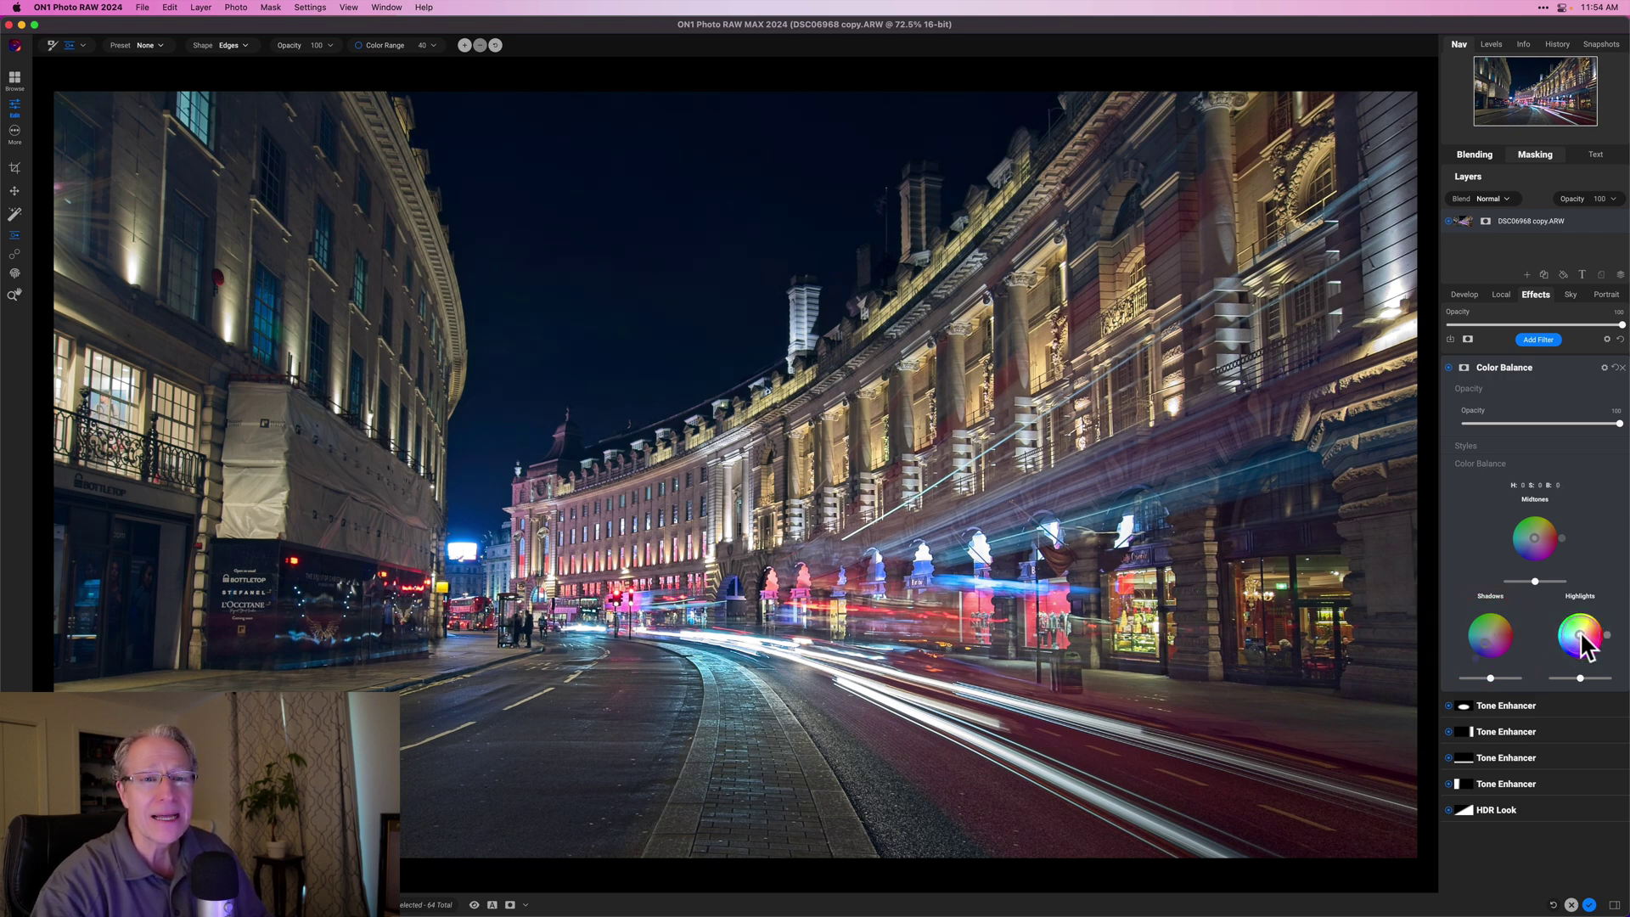
{"action": "left_click_drag", "start_coordinate": [1582, 635], "coordinate": [1597, 632]}
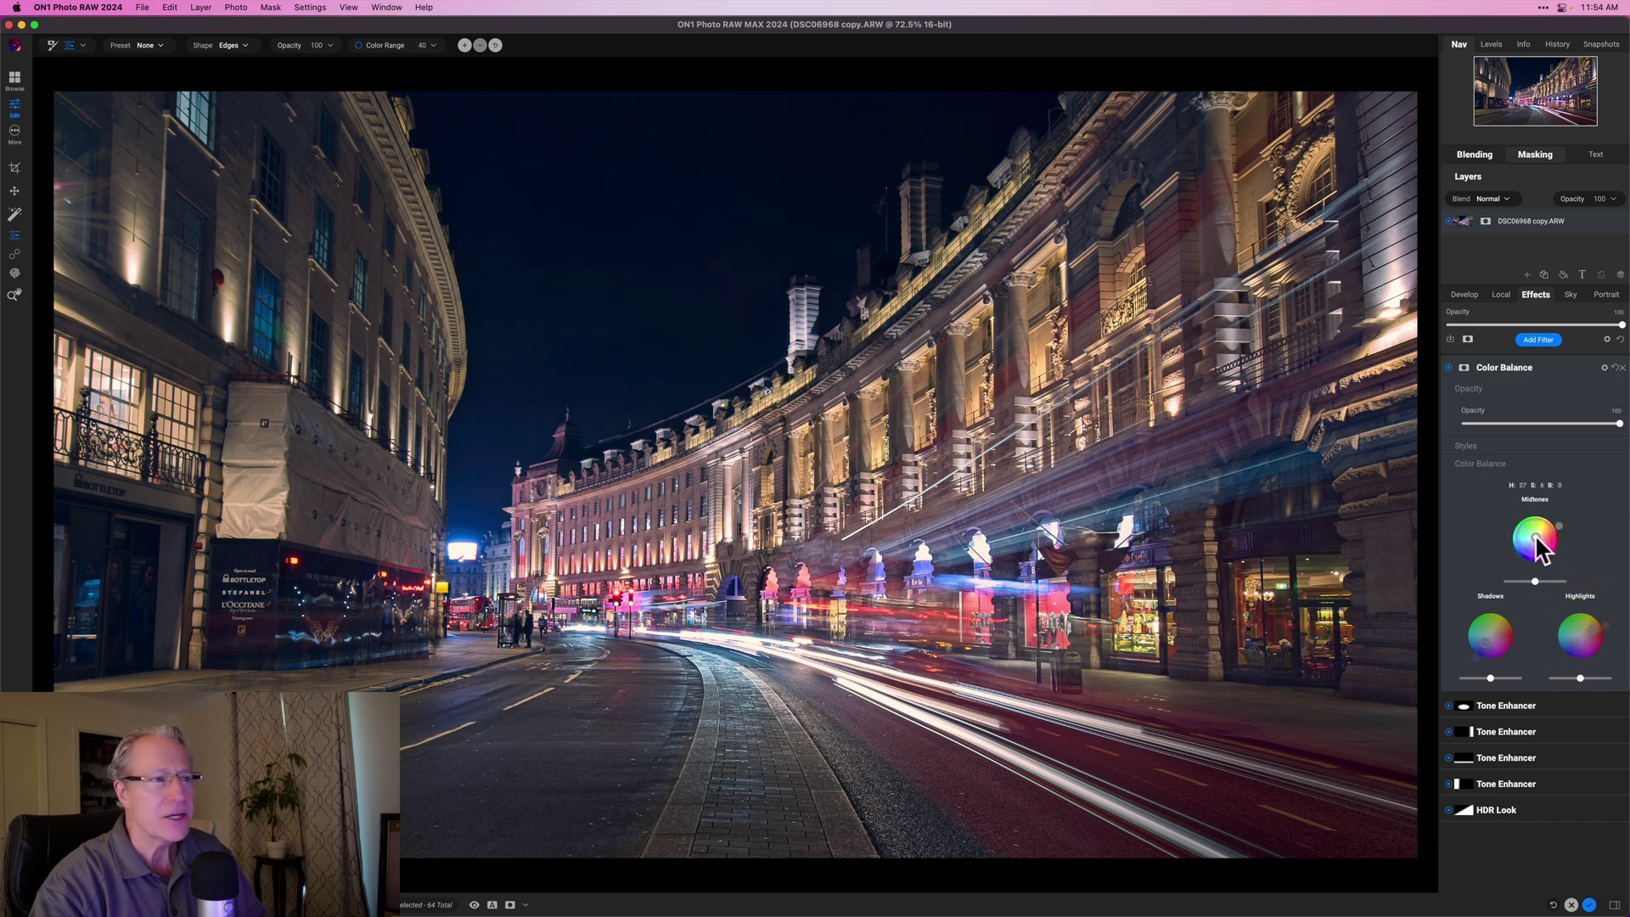
- Tint the Color Balance midtones slightly toward a warm tone and limit the filter with a luminosity mask
{"action": "left_click_drag", "start_coordinate": [1537, 541], "coordinate": [1540, 532]}
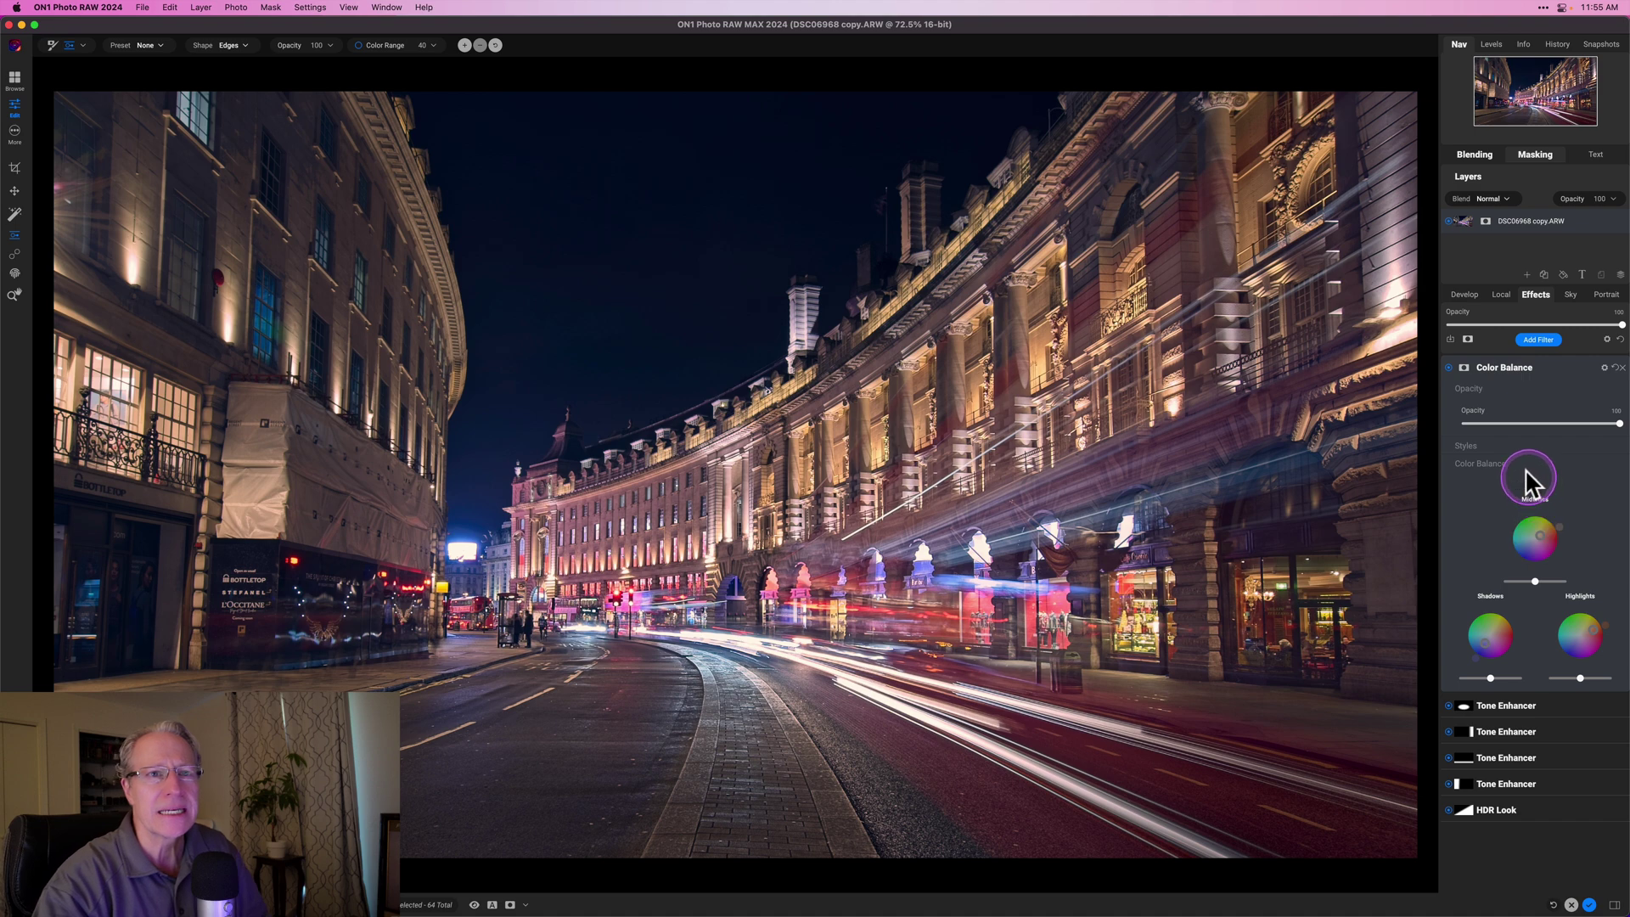
{"action": "left_click", "coordinate": [1464, 368]}
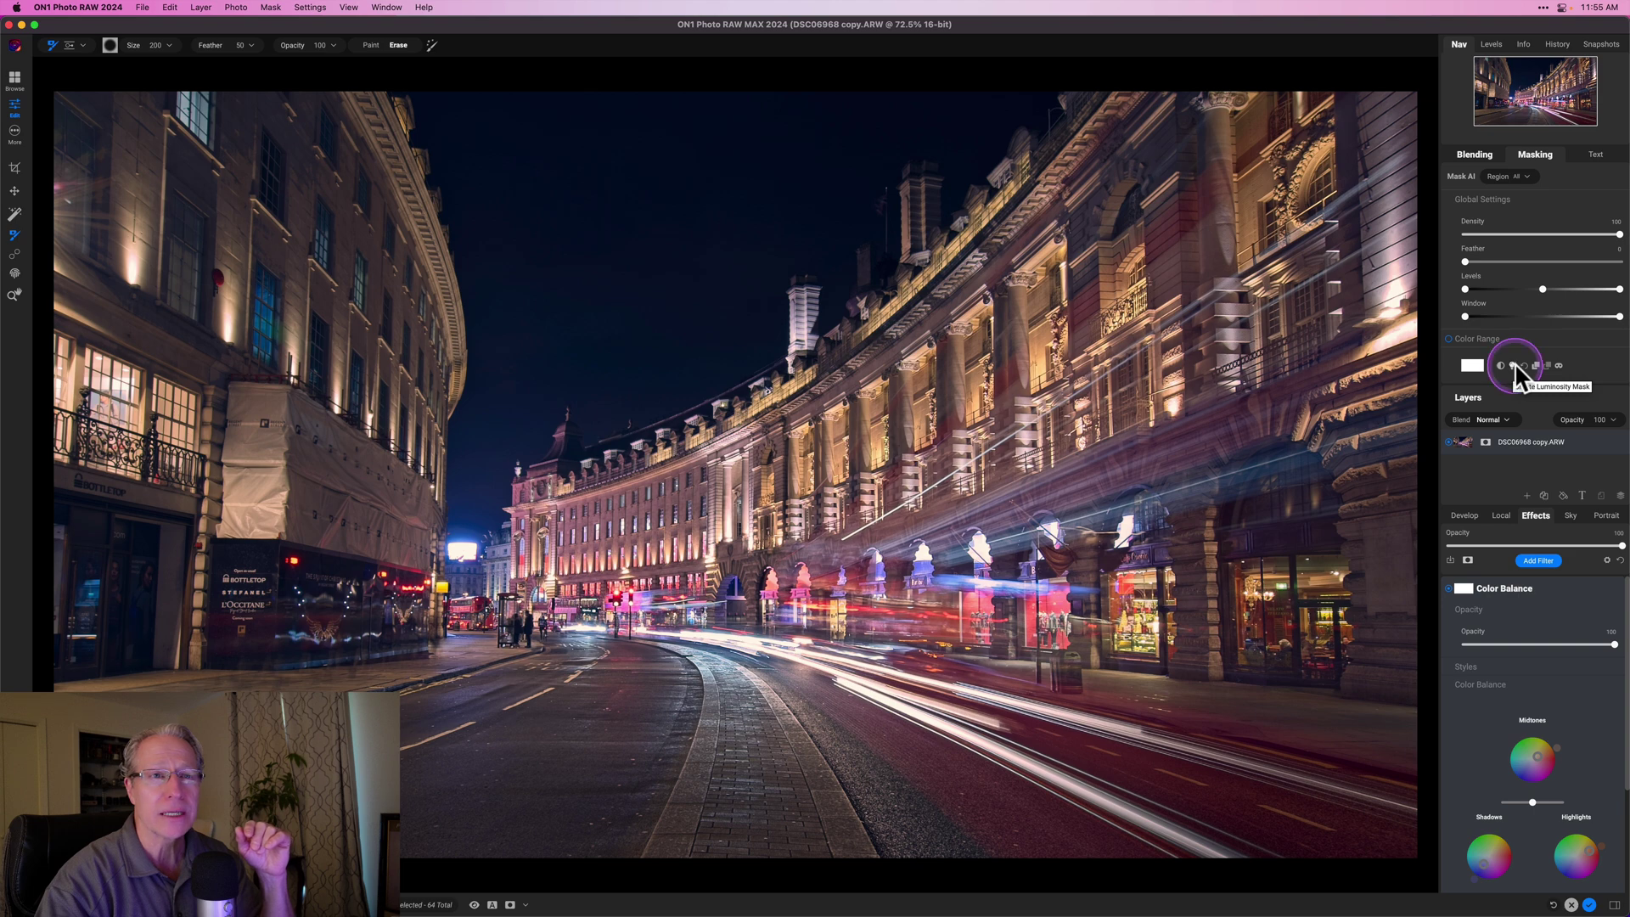
{"action": "left_click", "coordinate": [1512, 365]}
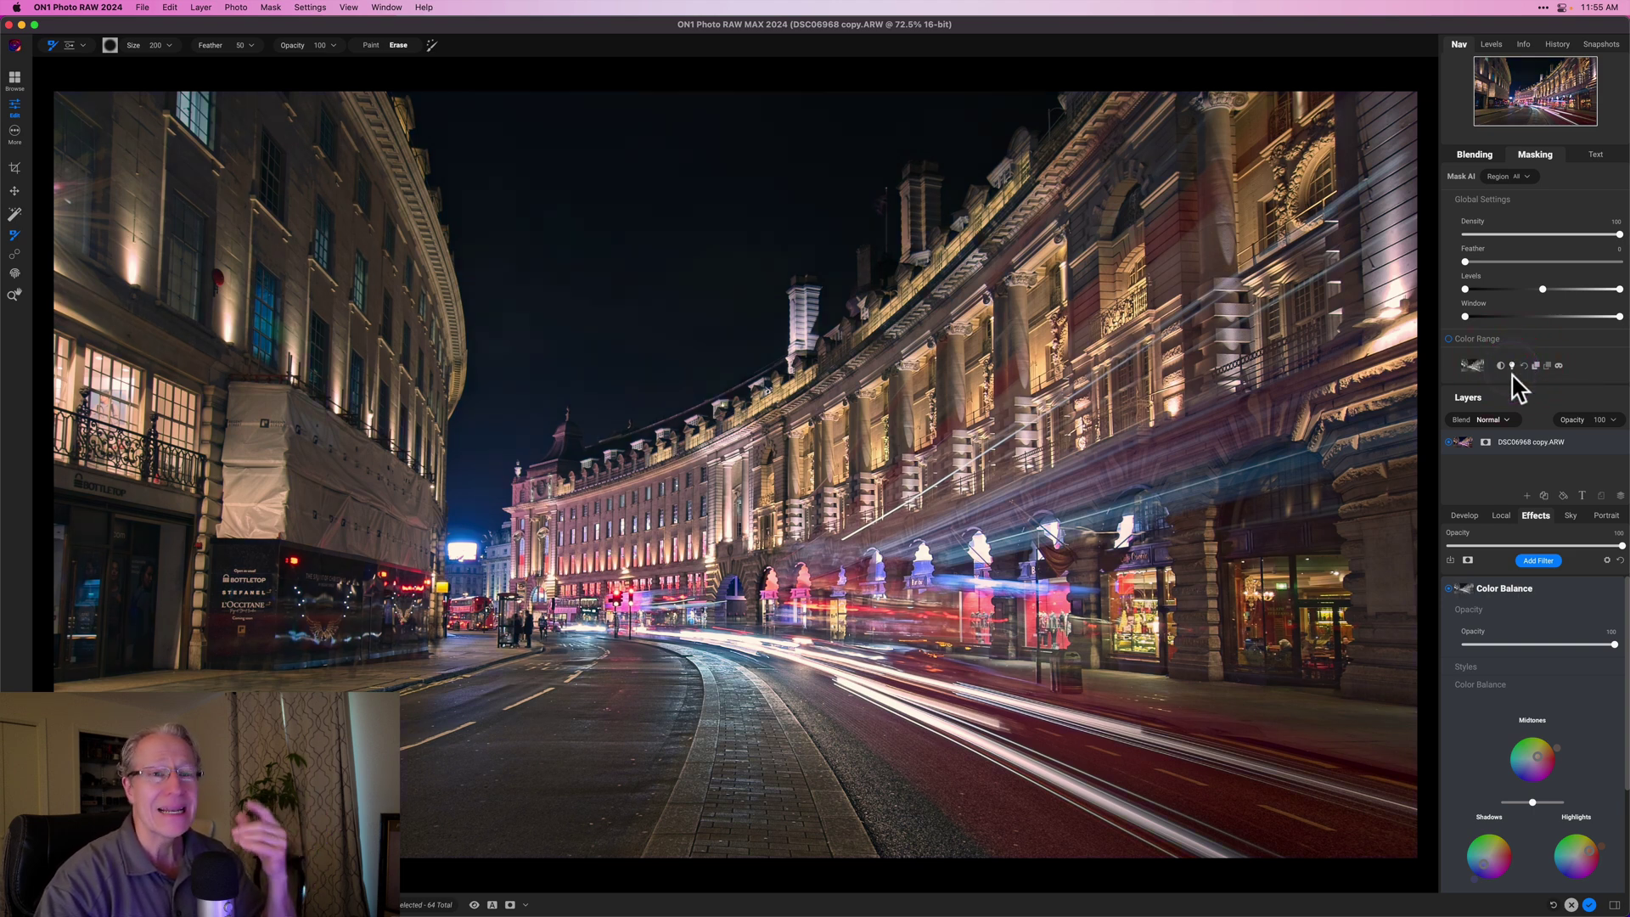
{"action": "left_click", "coordinate": [1552, 598]}
{"action": "left_click", "coordinate": [1470, 560]}
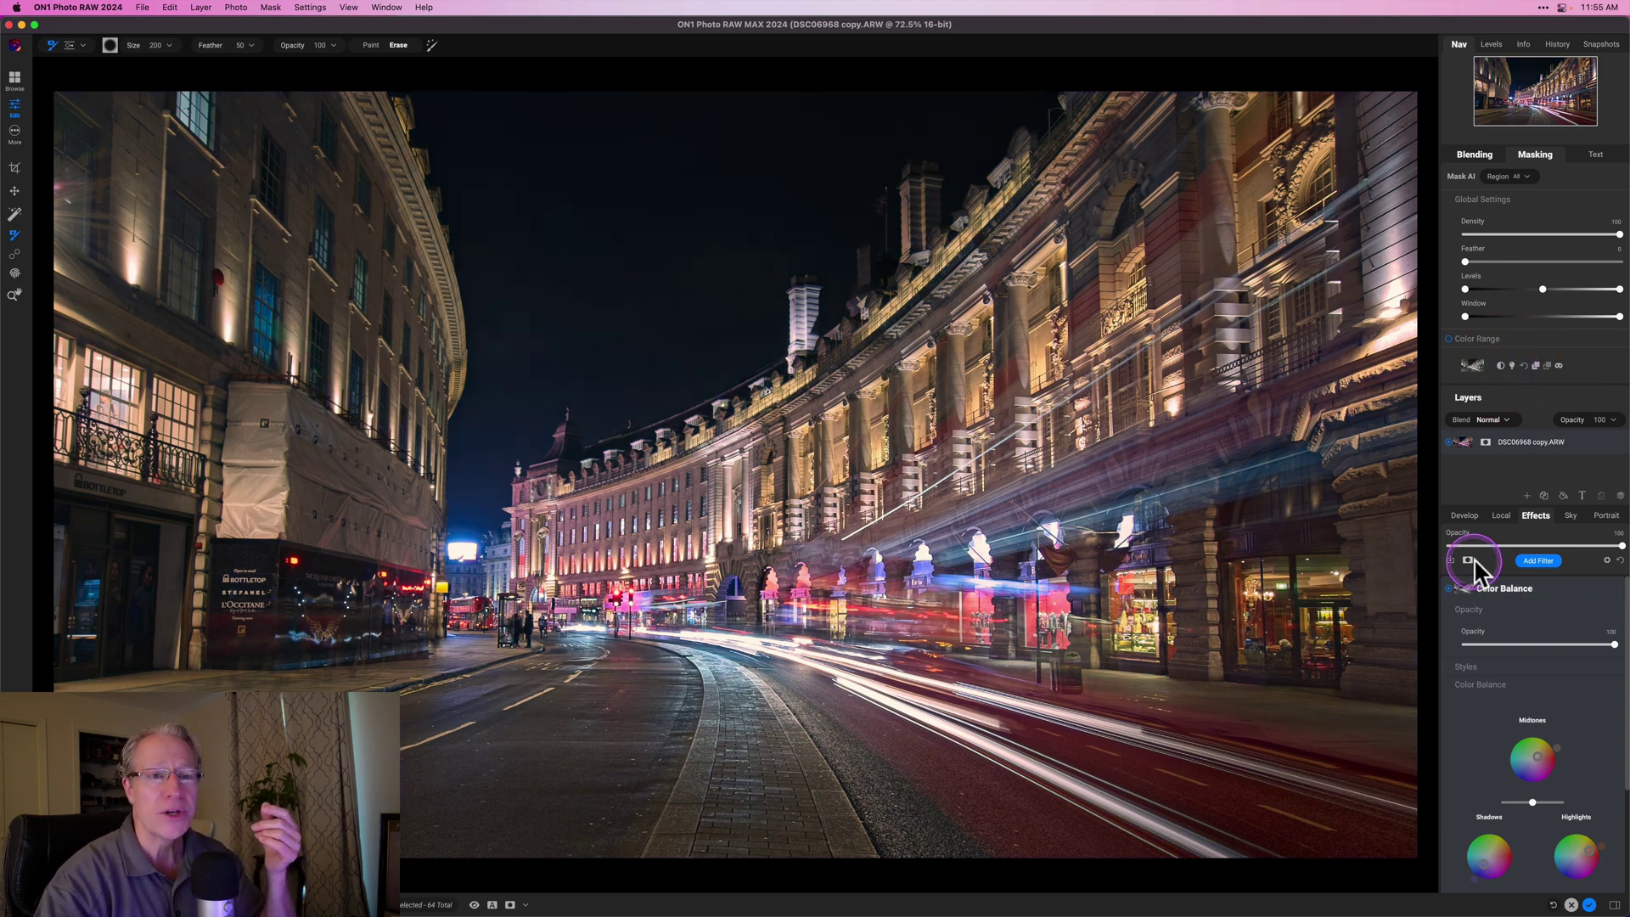
{"action": "left_click", "coordinate": [1452, 594]}
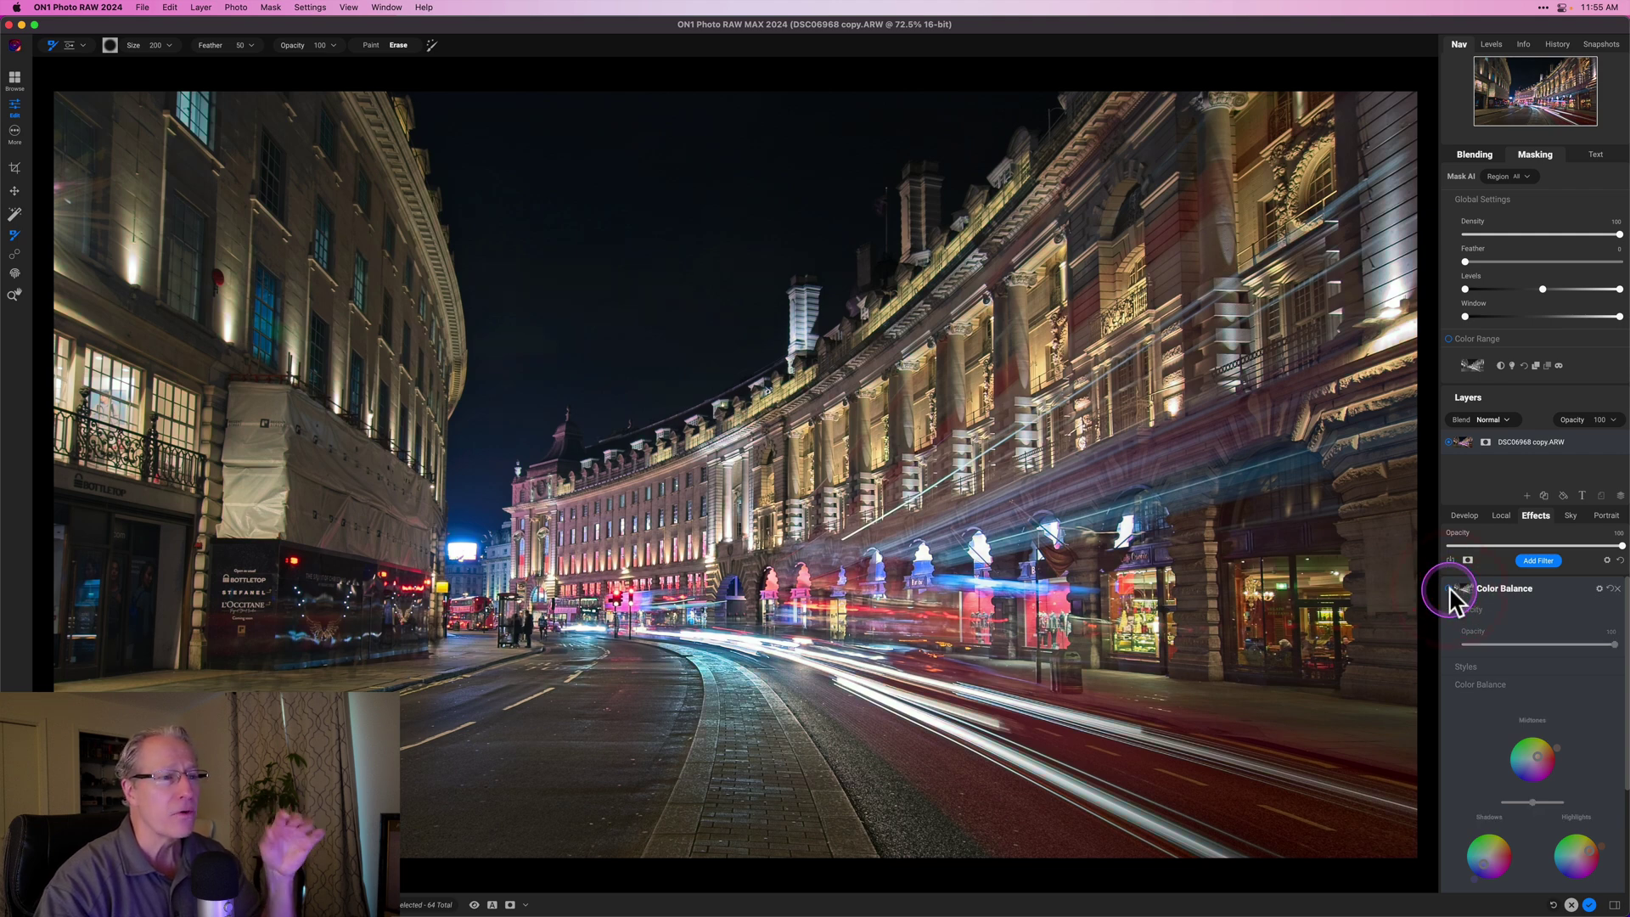
{"action": "left_click", "coordinate": [1453, 594]}
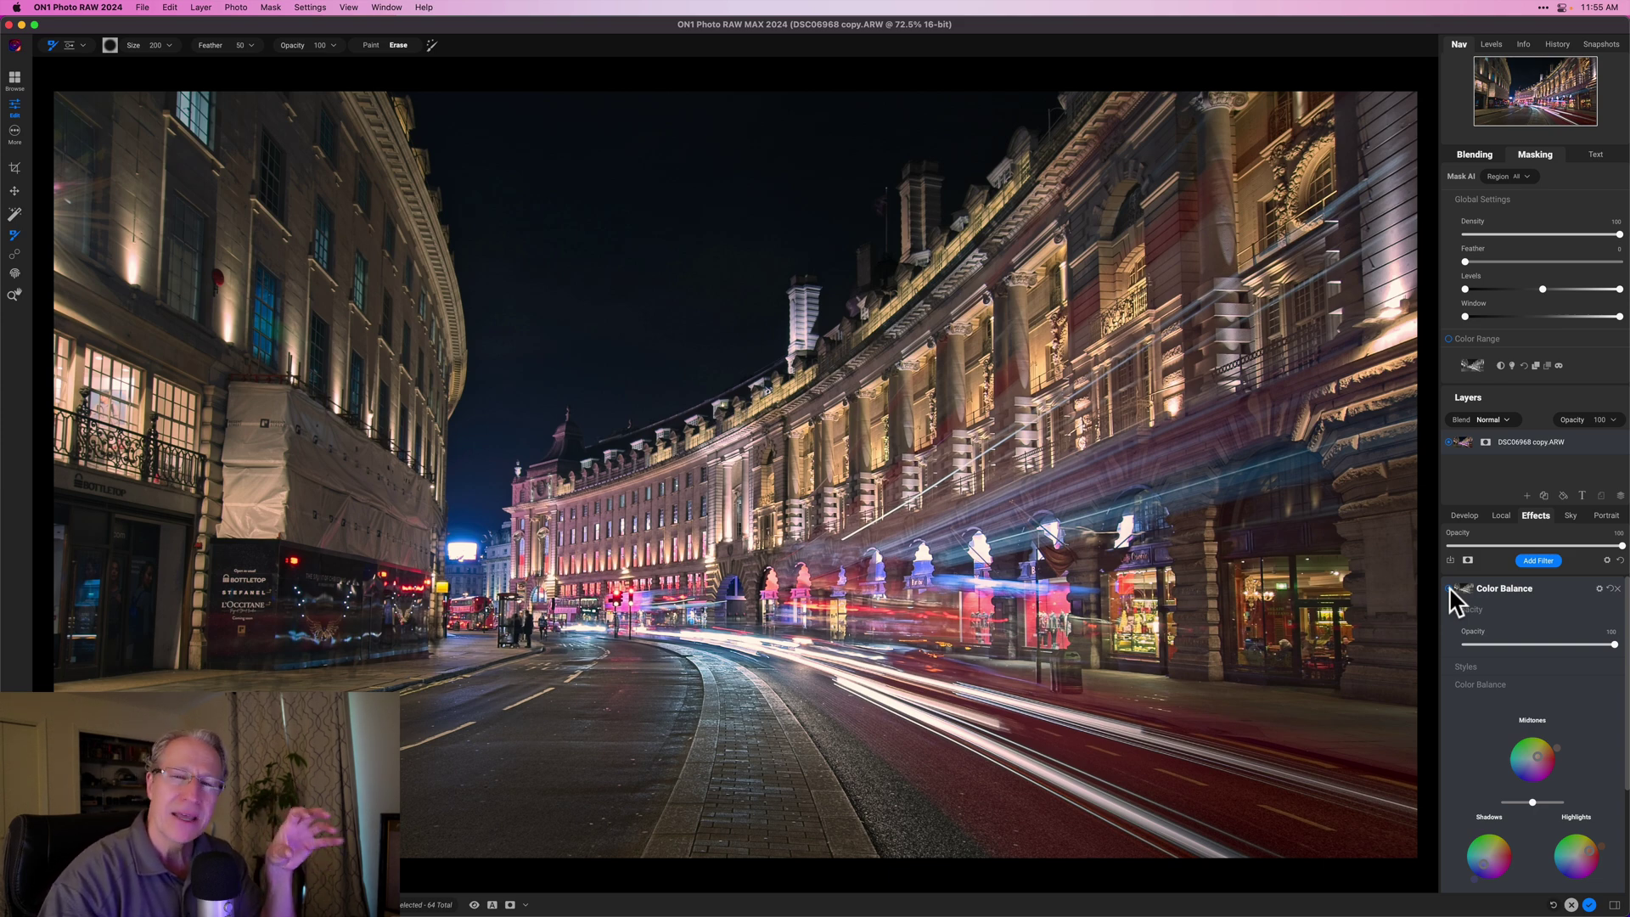
- Strengthen the contrast of the Color Balance luminosity mask with its Window and Levels, and compare the photo with and without the filter
{"action": "left_click", "coordinate": [1559, 365]}
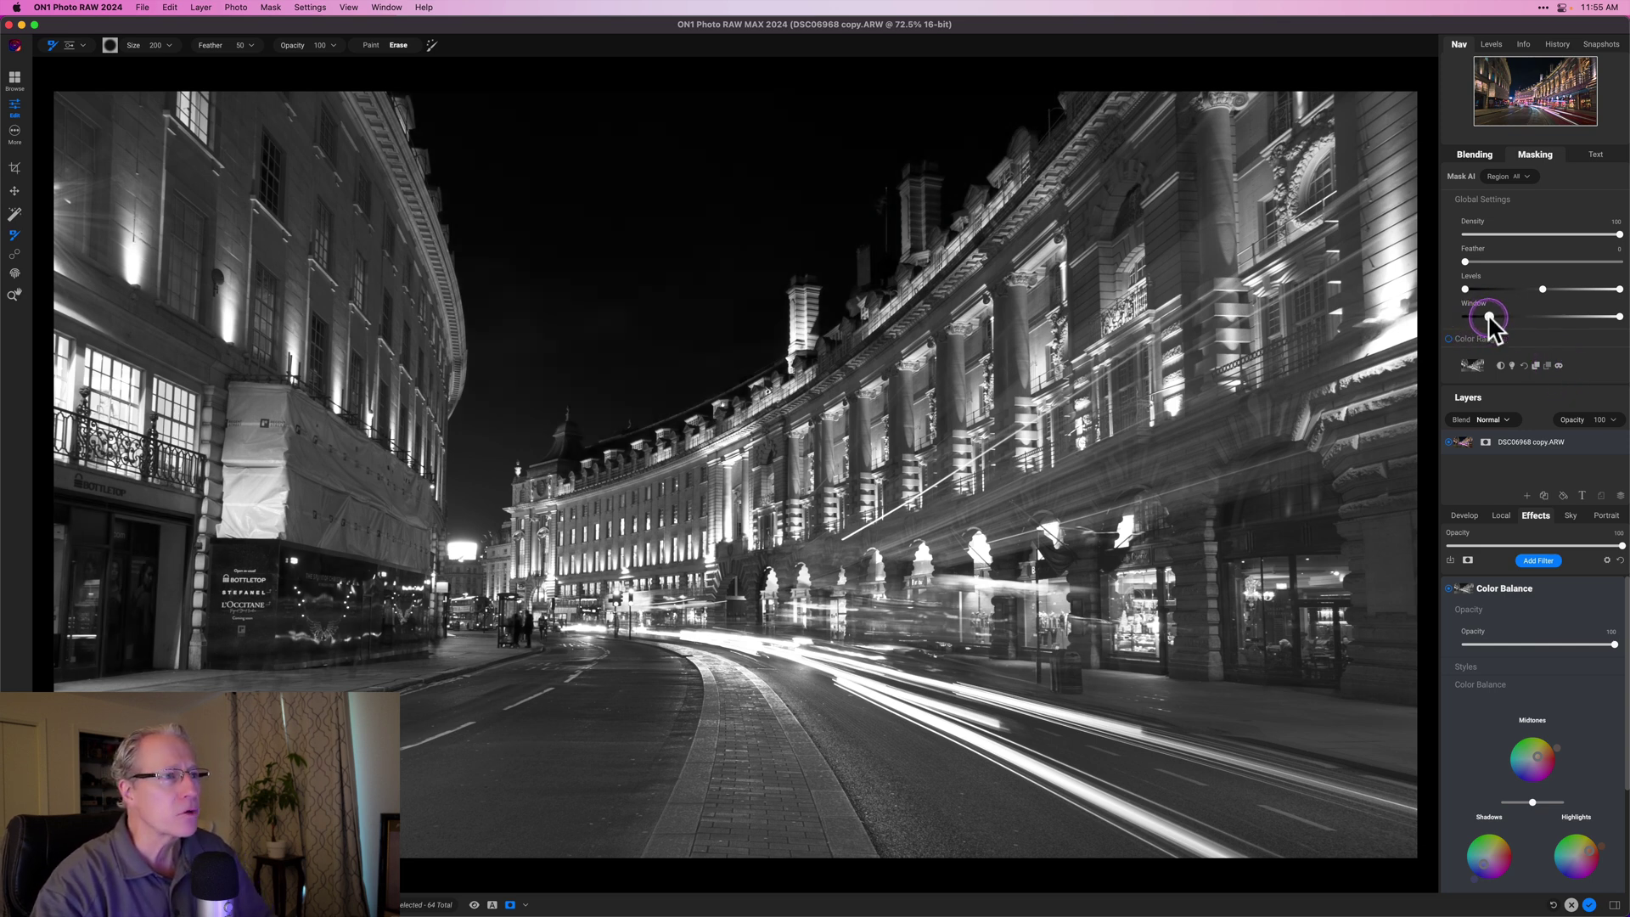
{"action": "left_click_drag", "start_coordinate": [1487, 317], "coordinate": [1602, 291]}
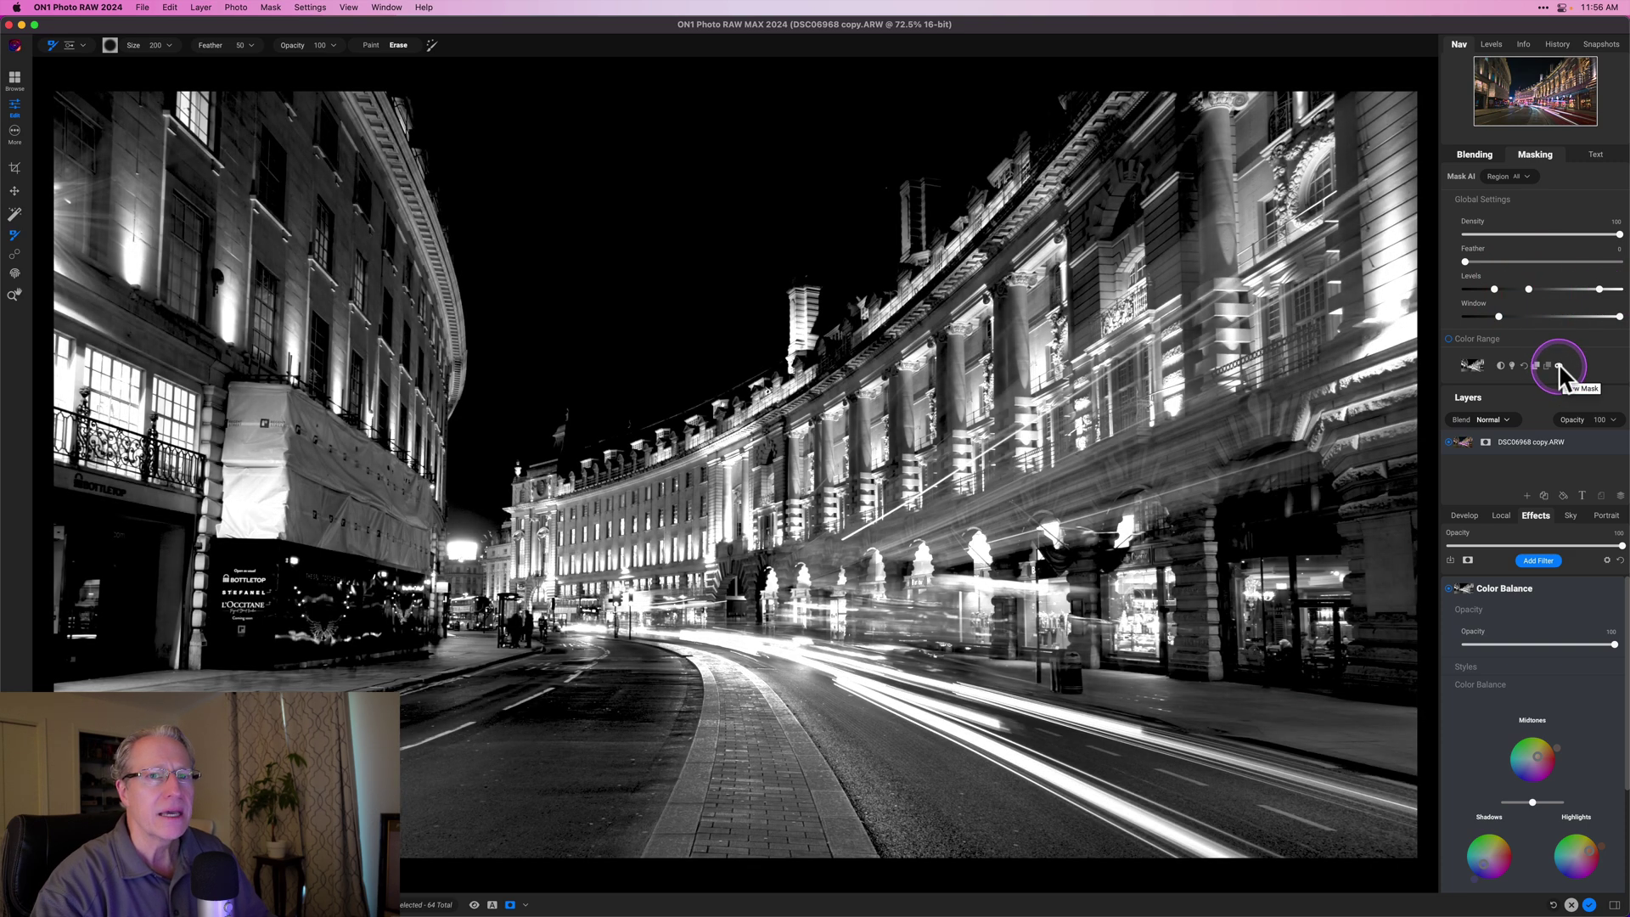
{"action": "left_click", "coordinate": [1557, 365]}
{"action": "left_click", "coordinate": [1512, 450]}
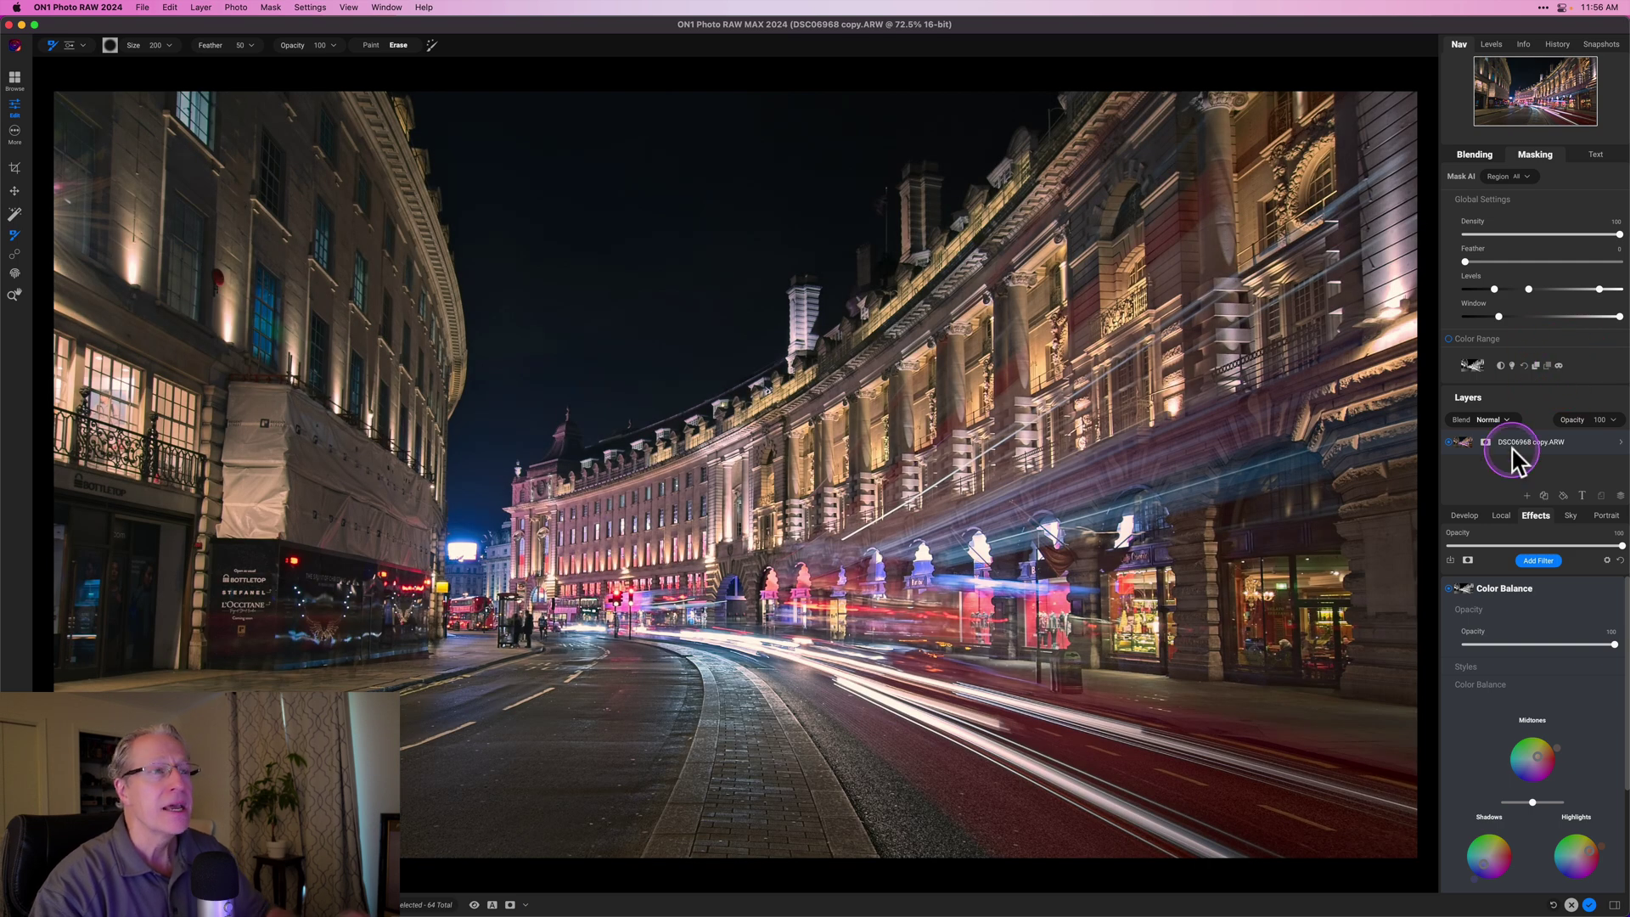
{"action": "left_click", "coordinate": [1558, 365]}
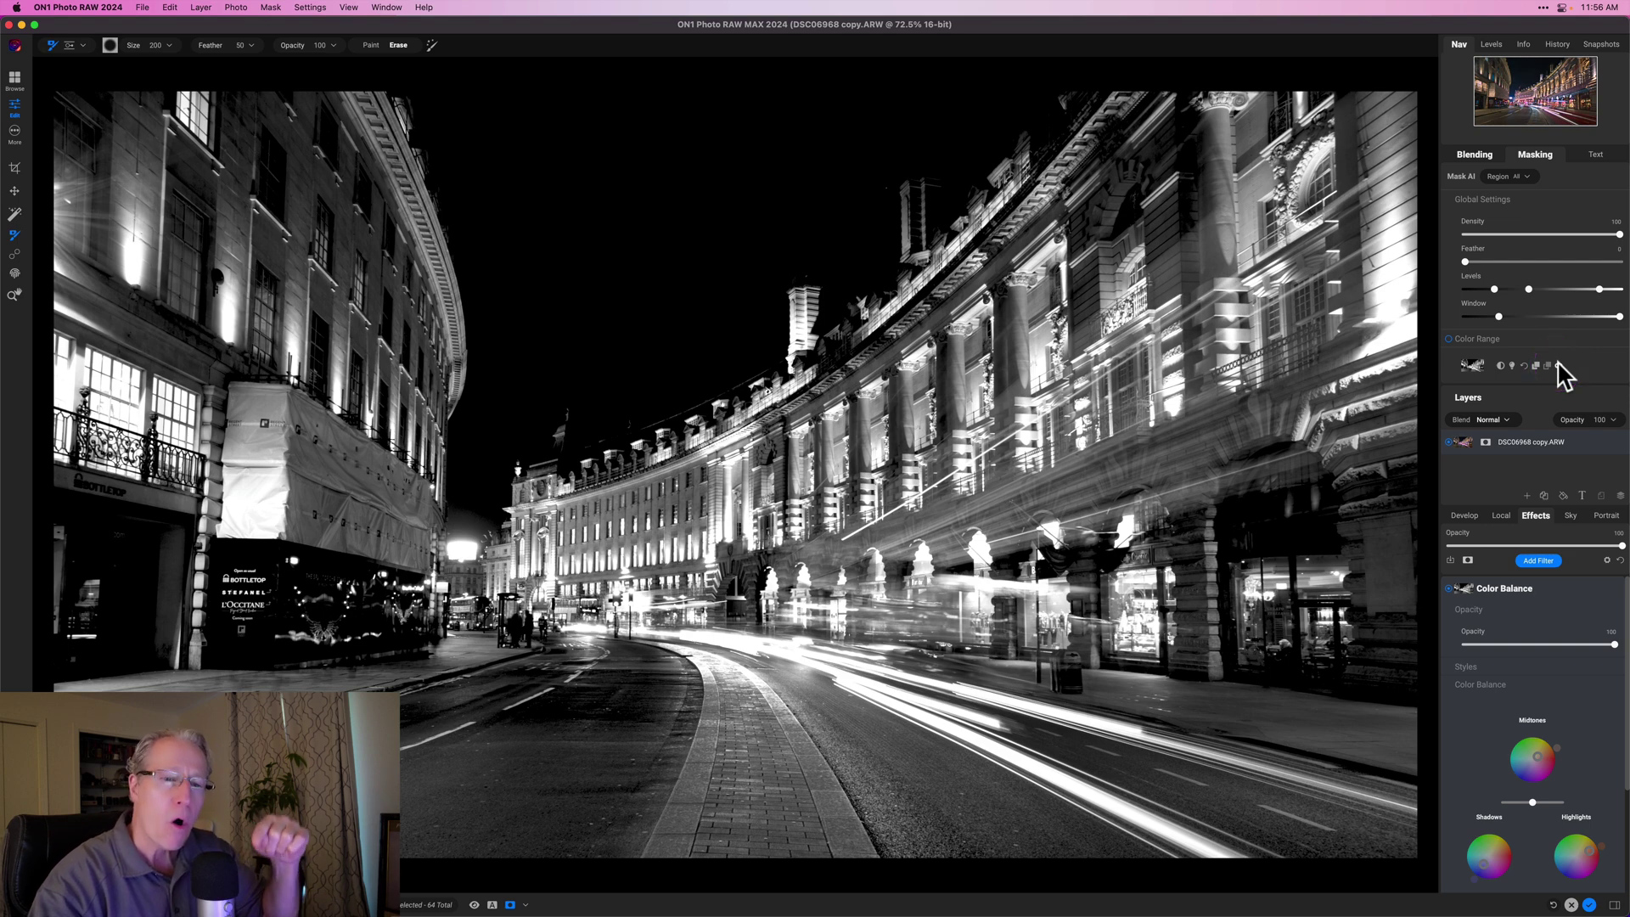
{"action": "left_click", "coordinate": [1541, 573]}
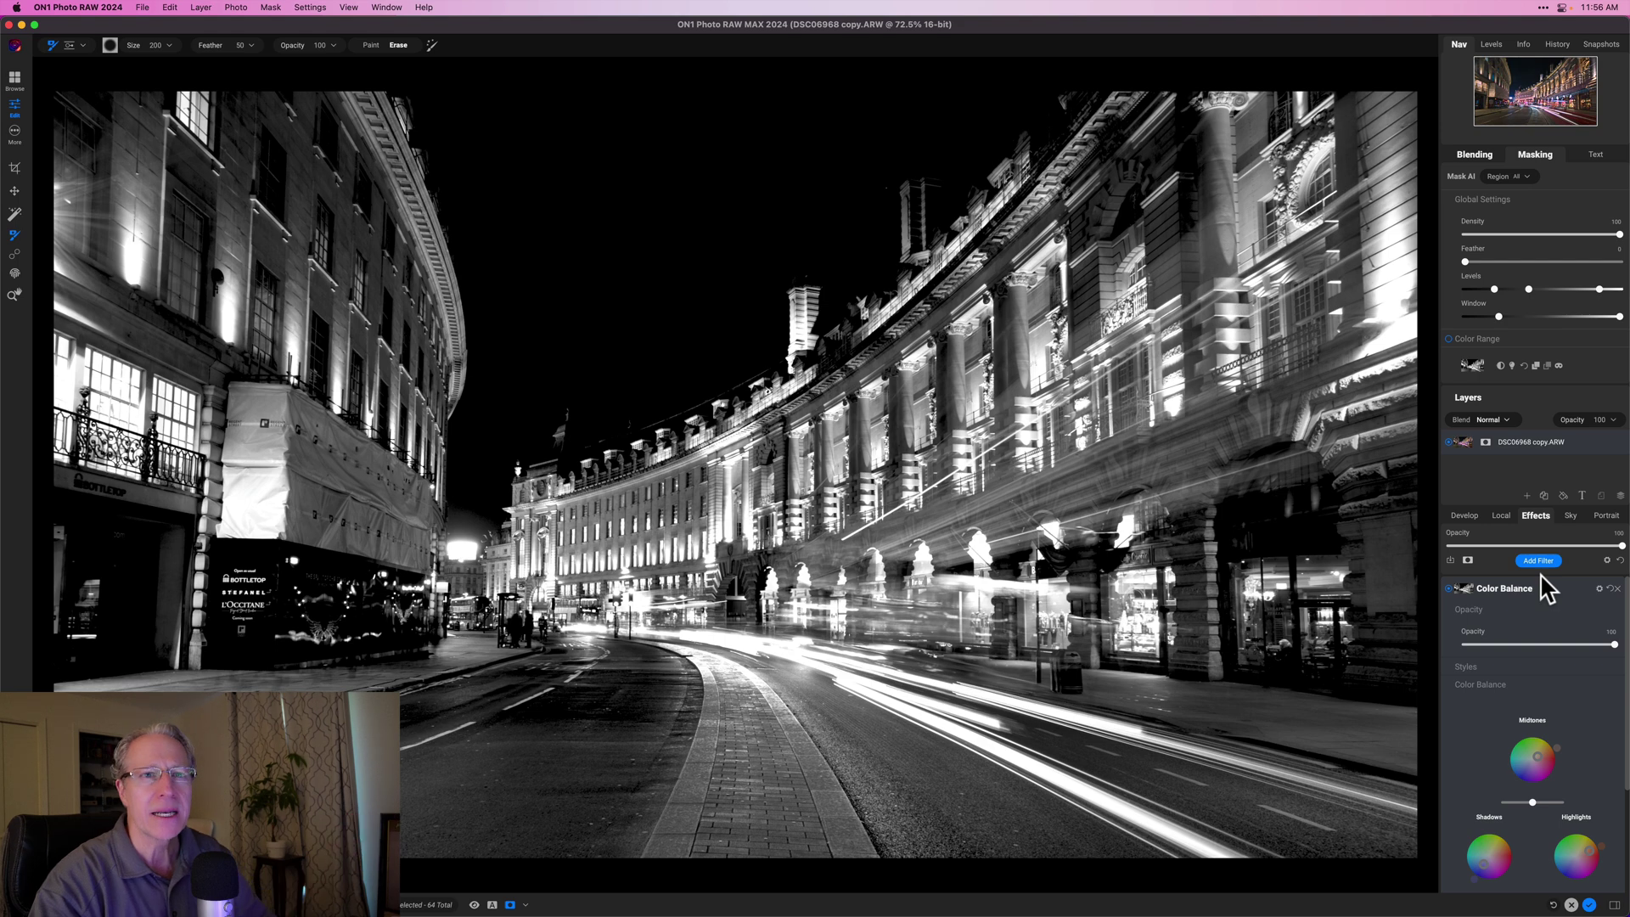
{"action": "left_click", "coordinate": [1560, 366]}
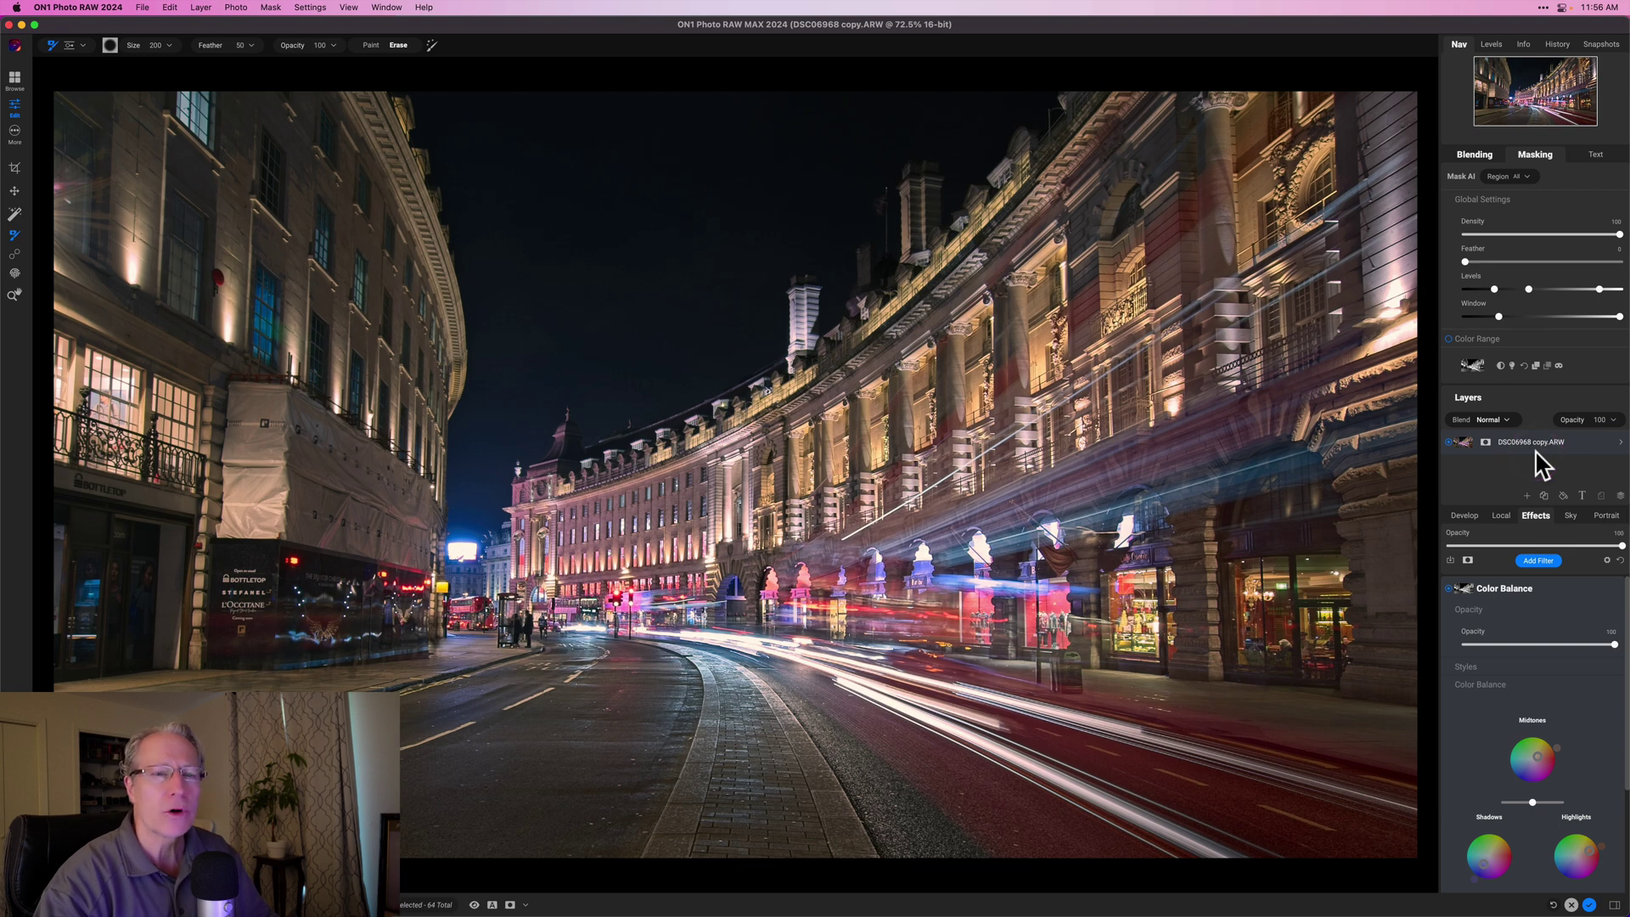
{"action": "left_click", "coordinate": [1534, 158]}
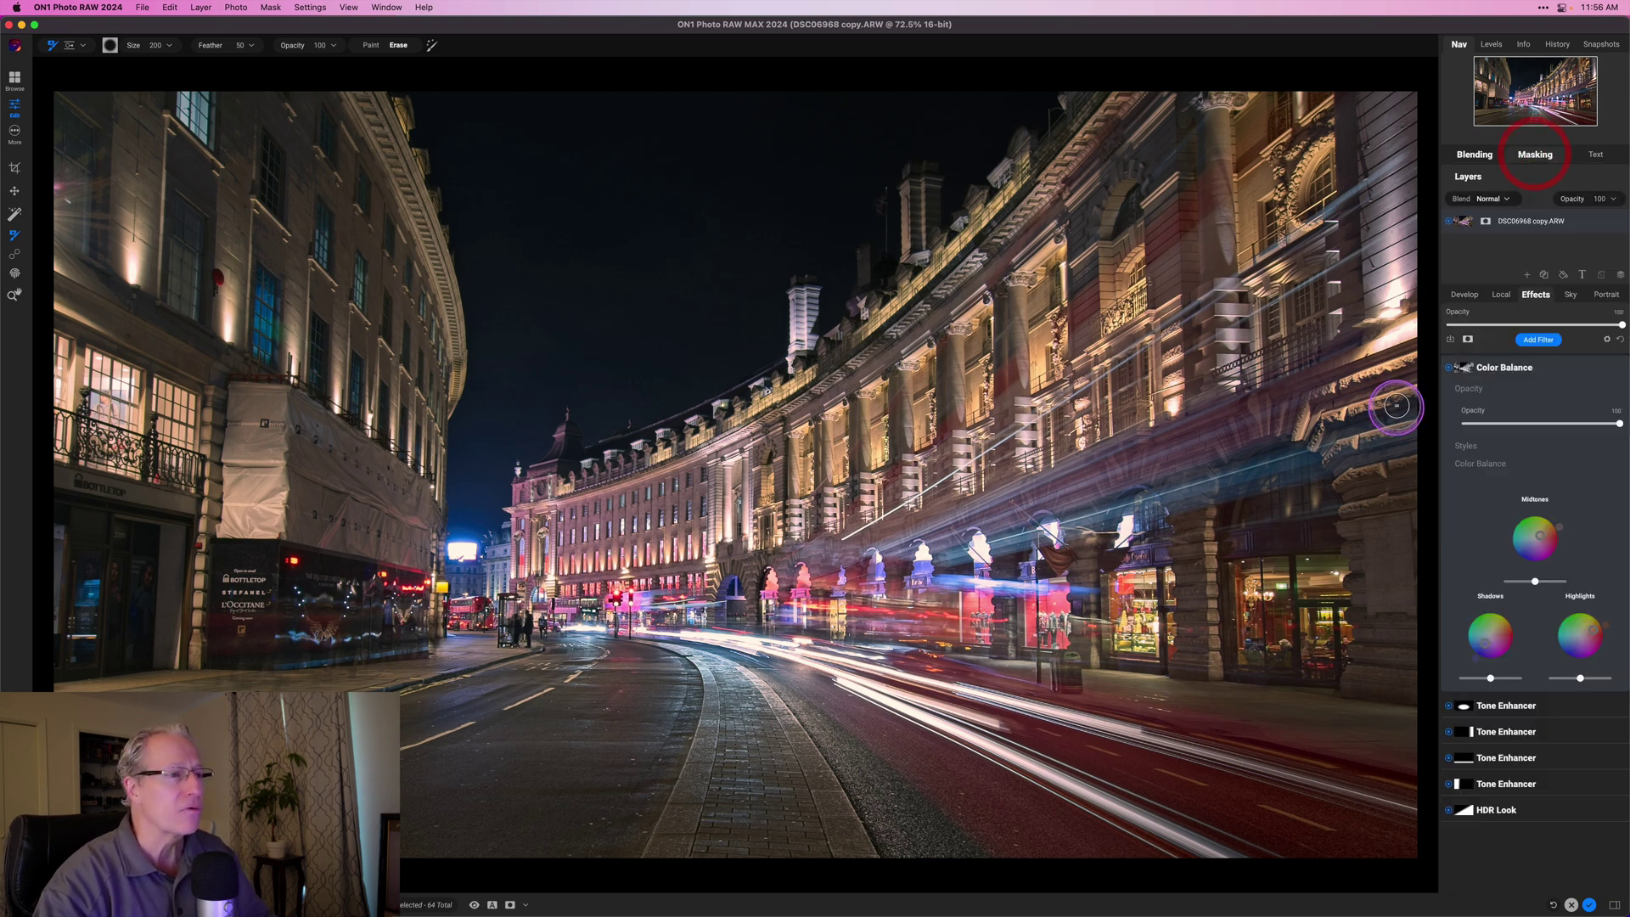
{"action": "left_click", "coordinate": [1449, 368]}
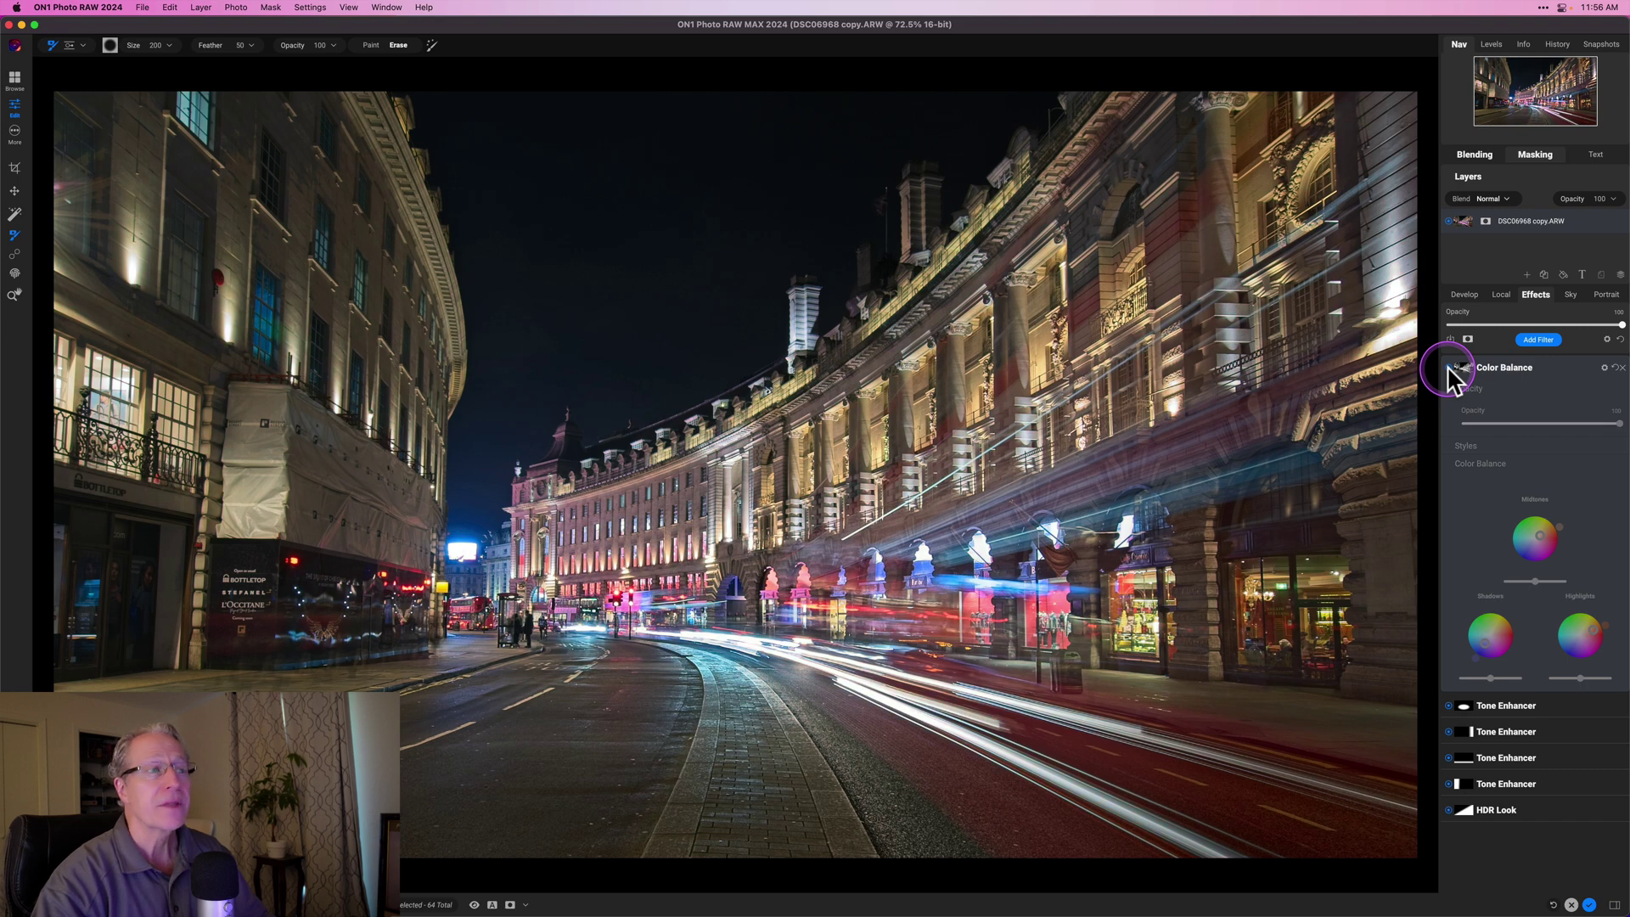
{"action": "left_click", "coordinate": [1448, 367]}
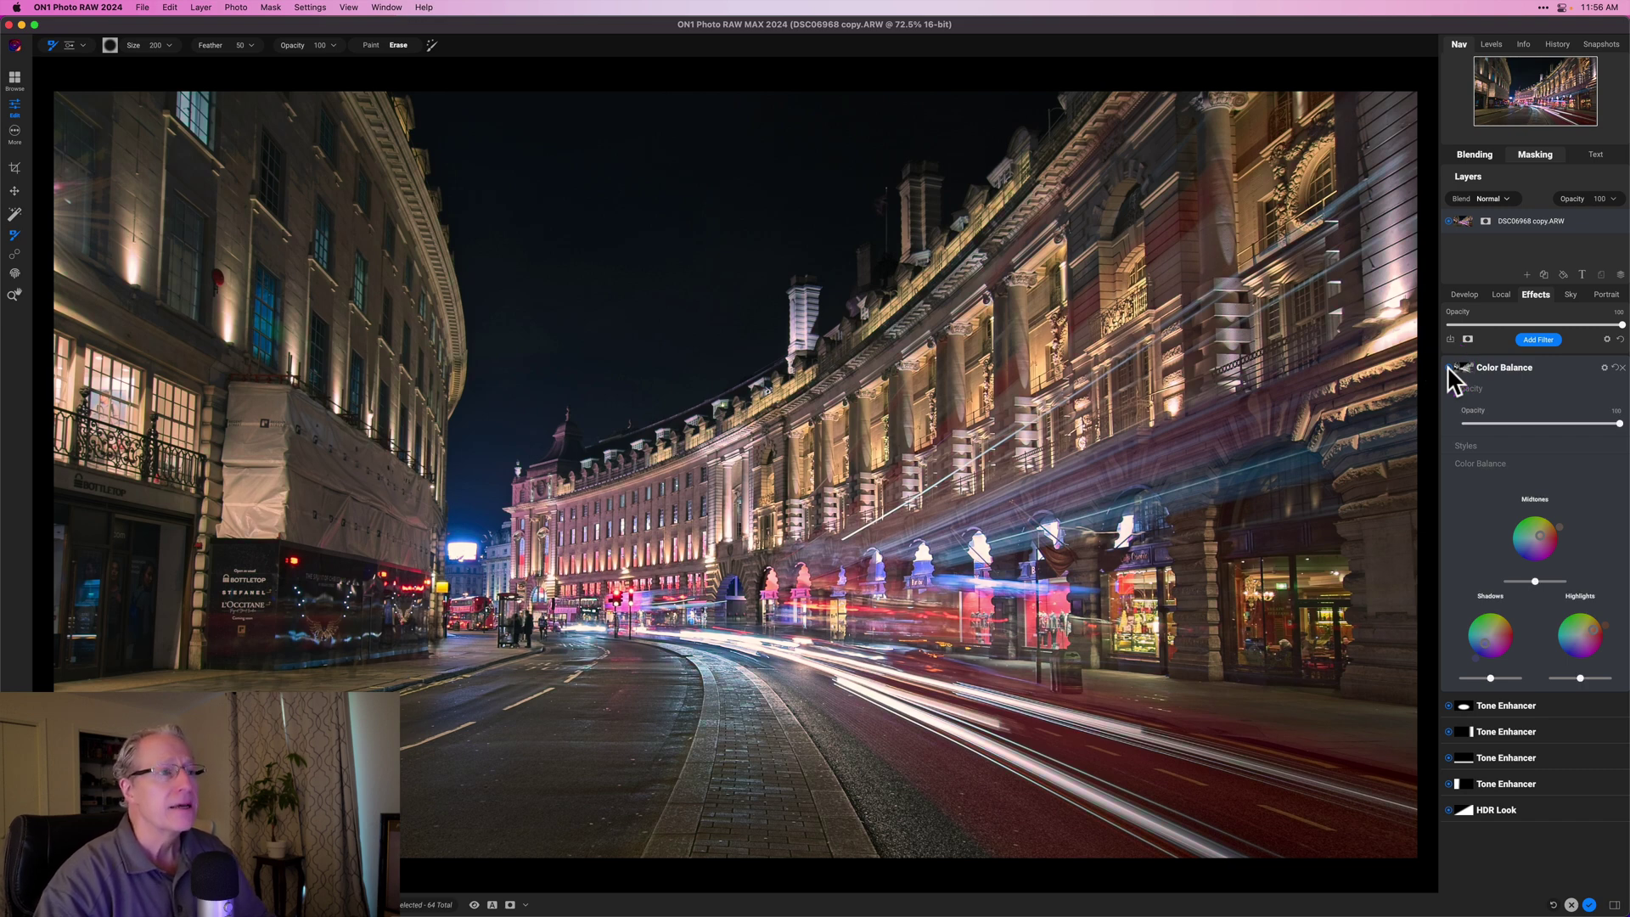
- Add a Vignette filter above Color Balance and lower its Brightness to darken the photo's edges
{"action": "left_click", "coordinate": [1520, 374]}
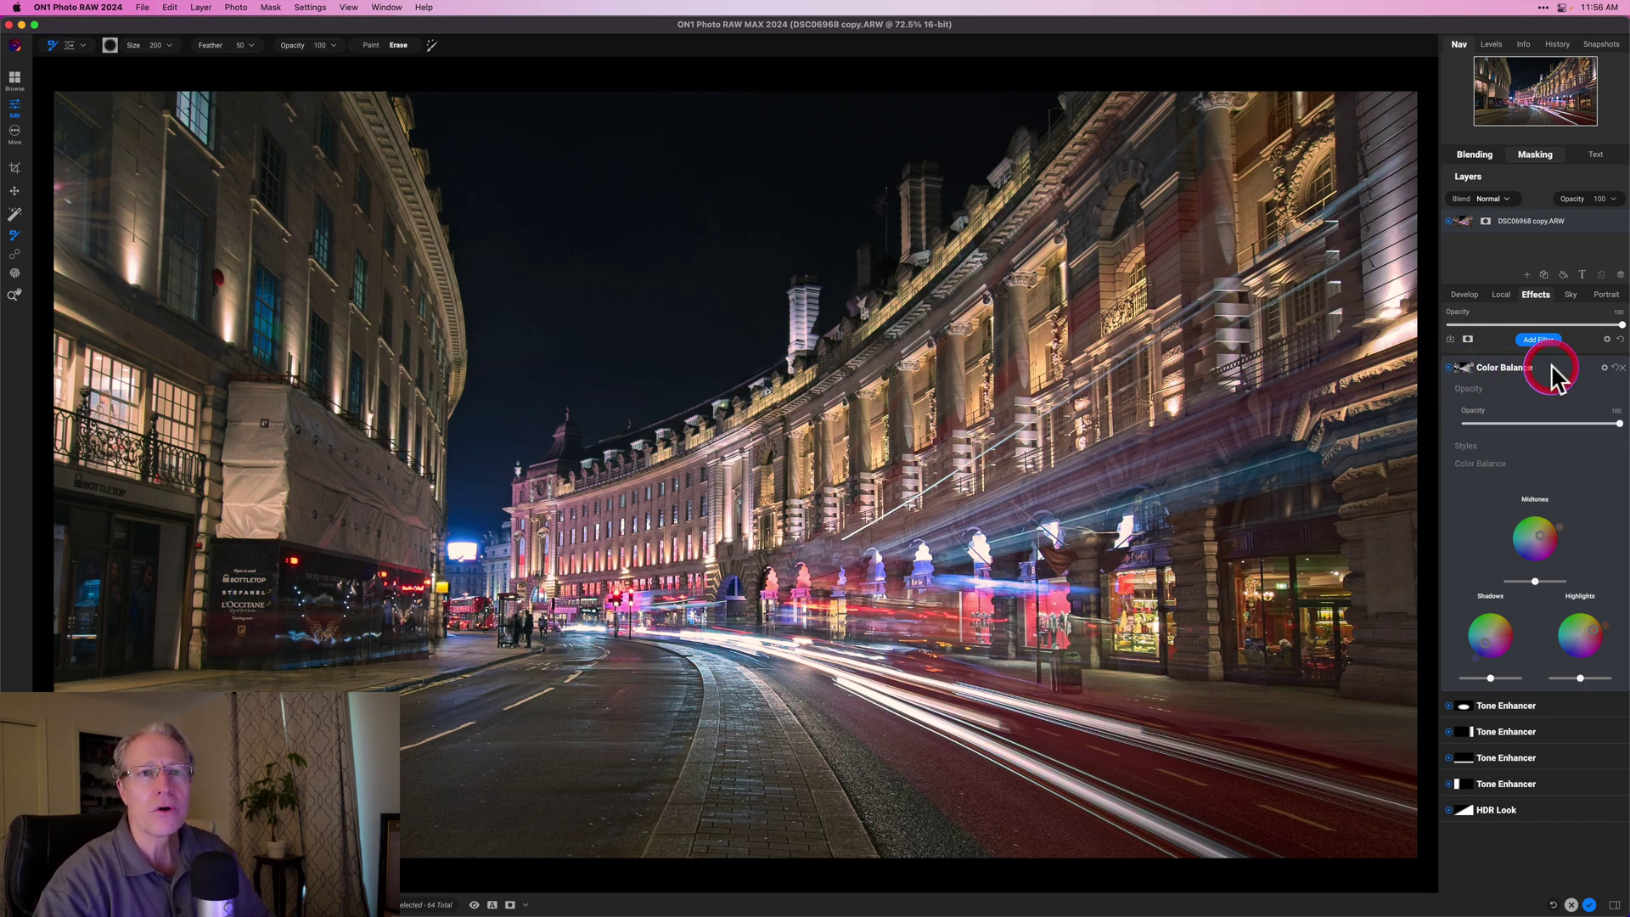
{"action": "left_click", "coordinate": [1550, 372]}
{"action": "left_click", "coordinate": [1542, 340]}
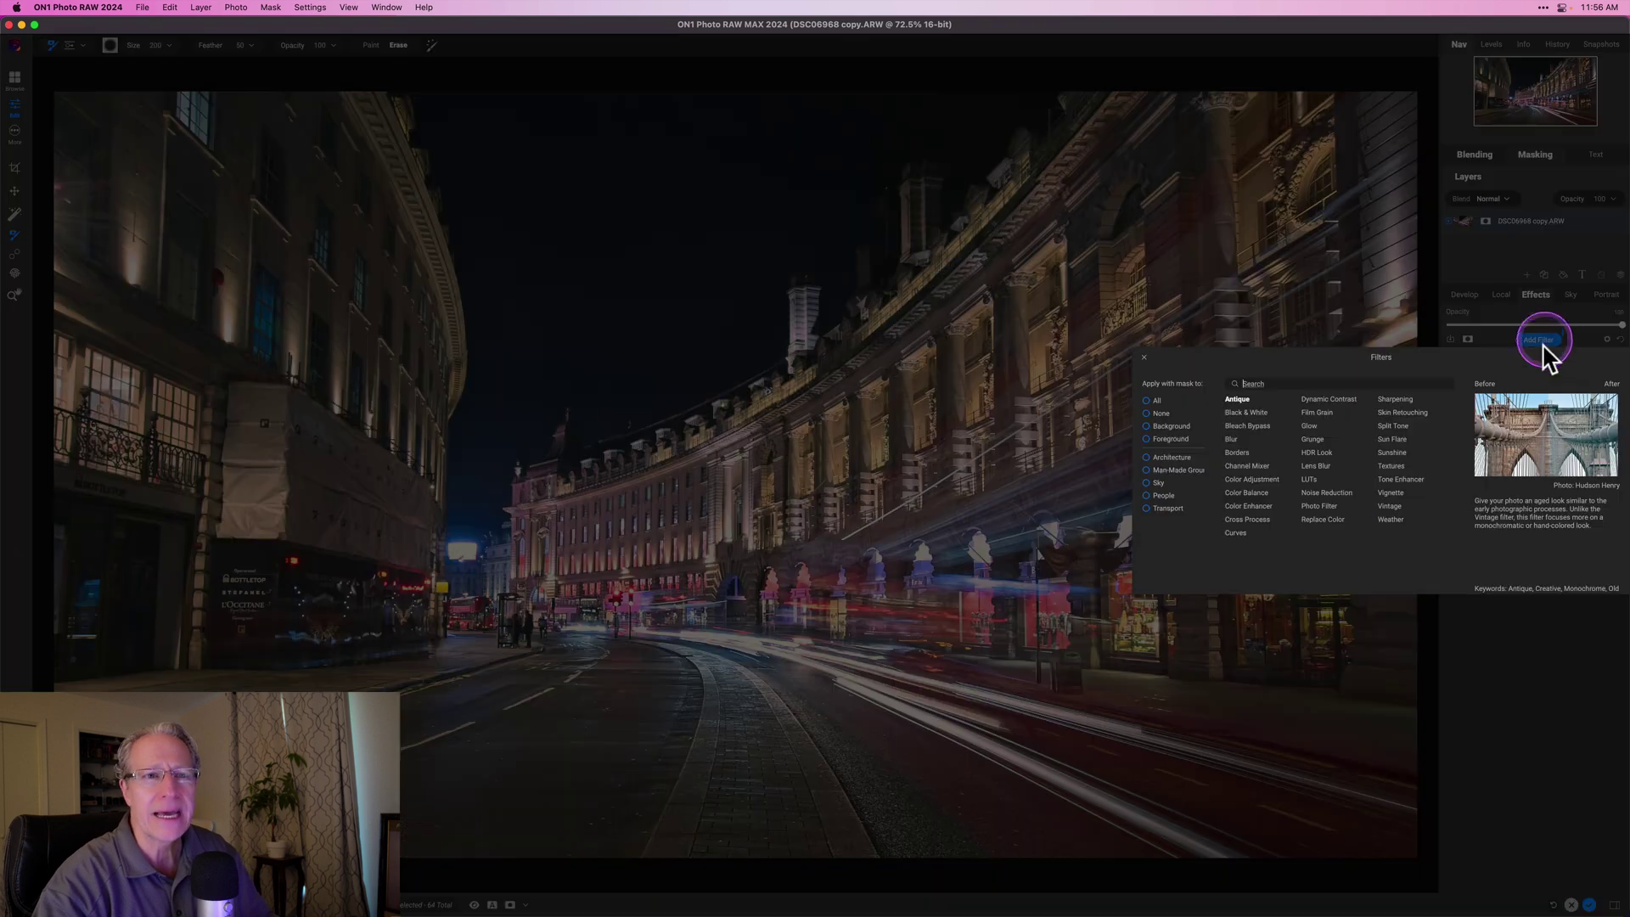
{"action": "left_click", "coordinate": [1393, 493]}
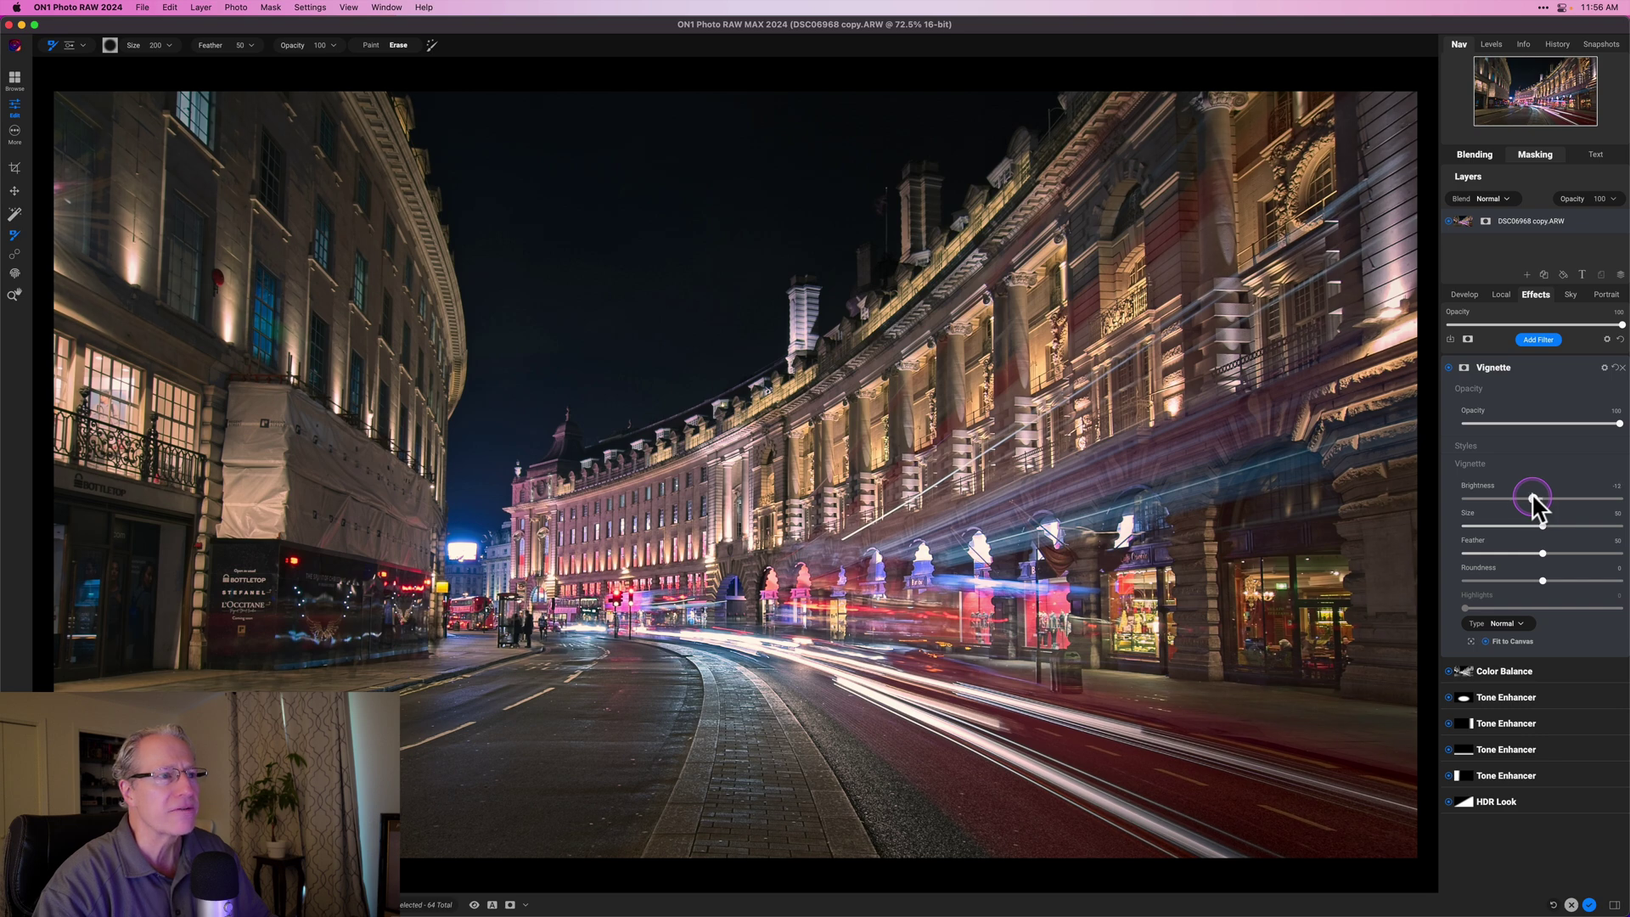
{"action": "left_click_drag", "start_coordinate": [1531, 494], "coordinate": [1507, 498]}
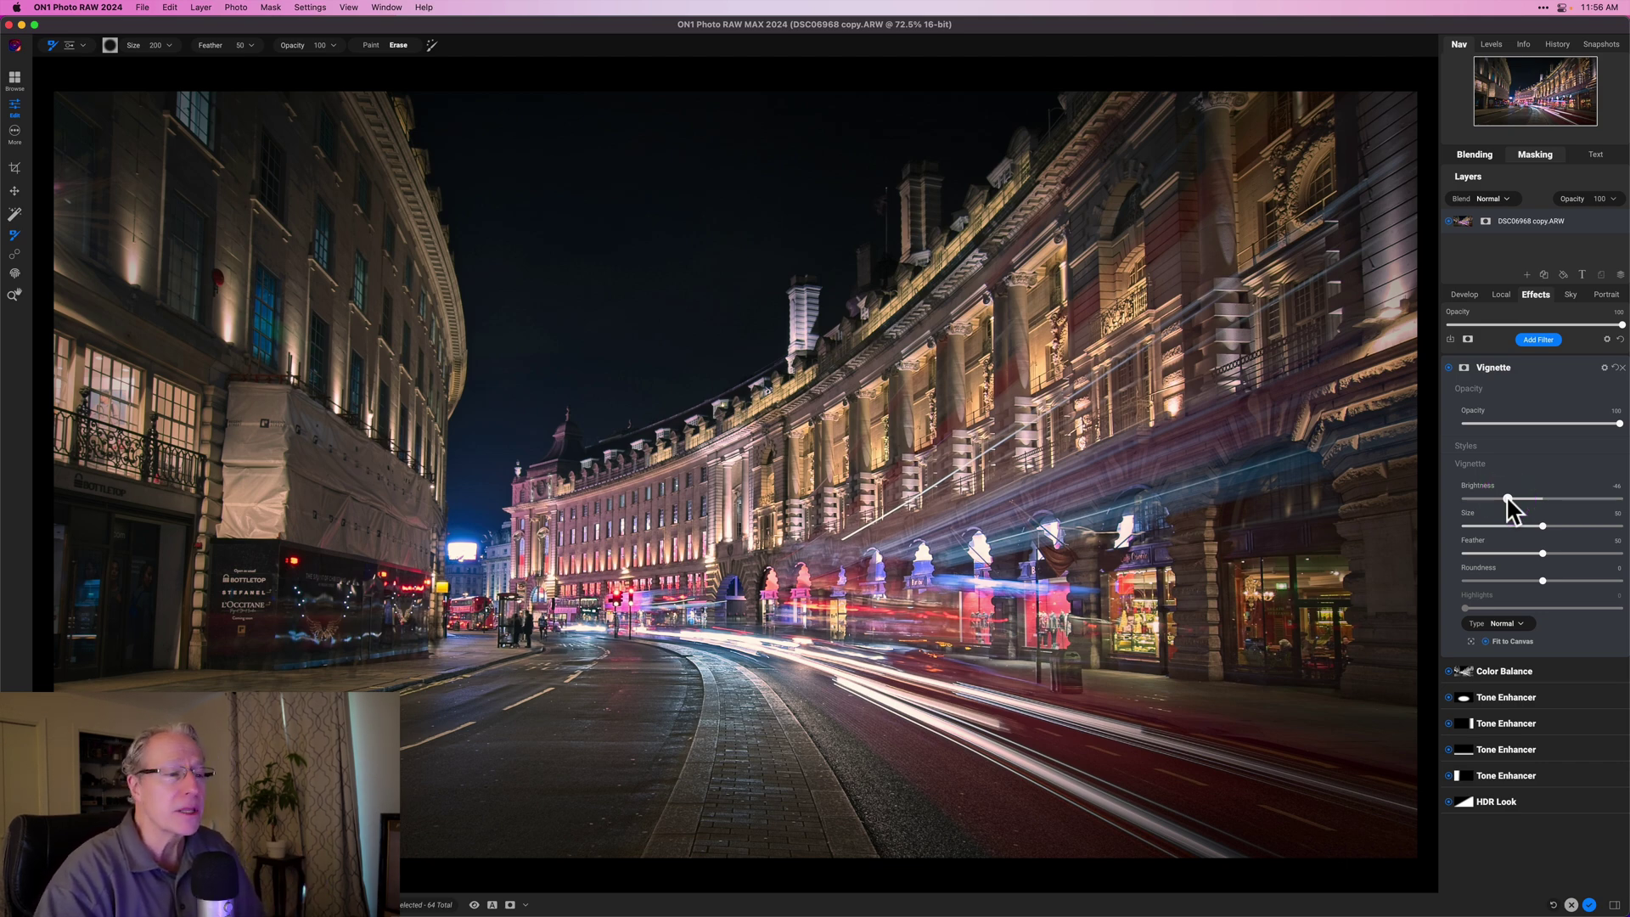
- Compare the finished edit with the original photo in a split view and as a full-image before and after
{"action": "left_click", "coordinate": [510, 903]}
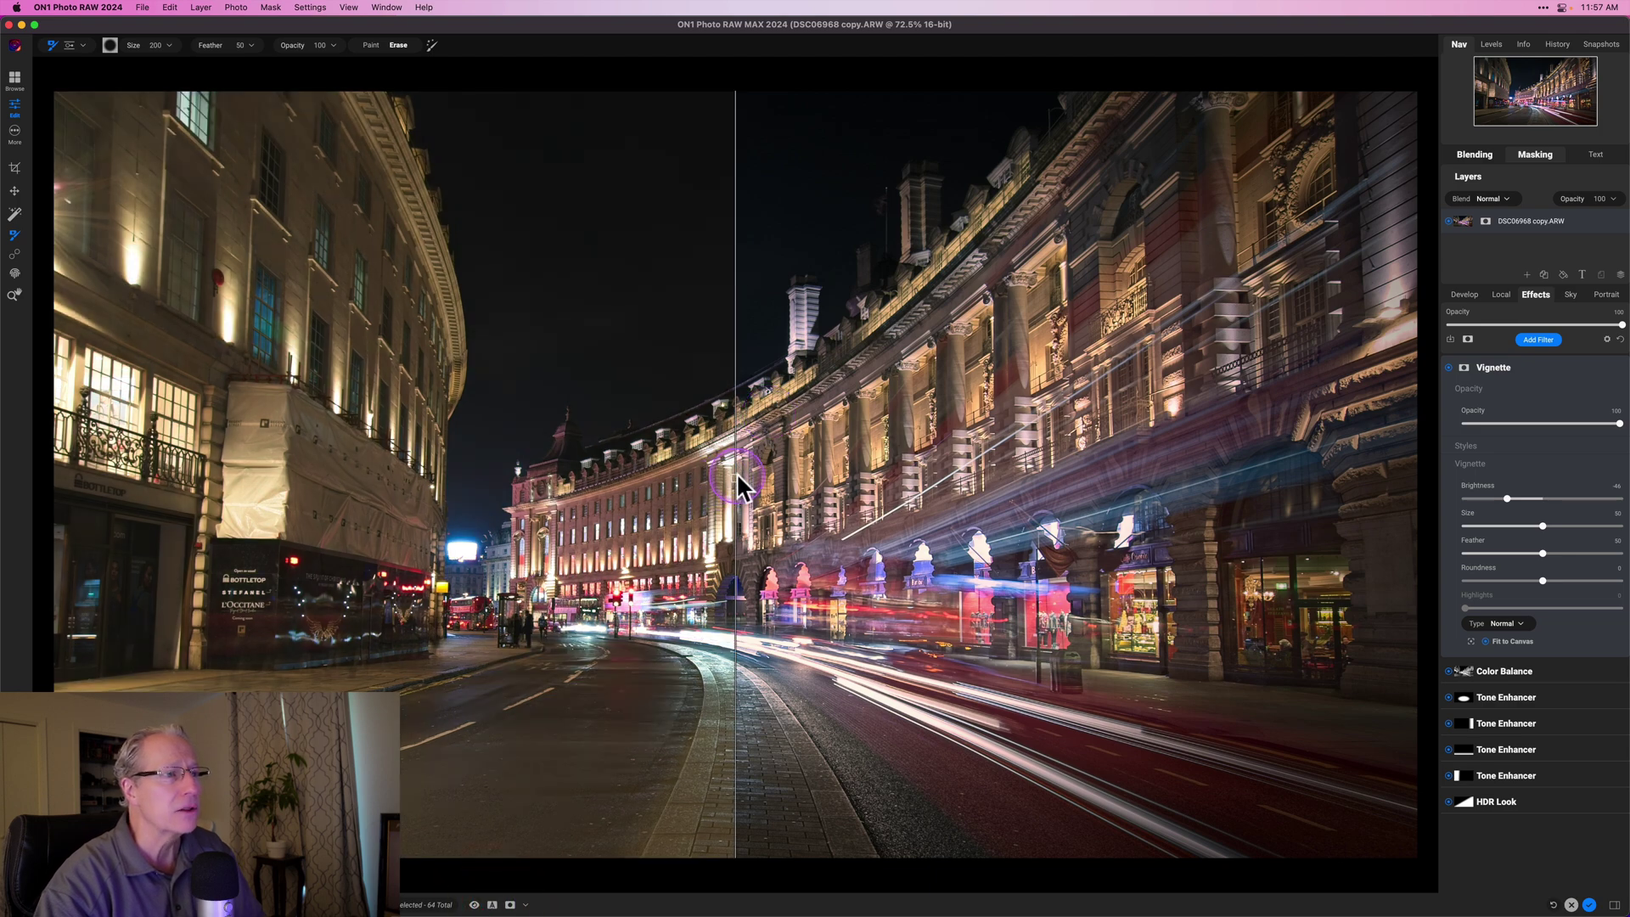
{"action": "left_click_drag", "start_coordinate": [737, 472], "coordinate": [652, 578]}
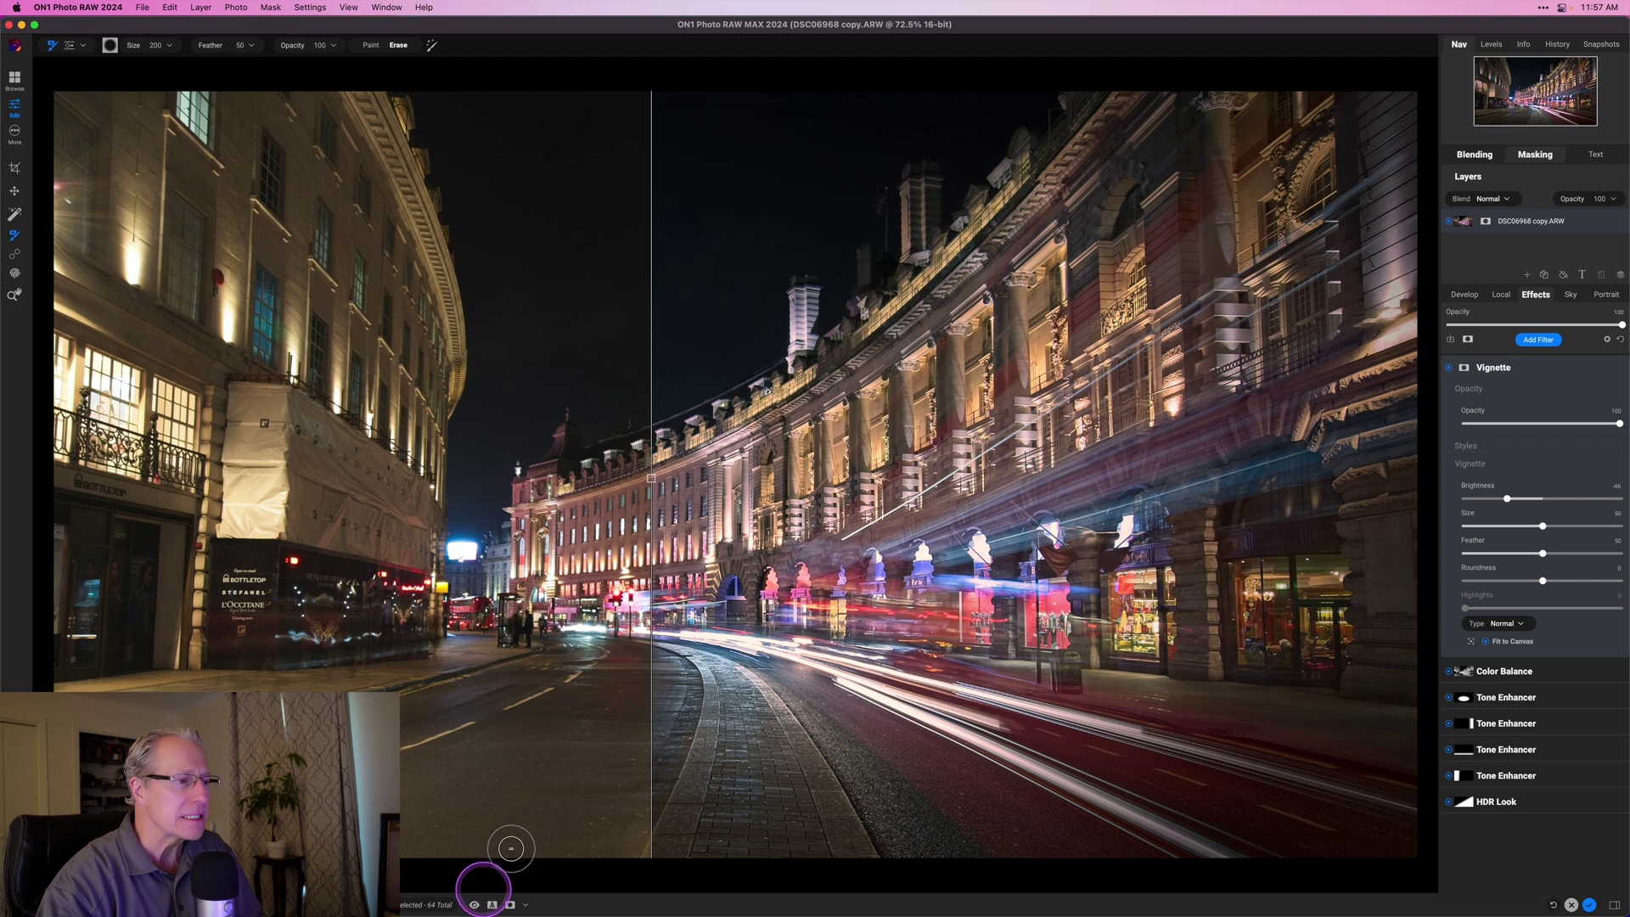
{"action": "left_click", "coordinate": [493, 905]}
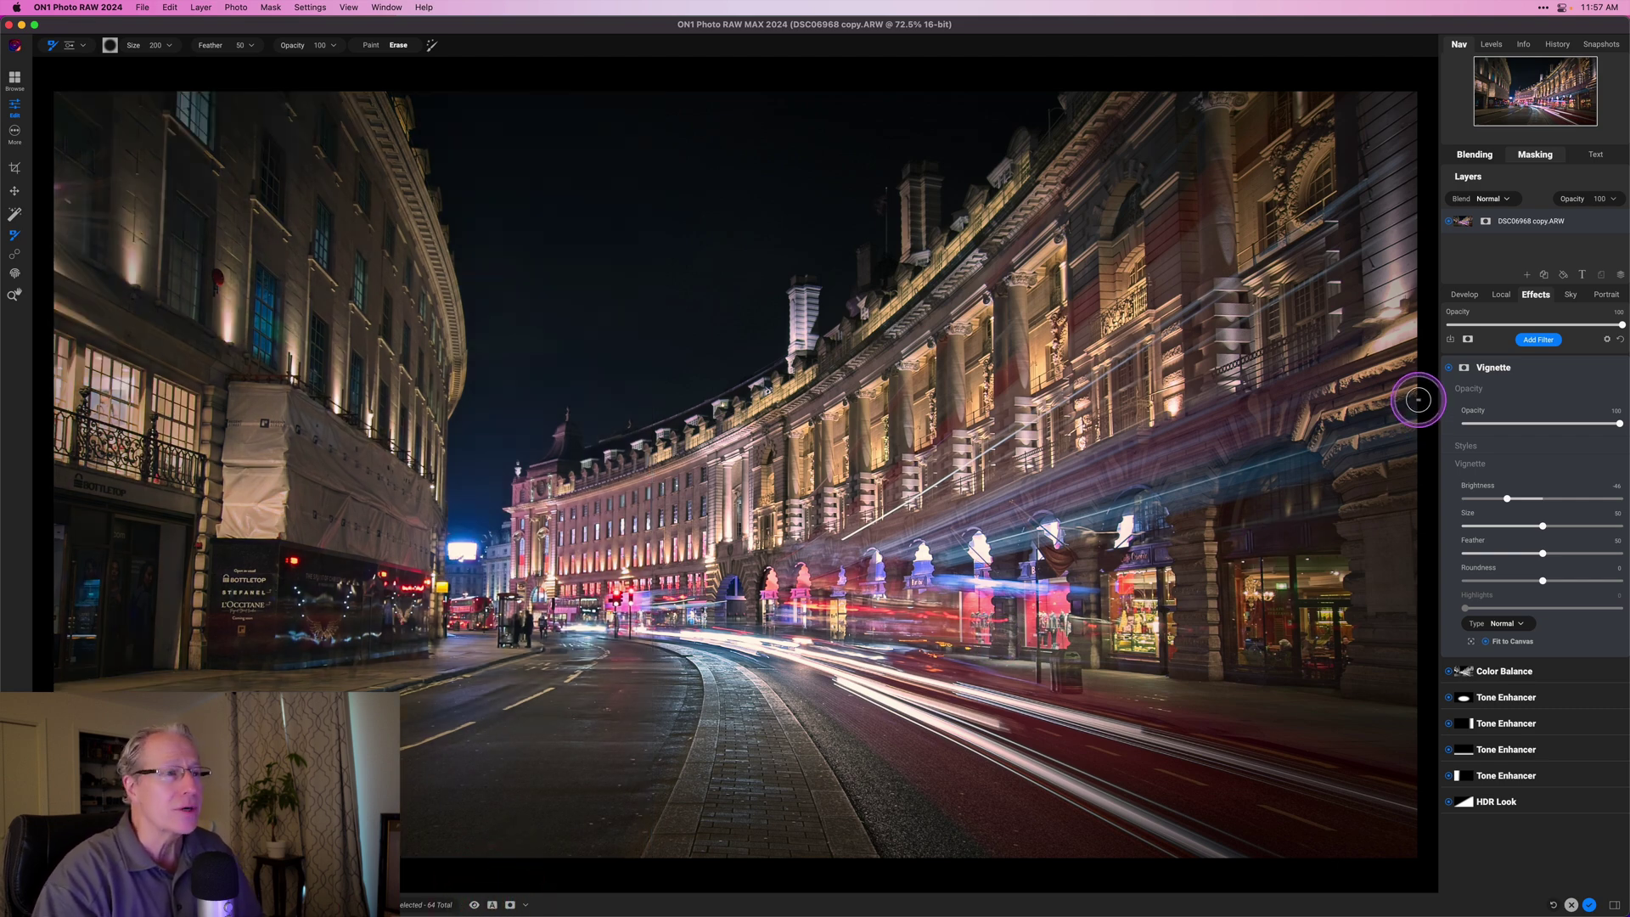
{"action": "key", "text": "super+p"}
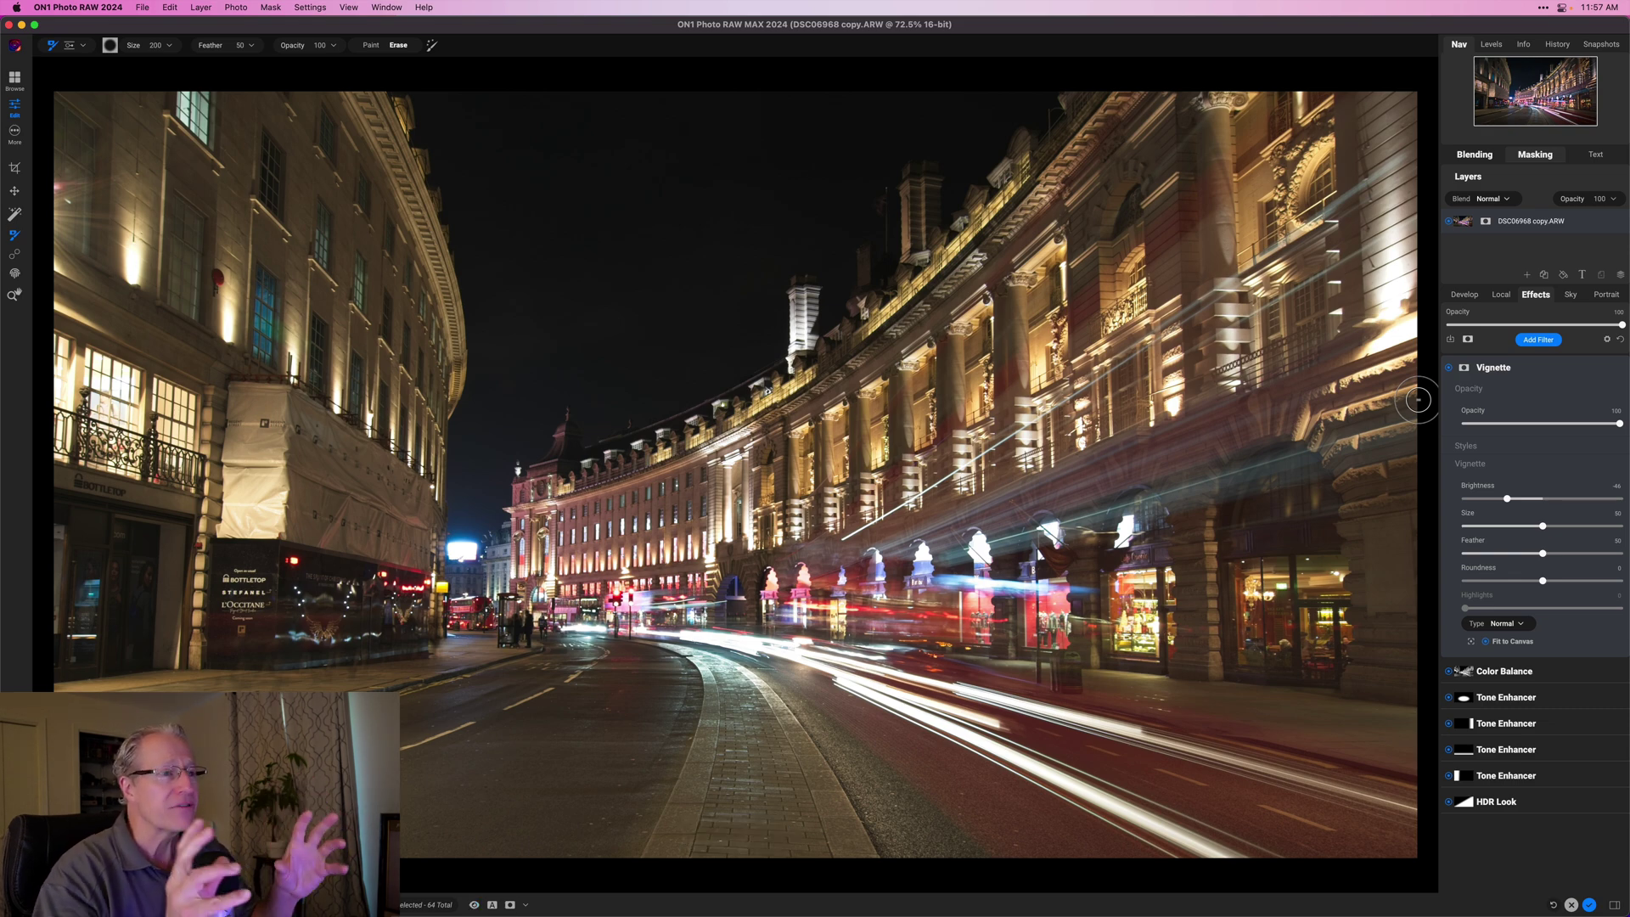
{"action": "key", "text": "backslash"}
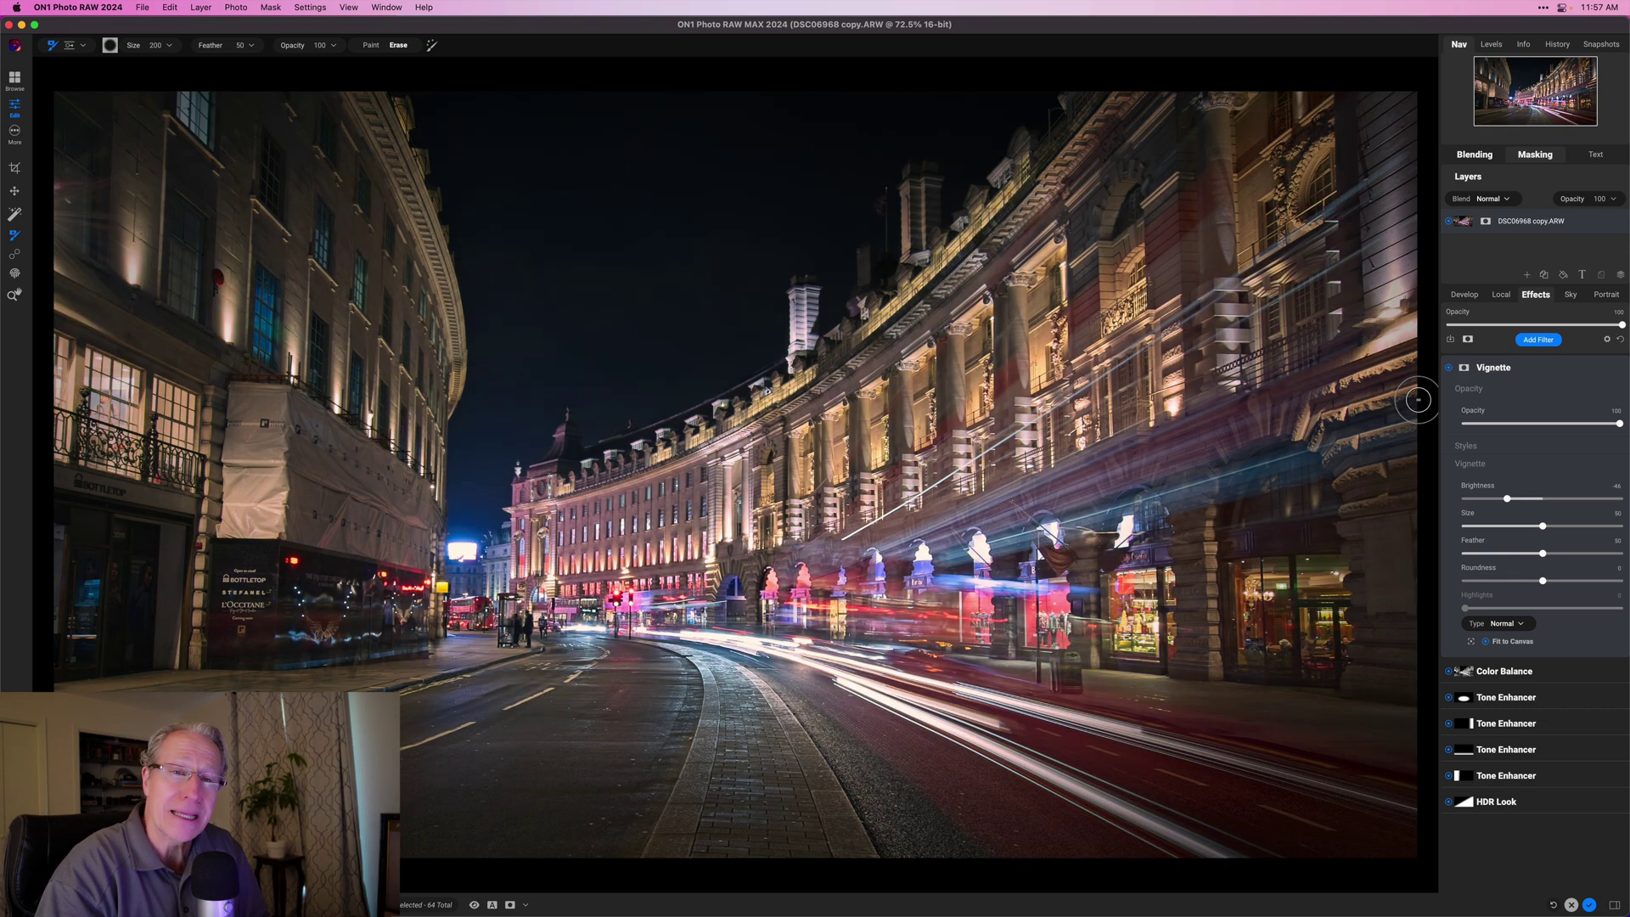